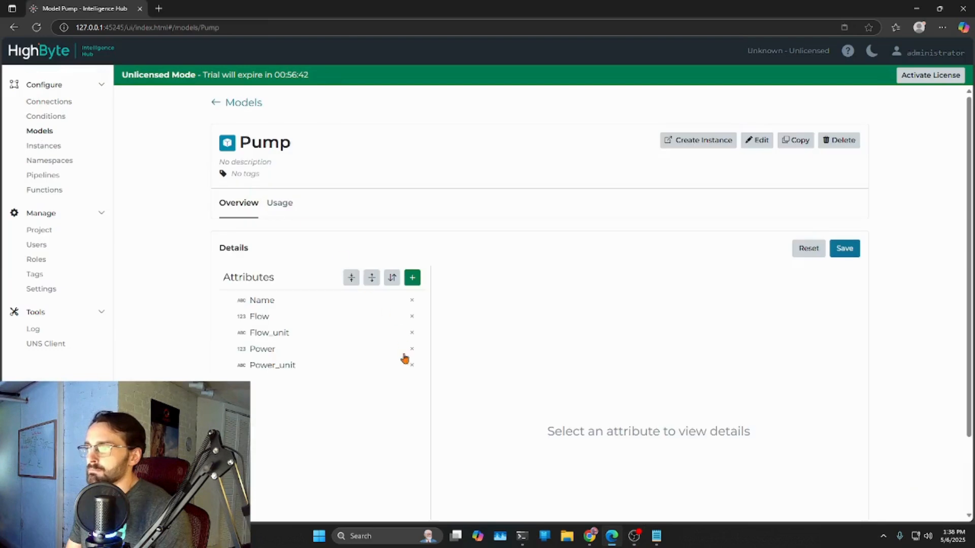
- Add an attribute named Demo to the Pump model and save the model
{"action": "left_click", "coordinate": [413, 278]}
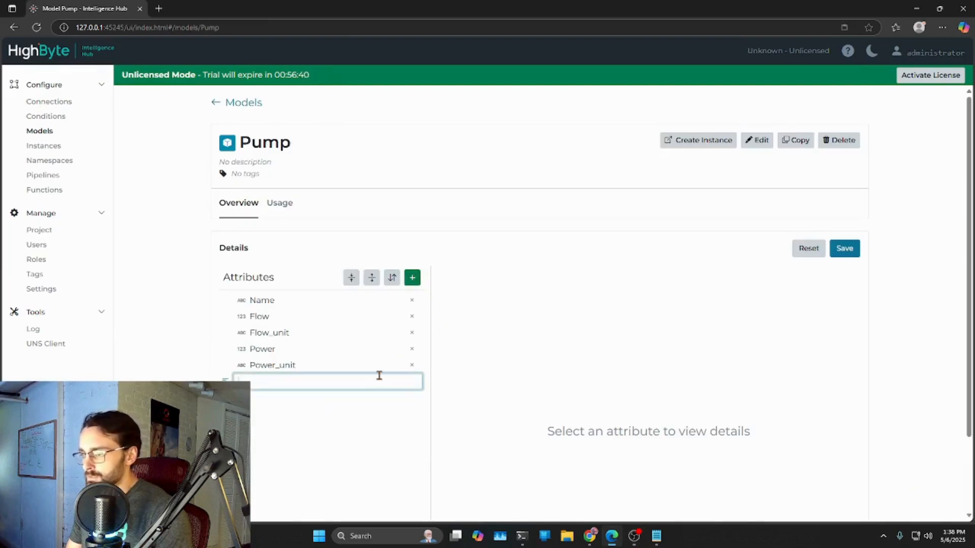
{"action": "type", "text": "Demo"}
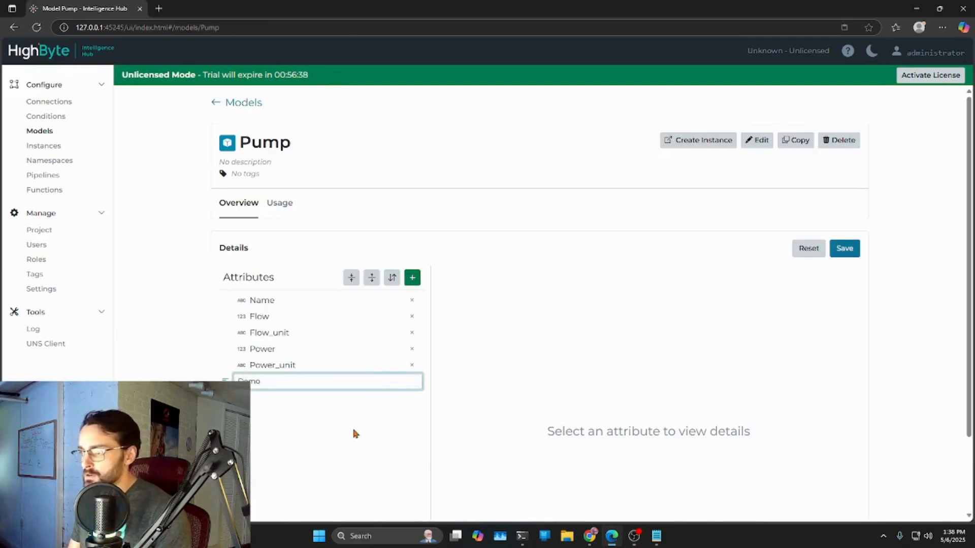
{"action": "left_click", "coordinate": [852, 252]}
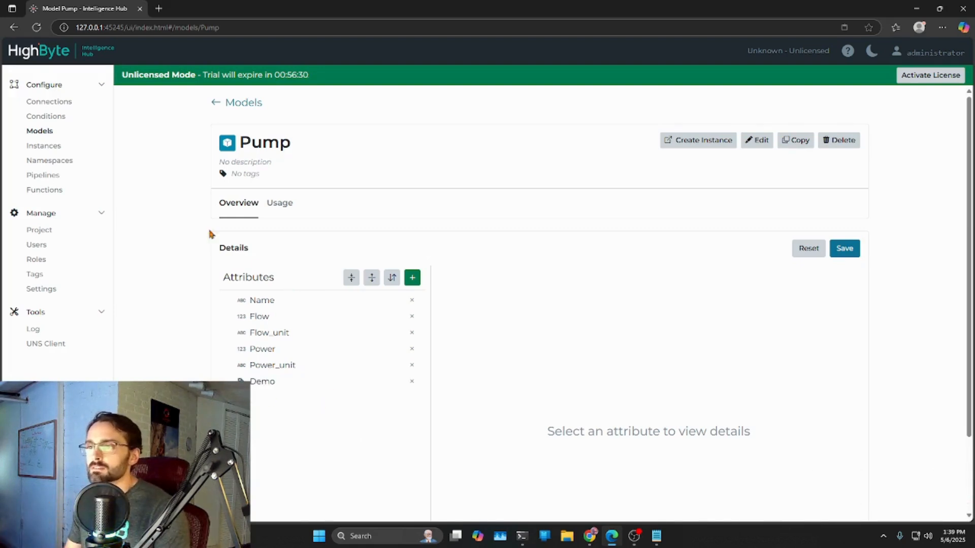
- Create a new instance named TemplatedPumps based on the Pump model, leaving its attributes without expressions
{"action": "left_click", "coordinate": [45, 146]}
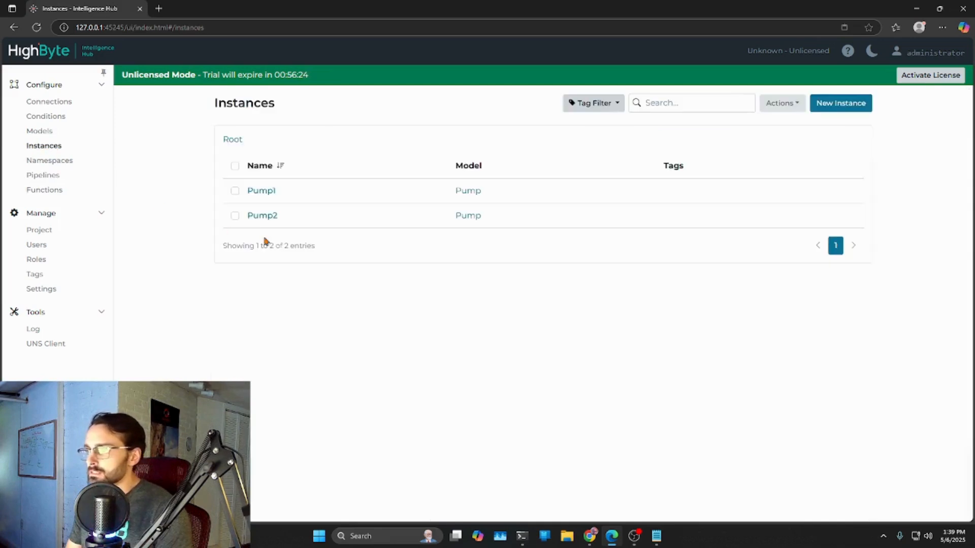
{"action": "left_click", "coordinate": [841, 103]}
{"action": "left_click", "coordinate": [251, 180]}
{"action": "type", "text": "TemplatedPumps"}
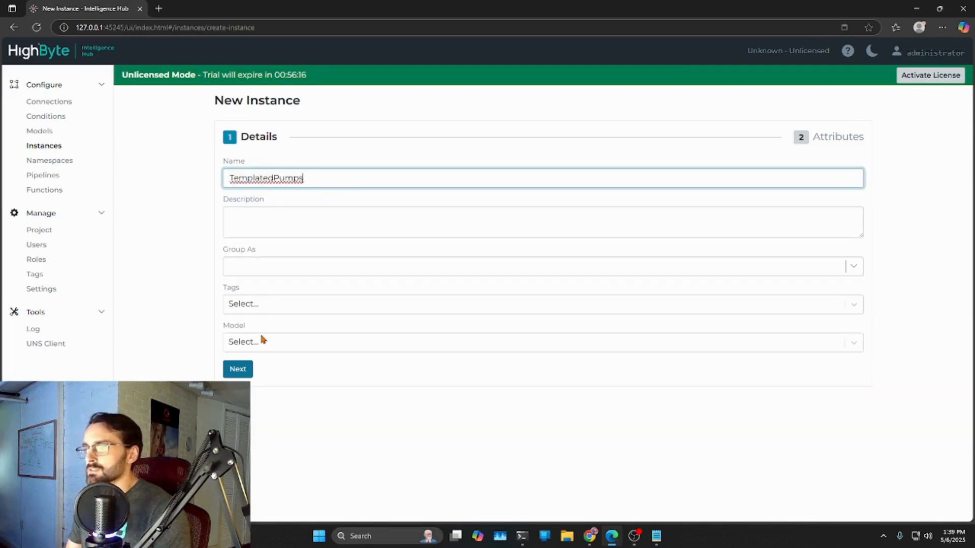
{"action": "left_click", "coordinate": [272, 348]}
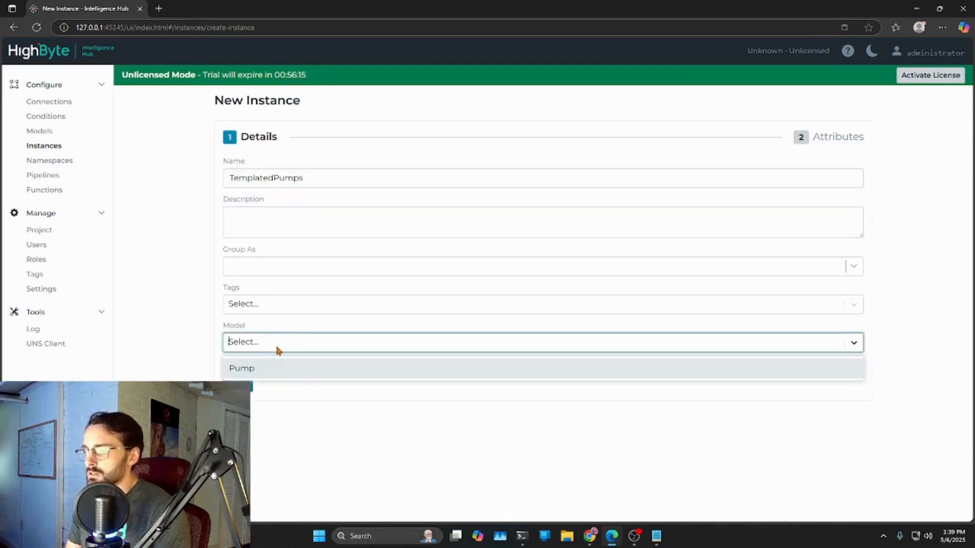
{"action": "left_click", "coordinate": [283, 375]}
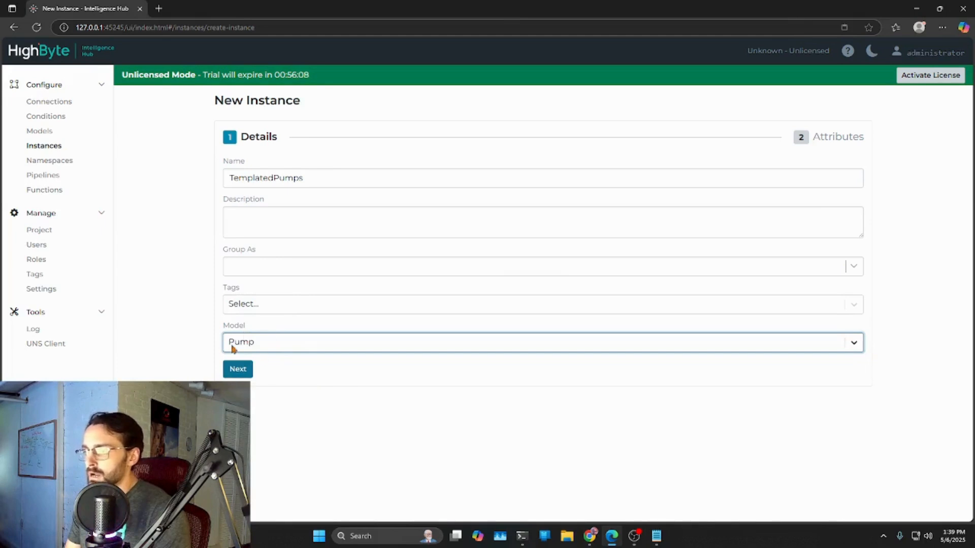
{"action": "left_click", "coordinate": [249, 372]}
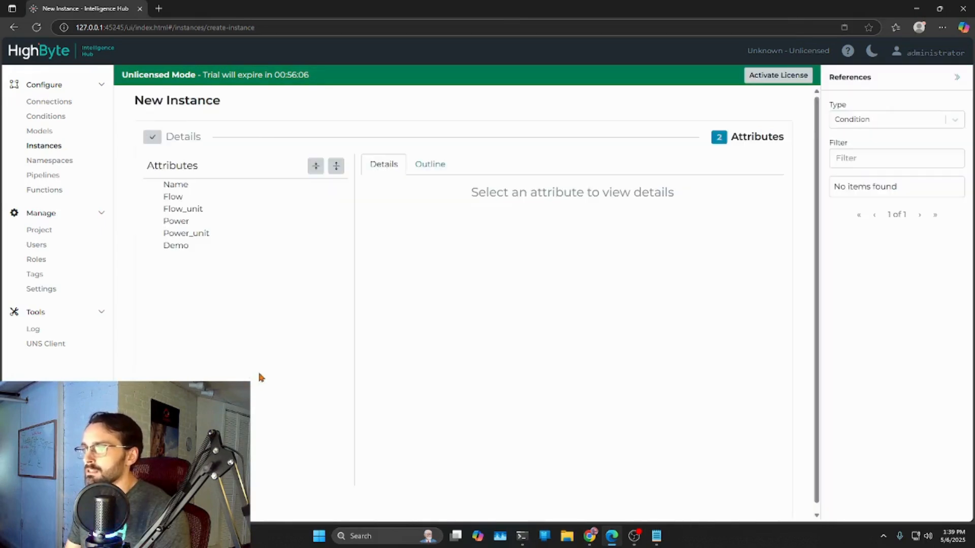
{"action": "left_click", "coordinate": [227, 503]}
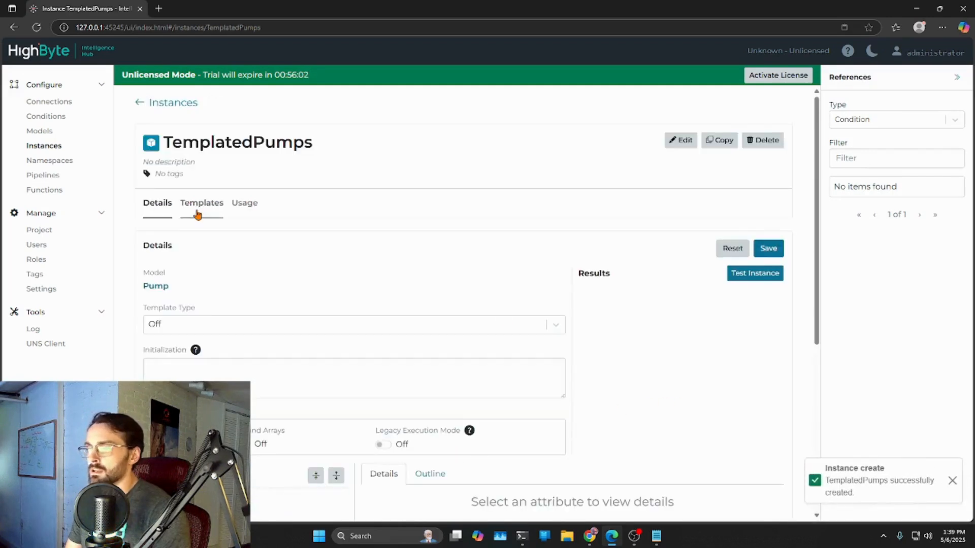
- Set the template type of the TemplatedPumps instance to Static
{"action": "scroll", "coordinate": [245, 291], "scroll_direction": "down", "scroll_amount": 1}
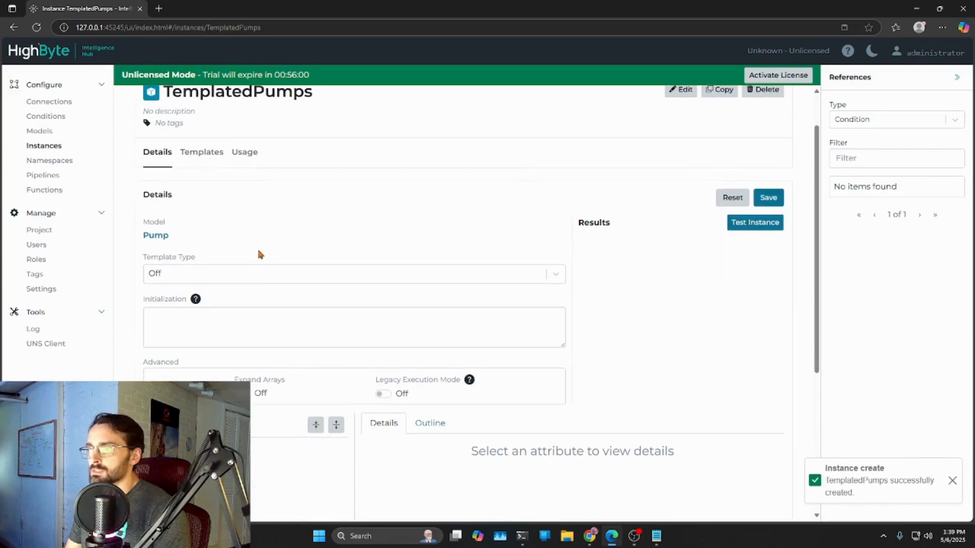
{"action": "scroll", "coordinate": [160, 305], "scroll_direction": "up", "scroll_amount": 1}
{"action": "scroll", "coordinate": [178, 306], "scroll_direction": "down", "scroll_amount": 1}
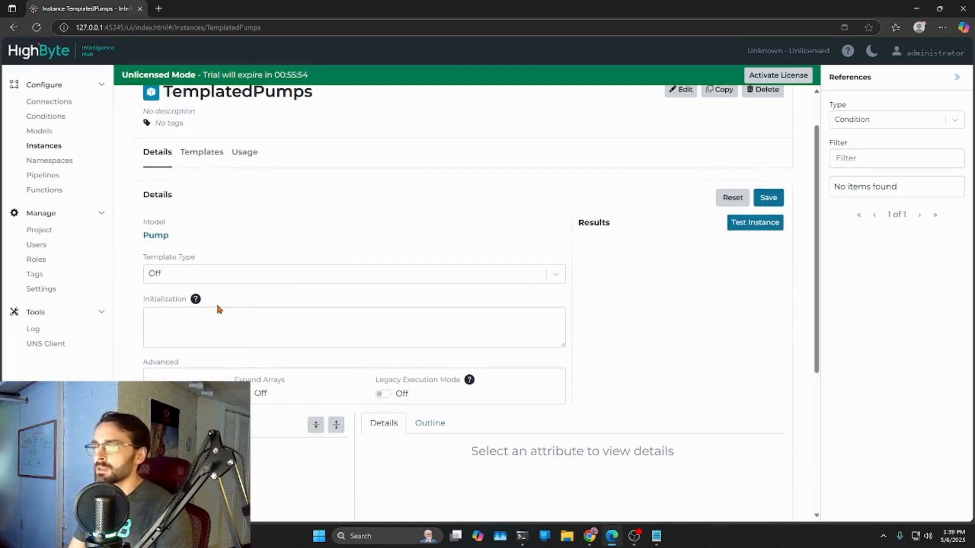
{"action": "left_click", "coordinate": [187, 279]}
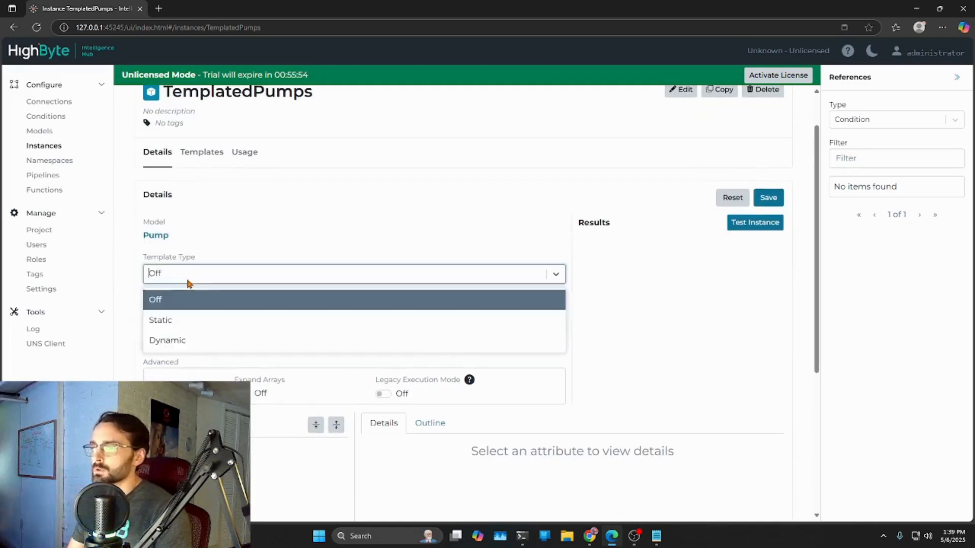
{"action": "left_click", "coordinate": [171, 321]}
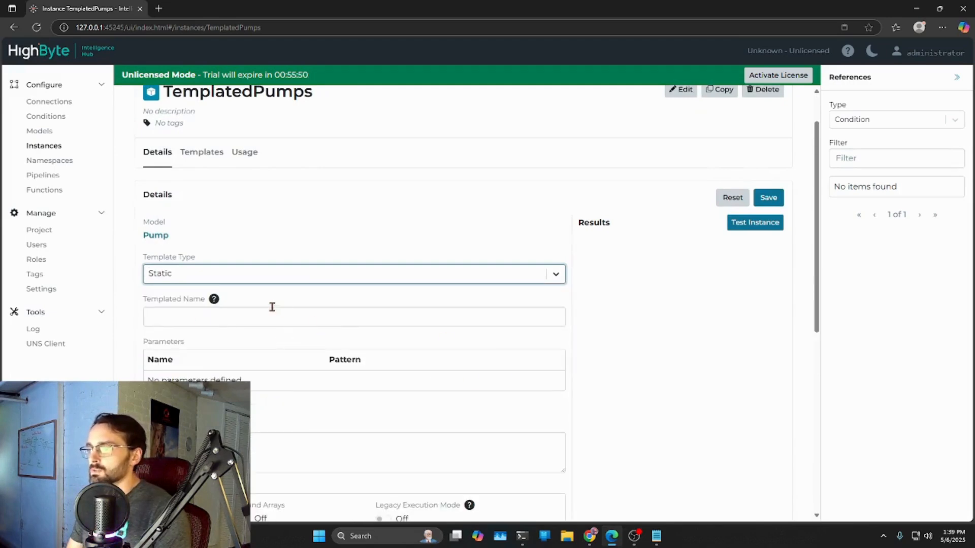
{"action": "mouse_move", "coordinate": [212, 299]}
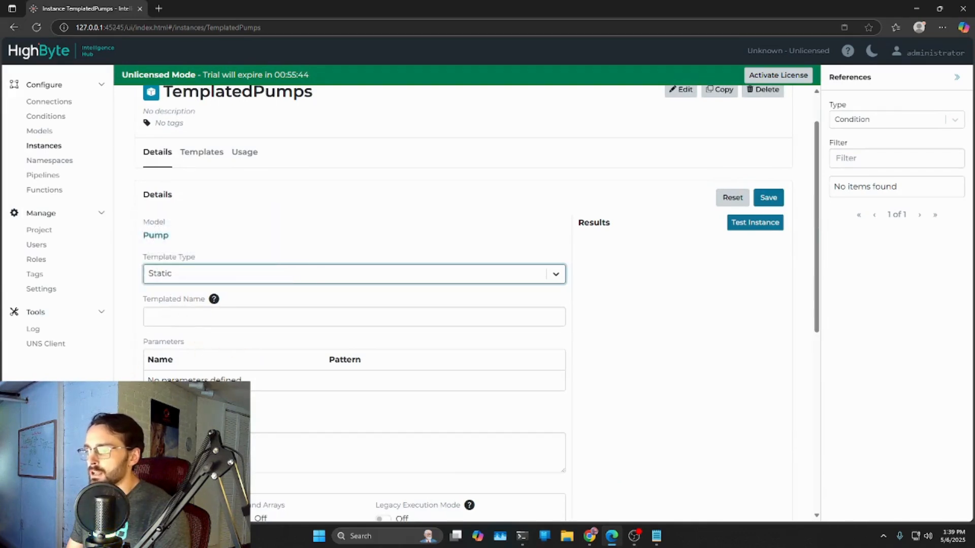
- Add a template parameter named naam with the pattern 1,2,3
{"action": "left_click", "coordinate": [167, 406]}
{"action": "left_click", "coordinate": [199, 383]}
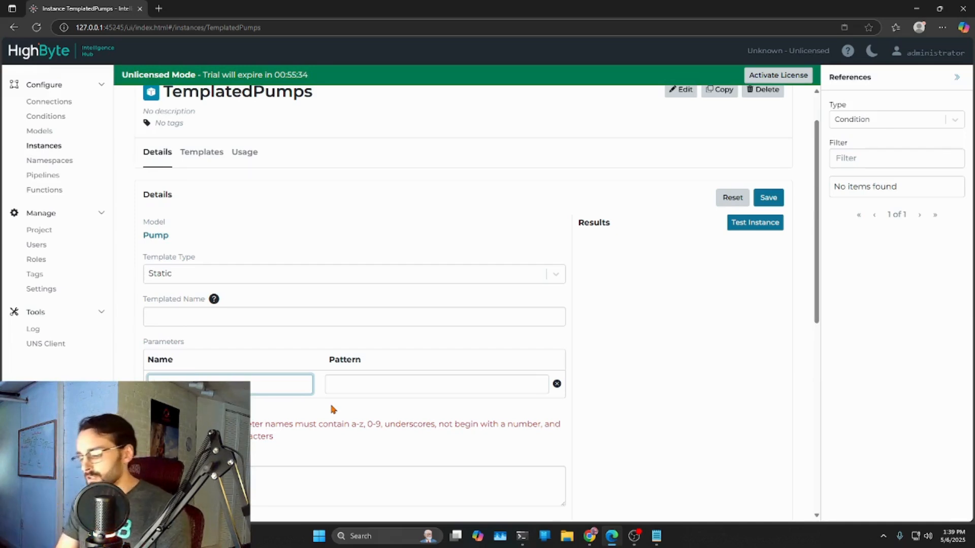
{"action": "type", "text": "num"}
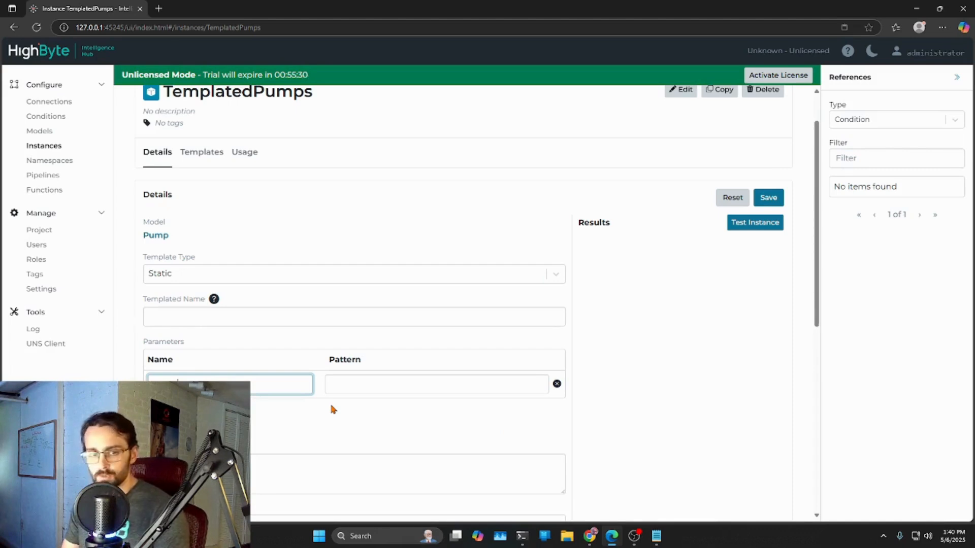
{"action": "key", "text": "Tab"}
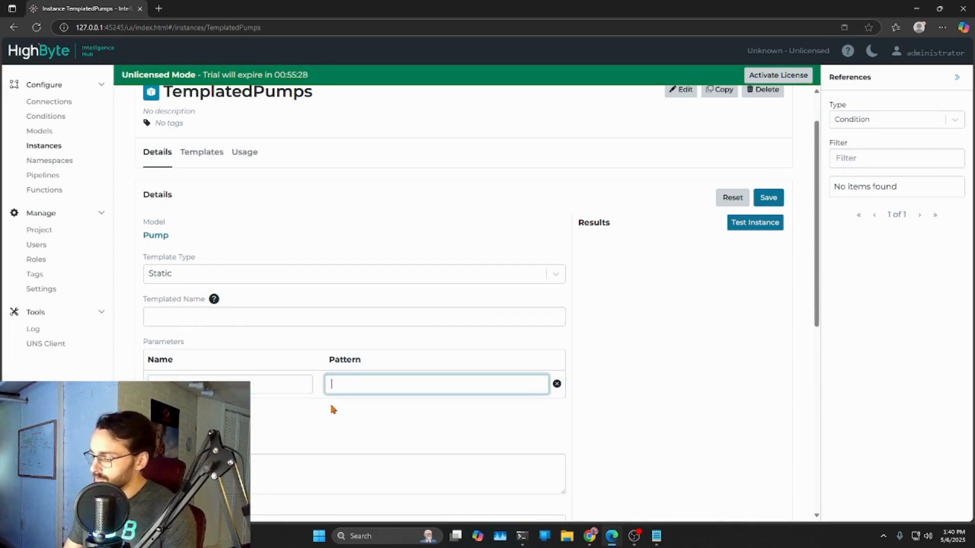
{"action": "type", "text": "1-3"}
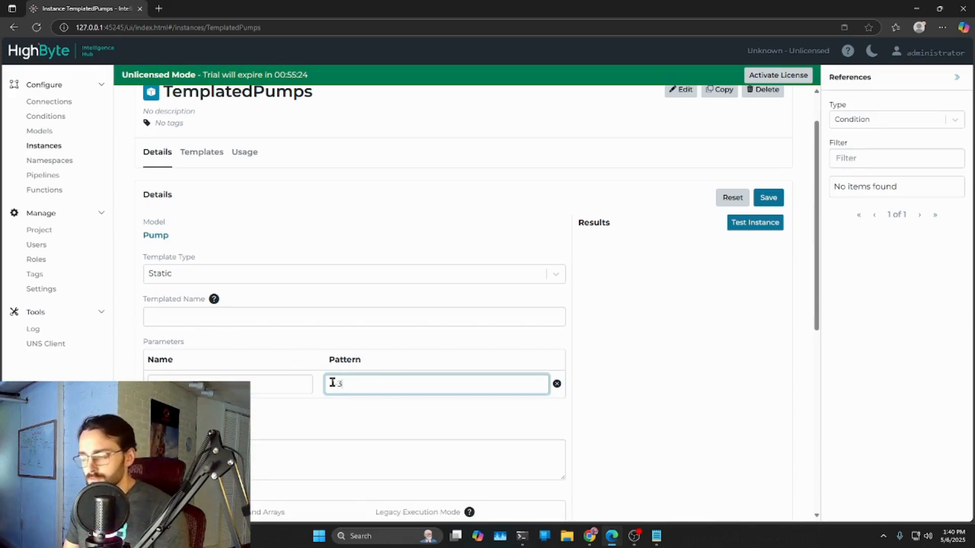
{"action": "key", "text": "BackSpace"}
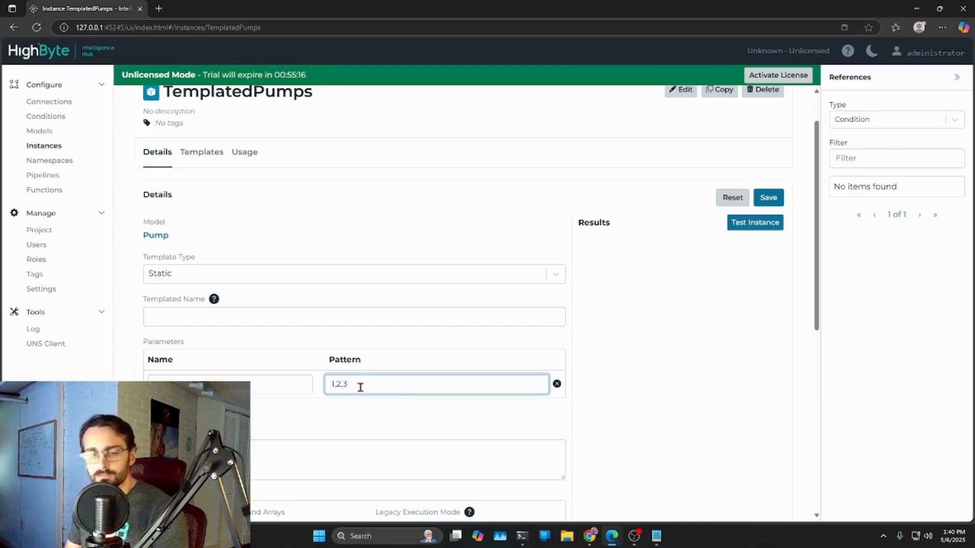
- Try the combined list and range 1,2-3 as the naam parameter's pattern
{"action": "left_click_drag", "start_coordinate": [358, 387], "coordinate": [335, 387]}
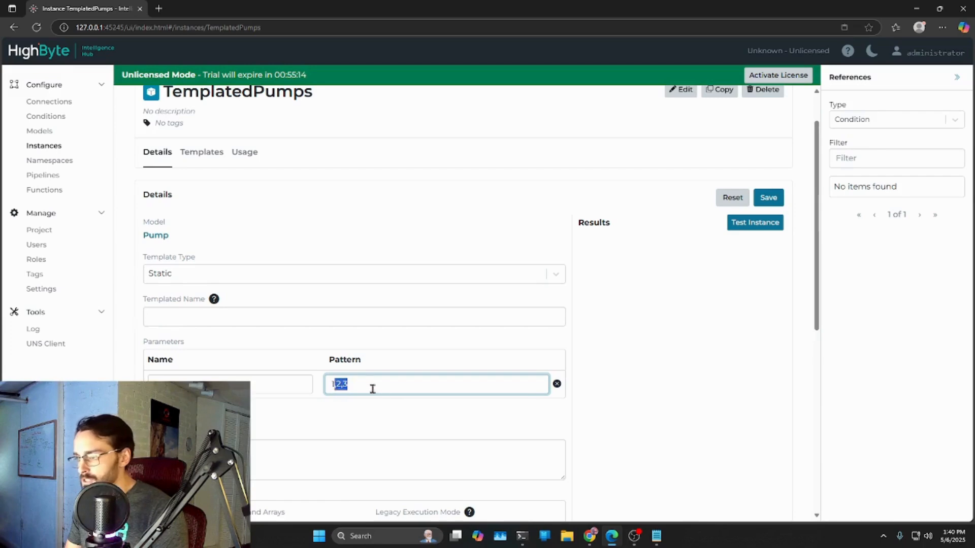
{"action": "key", "text": "BackSpace"}
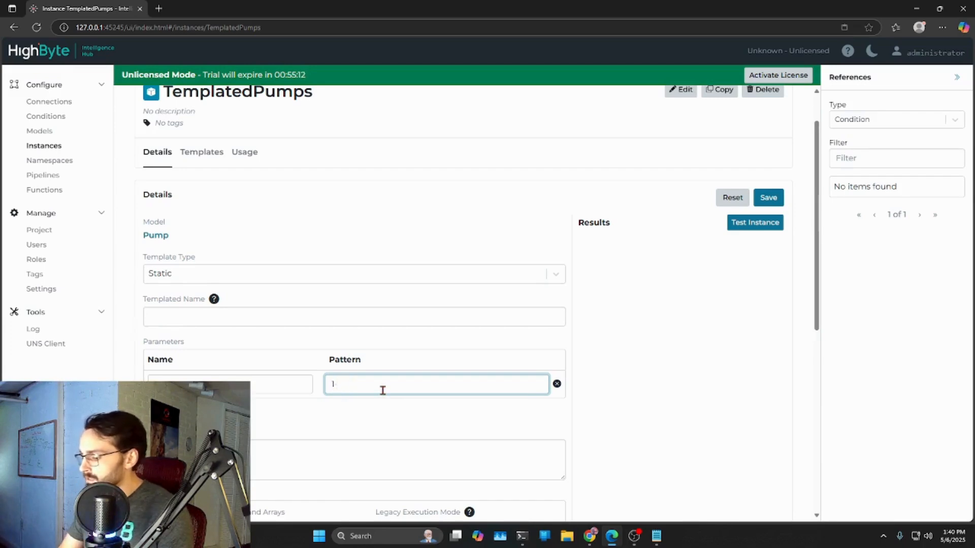
{"action": "left_click_drag", "start_coordinate": [383, 391], "coordinate": [339, 384]}
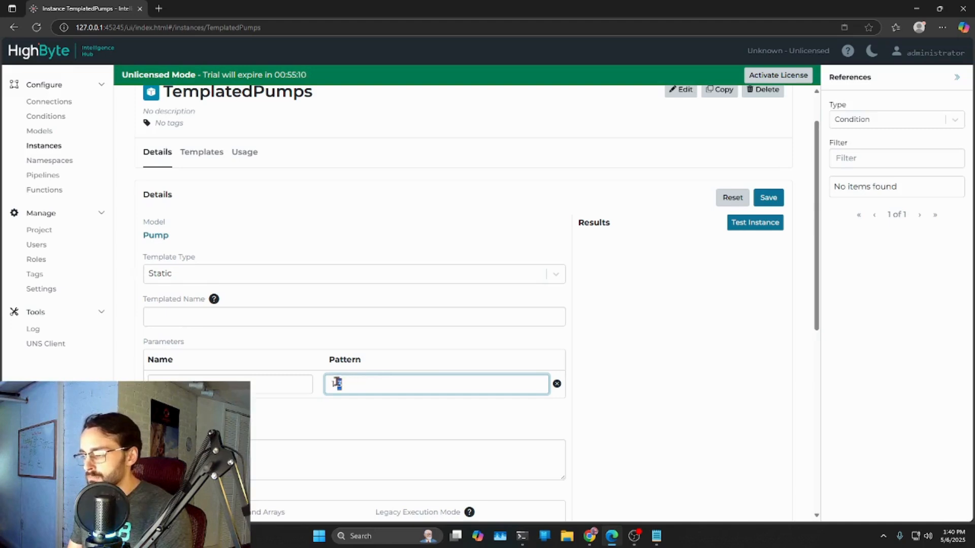
{"action": "key", "text": "BackSpace"}
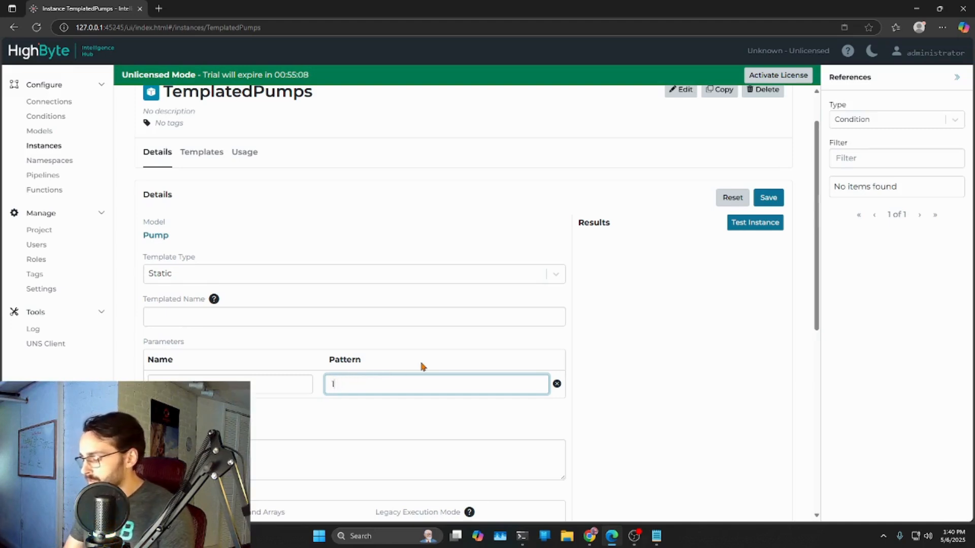
{"action": "type", "text": ",2,3"}
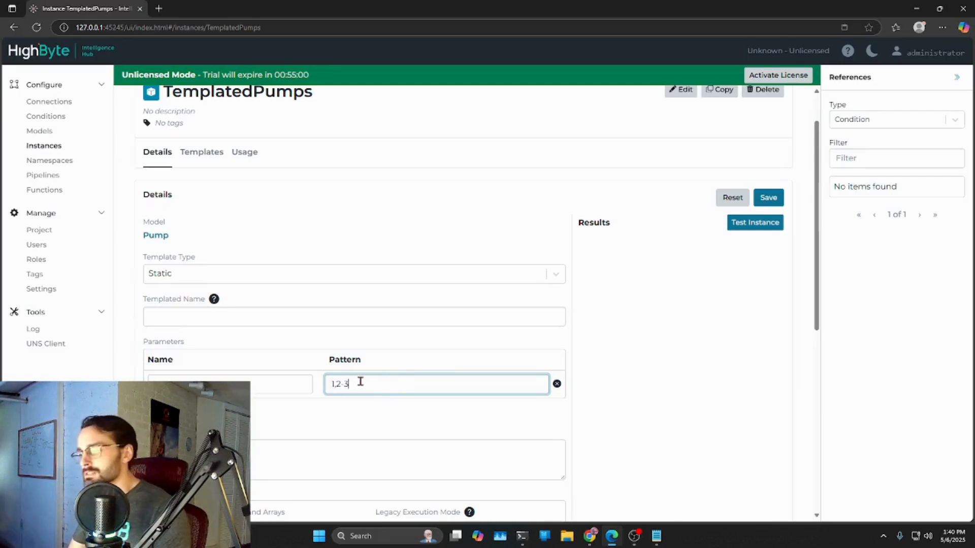
- Set the naam parameter's pattern to the range 1-3
{"action": "left_click_drag", "start_coordinate": [355, 384], "coordinate": [329, 388]}
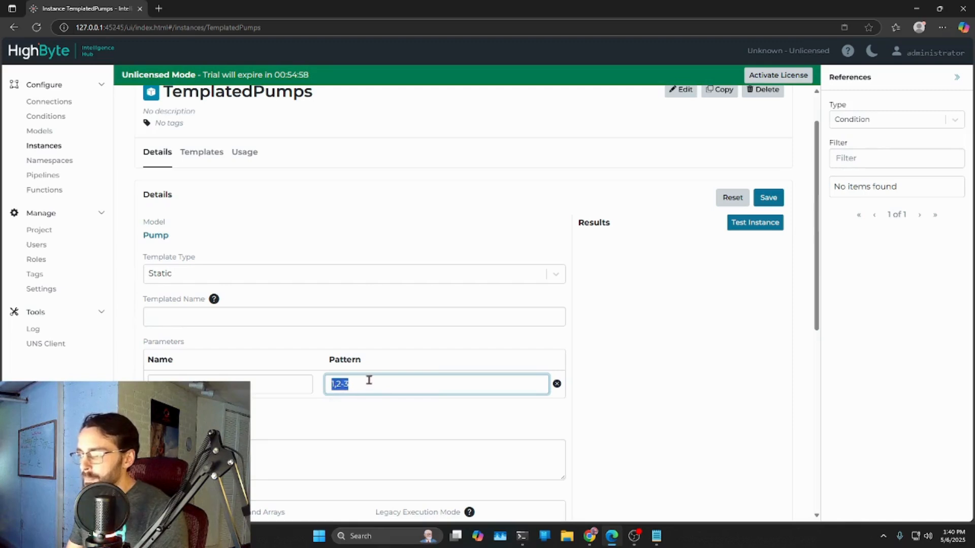
{"action": "type", "text": "1"}
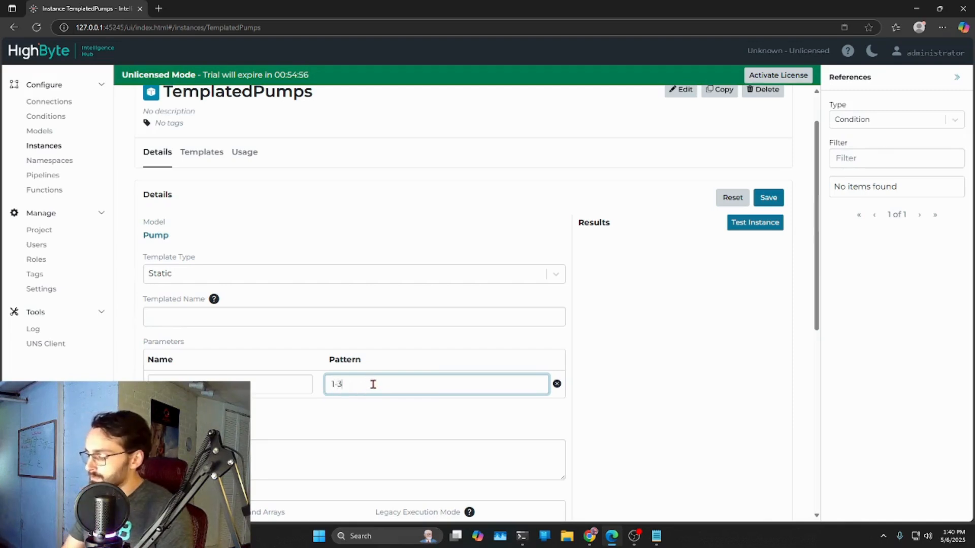
- Add a second template parameter named ele with the pattern pump1,pump2,pump3
{"action": "left_click", "coordinate": [170, 410]}
{"action": "left_click", "coordinate": [218, 412]}
{"action": "type", "text": "p"}
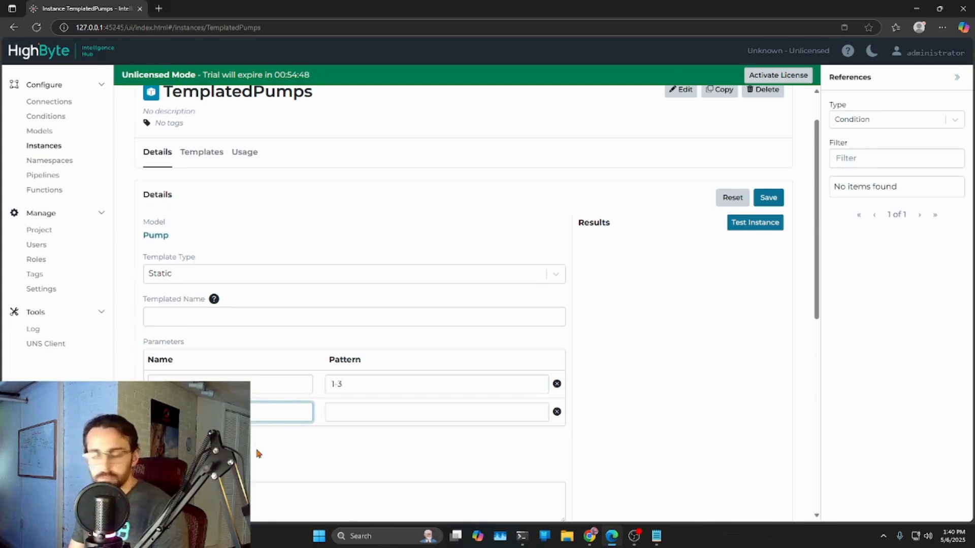
{"action": "left_click", "coordinate": [339, 409]}
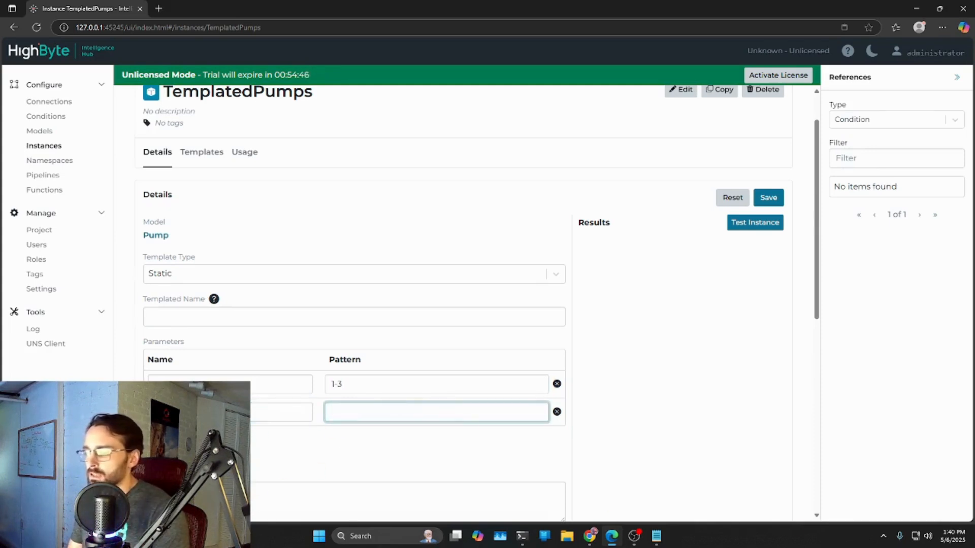
{"action": "type", "text": "pump"}
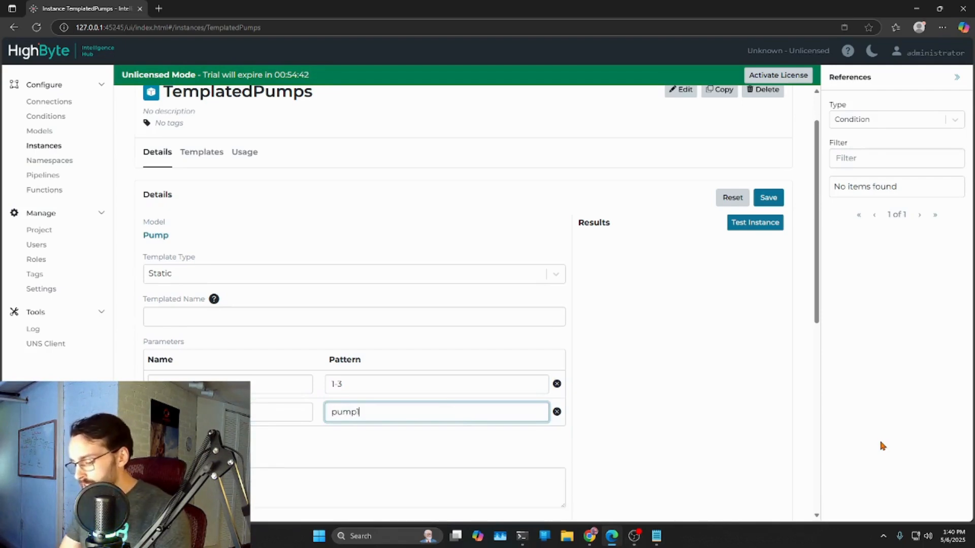
{"action": "type", "text": "1,pump"}
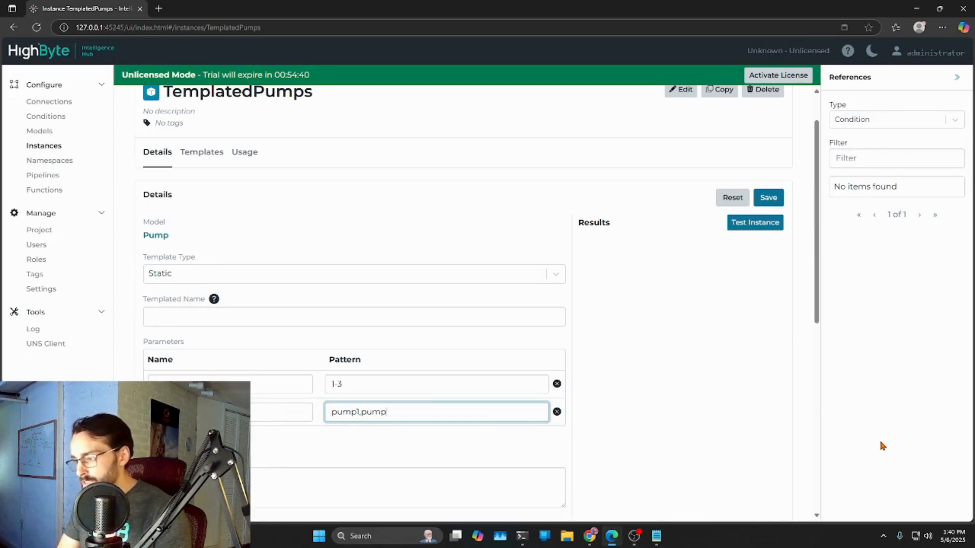
{"action": "type", "text": "2"}
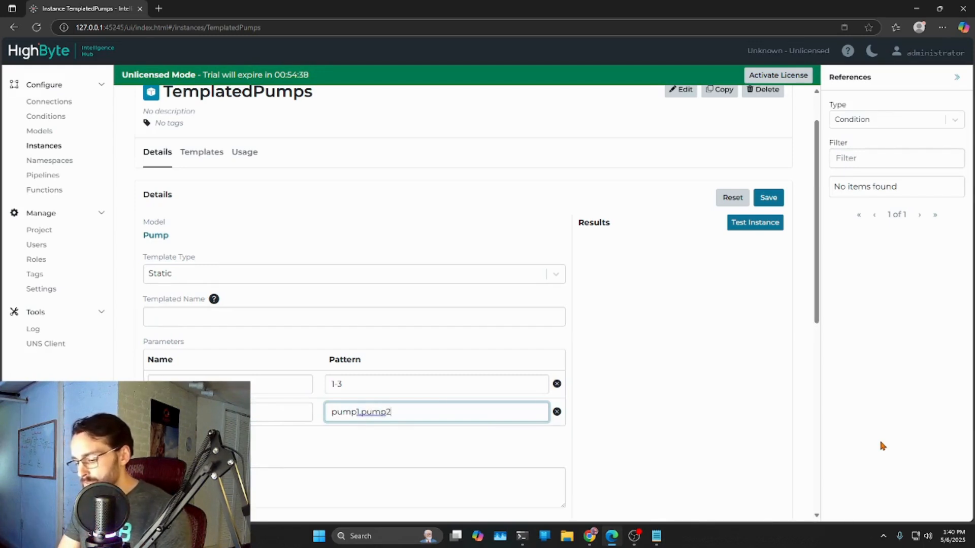
{"action": "type", "text": ",pump2"}
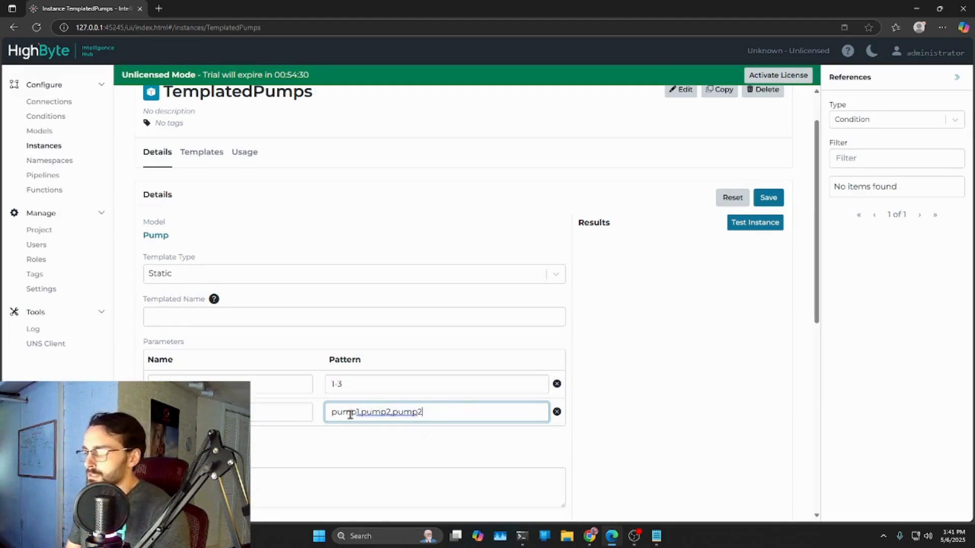
{"action": "left_click", "coordinate": [436, 410]}
{"action": "key", "text": "BackSpace"}
{"action": "type", "text": "3"}
{"action": "left_click", "coordinate": [409, 435]}
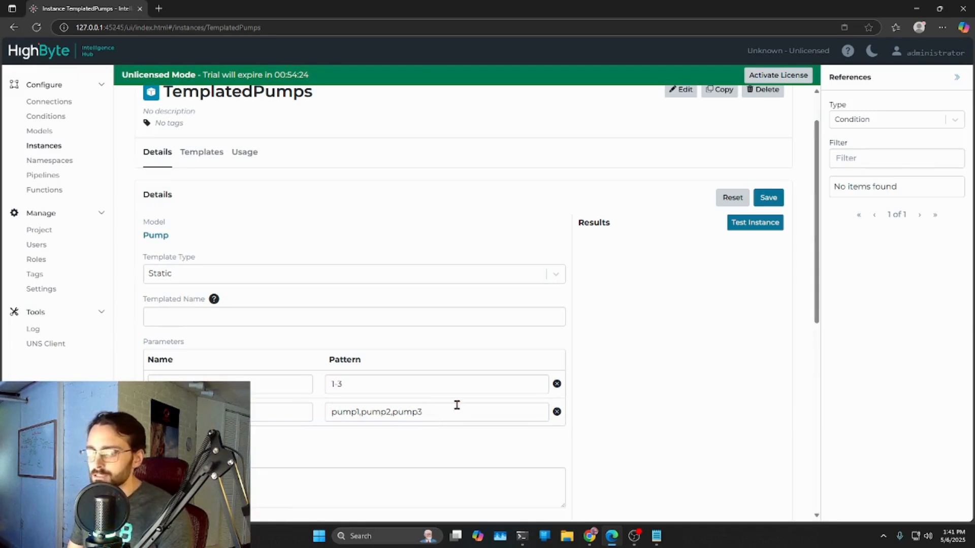
- Select the Name attribute and change its expression type from a reference to Expression
{"action": "scroll", "coordinate": [644, 370], "scroll_direction": "down", "scroll_amount": 5}
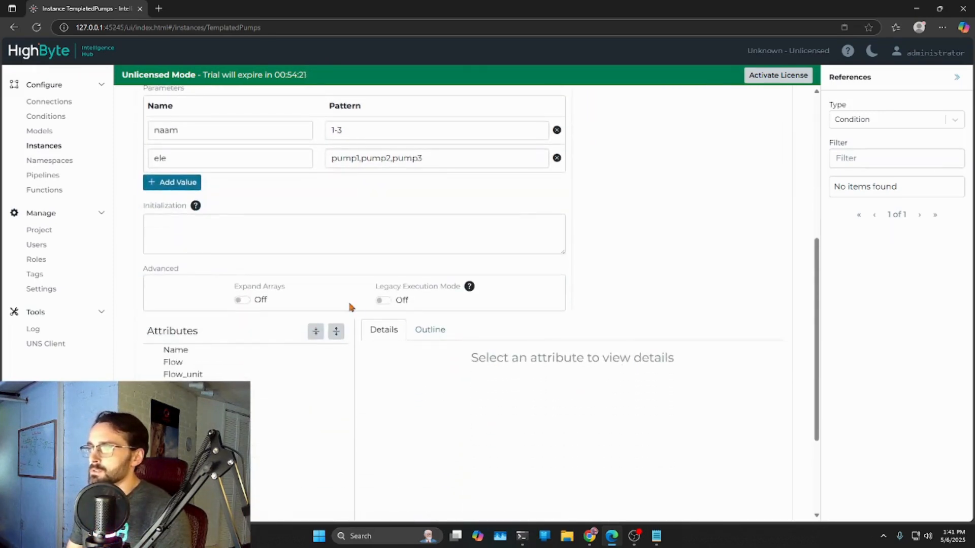
{"action": "left_click", "coordinate": [179, 349]}
{"action": "scroll", "coordinate": [523, 385], "scroll_direction": "down", "scroll_amount": 2}
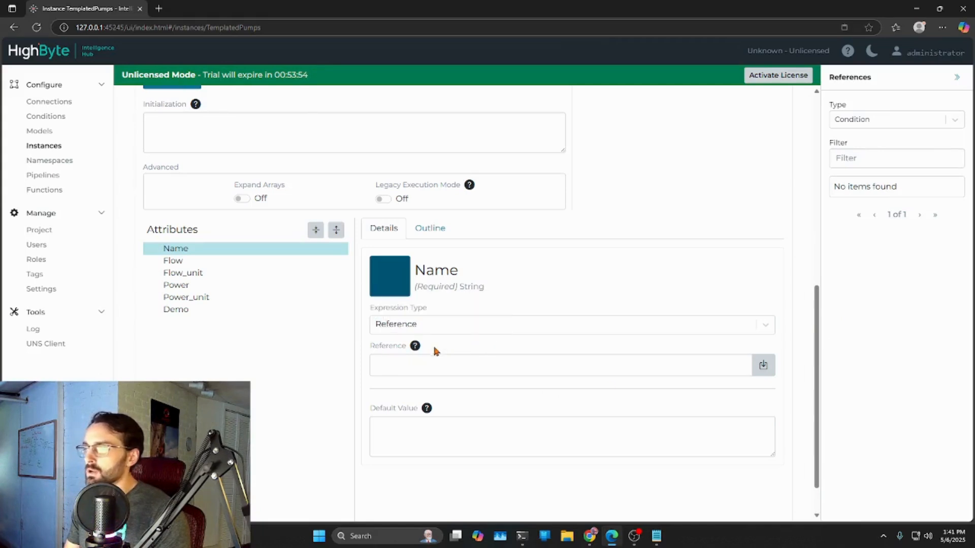
{"action": "mouse_move", "coordinate": [417, 348]}
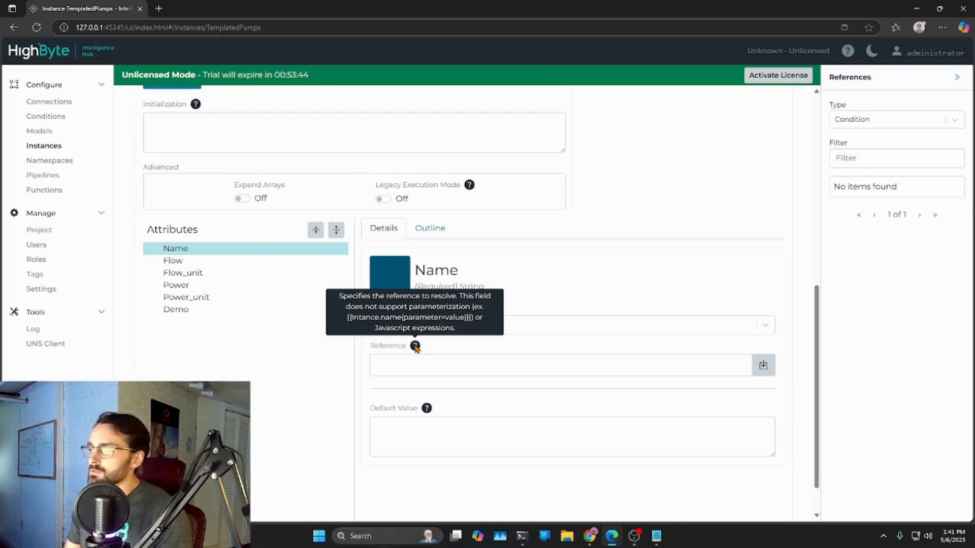
{"action": "left_click", "coordinate": [475, 330]}
{"action": "left_click", "coordinate": [417, 354]}
{"action": "left_click", "coordinate": [358, 353]}
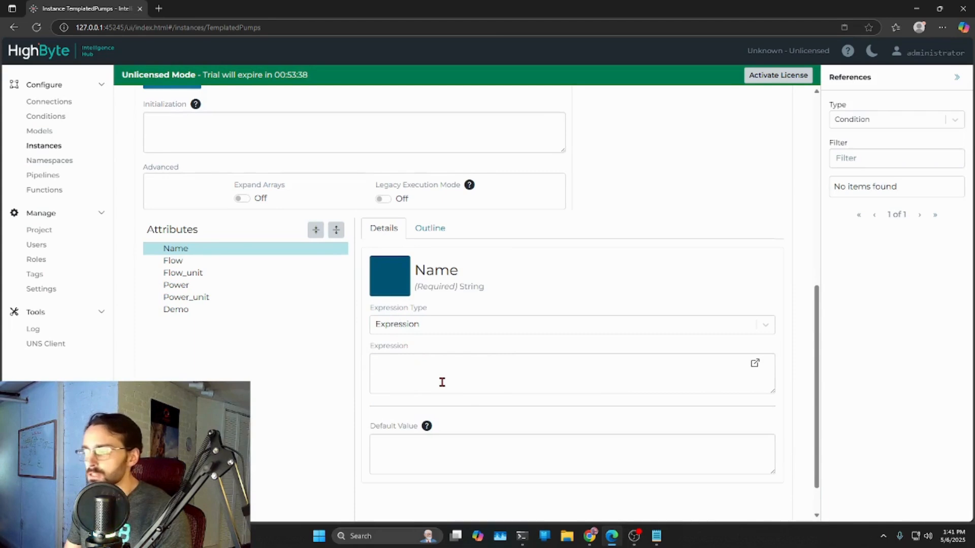
- Enter return {{this.ele}}; as the Name attribute's expression so that it uses the ele parameter
{"action": "left_click", "coordinate": [404, 367]}
{"action": "type", "text": "return"}
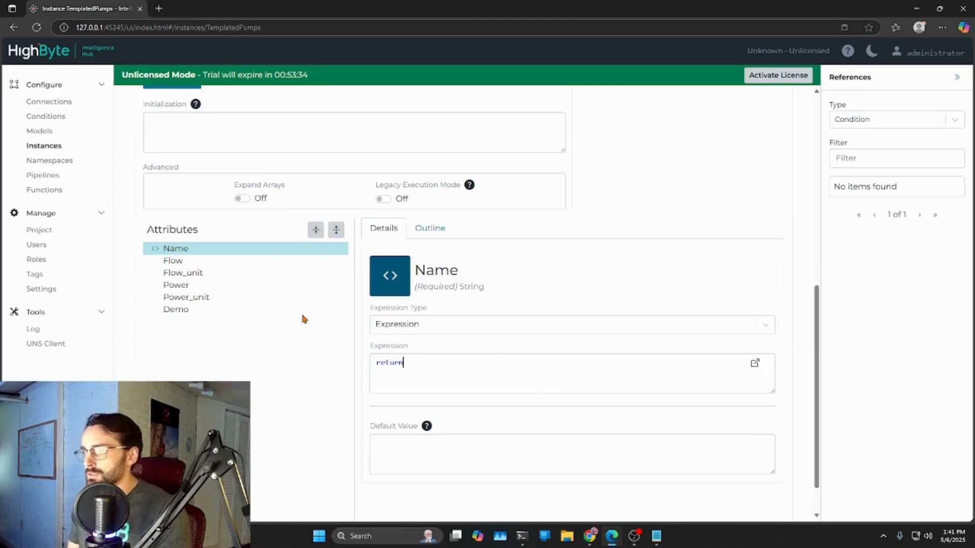
{"action": "scroll", "coordinate": [477, 361], "scroll_direction": "up", "scroll_amount": 3}
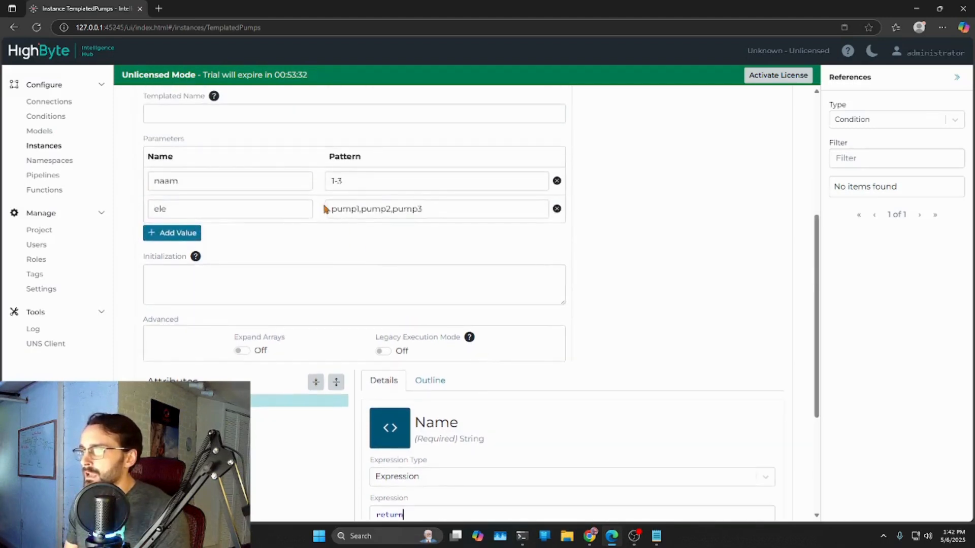
{"action": "left_click_drag", "start_coordinate": [166, 210], "coordinate": [154, 209]}
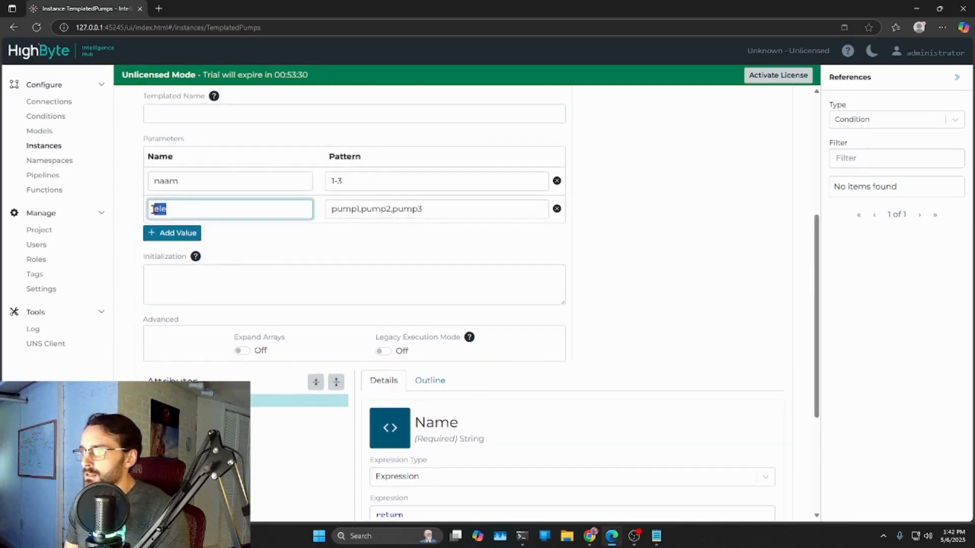
{"action": "scroll", "coordinate": [421, 381], "scroll_direction": "down", "scroll_amount": 3}
{"action": "left_click", "coordinate": [458, 359]}
{"action": "type", "text": "{{"}
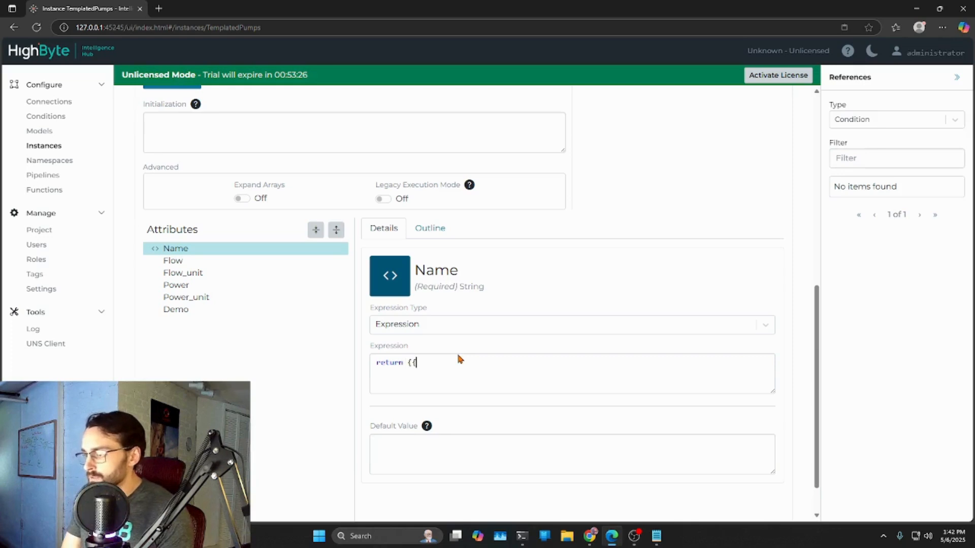
{"action": "type", "text": "this"}
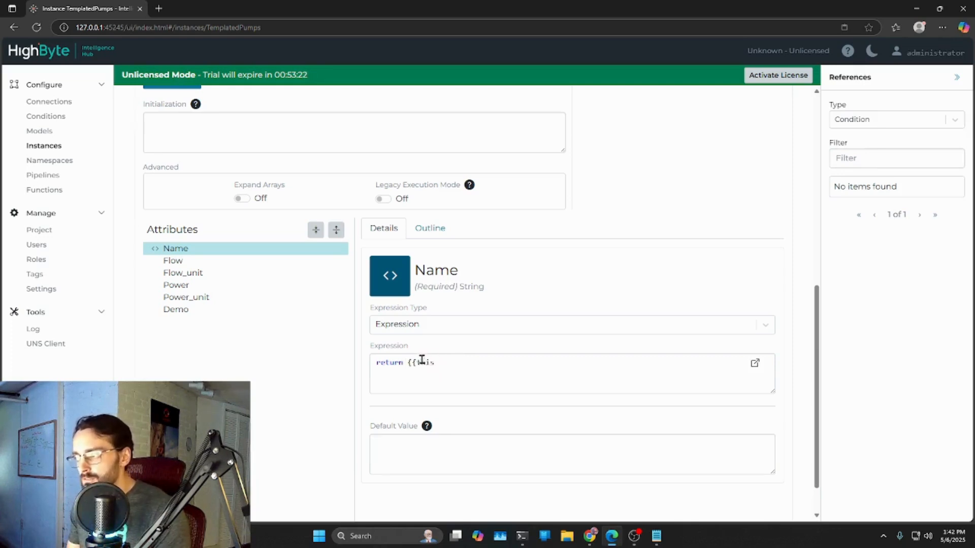
{"action": "type", "text": "s"}
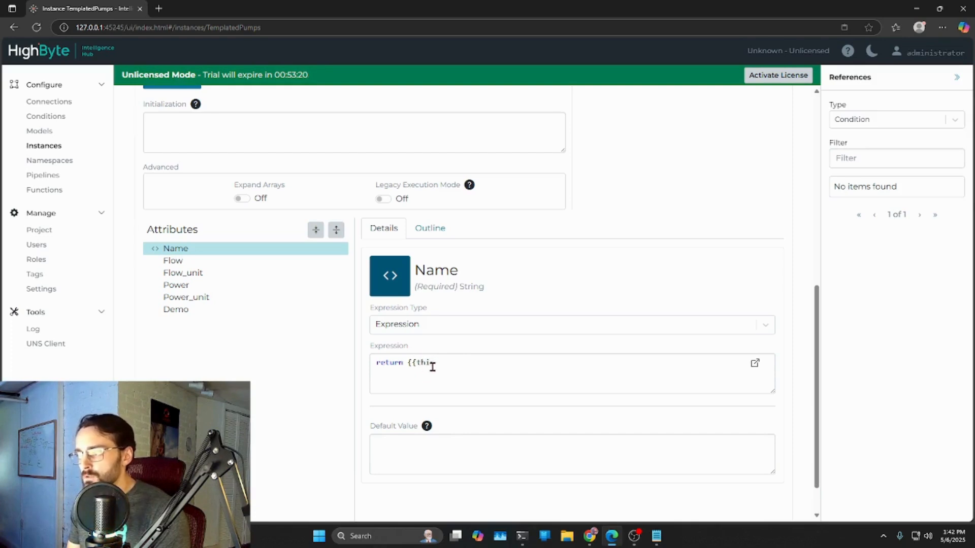
{"action": "scroll", "coordinate": [437, 355], "scroll_direction": "up", "scroll_amount": 4}
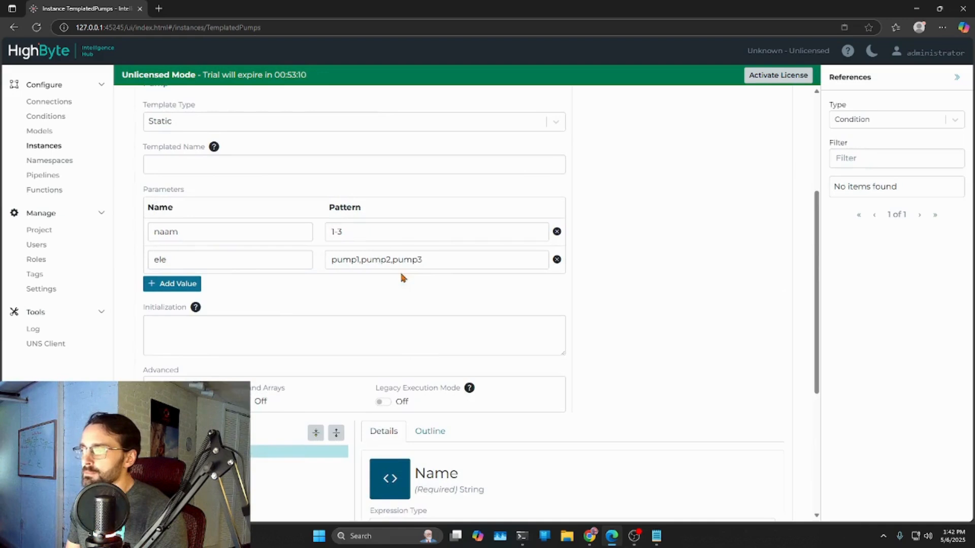
{"action": "scroll", "coordinate": [428, 303], "scroll_direction": "down", "scroll_amount": 4}
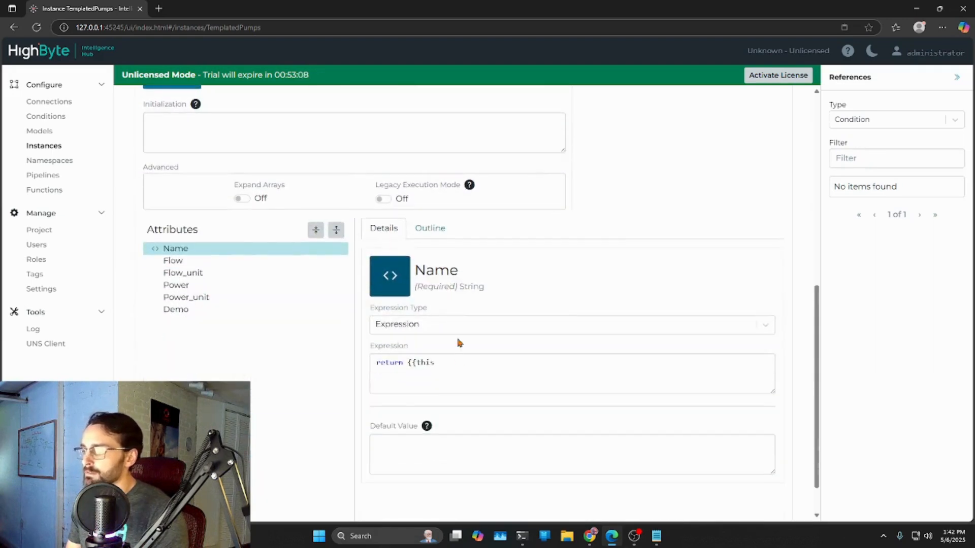
{"action": "type", "text": ".ele}}"}
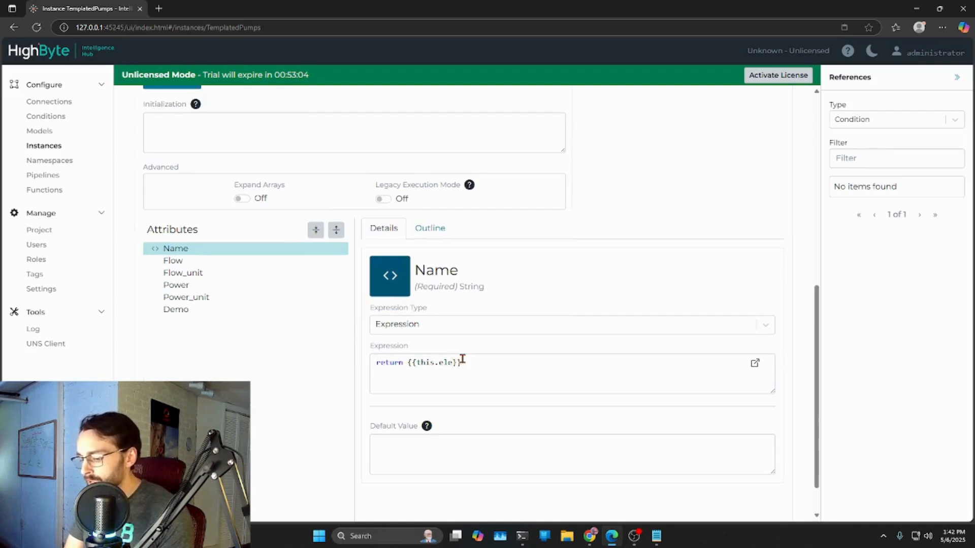
{"action": "type", "text": ";"}
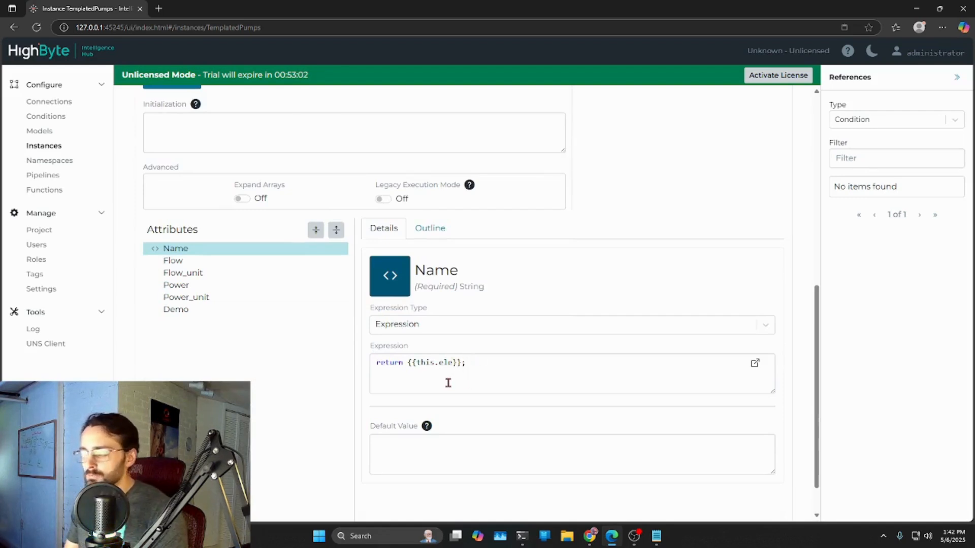
- Save the TemplatedPumps instance, test it, and review the Name expression against the parameters
{"action": "scroll", "coordinate": [689, 244], "scroll_direction": "up", "scroll_amount": 10}
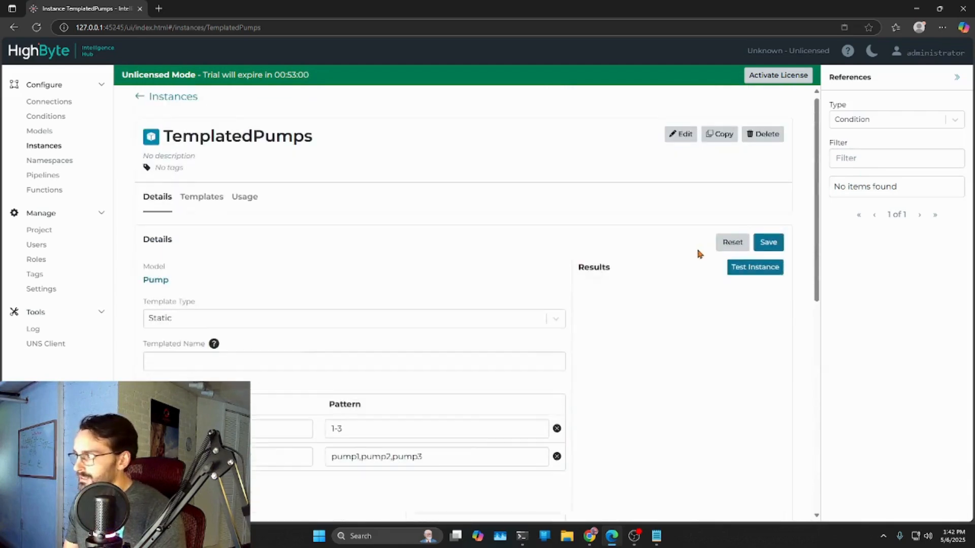
{"action": "left_click", "coordinate": [768, 248]}
{"action": "left_click", "coordinate": [752, 277]}
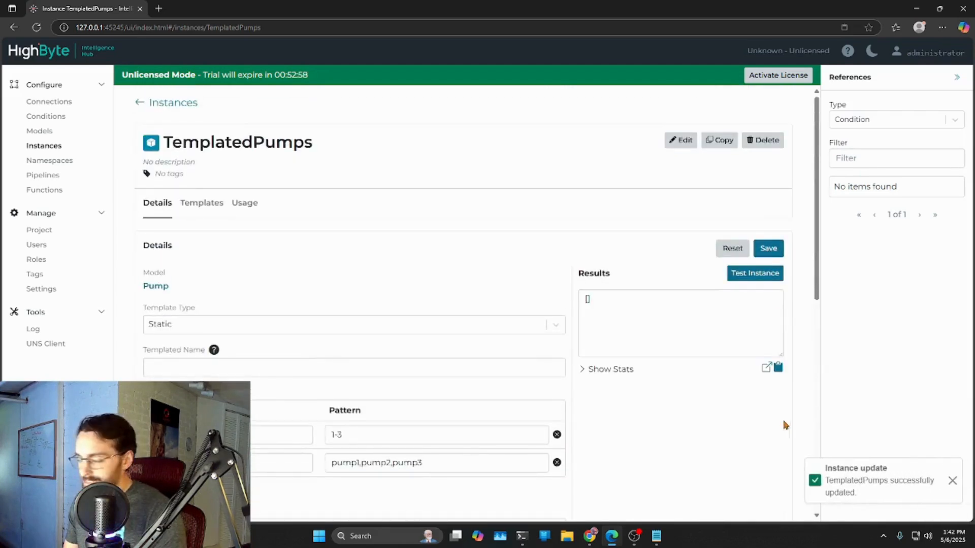
{"action": "scroll", "coordinate": [680, 392], "scroll_direction": "down", "scroll_amount": 1}
{"action": "scroll", "coordinate": [679, 392], "scroll_direction": "down", "scroll_amount": 6}
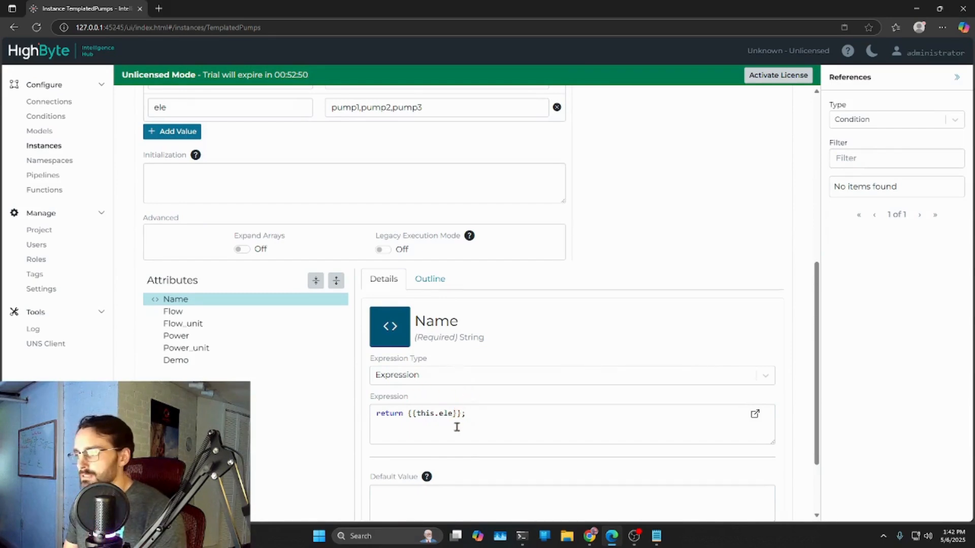
{"action": "scroll", "coordinate": [414, 310], "scroll_direction": "up", "scroll_amount": 3}
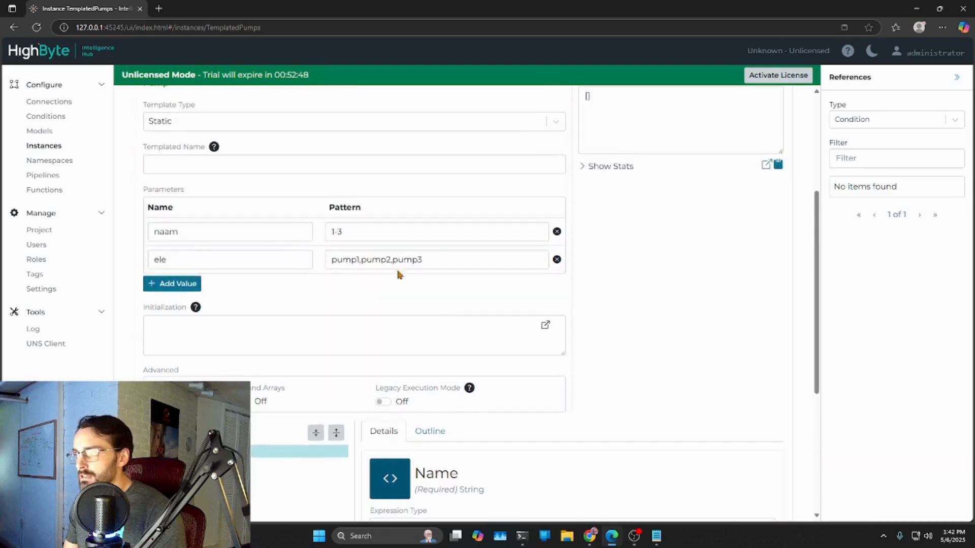
- Replace the parameter reference in the Name expression with a fixed string, making it return "pump1";
{"action": "scroll", "coordinate": [394, 276], "scroll_direction": "down", "scroll_amount": 4}
{"action": "left_click_drag", "start_coordinate": [411, 364], "coordinate": [464, 363]}
{"action": "key", "text": "BackSpace"}
{"action": "key", "text": "BackSpace"}
{"action": "type", "text": "pump1;"}
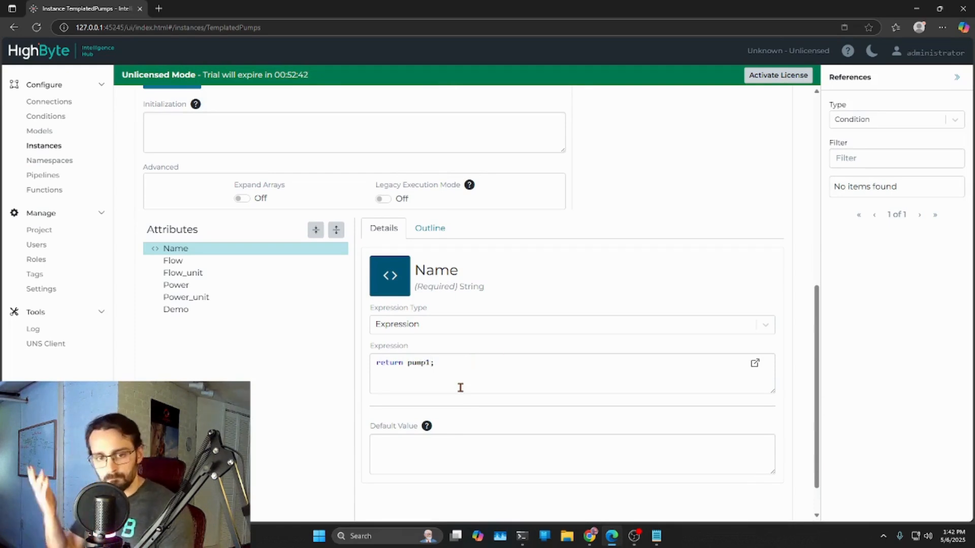
{"action": "scroll", "coordinate": [383, 362], "scroll_direction": "up", "scroll_amount": 1}
{"action": "scroll", "coordinate": [383, 362], "scroll_direction": "up", "scroll_amount": 2}
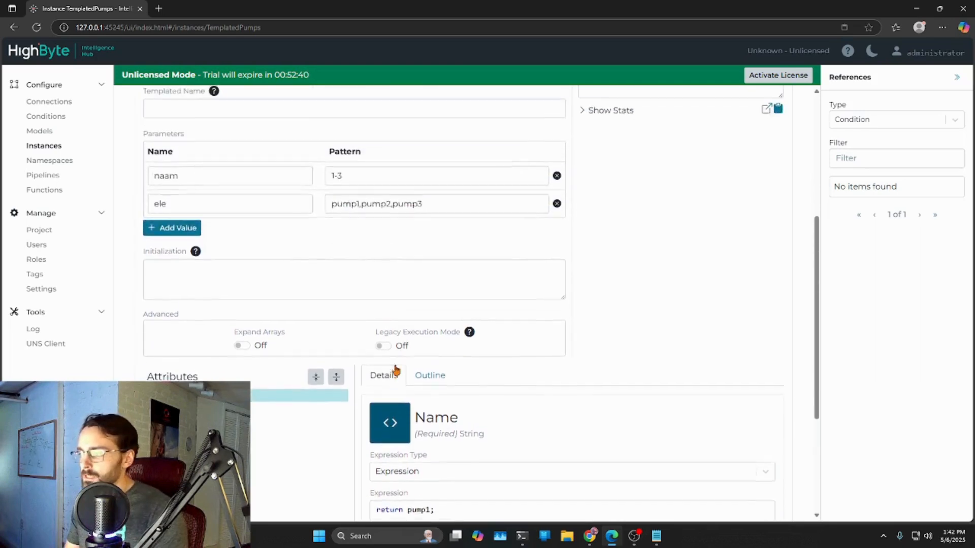
{"action": "scroll", "coordinate": [433, 288], "scroll_direction": "down", "scroll_amount": 4}
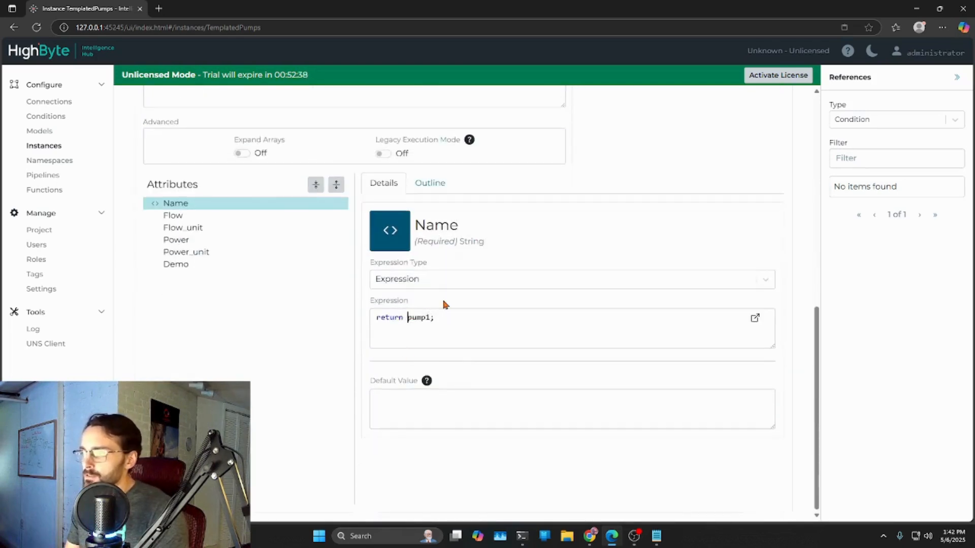
{"action": "type", "text": "\"pump"}
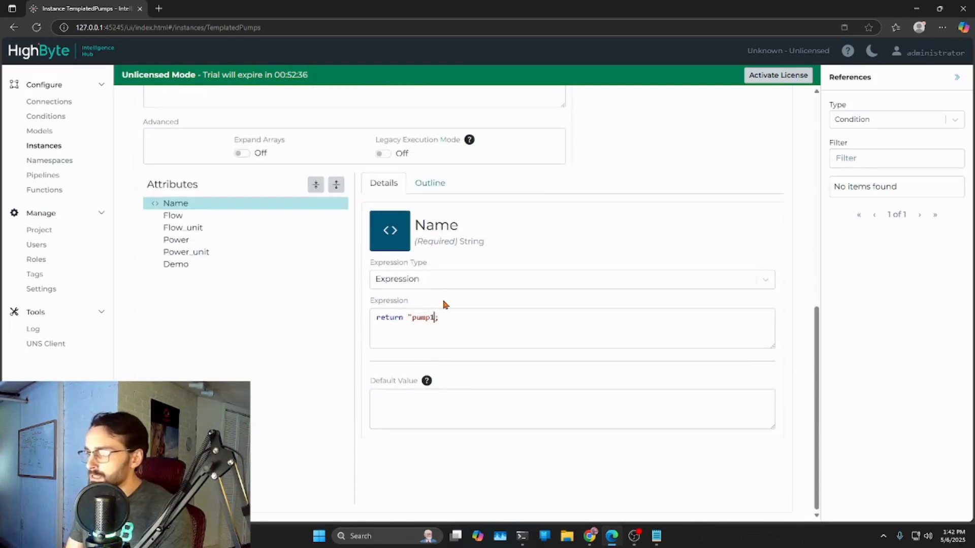
{"action": "type", "text": "\""}
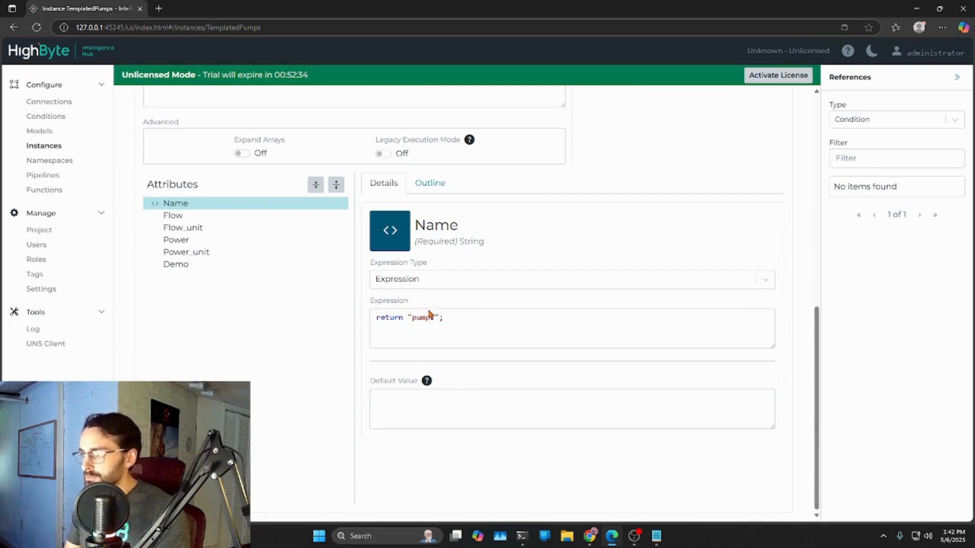
- Save and test the instance with the fixed name, and enlarge the results area to show the full output
{"action": "scroll", "coordinate": [520, 308], "scroll_direction": "up", "scroll_amount": 8}
{"action": "left_click", "coordinate": [768, 153]}
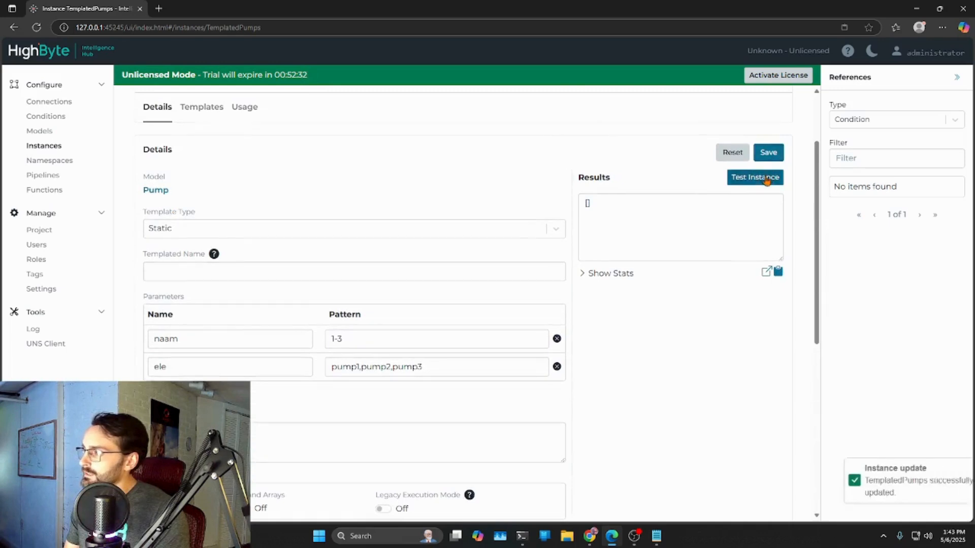
{"action": "left_click", "coordinate": [768, 179]}
{"action": "left_click_drag", "start_coordinate": [786, 261], "coordinate": [783, 449]}
{"action": "right_click", "coordinate": [783, 450]}
{"action": "left_click", "coordinate": [693, 229]}
- Replace pump1 inside the quotes of the Name expression with the parameter reference, making it return "{{this.ele}}";
{"action": "scroll", "coordinate": [629, 406], "scroll_direction": "down", "scroll_amount": 7}
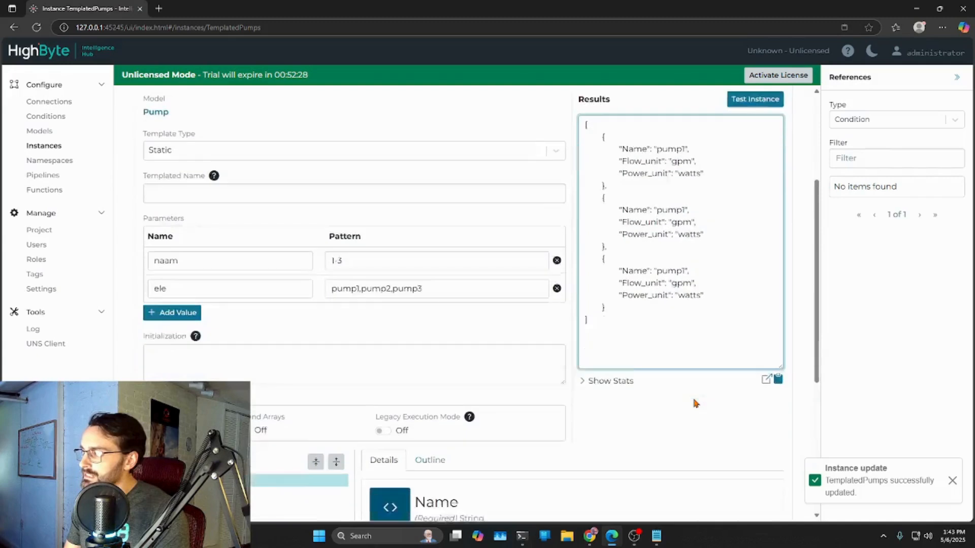
{"action": "left_click_drag", "start_coordinate": [411, 318], "coordinate": [431, 319]}
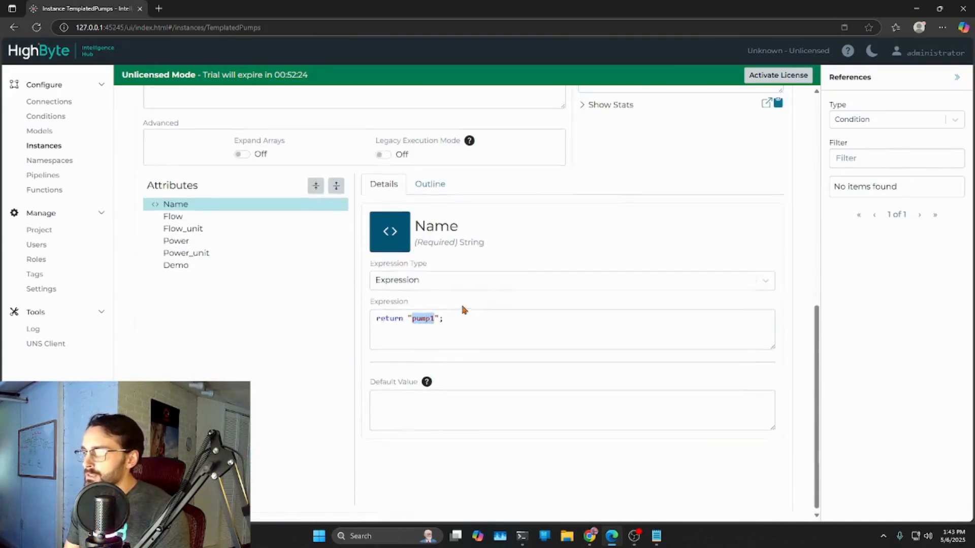
{"action": "scroll", "coordinate": [461, 309], "scroll_direction": "up", "scroll_amount": 3}
{"action": "type", "text": "{{"}
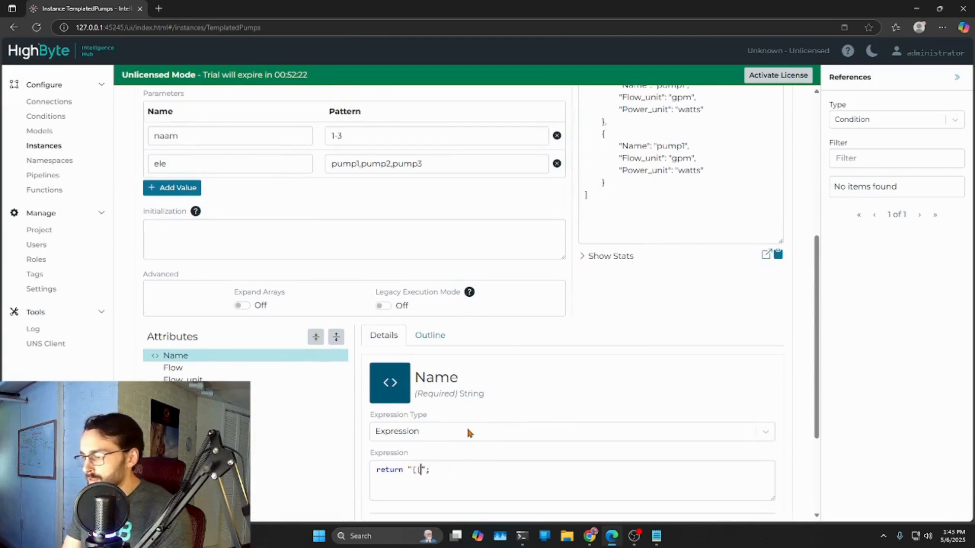
{"action": "type", "text": "this."}
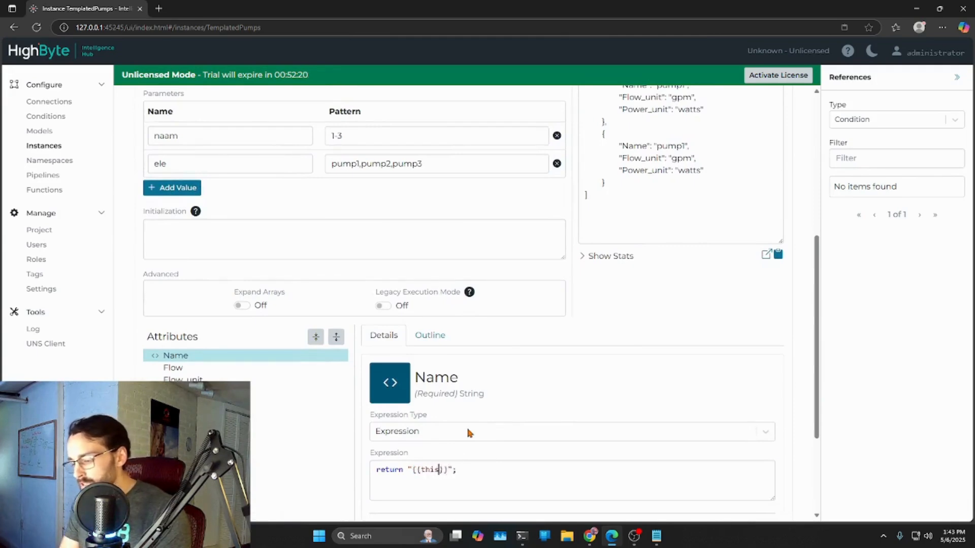
{"action": "type", "text": "ele"}
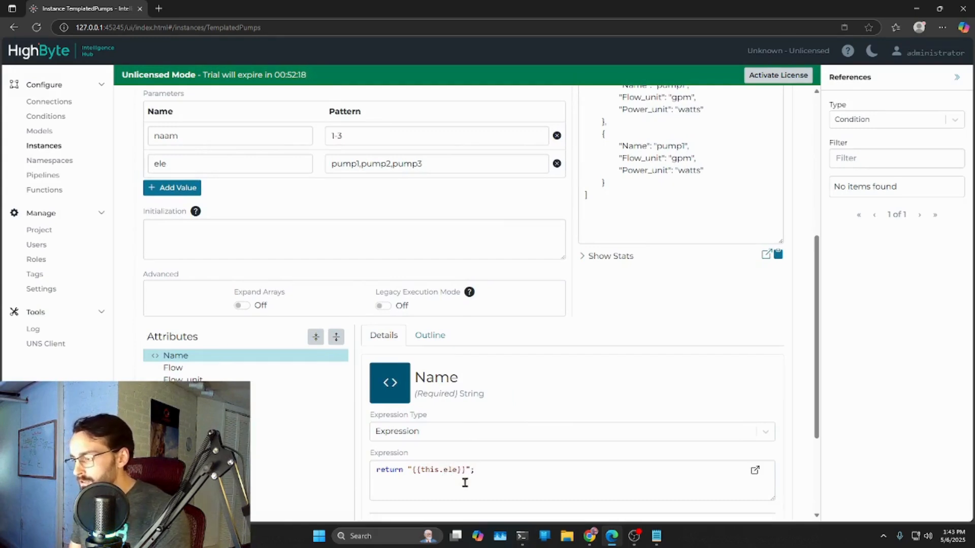
{"action": "left_click_drag", "start_coordinate": [464, 469], "coordinate": [414, 471]}
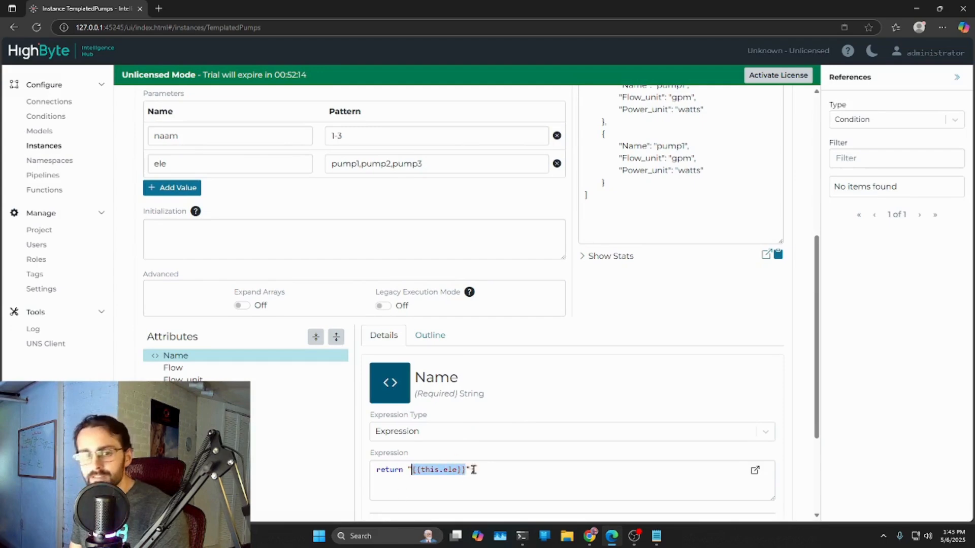
- Save and test the instance with the quoted ele reference, and check the Name values in the results
{"action": "scroll", "coordinate": [535, 467], "scroll_direction": "up", "scroll_amount": 4}
{"action": "scroll", "coordinate": [505, 448], "scroll_direction": "down", "scroll_amount": 3}
{"action": "scroll", "coordinate": [354, 203], "scroll_direction": "down", "scroll_amount": 4}
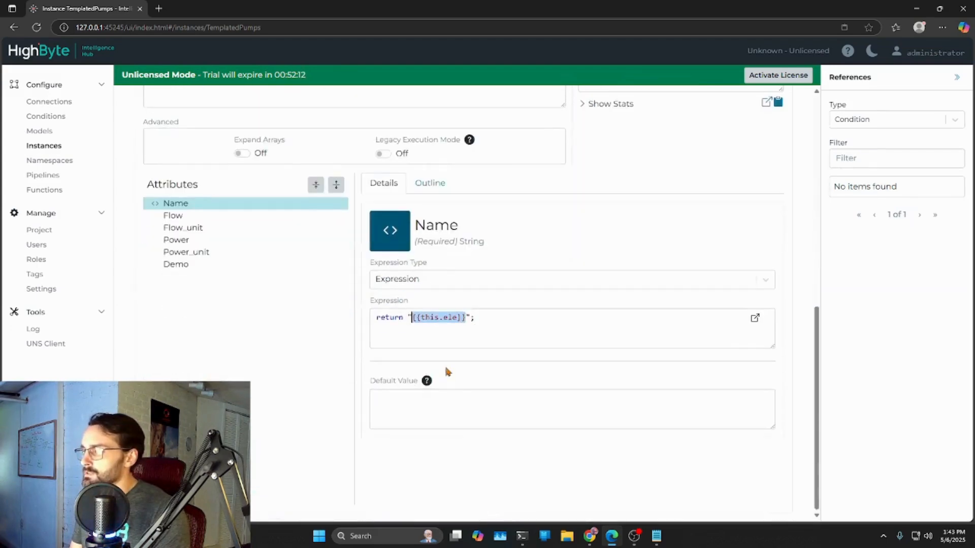
{"action": "scroll", "coordinate": [558, 351], "scroll_direction": "up", "scroll_amount": 7}
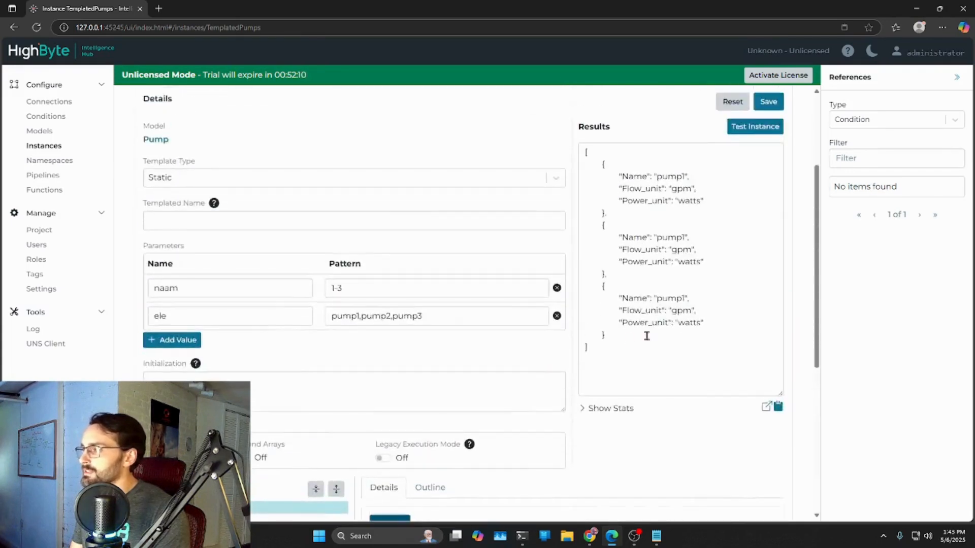
{"action": "left_click", "coordinate": [772, 153]}
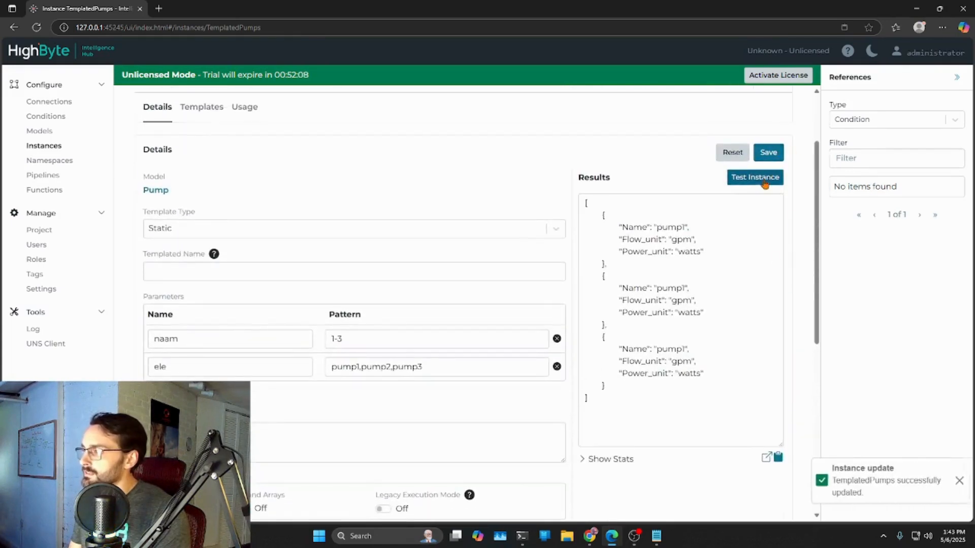
{"action": "left_click", "coordinate": [762, 179]}
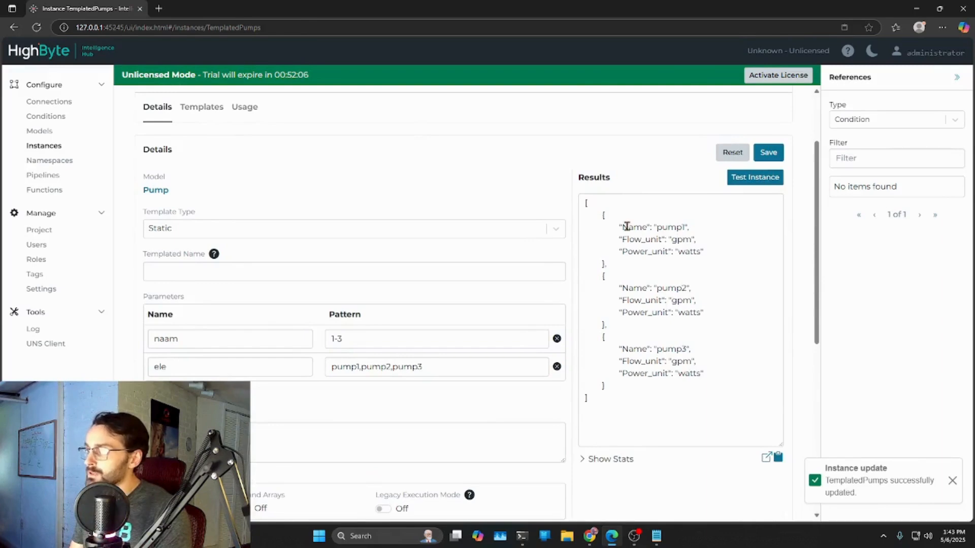
{"action": "left_click_drag", "start_coordinate": [619, 228], "coordinate": [657, 228]}
{"action": "left_click", "coordinate": [687, 227]}
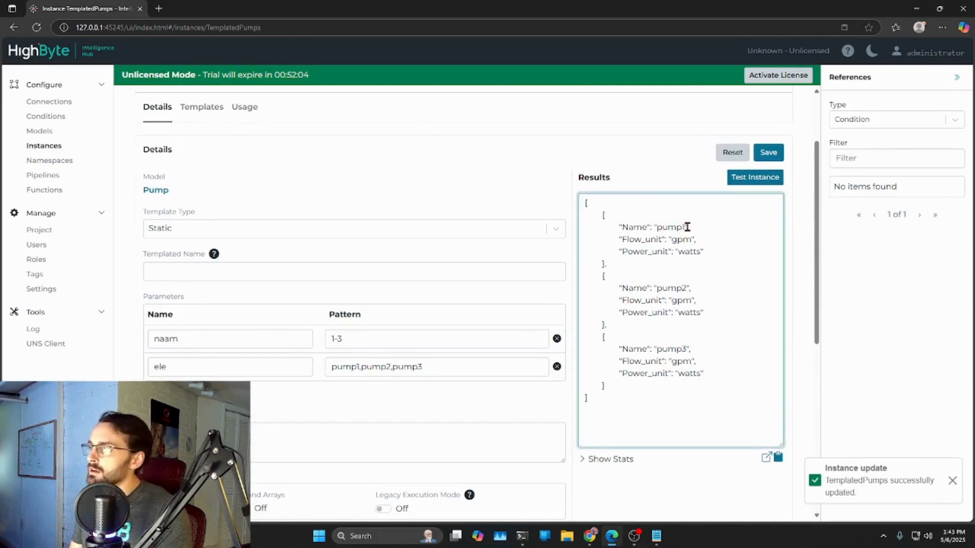
- Examine the three Name values in the results and compare them with the Name expression and the parameters
{"action": "double_click", "coordinate": [686, 227]}
{"action": "left_click_drag", "start_coordinate": [692, 288], "coordinate": [653, 288]}
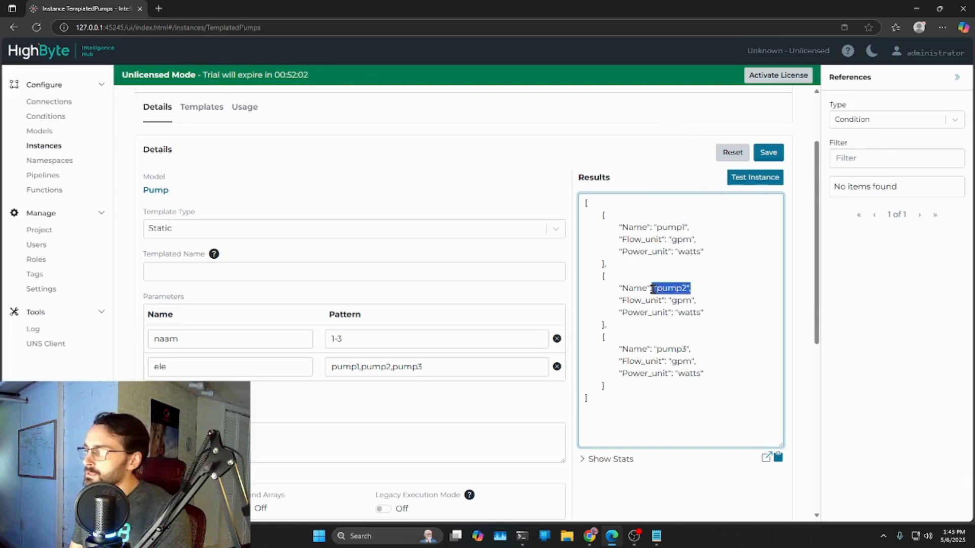
{"action": "left_click_drag", "start_coordinate": [693, 349], "coordinate": [656, 349]}
{"action": "scroll", "coordinate": [727, 364], "scroll_direction": "down", "scroll_amount": 2}
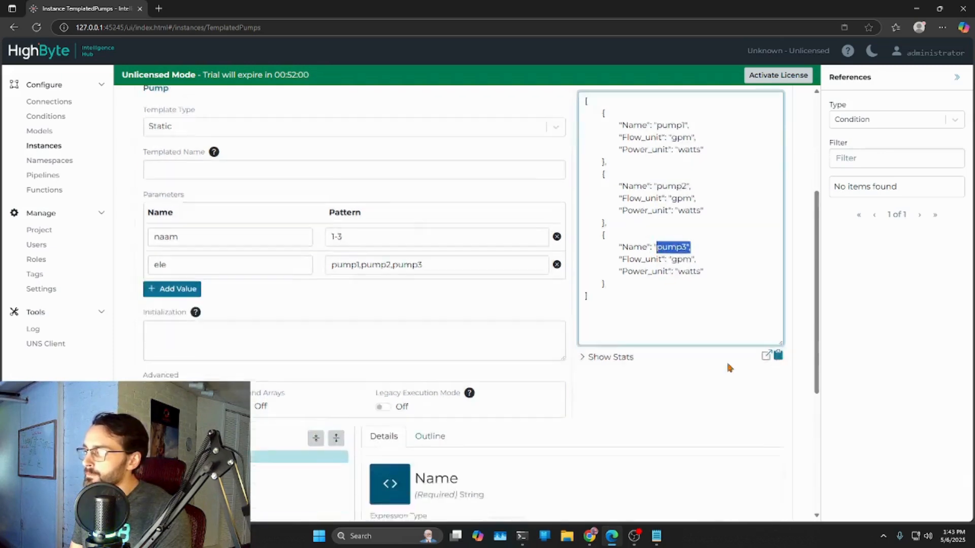
{"action": "scroll", "coordinate": [728, 364], "scroll_direction": "down", "scroll_amount": 4}
{"action": "left_click", "coordinate": [494, 422]}
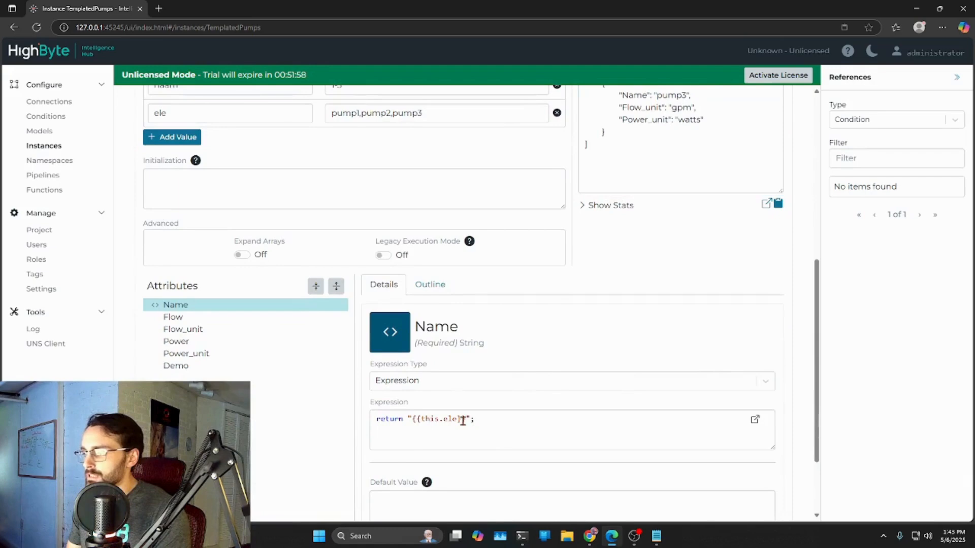
{"action": "scroll", "coordinate": [388, 238], "scroll_direction": "up", "scroll_amount": 2}
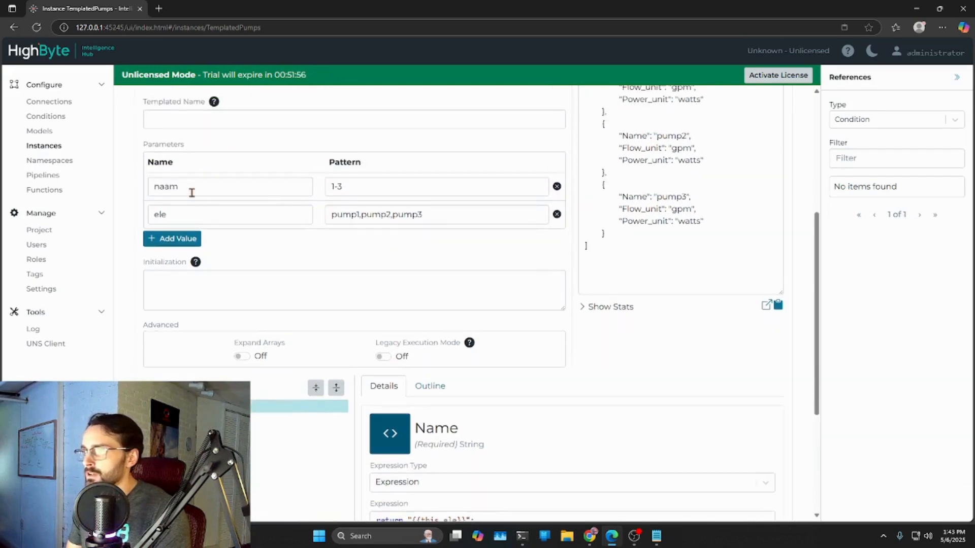
{"action": "scroll", "coordinate": [340, 208], "scroll_direction": "down", "scroll_amount": 3}
- Change the Name expression to combine fixed text with the naam parameter, making it return "Pump{{this.naam}}";
{"action": "left_click_drag", "start_coordinate": [466, 368], "coordinate": [408, 372]}
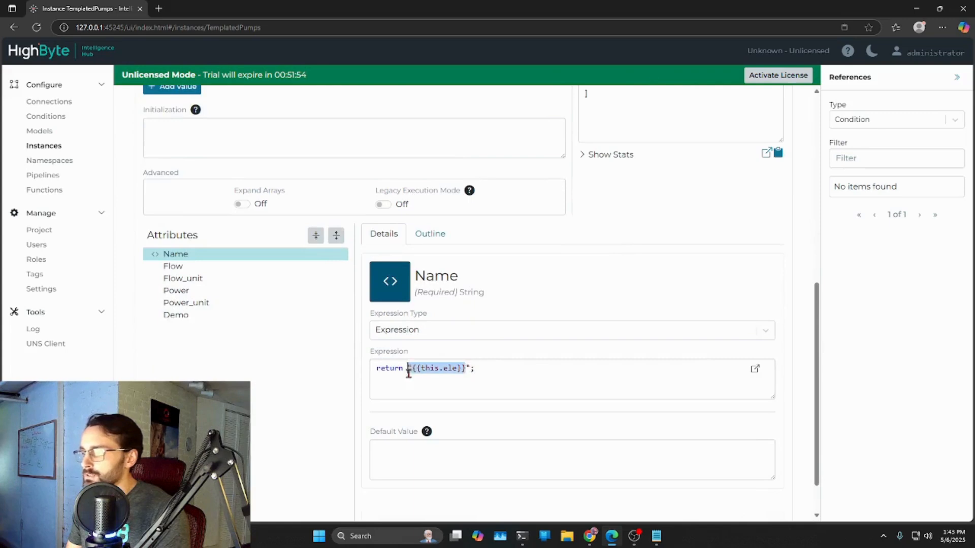
{"action": "type", "text": "pum"}
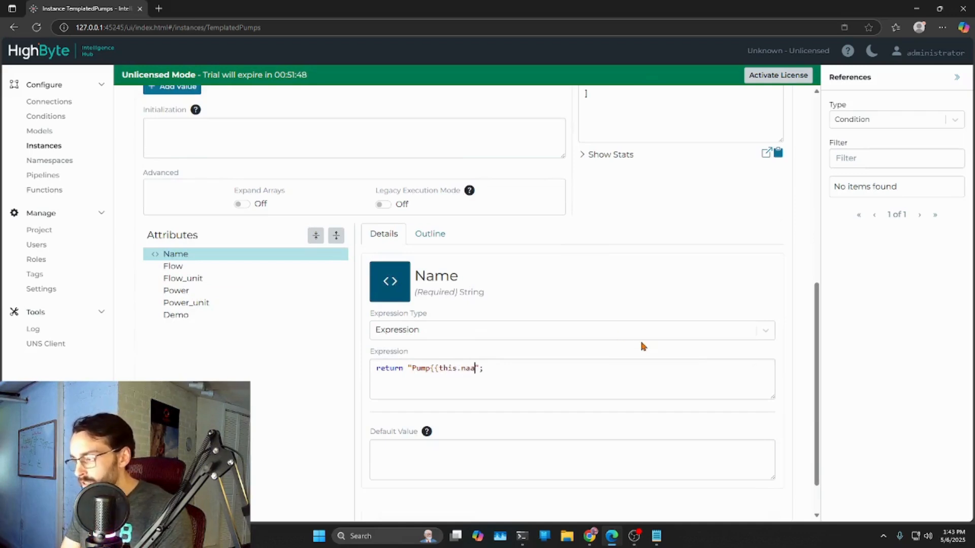
{"action": "type", "text": "}}"}
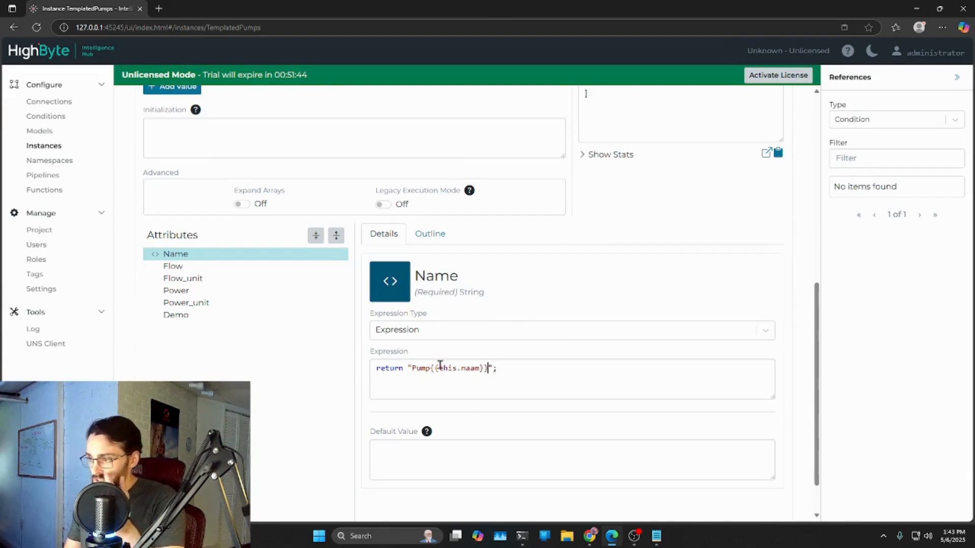
{"action": "left_click_drag", "start_coordinate": [430, 370], "coordinate": [492, 370]}
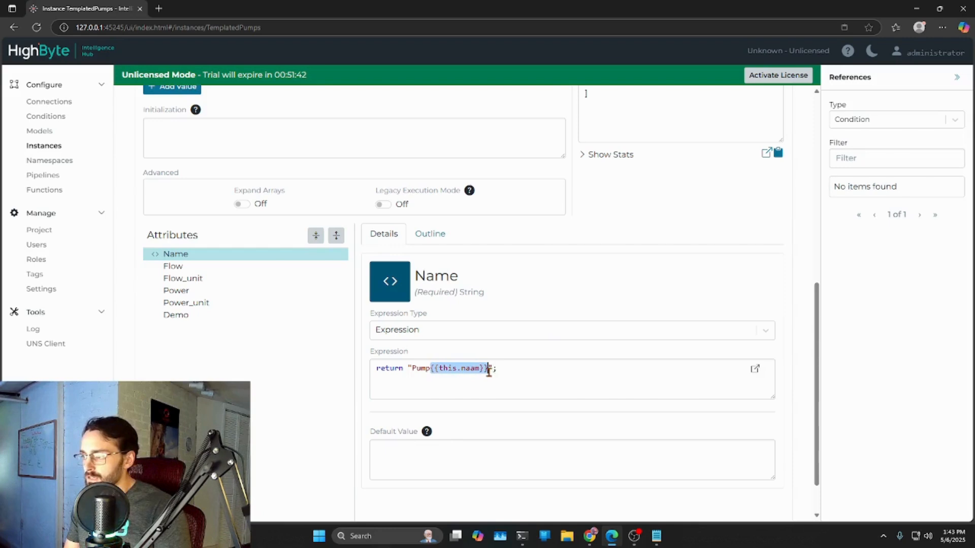
{"action": "scroll", "coordinate": [490, 371], "scroll_direction": "up", "scroll_amount": 1}
{"action": "left_click_drag", "start_coordinate": [404, 419], "coordinate": [501, 419]}
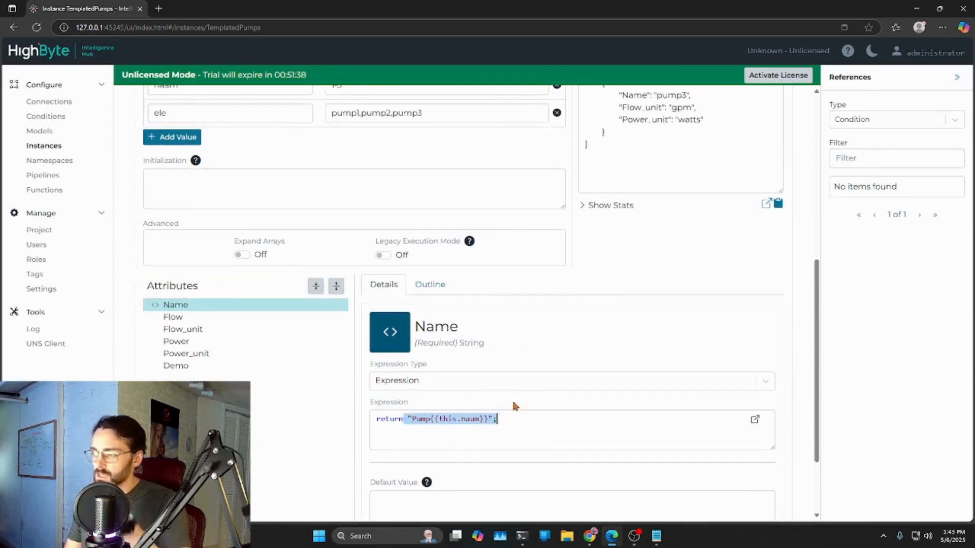
{"action": "scroll", "coordinate": [616, 364], "scroll_direction": "up", "scroll_amount": 3}
{"action": "scroll", "coordinate": [615, 362], "scroll_direction": "down", "scroll_amount": 5}
{"action": "left_click", "coordinate": [488, 318]}
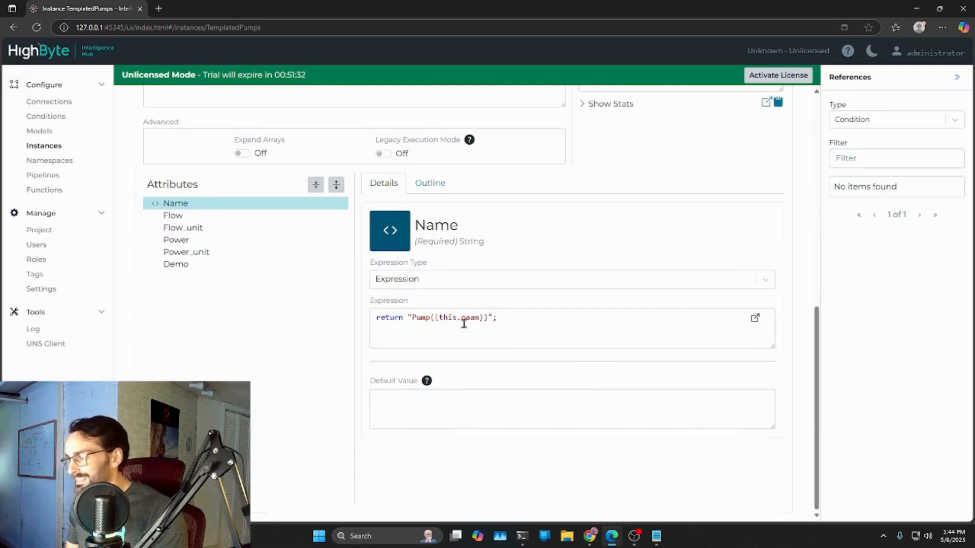
- Cut the {{this.naam}} reference out of the Name expression, leaving return "Pump";, and save and test the instance
{"action": "left_click_drag", "start_coordinate": [488, 319], "coordinate": [428, 319]}
{"action": "key", "text": "ctrl+x"}
{"action": "scroll", "coordinate": [522, 297], "scroll_direction": "up", "scroll_amount": 7}
{"action": "left_click", "coordinate": [770, 155]}
{"action": "left_click", "coordinate": [768, 180]}
{"action": "scroll", "coordinate": [681, 348], "scroll_direction": "down", "scroll_amount": 6}
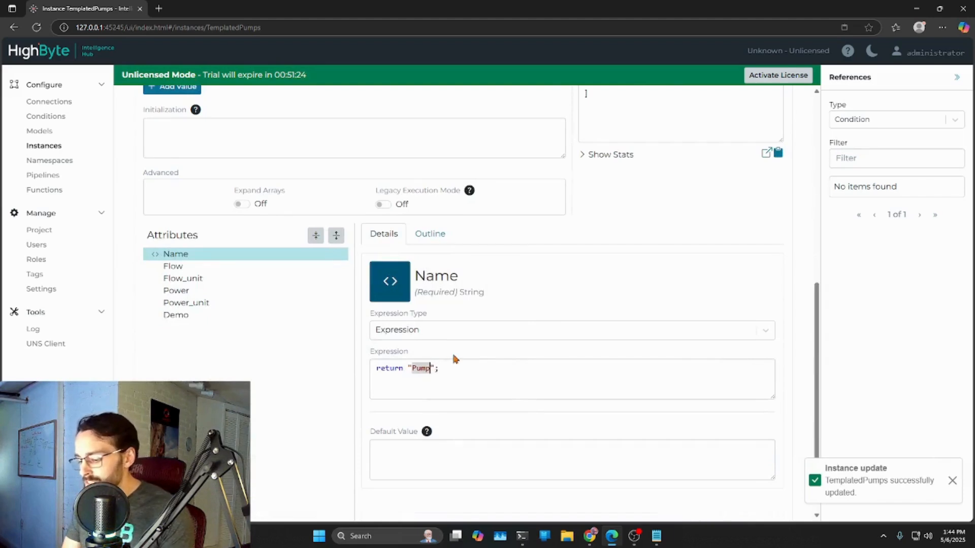
- Add {{this.naam}} back after Pump inside the quotes of the Name expression, and save and test the instance
{"action": "type", "text": "{{this.naam"}
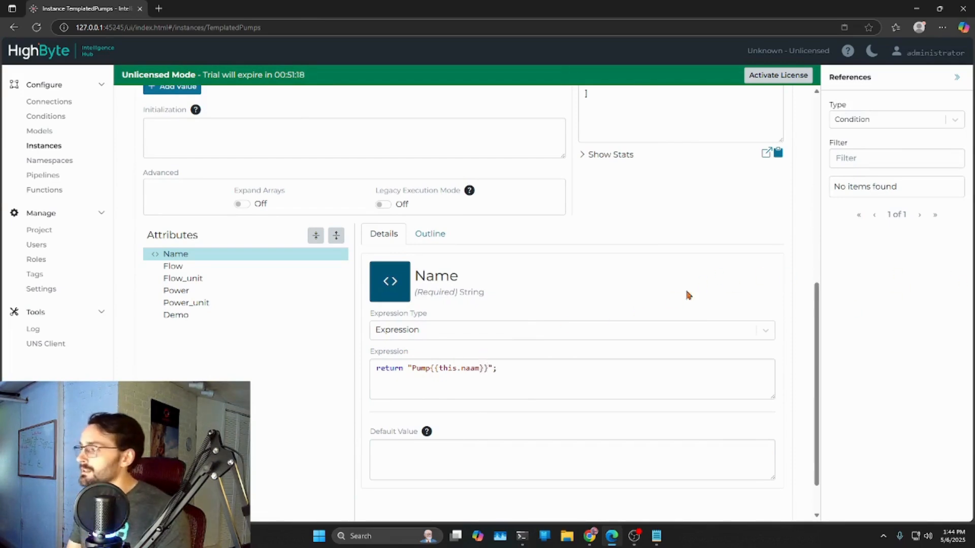
{"action": "scroll", "coordinate": [645, 298], "scroll_direction": "up", "scroll_amount": 4}
{"action": "scroll", "coordinate": [645, 299], "scroll_direction": "up", "scroll_amount": 3}
{"action": "left_click", "coordinate": [768, 203]}
{"action": "left_click", "coordinate": [755, 228]}
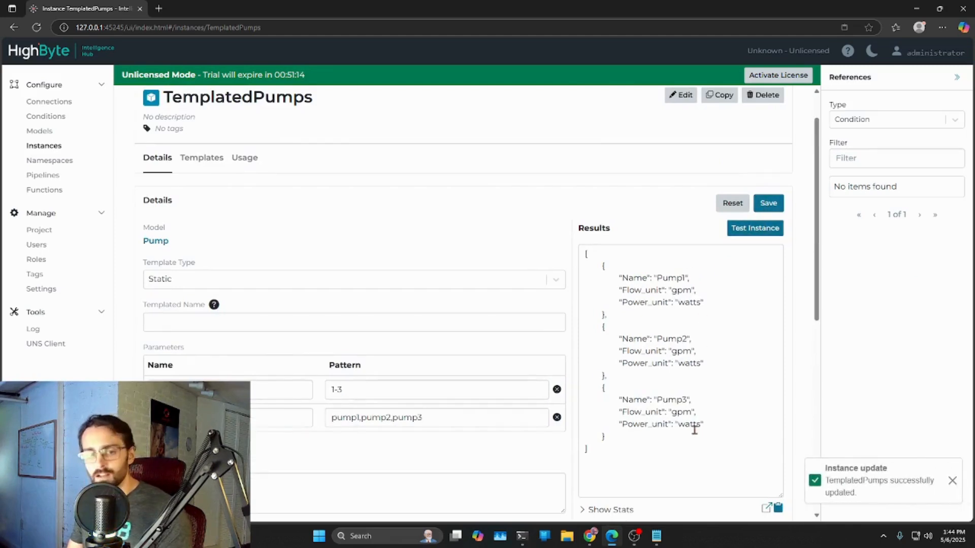
- Review the names and patterns of the naam and ele parameters
{"action": "left_click", "coordinate": [203, 390]}
{"action": "double_click", "coordinate": [160, 417]}
{"action": "scroll", "coordinate": [280, 403], "scroll_direction": "down", "scroll_amount": 6}
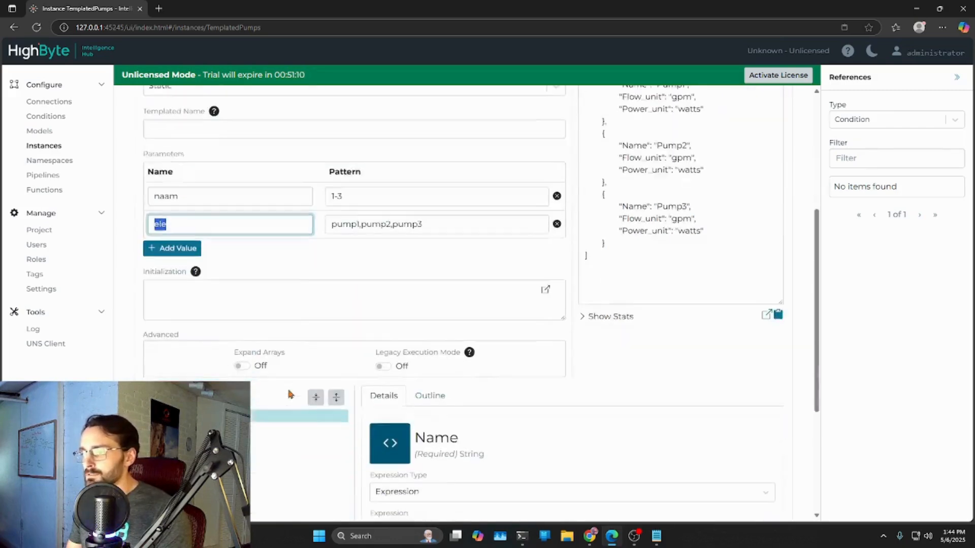
{"action": "scroll", "coordinate": [340, 183], "scroll_direction": "up", "scroll_amount": 2}
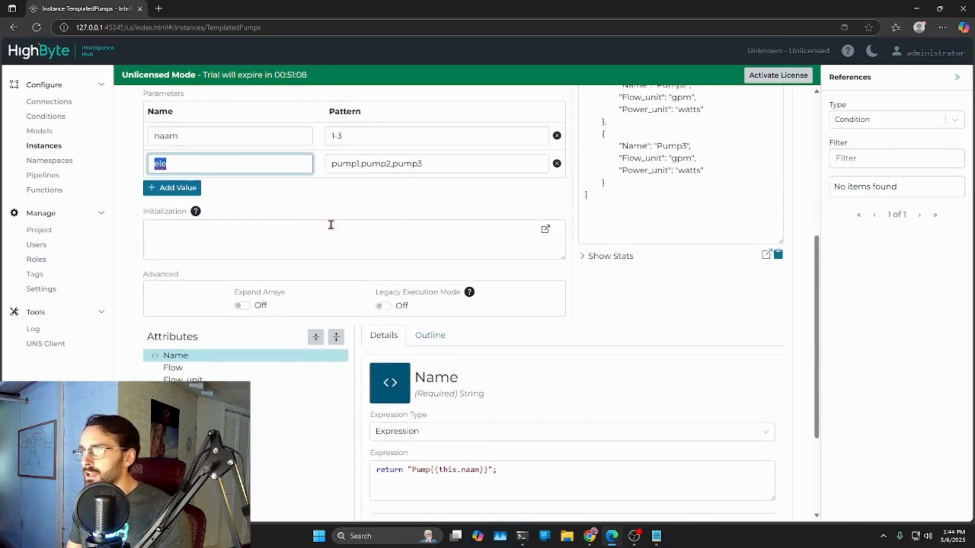
{"action": "left_click_drag", "start_coordinate": [347, 188], "coordinate": [327, 186]}
{"action": "left_click_drag", "start_coordinate": [426, 214], "coordinate": [329, 219]}
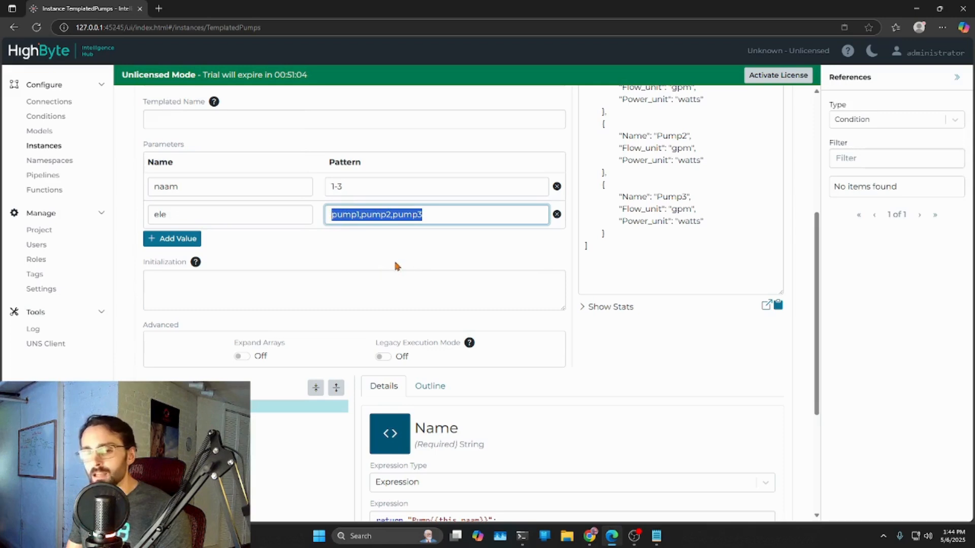
- Set the naam parameter's pattern to 1-7 and try to save the instance
{"action": "left_click", "coordinate": [356, 189]}
{"action": "key", "text": "BackSpace"}
{"action": "type", "text": "7"}
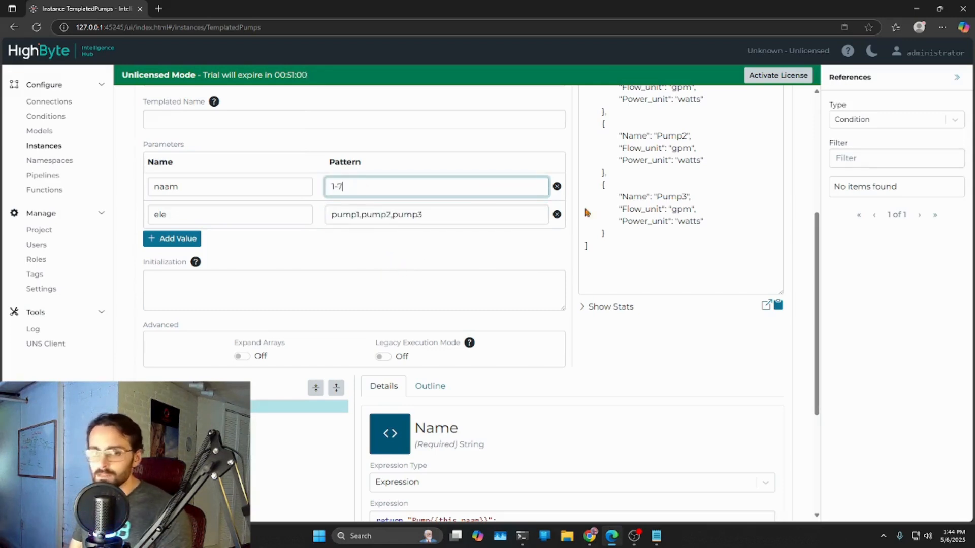
{"action": "scroll", "coordinate": [708, 282], "scroll_direction": "up", "scroll_amount": 4}
{"action": "left_click", "coordinate": [781, 231]}
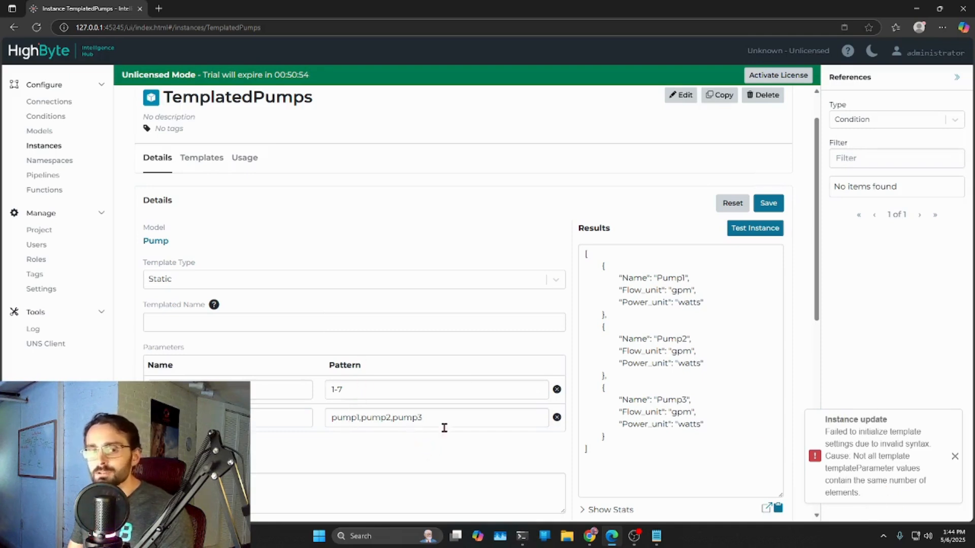
{"action": "right_click", "coordinate": [245, 396]}
{"action": "left_click", "coordinate": [410, 460]}
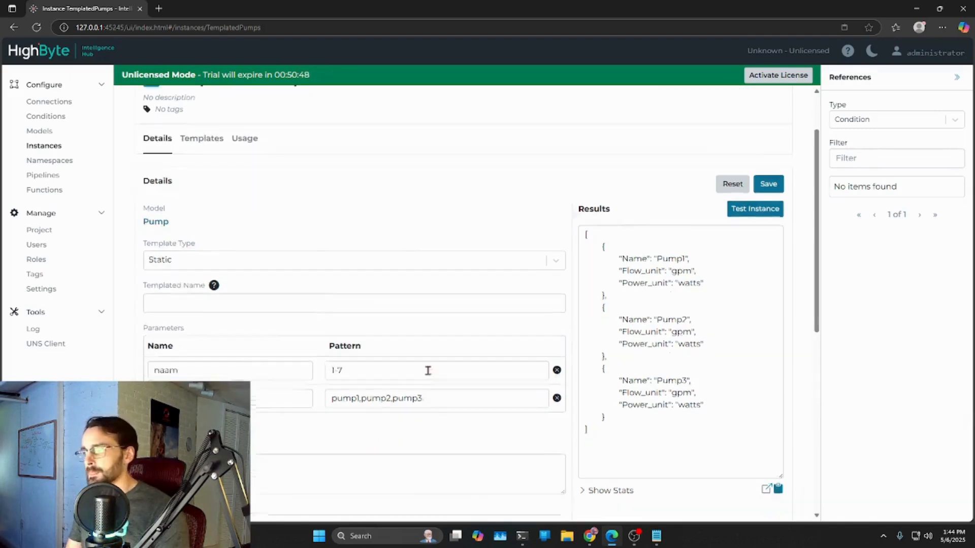
{"action": "scroll", "coordinate": [457, 365], "scroll_direction": "down", "scroll_amount": 4}
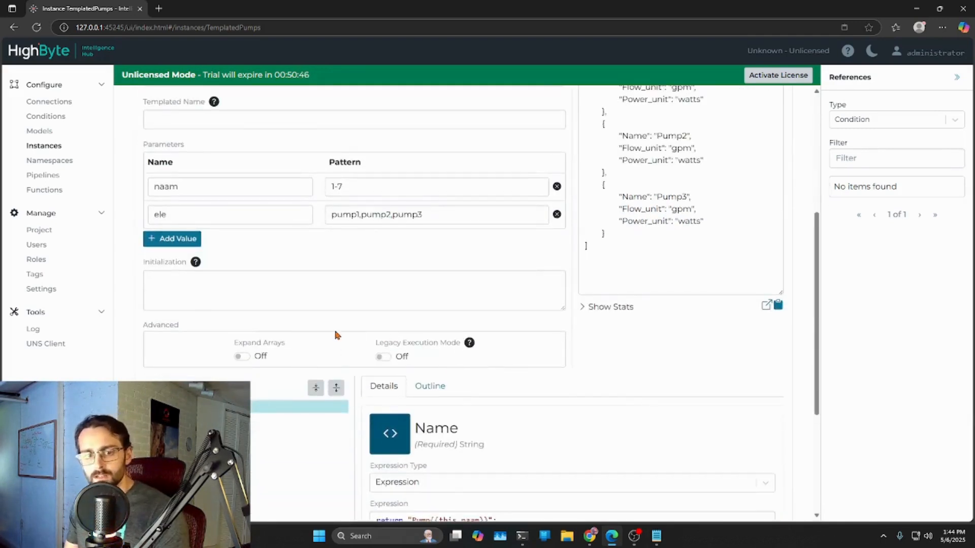
{"action": "key", "text": "super+d"}
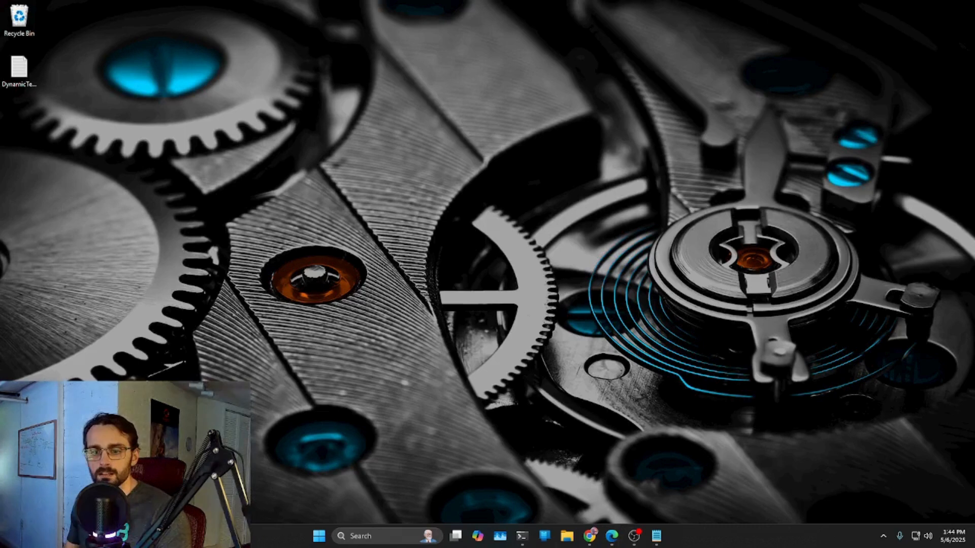
{"action": "key", "text": "super+d"}
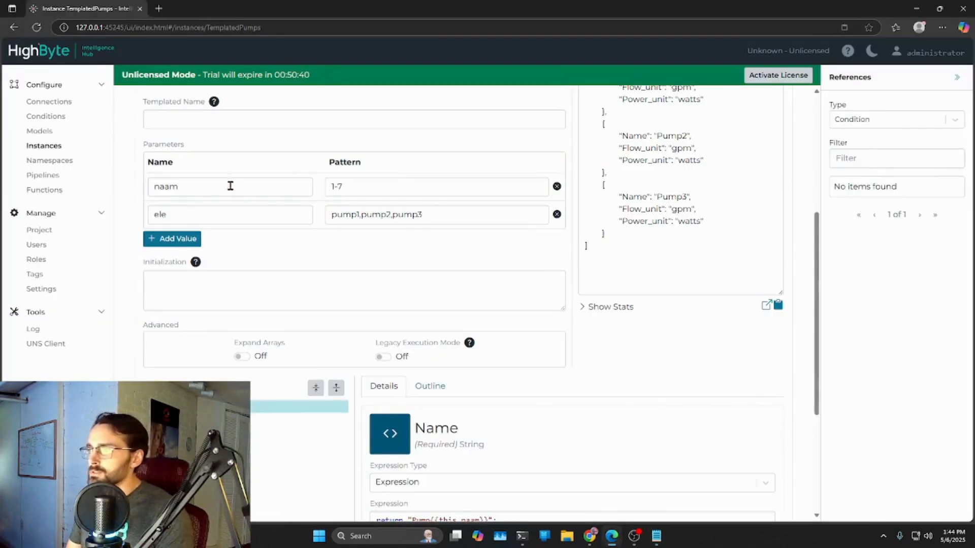
{"action": "scroll", "coordinate": [426, 272], "scroll_direction": "down", "scroll_amount": 4}
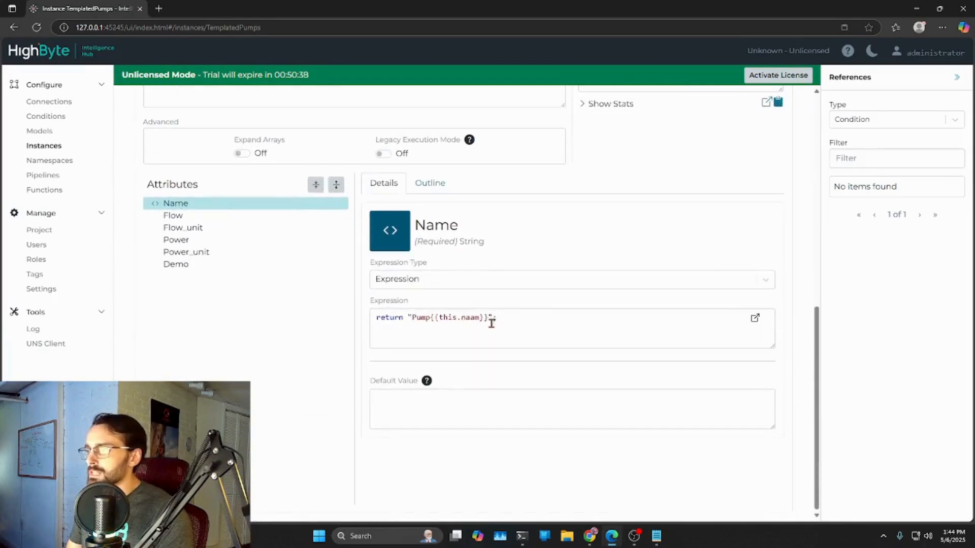
{"action": "scroll", "coordinate": [594, 349], "scroll_direction": "up", "scroll_amount": 7}
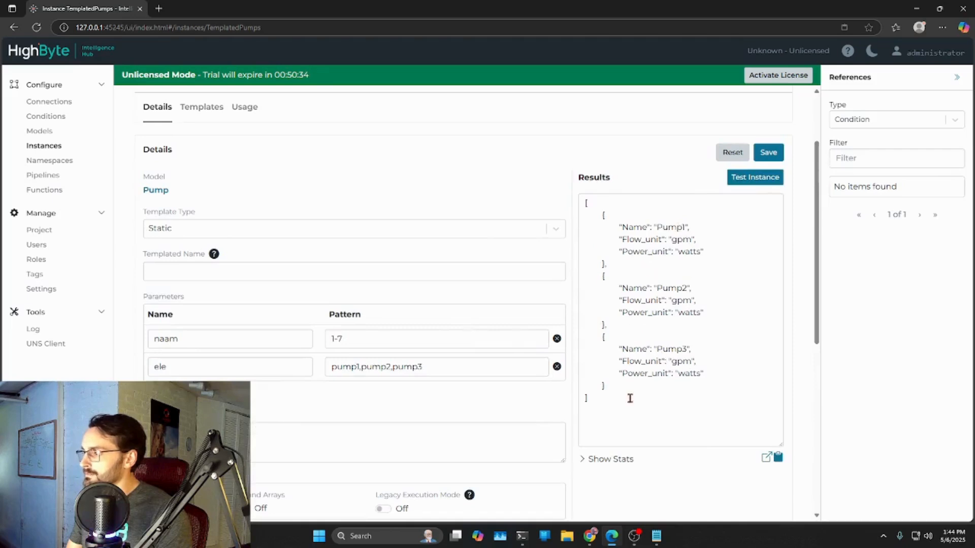
{"action": "scroll", "coordinate": [628, 390], "scroll_direction": "down", "scroll_amount": 5}
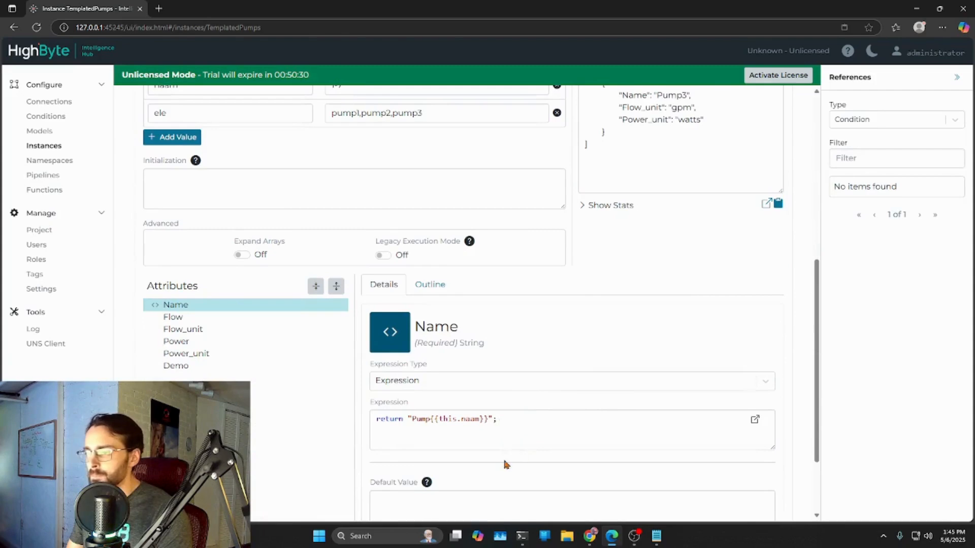
- Clear the Name expression and set the naam parameter's pattern to 1-3
{"action": "left_click_drag", "start_coordinate": [517, 420], "coordinate": [322, 418]}
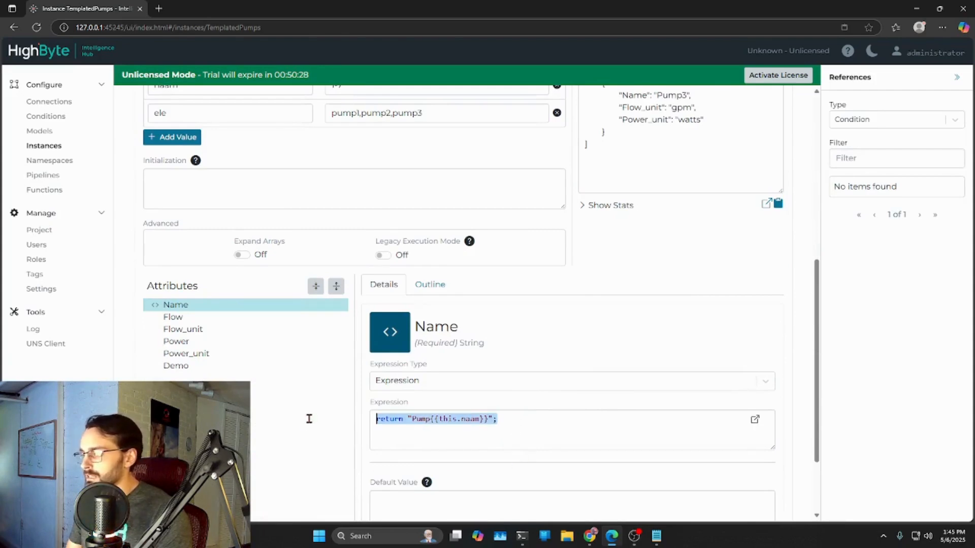
{"action": "key", "text": "BackSpace"}
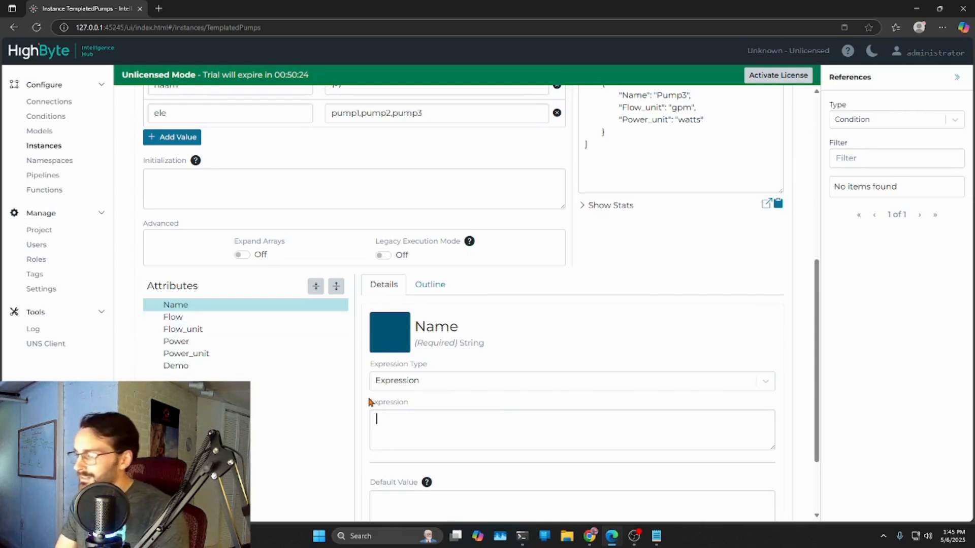
{"action": "scroll", "coordinate": [366, 311], "scroll_direction": "up", "scroll_amount": 2}
{"action": "left_click", "coordinate": [351, 186]}
{"action": "left_click_drag", "start_coordinate": [350, 185], "coordinate": [336, 187]}
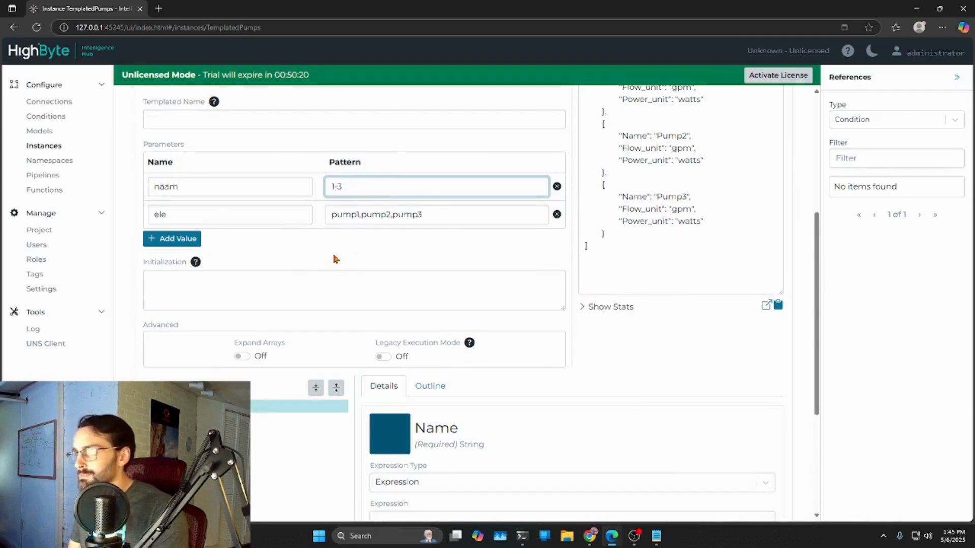
- Re-enter the Name expression so it returns Pump followed by the {{this.naam}} reference, and save the instance
{"action": "scroll", "coordinate": [511, 394], "scroll_direction": "down", "scroll_amount": 2}
{"action": "left_click", "coordinate": [440, 370]}
{"action": "type", "text": "return \"Pump{{this.naam}}\";"}
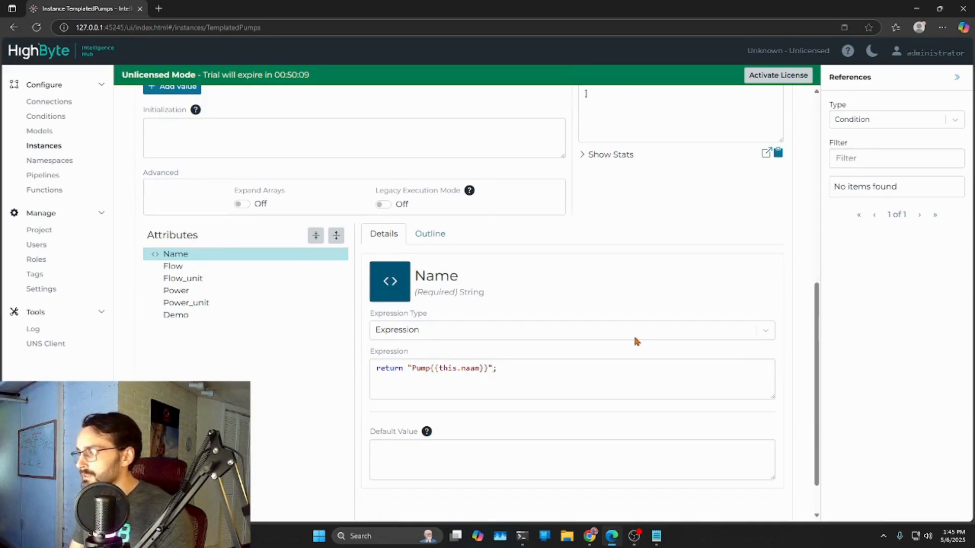
{"action": "scroll", "coordinate": [636, 340], "scroll_direction": "up", "scroll_amount": 5}
{"action": "left_click", "coordinate": [768, 152]}
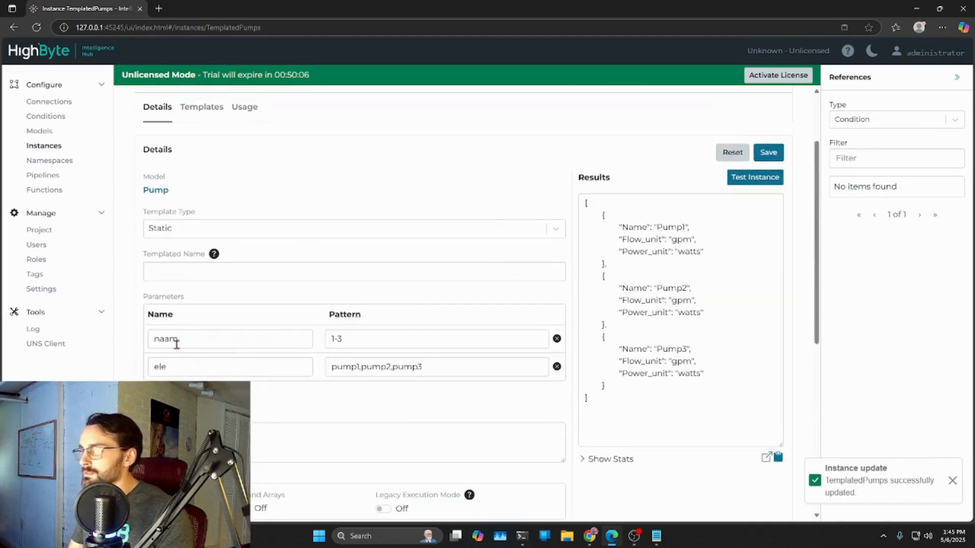
- Set the instance's templated name to Pump_Number_{{this.naam}}
{"action": "mouse_move", "coordinate": [213, 258]}
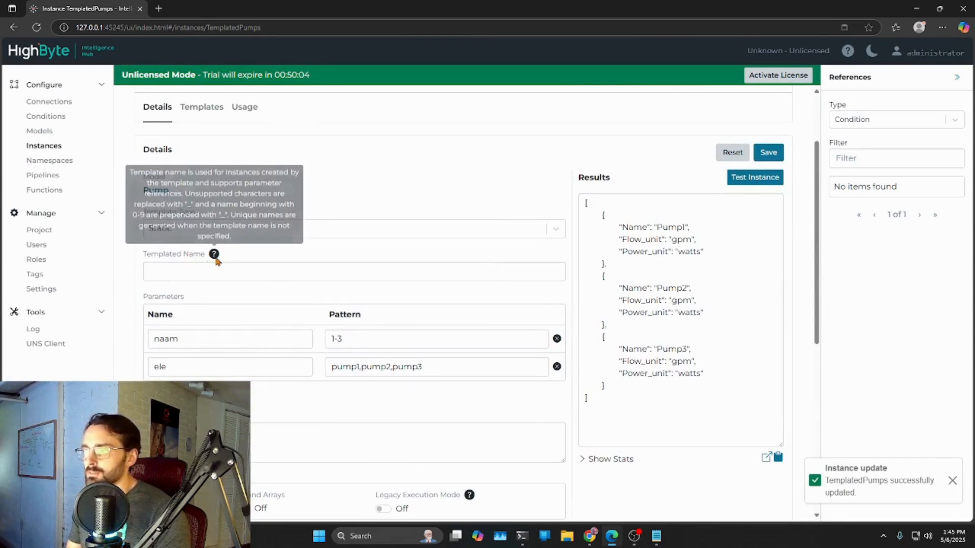
{"action": "left_click", "coordinate": [192, 269]}
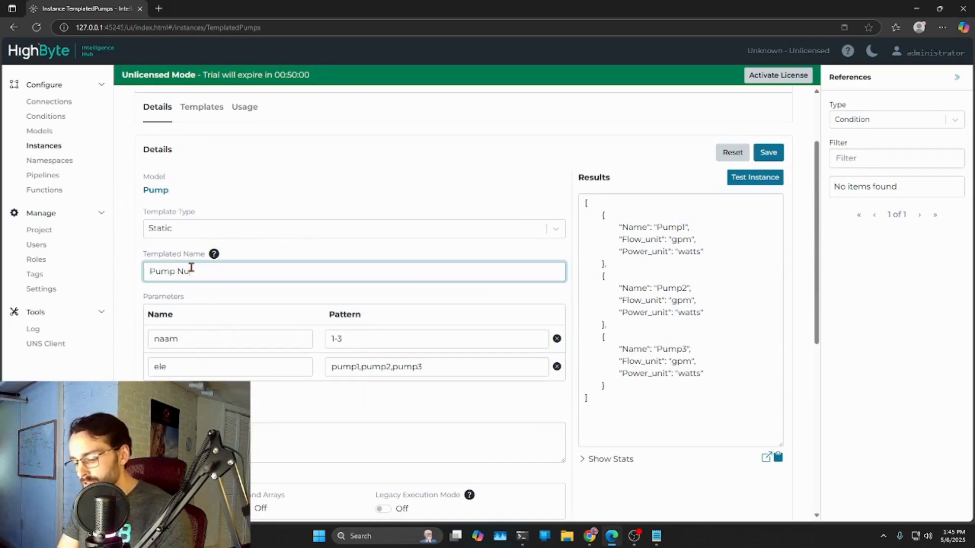
{"action": "key", "text": "BackSpace"}
{"action": "type", "text": "_Numer"}
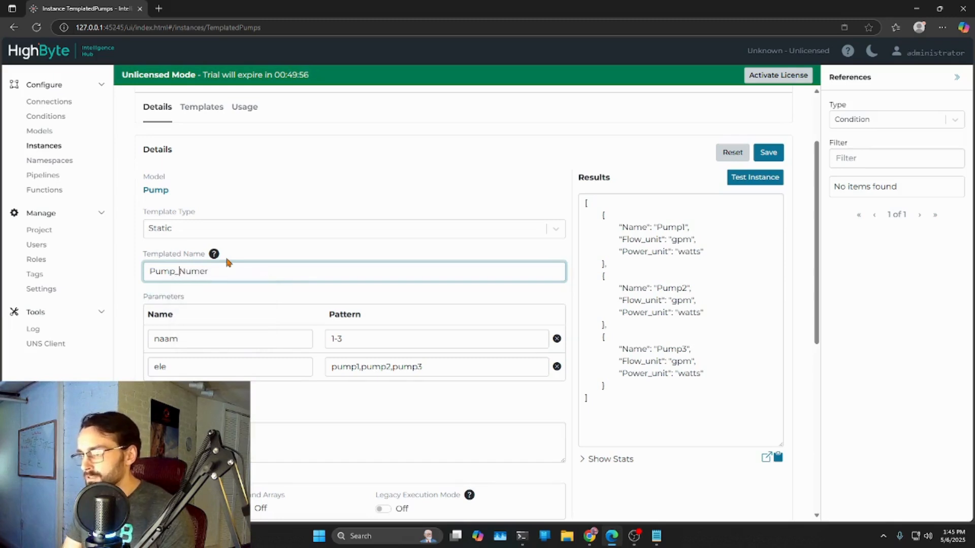
{"action": "mouse_move", "coordinate": [215, 257]}
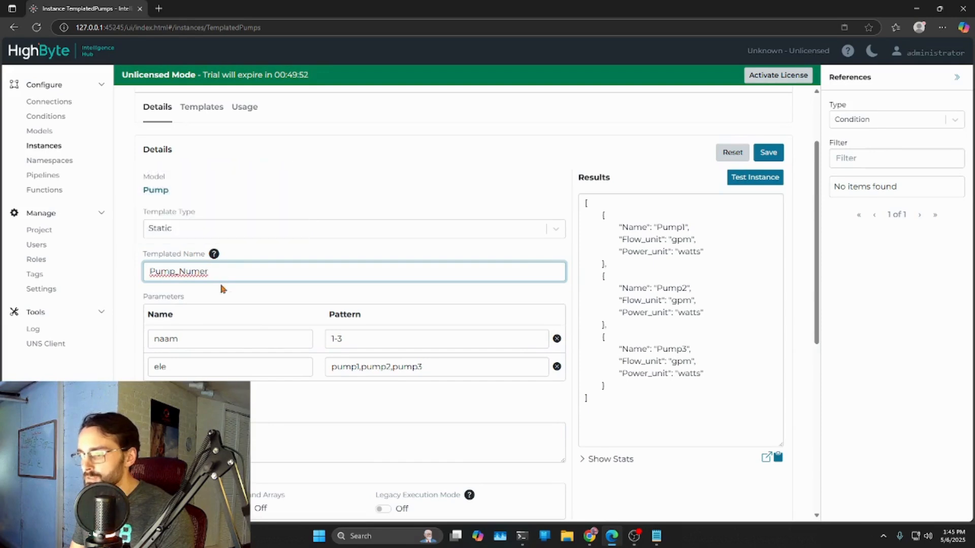
{"action": "type", "text": "ber_{{t"}
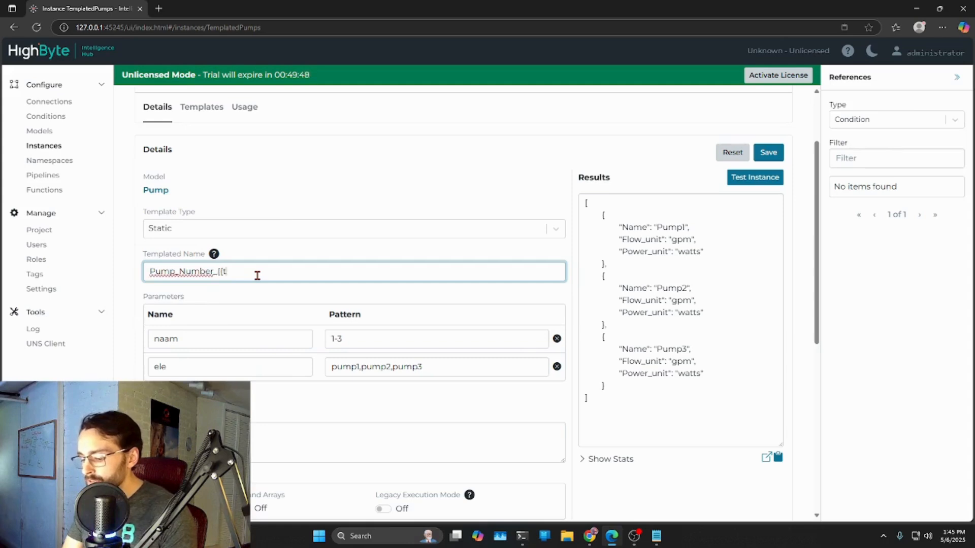
{"action": "type", "text": "his.na"}
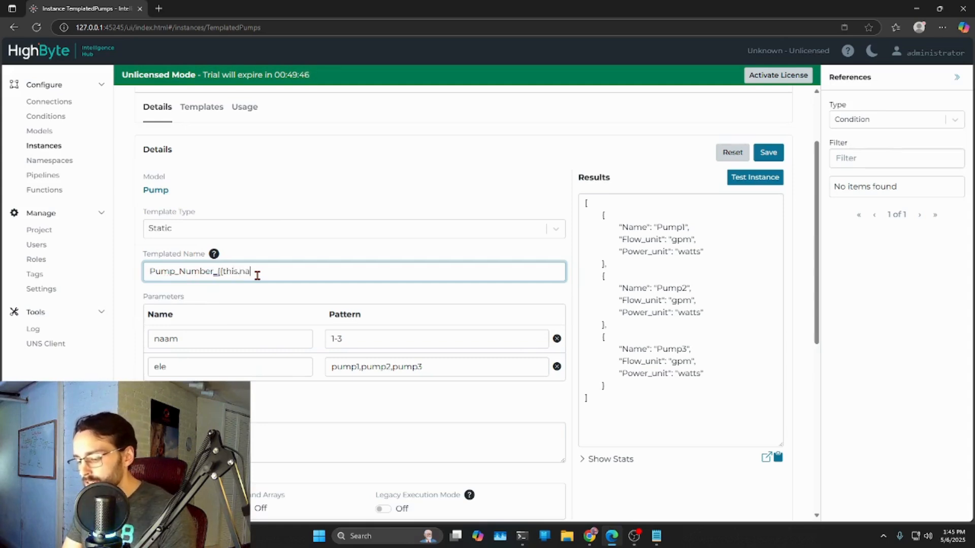
{"action": "type", "text": "am}}"}
{"action": "left_click", "coordinate": [288, 299]}
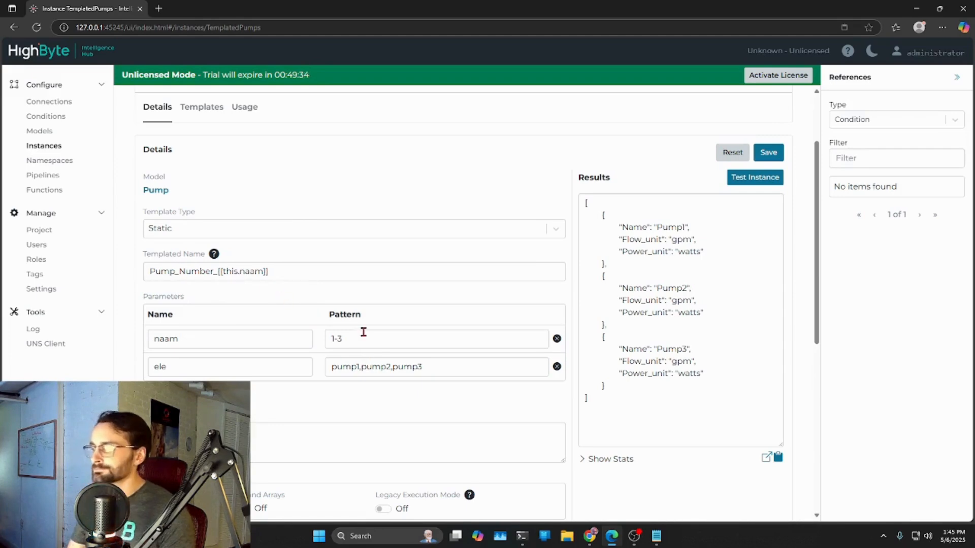
- Change the Flow attribute's expression type to Expression and start its expression with return
{"action": "scroll", "coordinate": [289, 285], "scroll_direction": "down", "scroll_amount": 5}
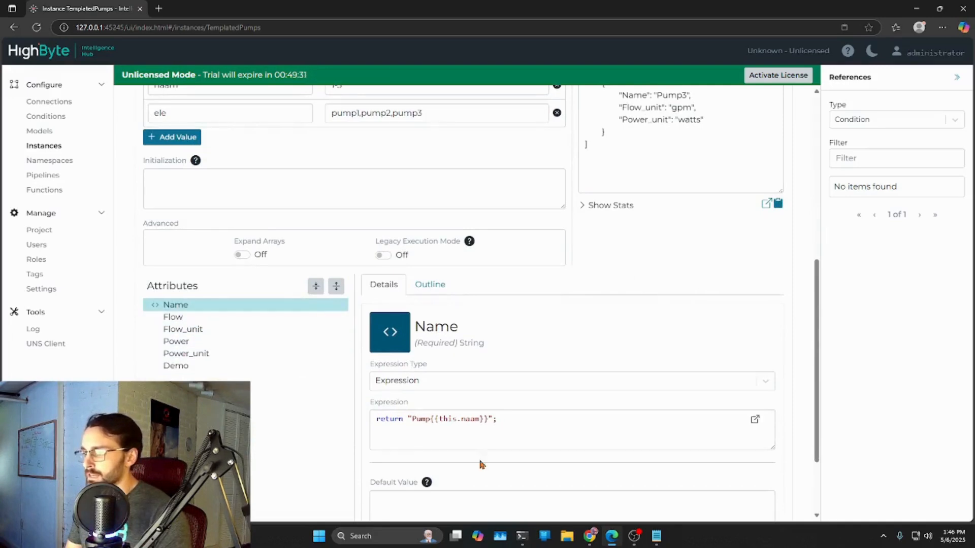
{"action": "left_click", "coordinate": [171, 318]}
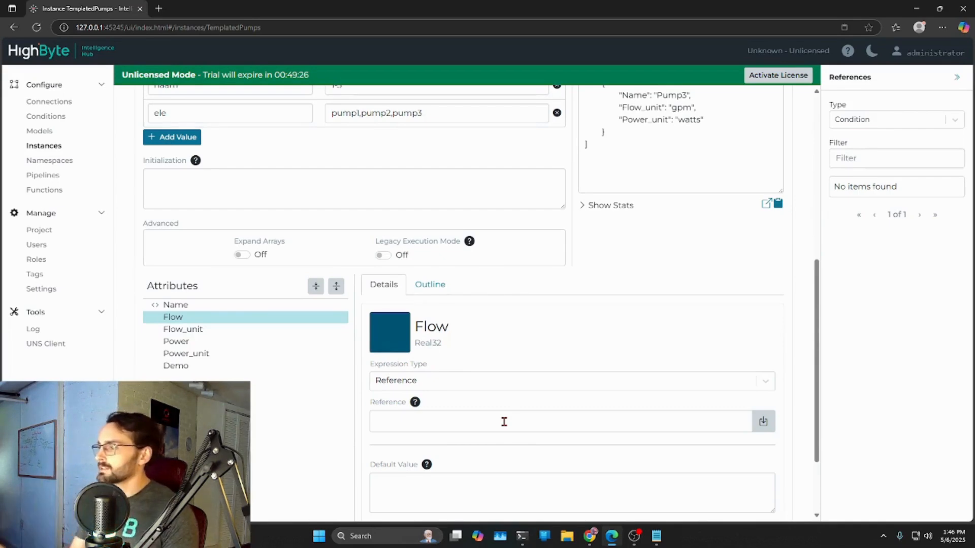
{"action": "left_click", "coordinate": [774, 383]}
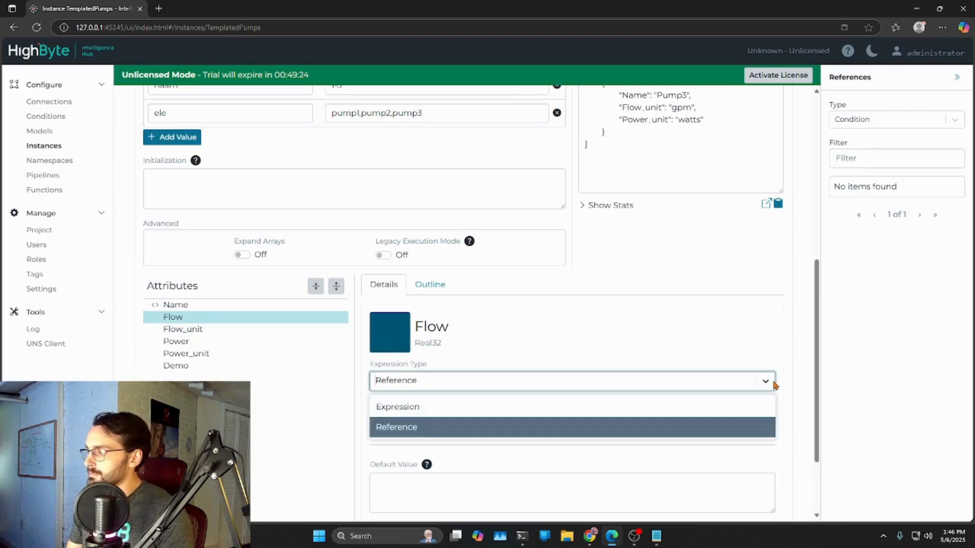
{"action": "left_click", "coordinate": [423, 408]}
{"action": "left_click", "coordinate": [456, 420]}
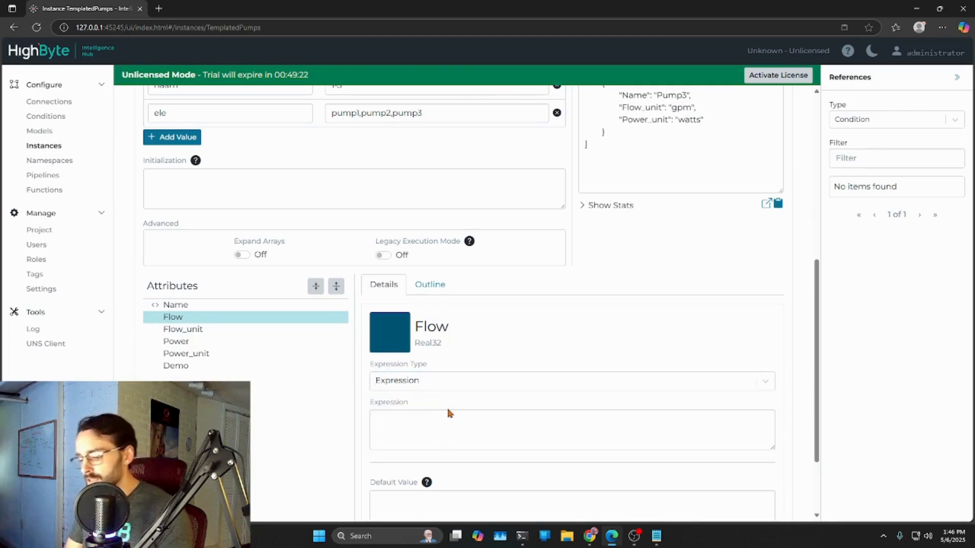
{"action": "type", "text": "return"}
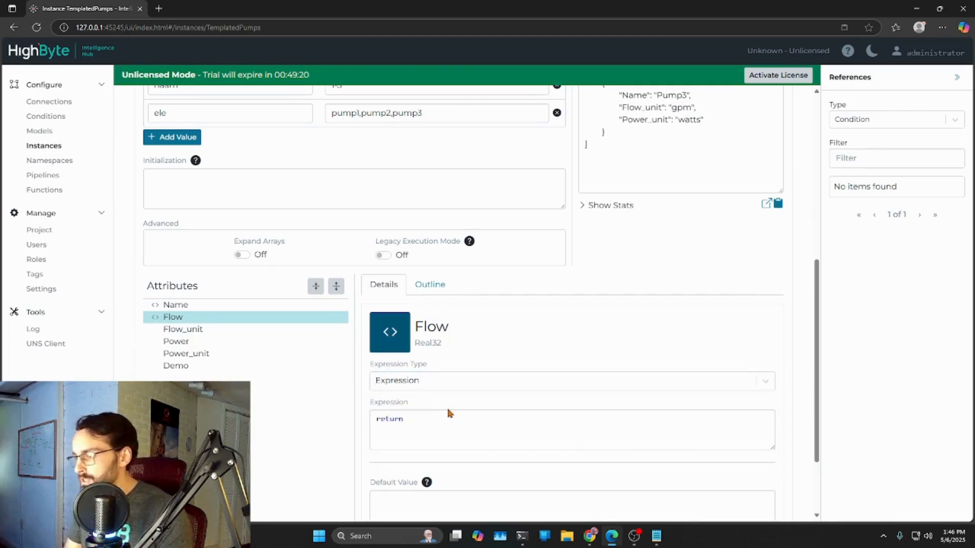
- Insert the Pump1 input reference from the InternalMQTT connection into the Flow expression, end it with a semicolon, and save the instance
{"action": "left_click", "coordinate": [957, 122]}
{"action": "left_click", "coordinate": [914, 165]}
{"action": "left_click", "coordinate": [872, 187]}
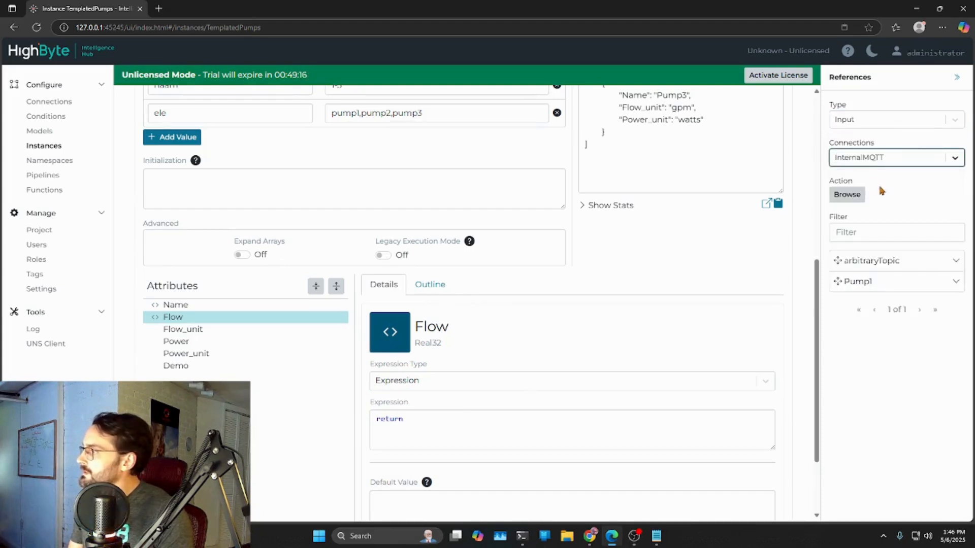
{"action": "left_click_drag", "start_coordinate": [860, 283], "coordinate": [452, 429]}
{"action": "left_click", "coordinate": [555, 420]}
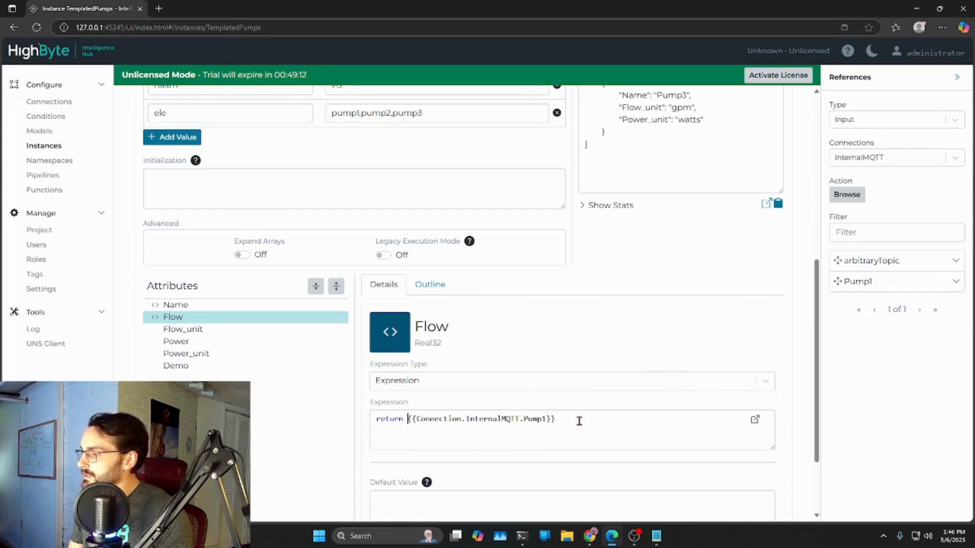
{"action": "type", "text": ";"}
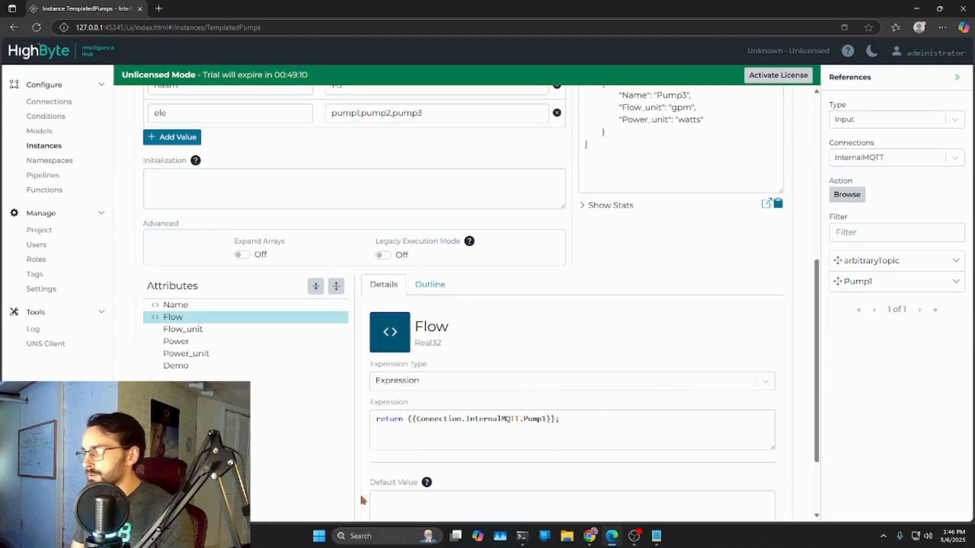
{"action": "scroll", "coordinate": [653, 417], "scroll_direction": "up", "scroll_amount": 5}
{"action": "left_click", "coordinate": [768, 152]}
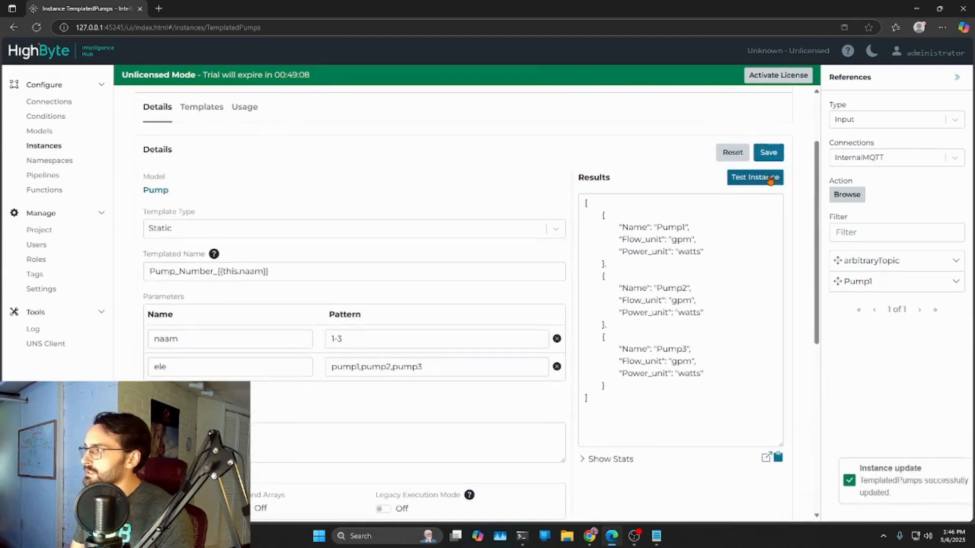
- Compare the Flow attribute's data type with the Pump1 reference returned by its expression
{"action": "scroll", "coordinate": [672, 318], "scroll_direction": "down", "scroll_amount": 7}
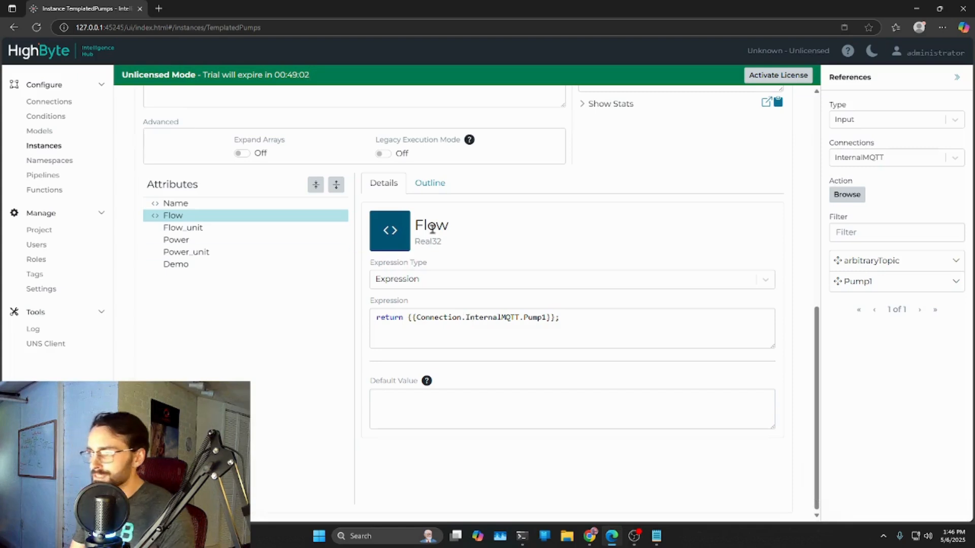
{"action": "triple_click", "coordinate": [445, 242]}
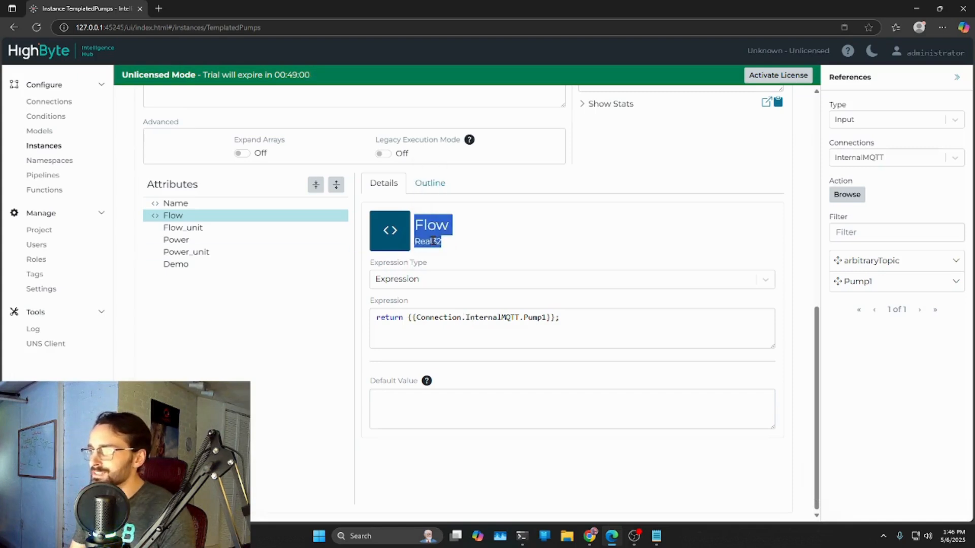
{"action": "left_click", "coordinate": [446, 246]}
{"action": "left_click_drag", "start_coordinate": [443, 244], "coordinate": [418, 243]}
{"action": "left_click", "coordinate": [417, 242]}
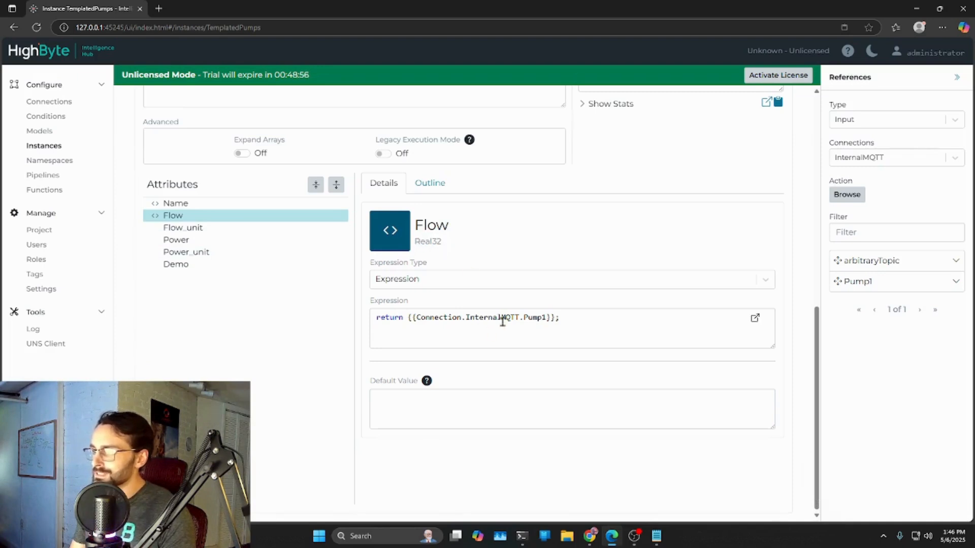
{"action": "left_click_drag", "start_coordinate": [411, 317], "coordinate": [559, 322]}
{"action": "left_click", "coordinate": [570, 323]}
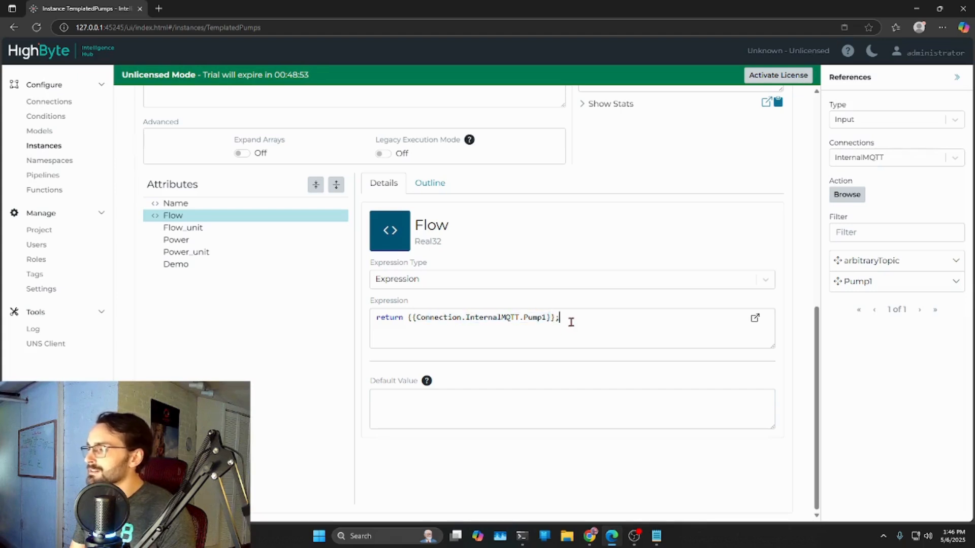
- Sign in to the UNS Client in a separate browser tab and inspect the payload of the Pumps/Pump1 topic
{"action": "left_click", "coordinate": [53, 345]}
{"action": "left_click", "coordinate": [188, 16]}
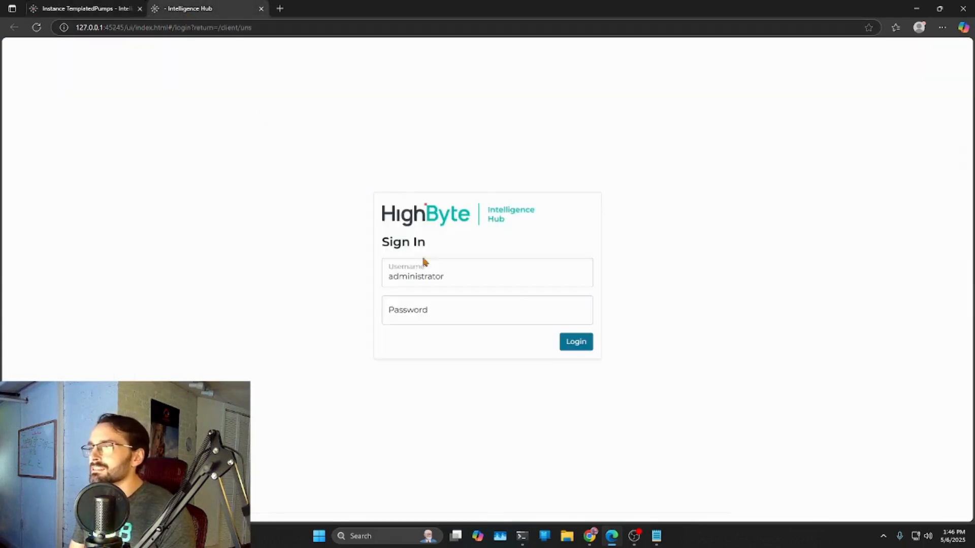
{"action": "left_click", "coordinate": [576, 341]}
{"action": "left_click", "coordinate": [152, 288]}
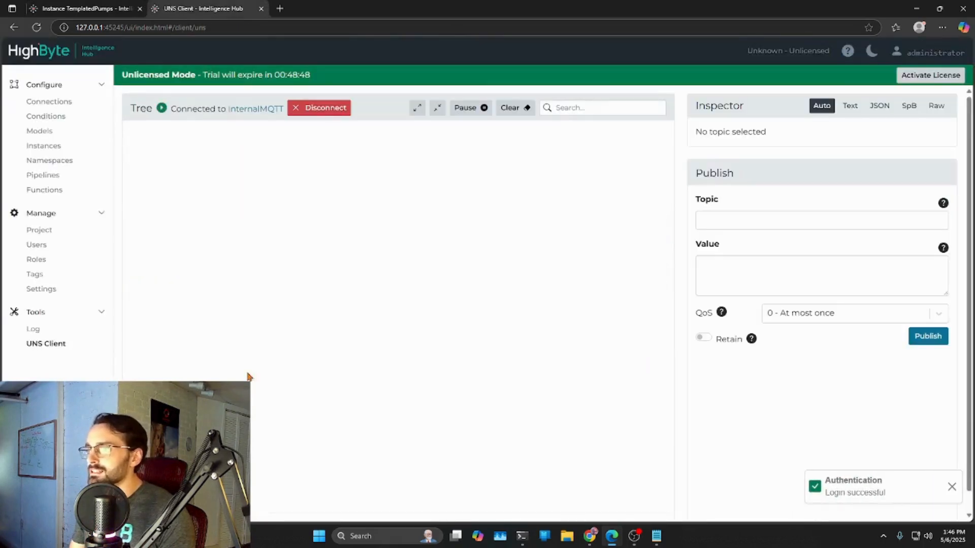
{"action": "left_click", "coordinate": [172, 147]}
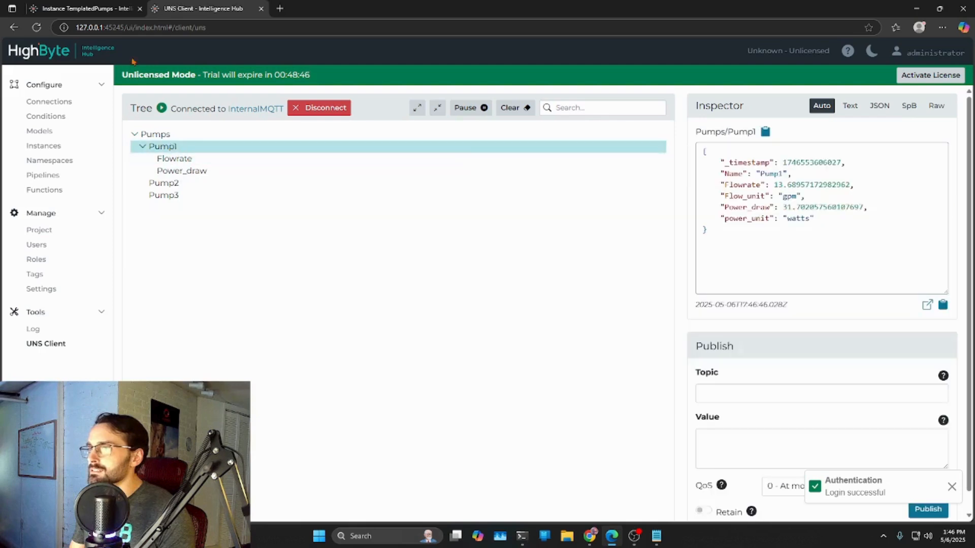
{"action": "left_click", "coordinate": [134, 8]}
{"action": "left_click", "coordinate": [198, 8]}
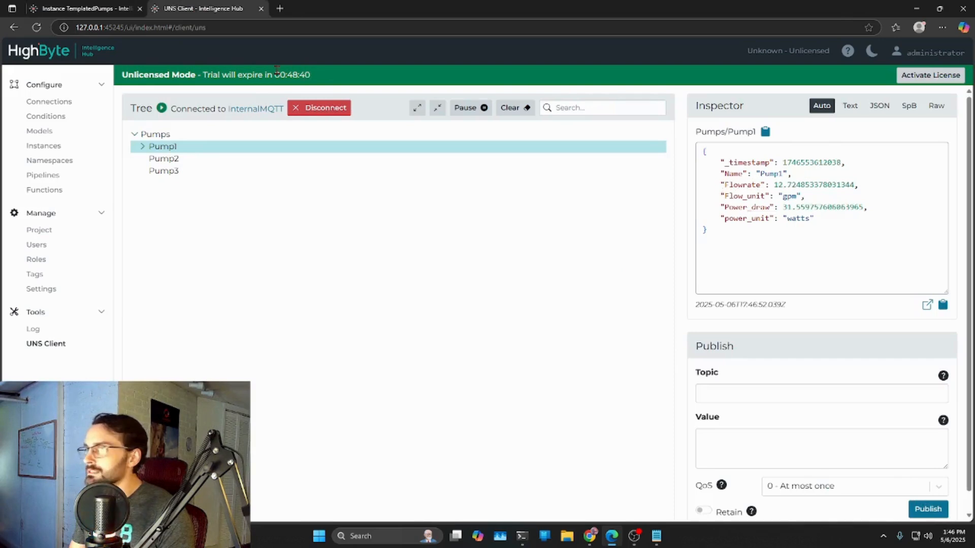
{"action": "left_click", "coordinate": [122, 10]}
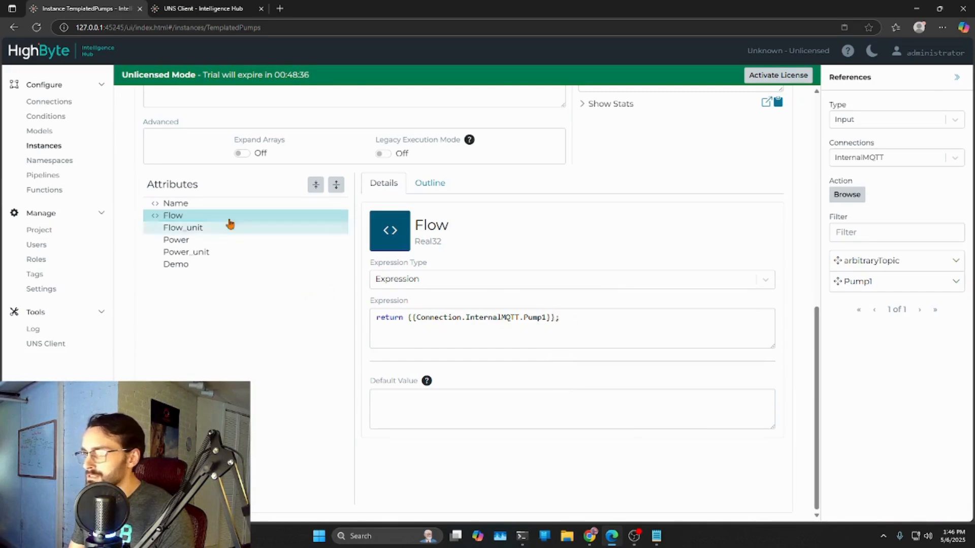
- Append .Flowrate to the Pump1 reference in the Flow expression, then save and test the instance
{"action": "left_click_drag", "start_coordinate": [571, 319], "coordinate": [371, 314]}
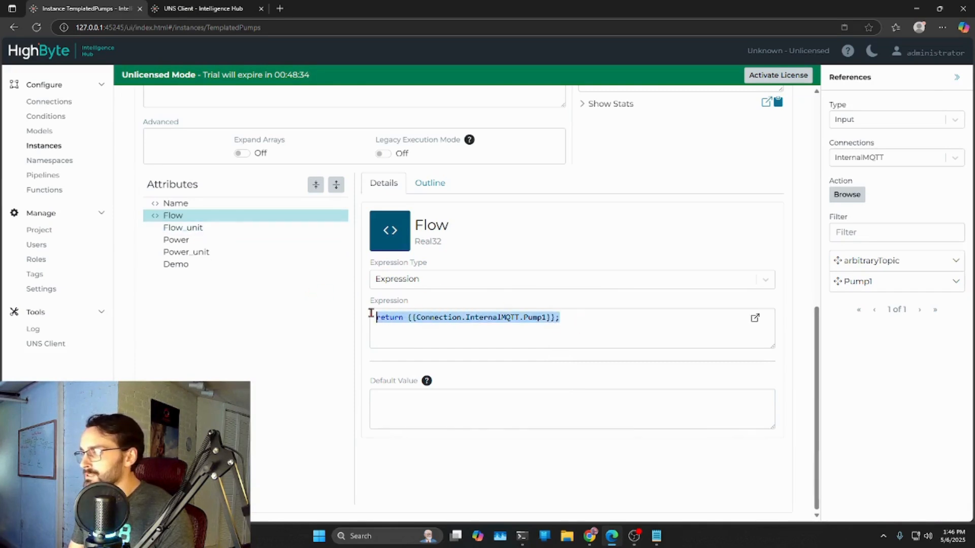
{"action": "left_click", "coordinate": [559, 318]}
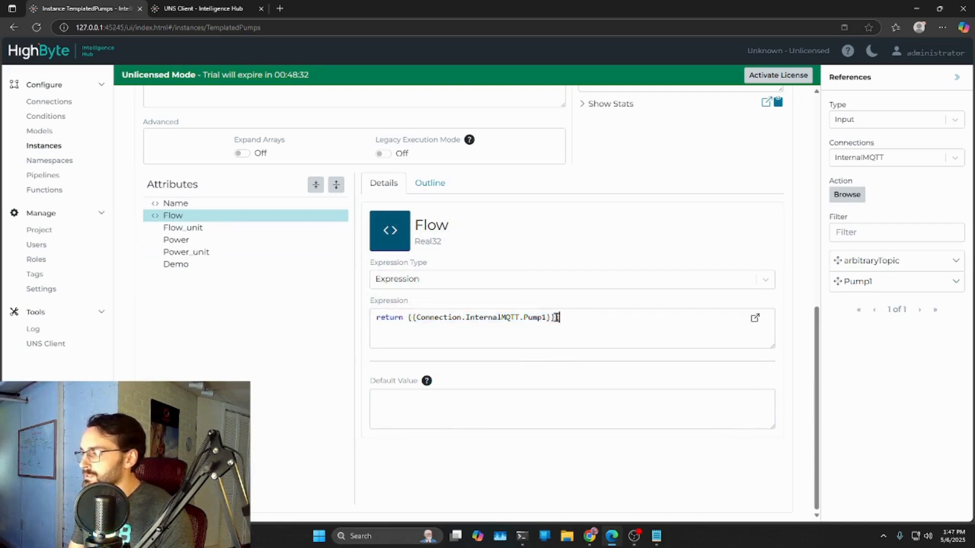
{"action": "type", "text": ".Flowrate;"}
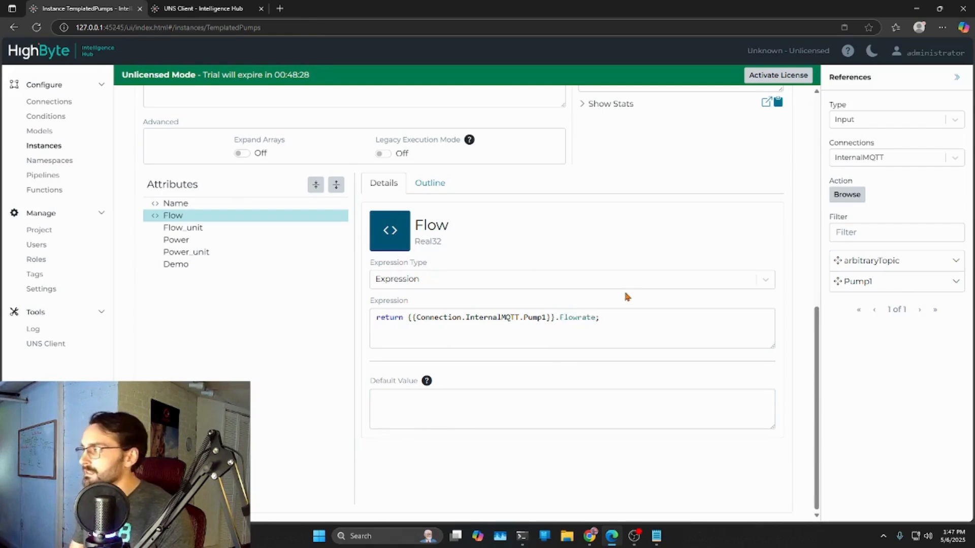
{"action": "scroll", "coordinate": [628, 297], "scroll_direction": "up", "scroll_amount": 8}
{"action": "left_click", "coordinate": [760, 209]}
{"action": "left_click", "coordinate": [755, 229]}
{"action": "scroll", "coordinate": [717, 254], "scroll_direction": "down", "scroll_amount": 1}
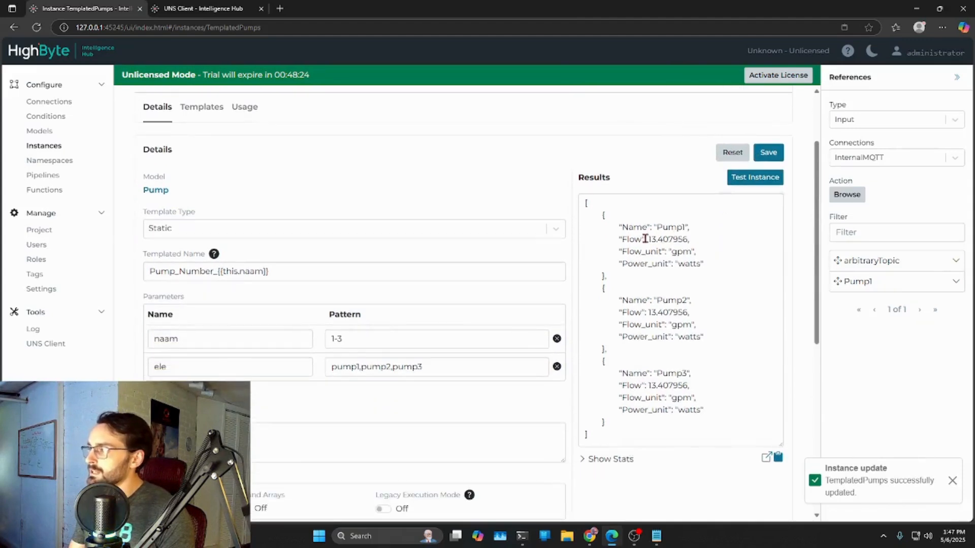
- Compare the Flow values of the three pumps in the test results with the reference used in the Flow expression
{"action": "left_click_drag", "start_coordinate": [646, 240], "coordinate": [688, 240]}
{"action": "left_click_drag", "start_coordinate": [647, 312], "coordinate": [689, 312]}
{"action": "left_click_drag", "start_coordinate": [649, 386], "coordinate": [689, 386]}
{"action": "scroll", "coordinate": [694, 384], "scroll_direction": "down", "scroll_amount": 2}
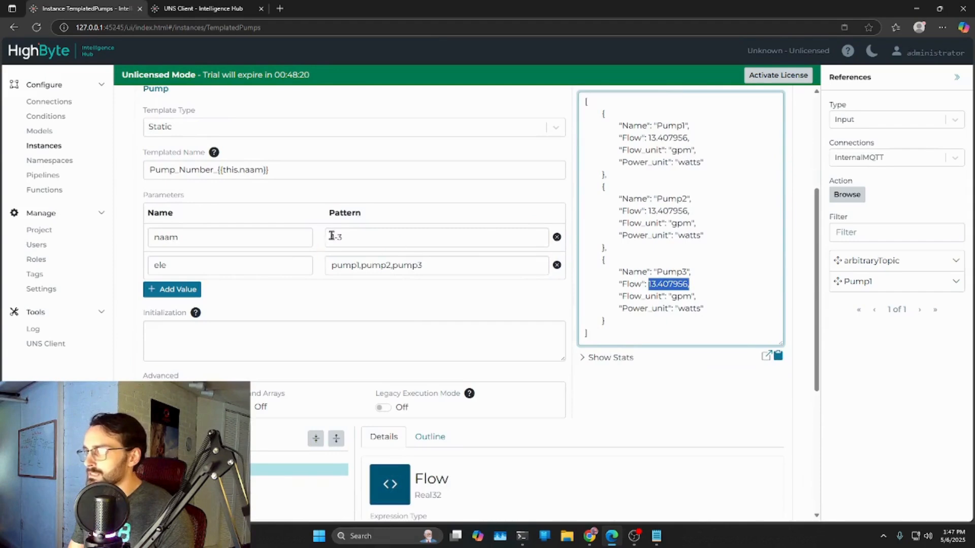
{"action": "scroll", "coordinate": [496, 356], "scroll_direction": "down", "scroll_amount": 5}
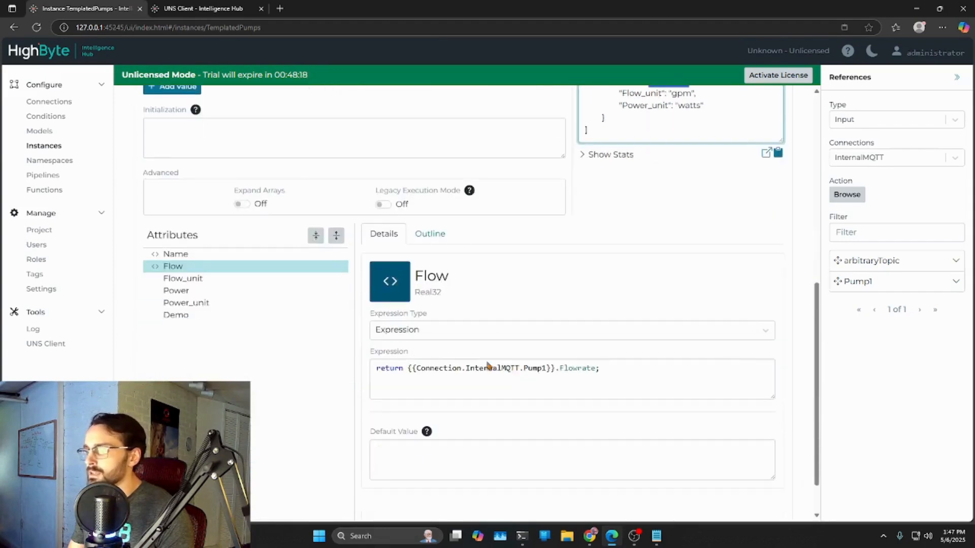
{"action": "left_click_drag", "start_coordinate": [601, 317], "coordinate": [414, 319]}
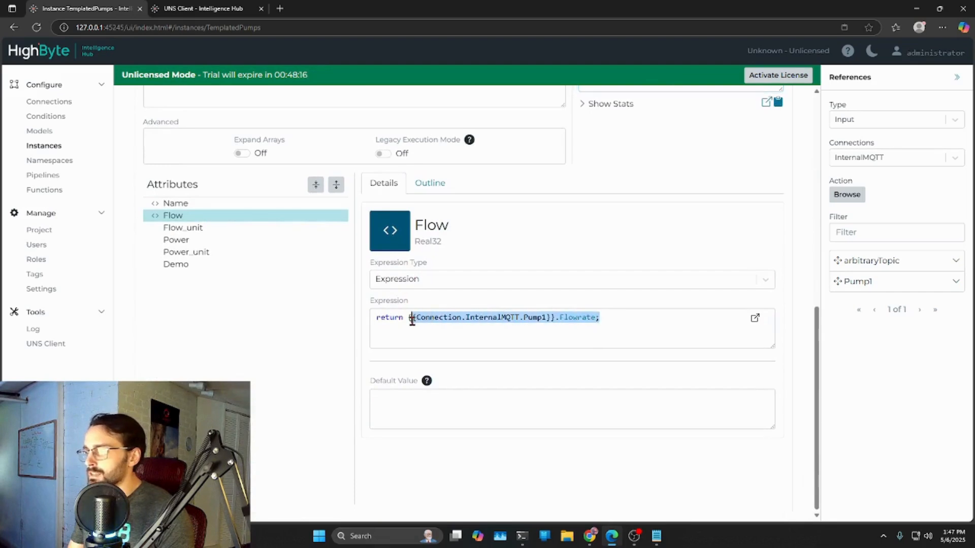
{"action": "scroll", "coordinate": [661, 304], "scroll_direction": "up", "scroll_amount": 5}
{"action": "scroll", "coordinate": [696, 173], "scroll_direction": "up", "scroll_amount": 2}
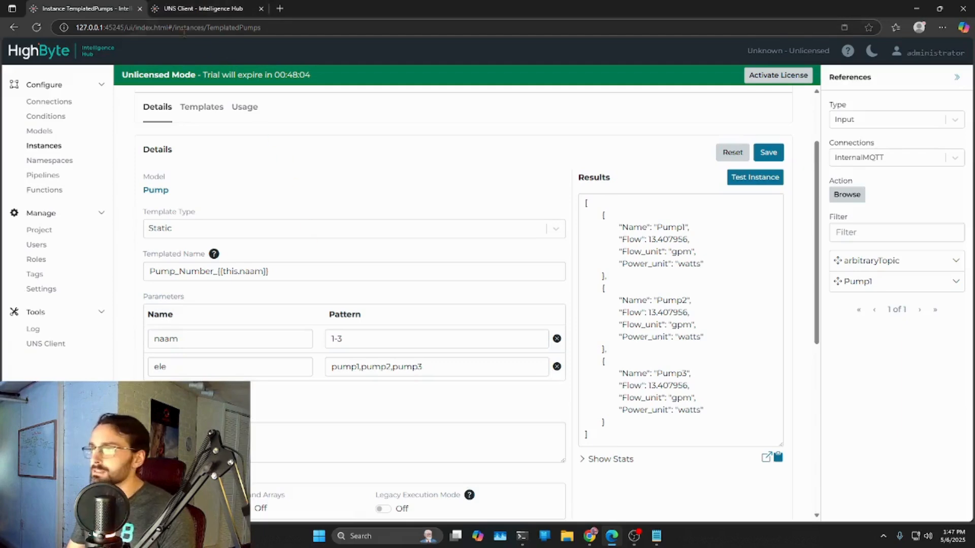
- Remove the Pump1 Flowrate reference from the Flow expression, keeping only return
{"action": "scroll", "coordinate": [425, 223], "scroll_direction": "down", "scroll_amount": 7}
{"action": "left_click", "coordinate": [601, 334]}
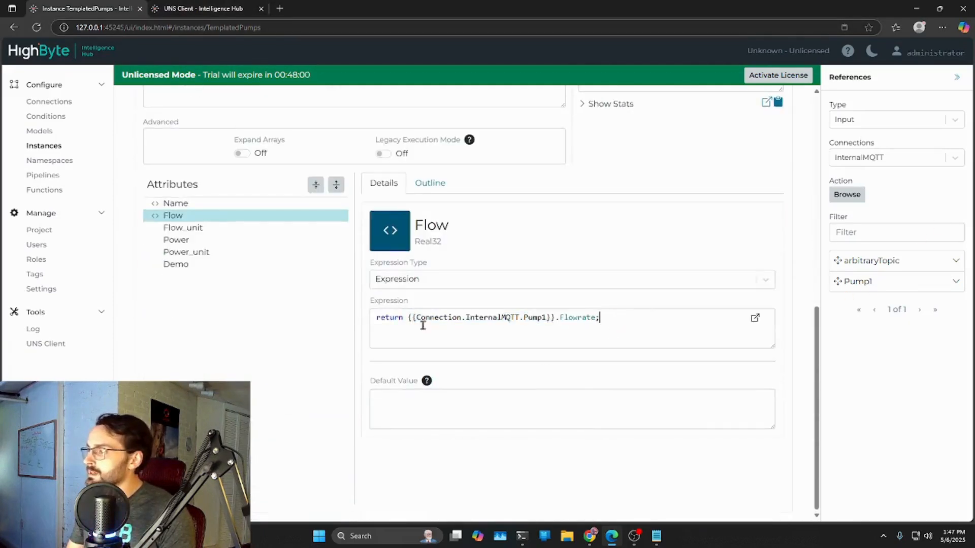
{"action": "left_click", "coordinate": [409, 318], "text": "shift"}
{"action": "key", "text": "BackSpace"}
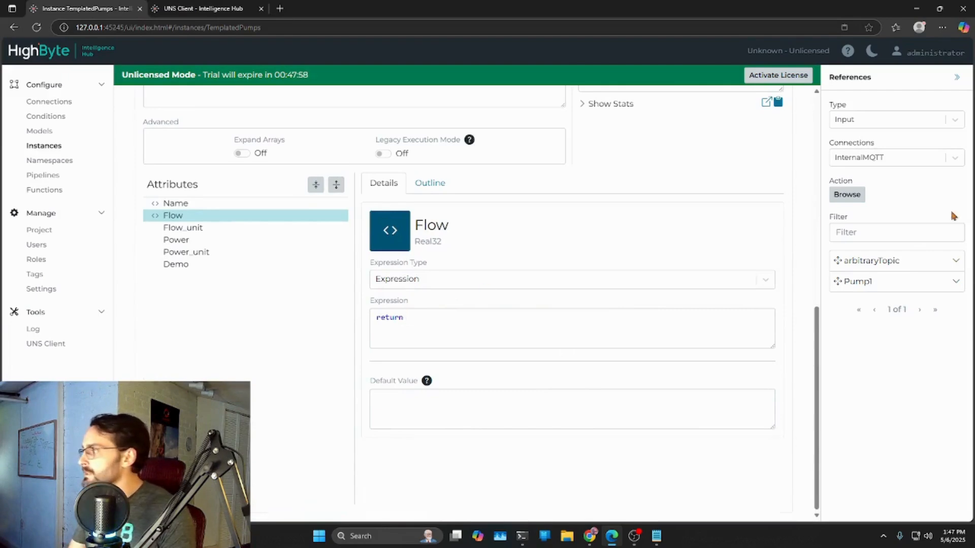
- Add the InternalMQTT arbitraryTopic reference to the Flow expression, with the parameter myTopic="Pumps/Pump{{}}"
{"action": "left_click_drag", "start_coordinate": [858, 263], "coordinate": [490, 322]}
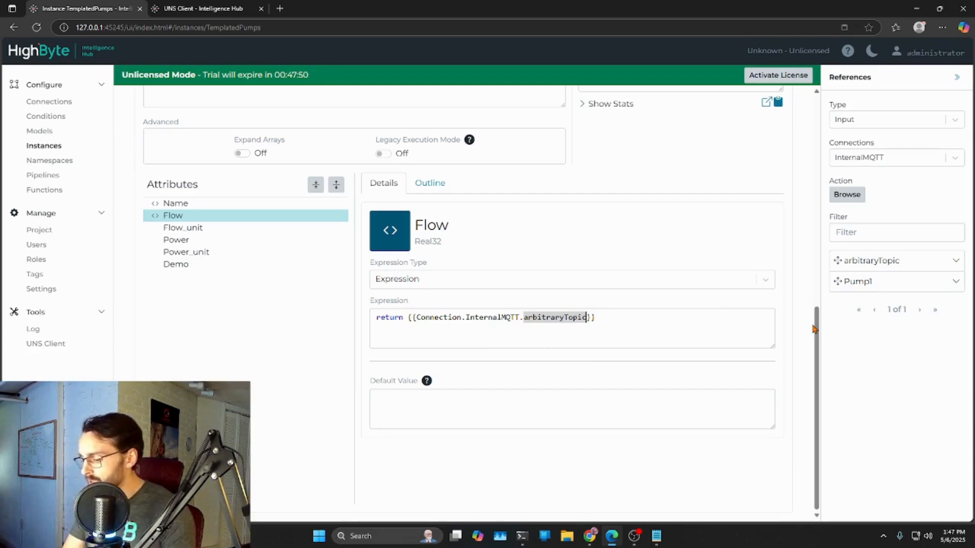
{"action": "type", "text": "(myTopic="}
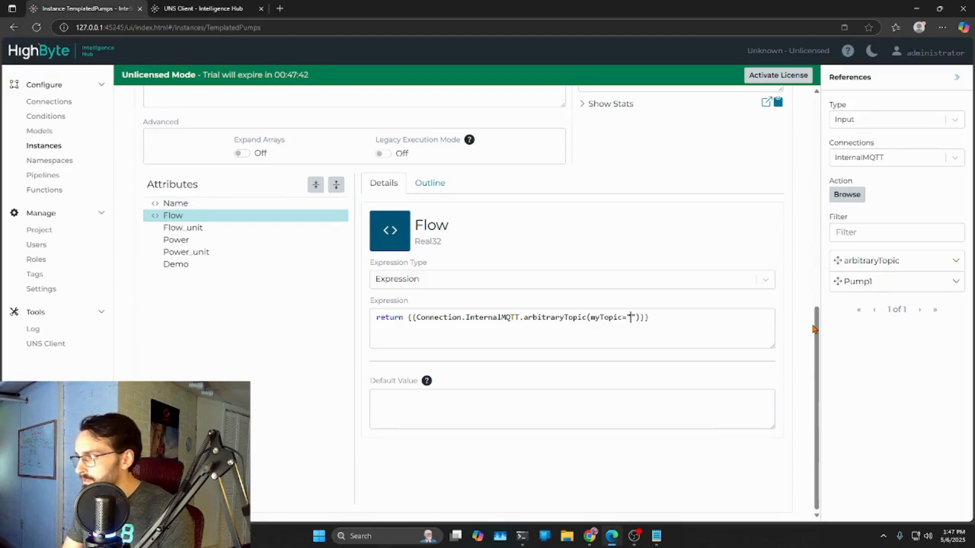
{"action": "type", "text": "PUM<P"}
{"action": "key", "text": "BackSpace"}
{"action": "key", "text": "BackSpace"}
{"action": "key", "text": "BackSpace"}
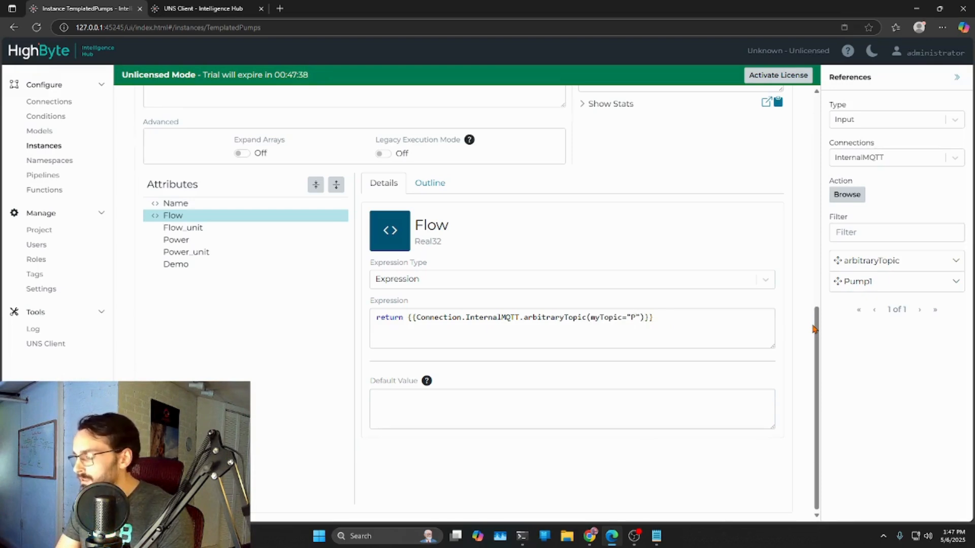
{"action": "type", "text": "umps/Pump{{}"}
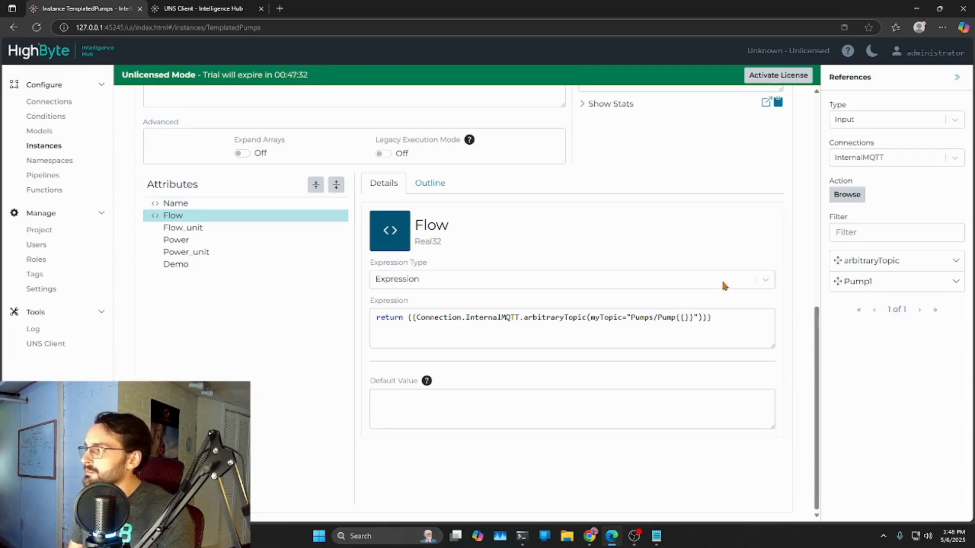
- Insert this.naam inside the empty braces of the Flow expression's topic and append .Flowrate; after the reference
{"action": "scroll", "coordinate": [638, 270], "scroll_direction": "up", "scroll_amount": 2}
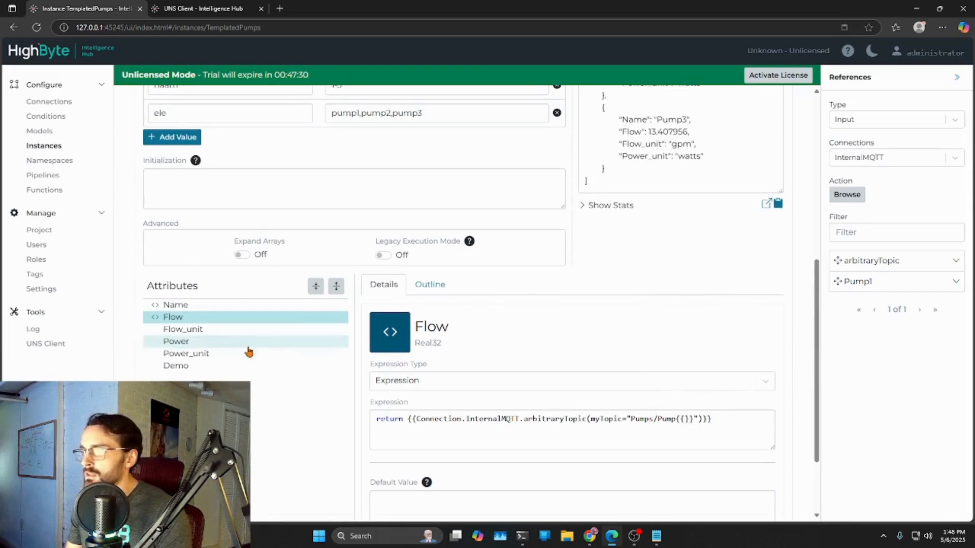
{"action": "scroll", "coordinate": [370, 201], "scroll_direction": "up", "scroll_amount": 2}
{"action": "scroll", "coordinate": [648, 299], "scroll_direction": "down", "scroll_amount": 4}
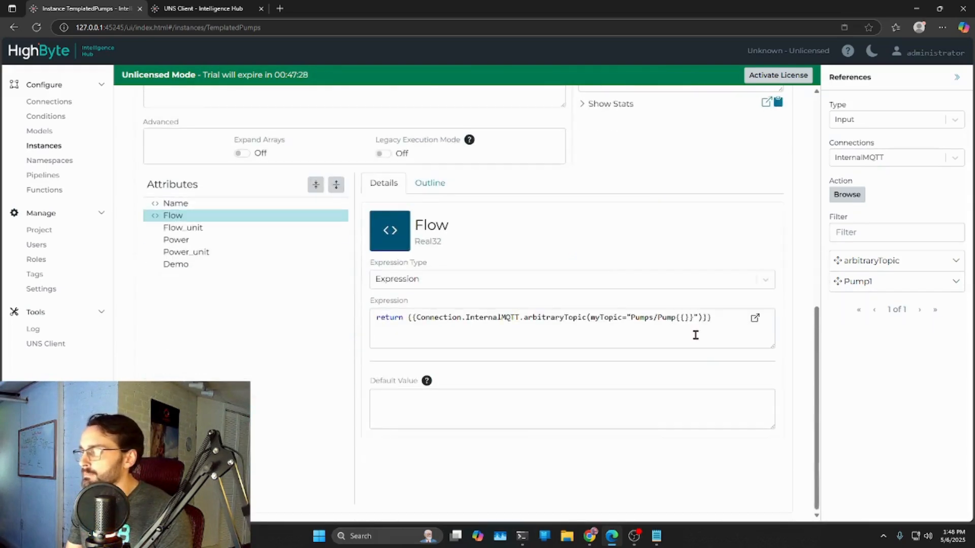
{"action": "type", "text": "this.naam"}
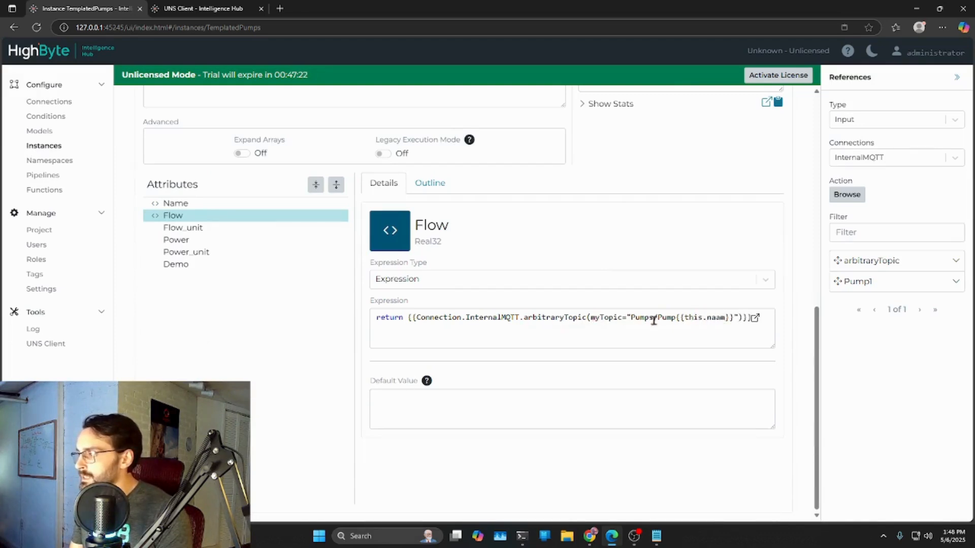
{"action": "left_click_drag", "start_coordinate": [734, 320], "coordinate": [674, 319]}
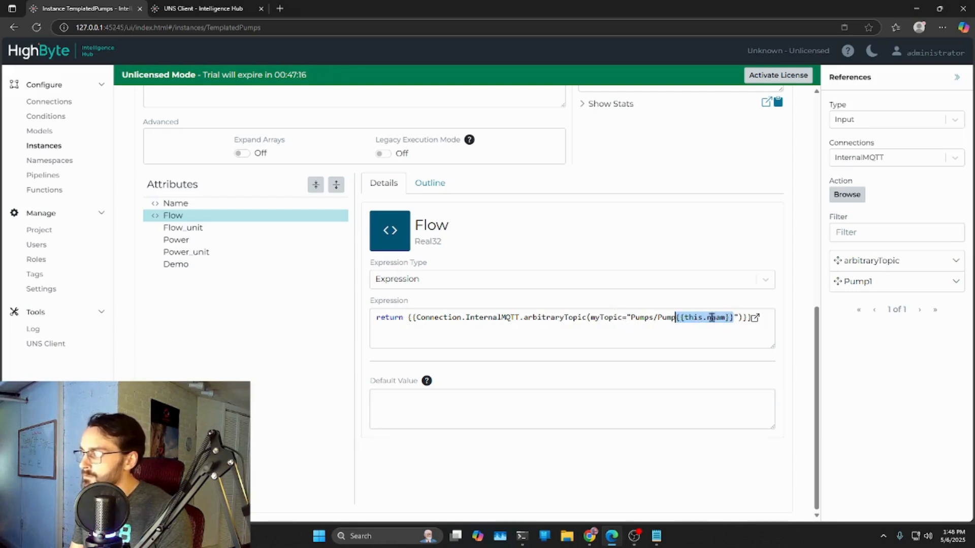
{"action": "left_click", "coordinate": [705, 338]}
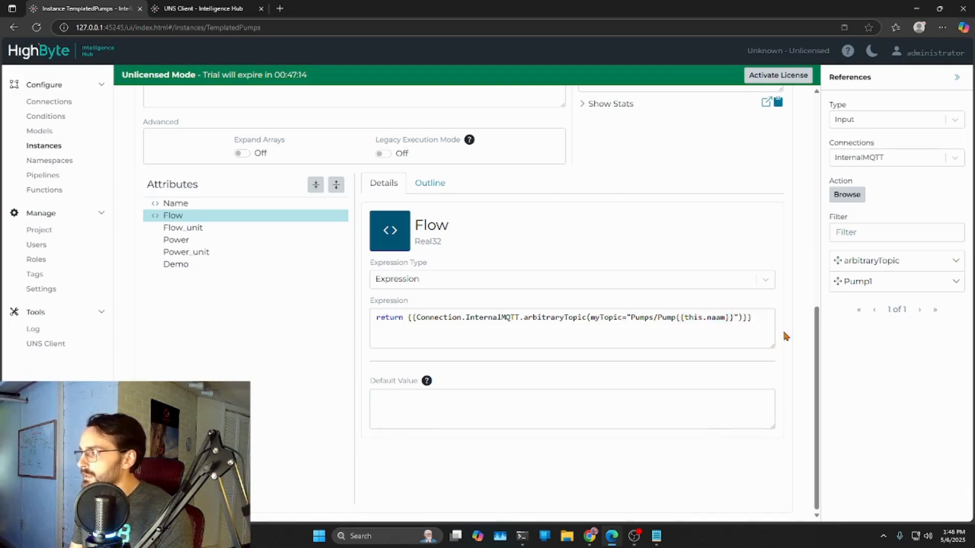
{"action": "type", "text": ".Flowrate;"}
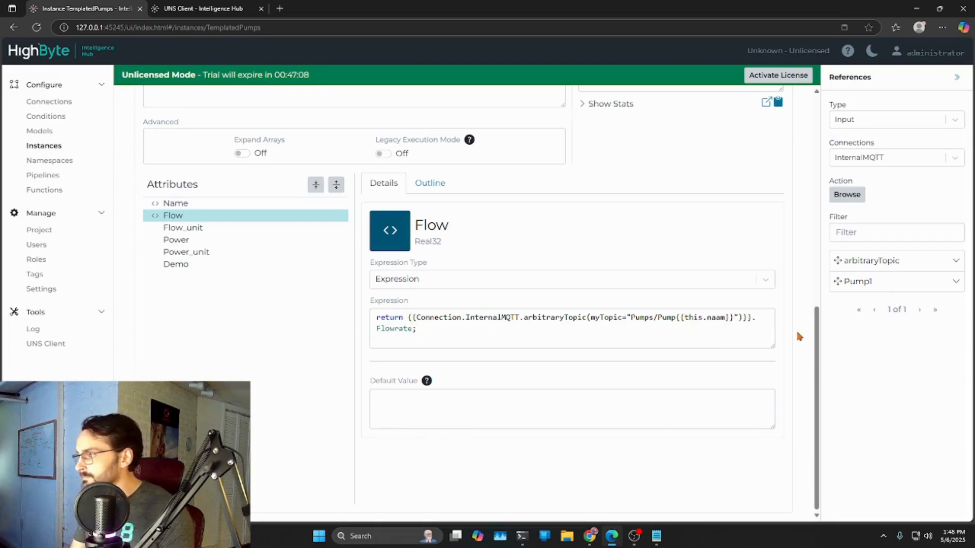
- Save the TemplatedPumps instance, test it, and check the Name and Flow results for Pump1
{"action": "scroll", "coordinate": [788, 258], "scroll_direction": "up", "scroll_amount": 7}
{"action": "scroll", "coordinate": [788, 261], "scroll_direction": "up", "scroll_amount": 1}
{"action": "left_click", "coordinate": [777, 205]}
{"action": "left_click", "coordinate": [764, 234]}
{"action": "left_click_drag", "start_coordinate": [662, 279], "coordinate": [685, 291]}
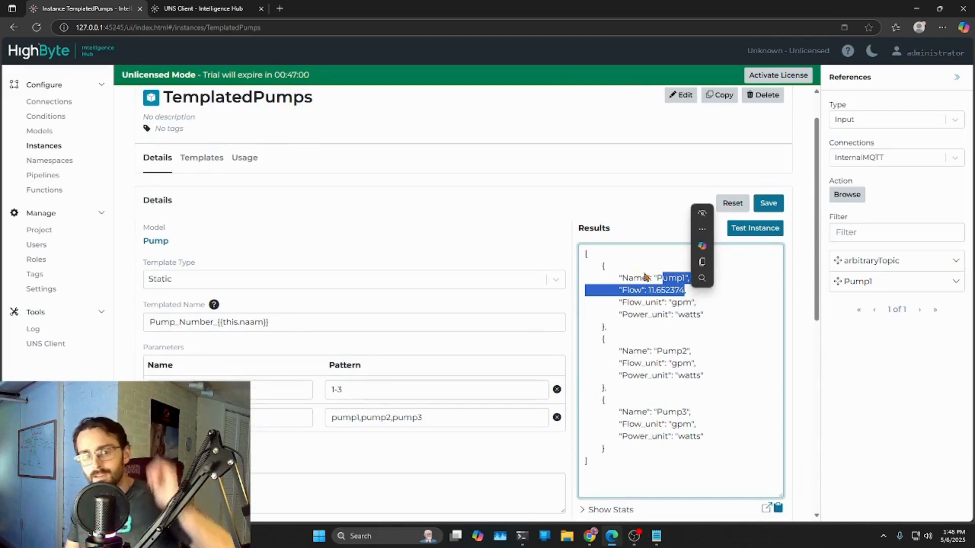
- Compare the flow rate key names in the Pump1, Pump2 and Pump3 payloads in the UNS Client
{"action": "left_click", "coordinate": [193, 9]}
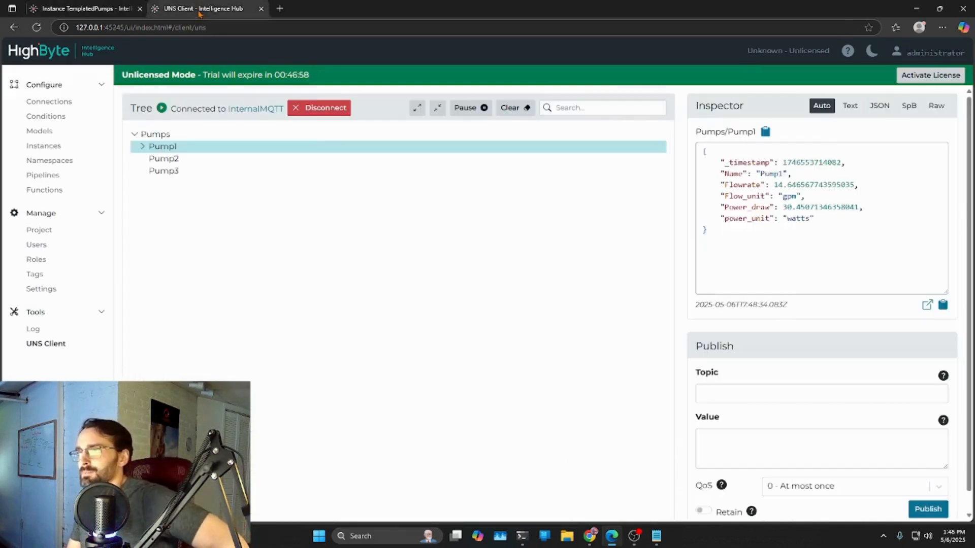
{"action": "left_click", "coordinate": [169, 160]}
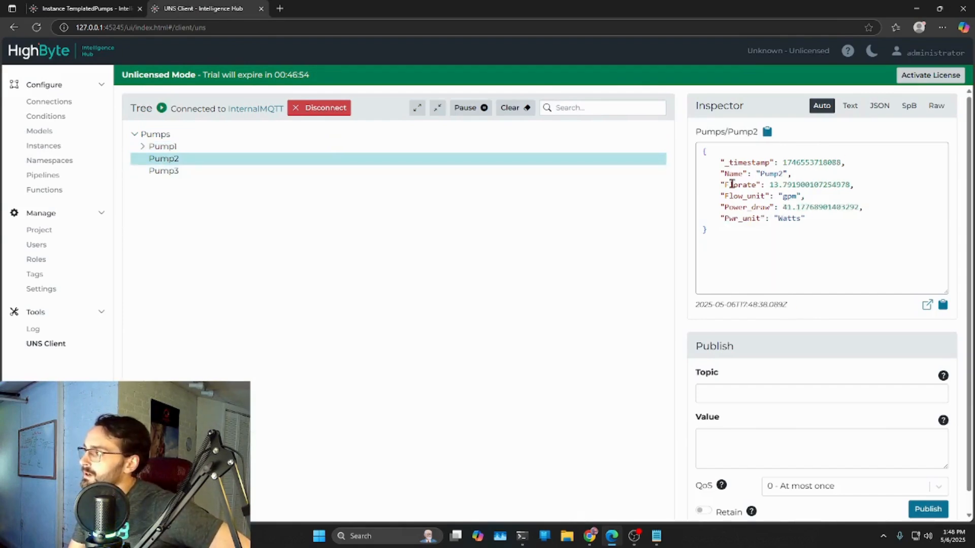
{"action": "left_click", "coordinate": [162, 147]}
{"action": "double_click", "coordinate": [731, 186]}
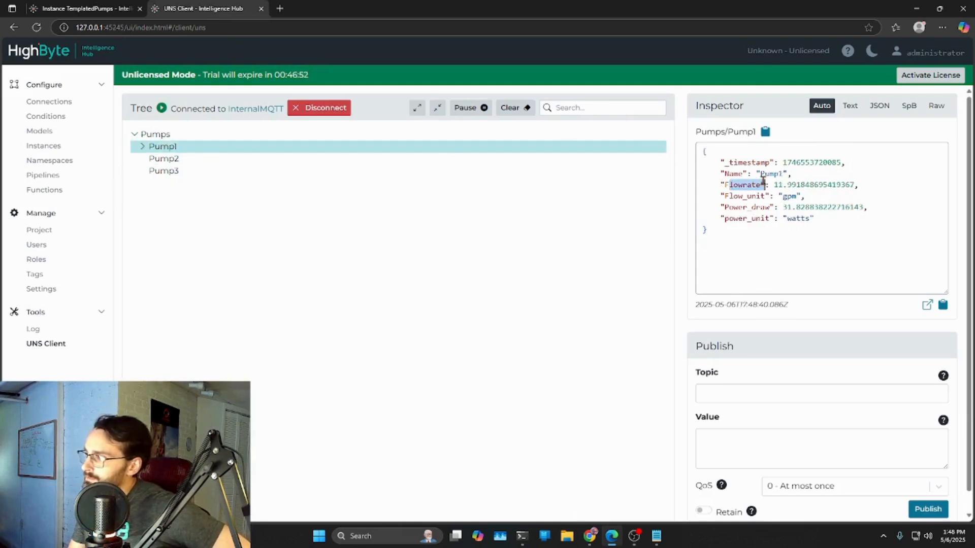
{"action": "left_click", "coordinate": [156, 159]}
{"action": "left_click", "coordinate": [738, 186]}
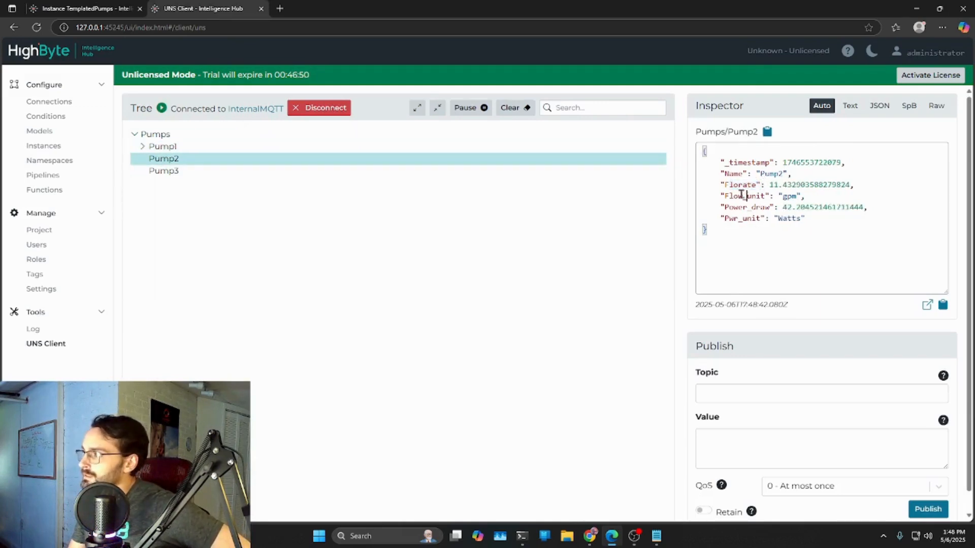
{"action": "left_click", "coordinate": [163, 172]}
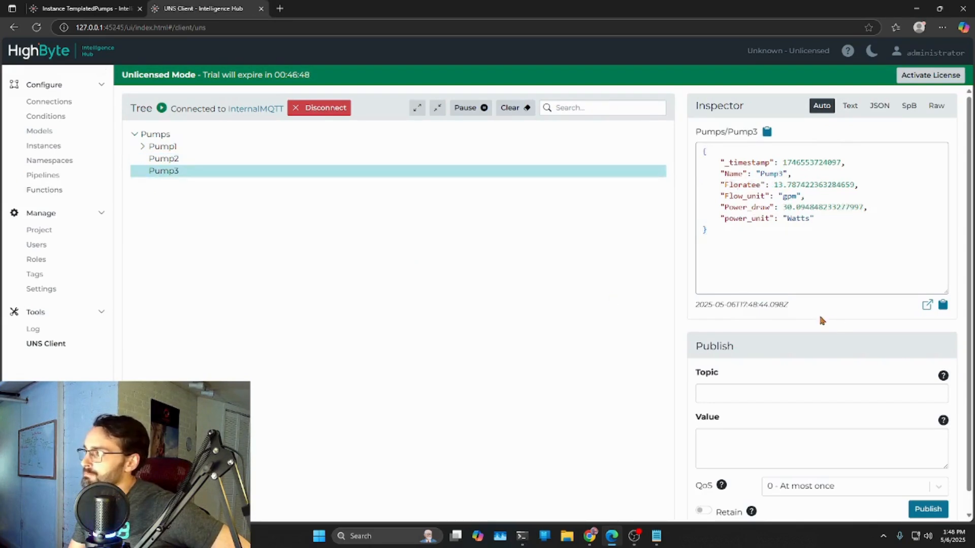
{"action": "left_click_drag", "start_coordinate": [730, 185], "coordinate": [761, 184]}
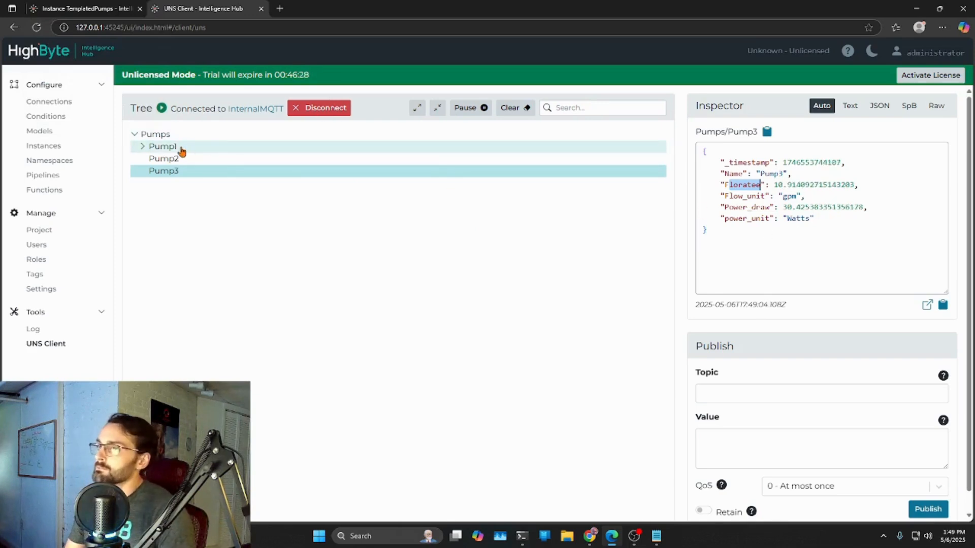
- Go through the three pump payloads again and examine the power draw key of Pump1
{"action": "left_click", "coordinate": [179, 148]}
{"action": "left_click", "coordinate": [210, 160]}
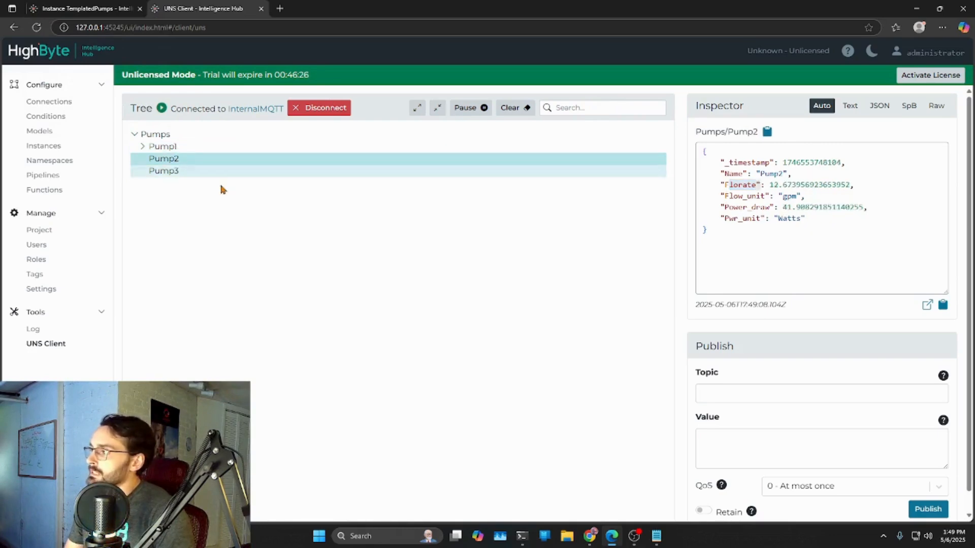
{"action": "left_click", "coordinate": [161, 171]}
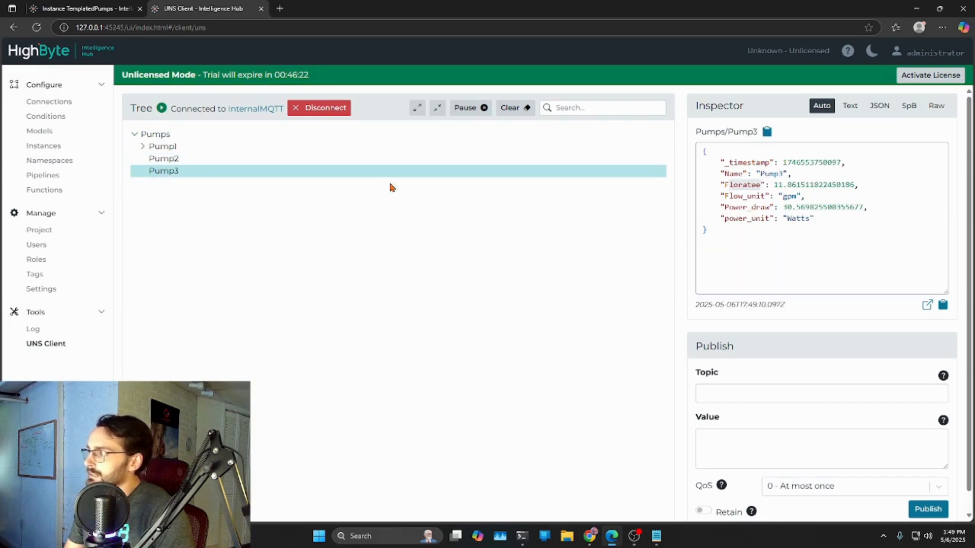
{"action": "left_click", "coordinate": [165, 159]}
{"action": "left_click", "coordinate": [163, 147]}
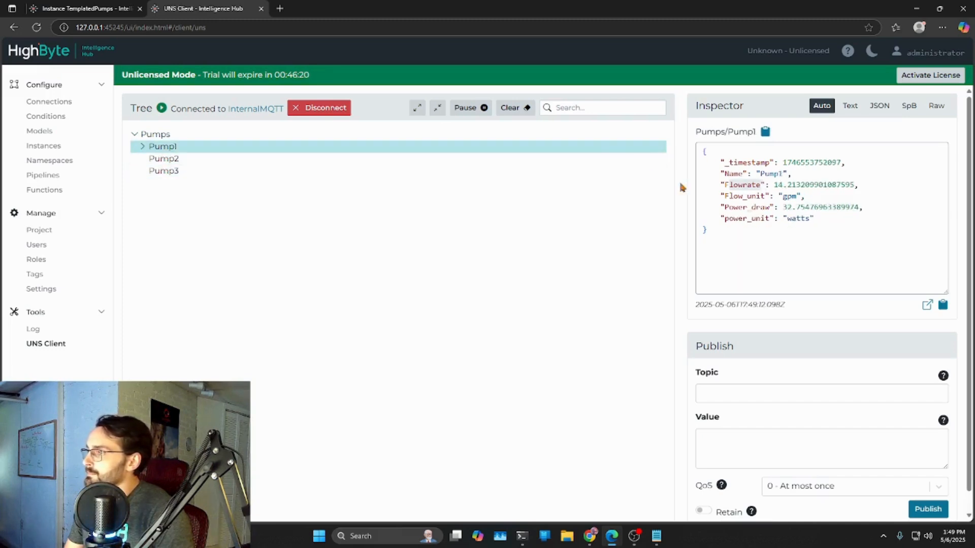
{"action": "left_click_drag", "start_coordinate": [729, 207], "coordinate": [773, 207]}
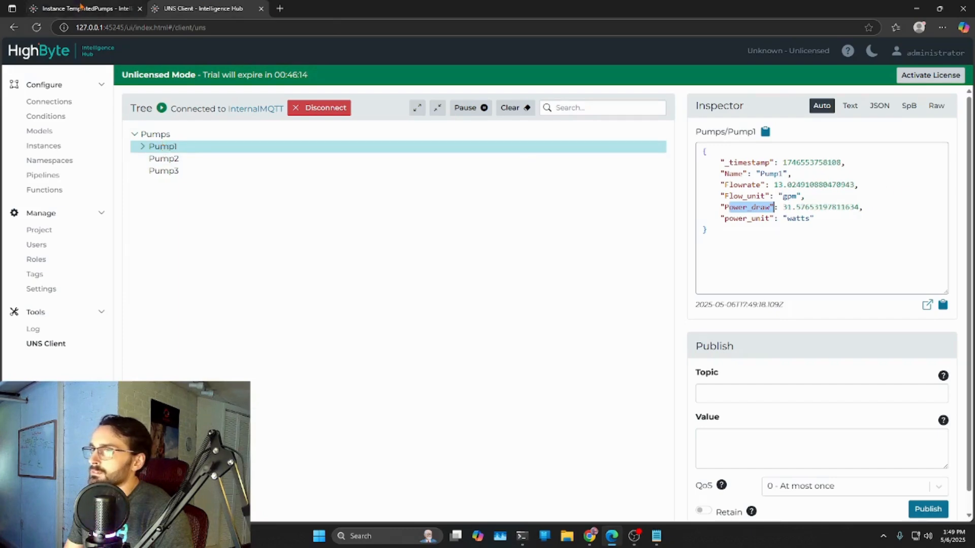
- In the TemplatedPumps instance, set the Power attribute's expression type to Expression and start its expression with return
{"action": "left_click", "coordinate": [45, 7]}
{"action": "scroll", "coordinate": [366, 203], "scroll_direction": "down", "scroll_amount": 8}
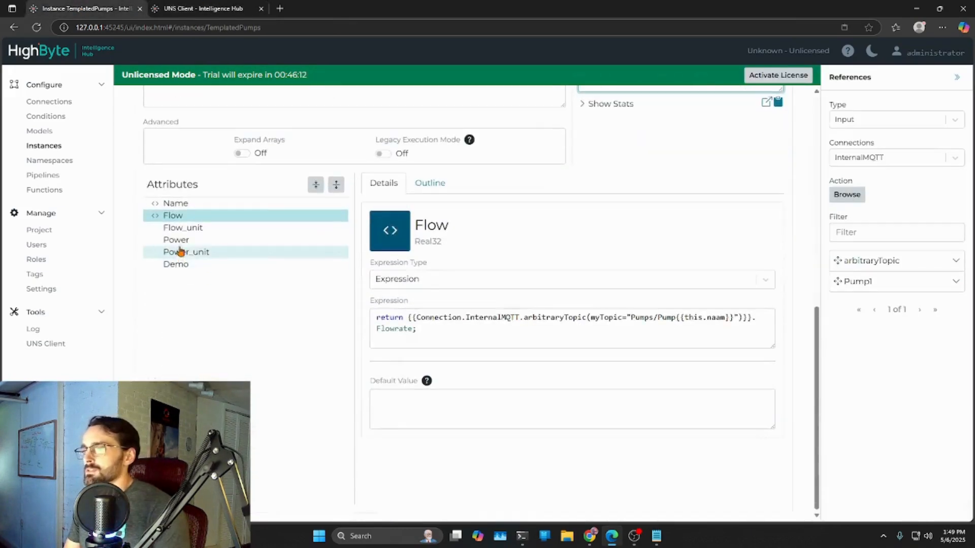
{"action": "left_click", "coordinate": [178, 241]}
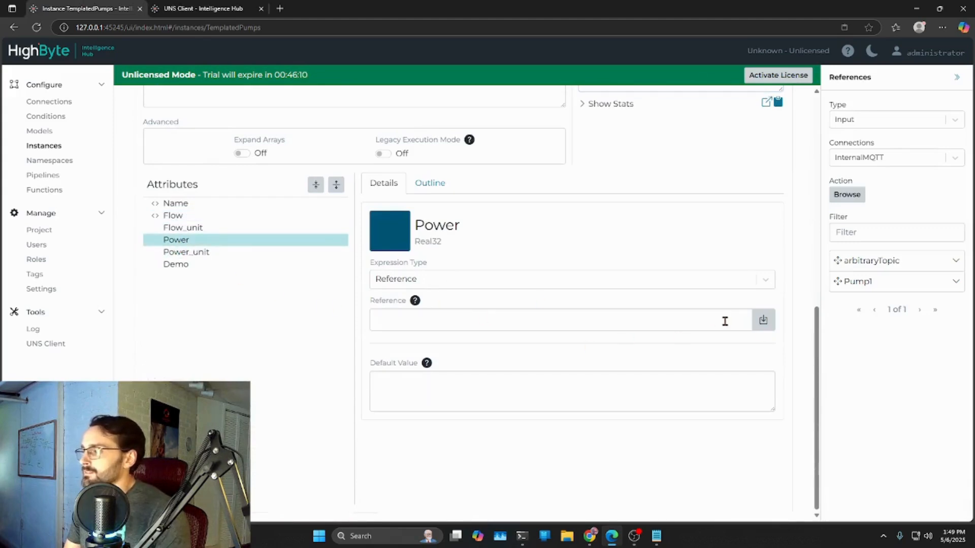
{"action": "left_click", "coordinate": [765, 279]}
{"action": "left_click", "coordinate": [402, 304]}
{"action": "left_click", "coordinate": [542, 348]}
{"action": "type", "text": "return"}
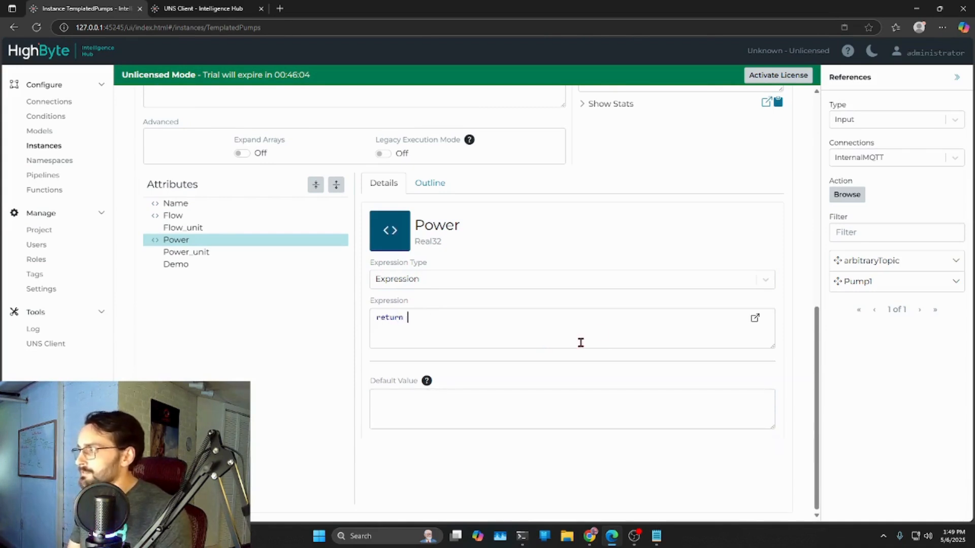
- Add the InternalMQTT arbitraryTopic reference to the Power expression, with the parameter myTopic="Pumps/Pump{{this.naam}}"
{"action": "left_click_drag", "start_coordinate": [870, 266], "coordinate": [479, 341]}
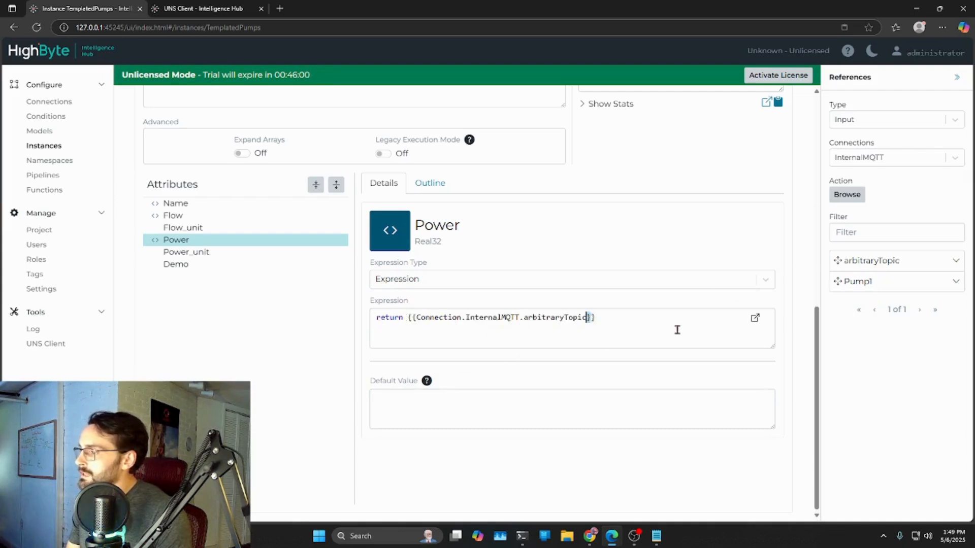
{"action": "key", "text": "Left"}
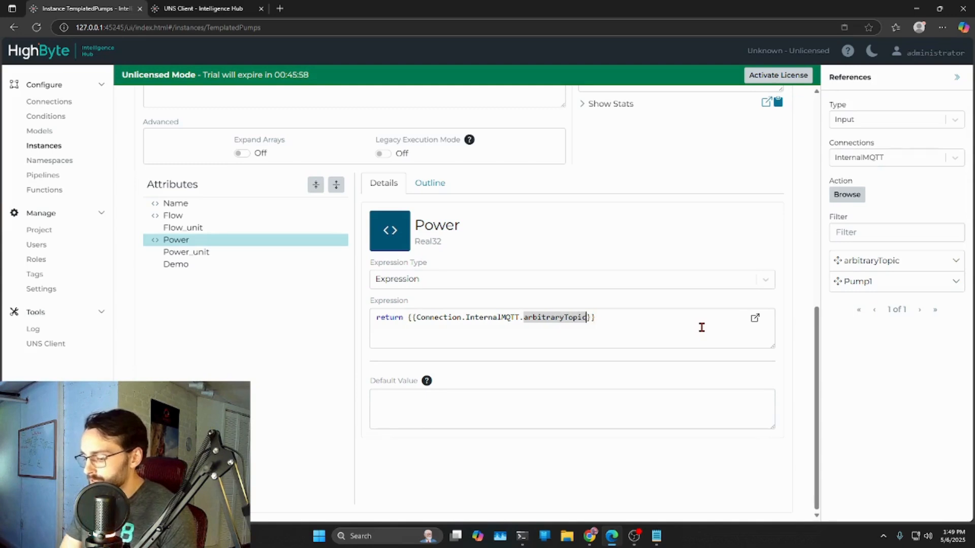
{"action": "type", "text": "(myTopic=\"Pump/"}
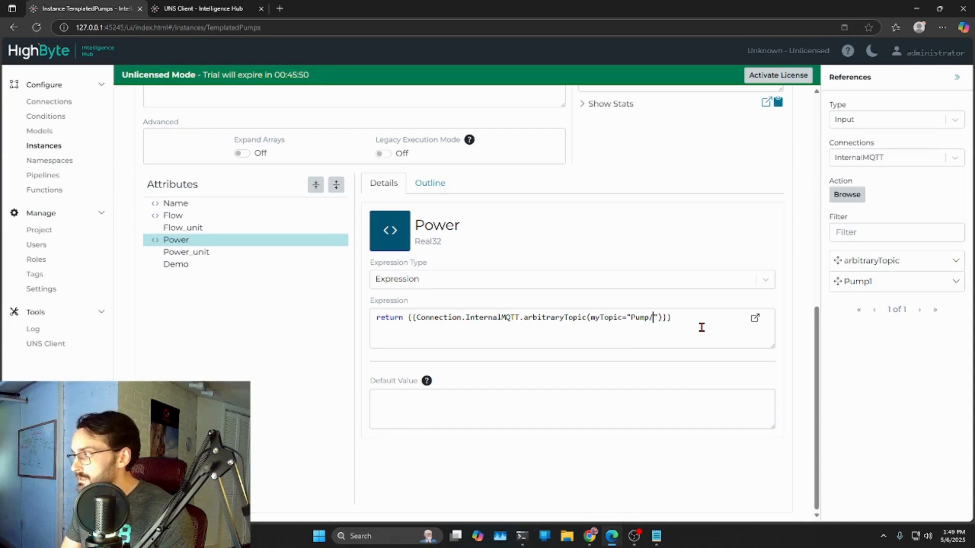
{"action": "key", "text": "ctrl+shift+Left"}
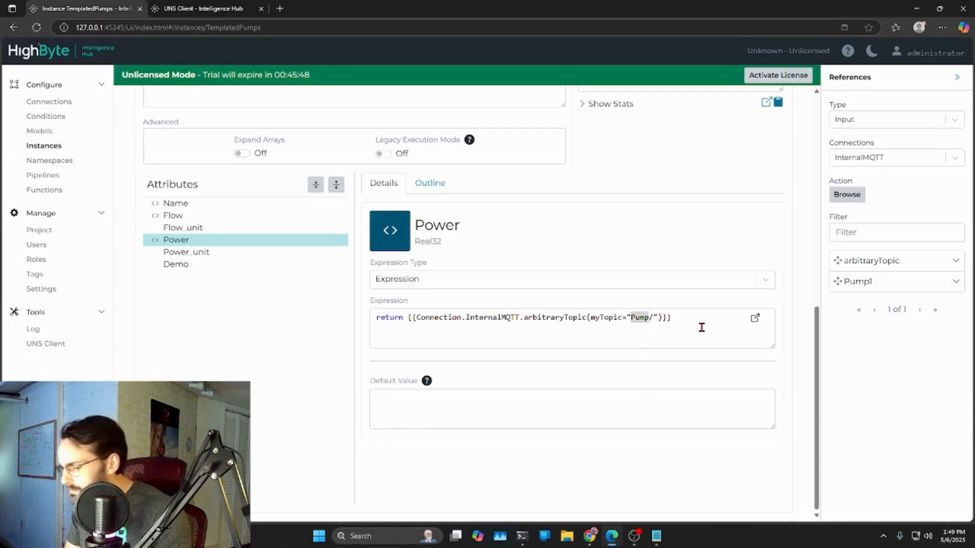
{"action": "type", "text": "Pumps"}
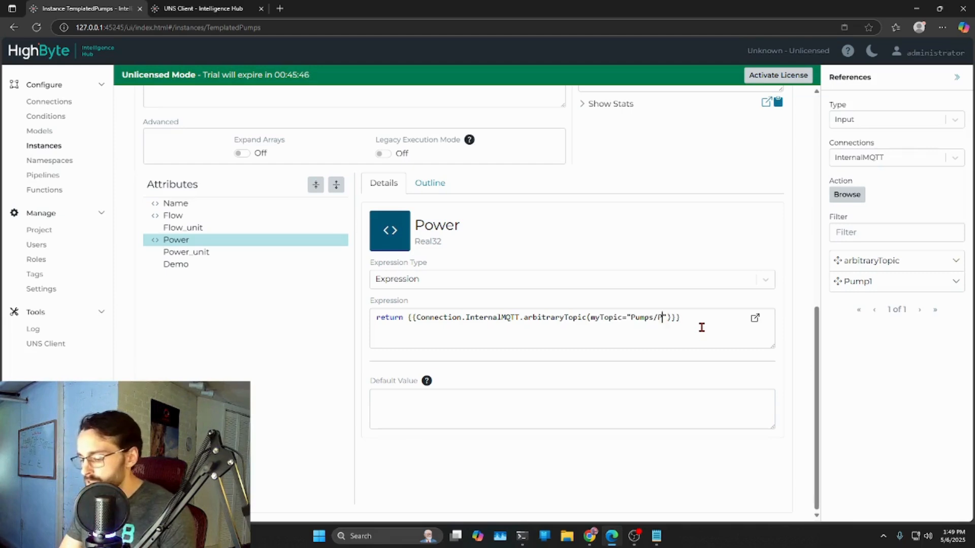
{"action": "key", "text": "BackSpace"}
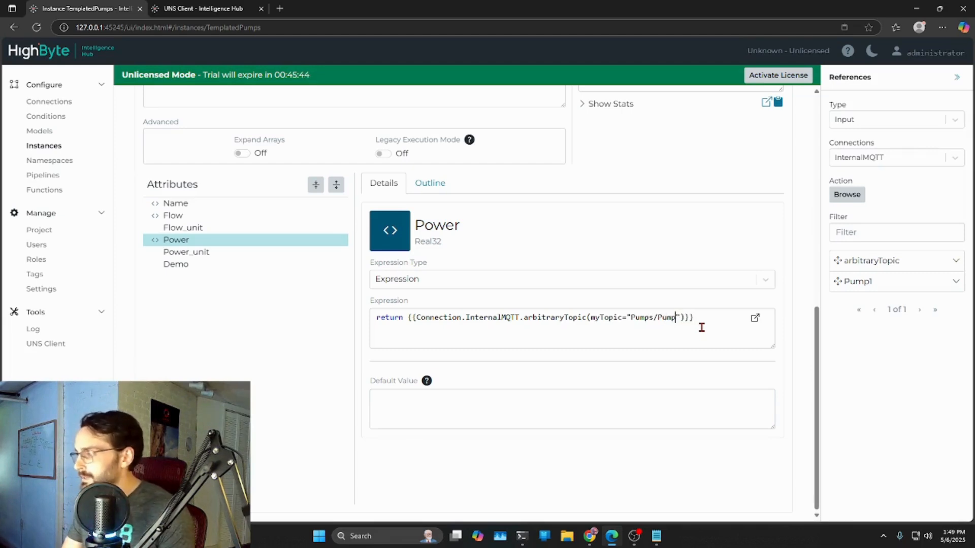
{"action": "type", "text": "{{}}"}
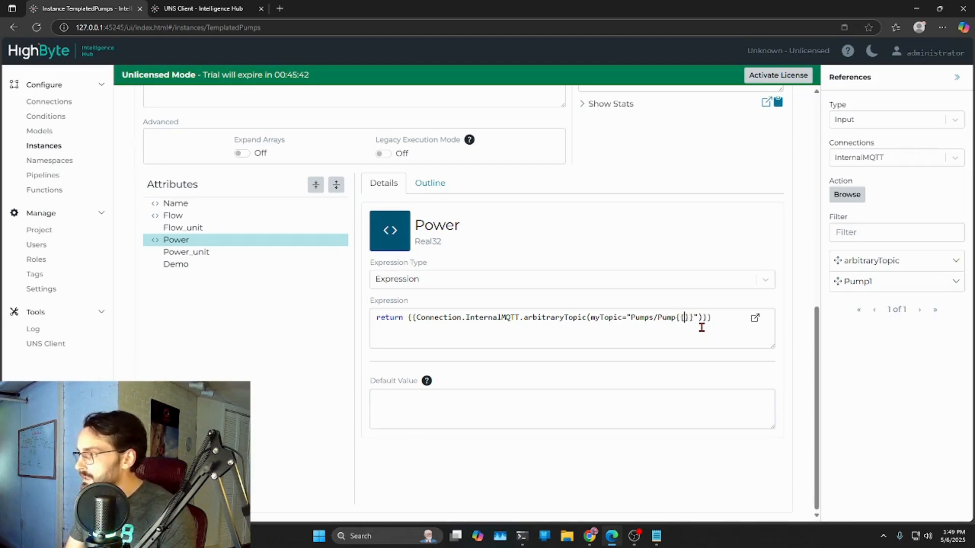
{"action": "type", "text": "this.naam"}
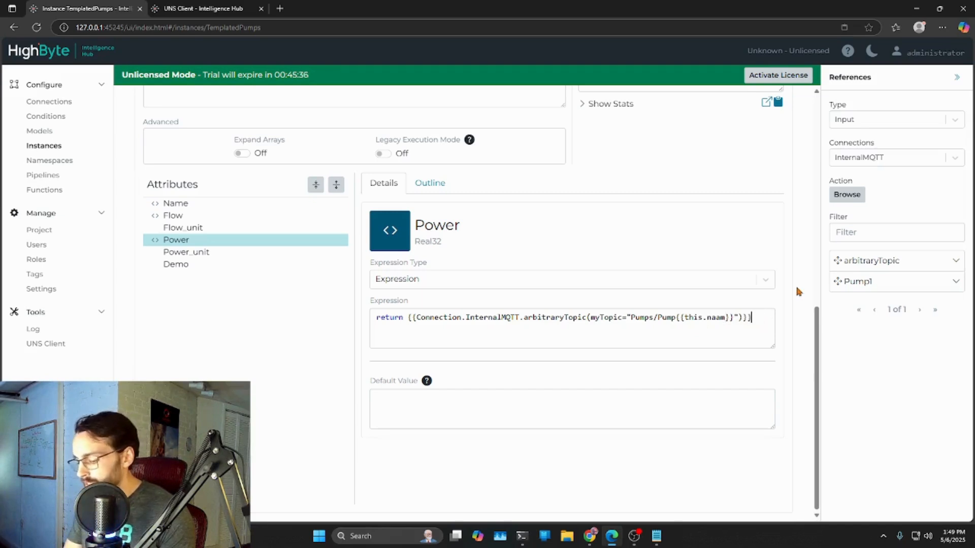
- Check the spelling of the power draw key in the UNS Client's Pump1 payload and return to the Power expression
{"action": "left_click", "coordinate": [201, 12]}
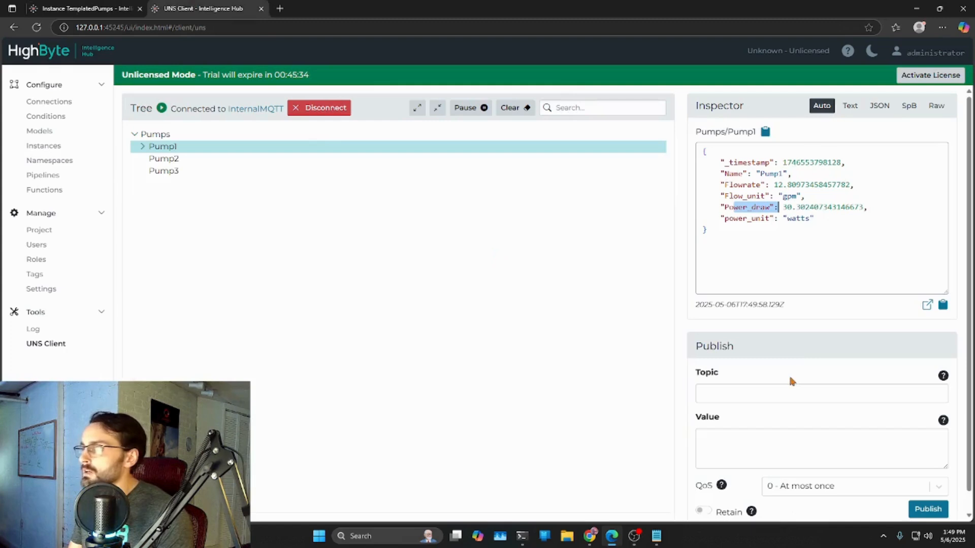
{"action": "left_click_drag", "start_coordinate": [775, 208], "coordinate": [727, 208]}
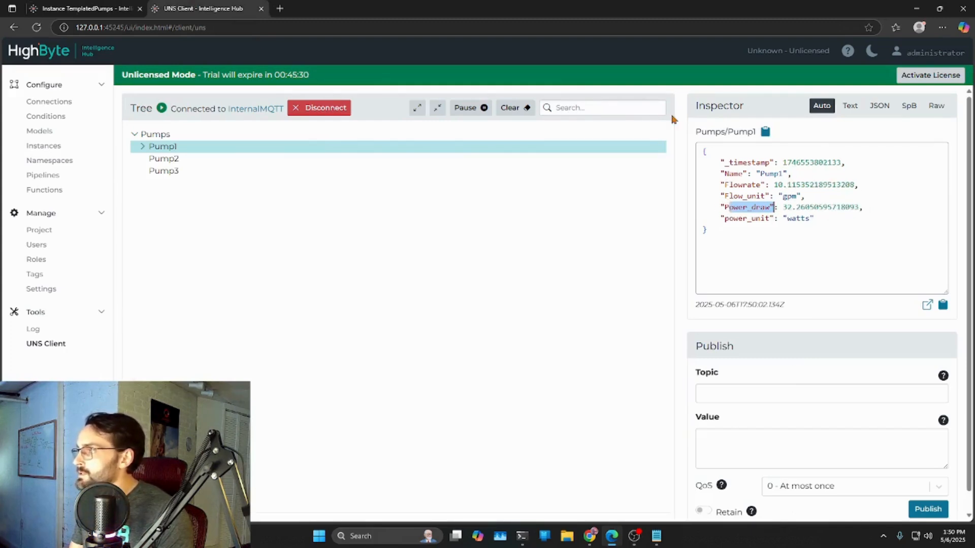
{"action": "left_click", "coordinate": [106, 9]}
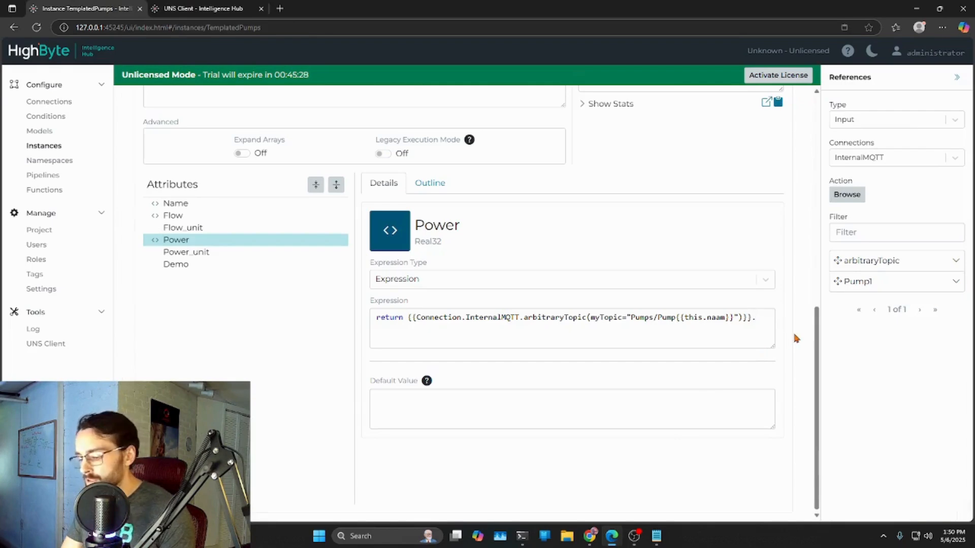
- Complete the Power expression with the Power_draw key and a closing semicolon, then save and test the TemplatedPumps instance
{"action": "type", "text": "_draw"}
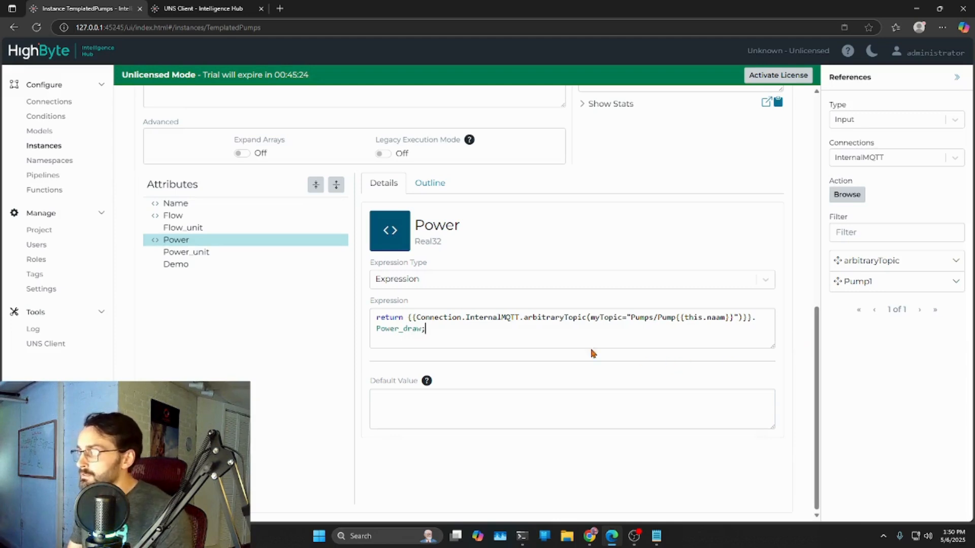
{"action": "type", "text": ";"}
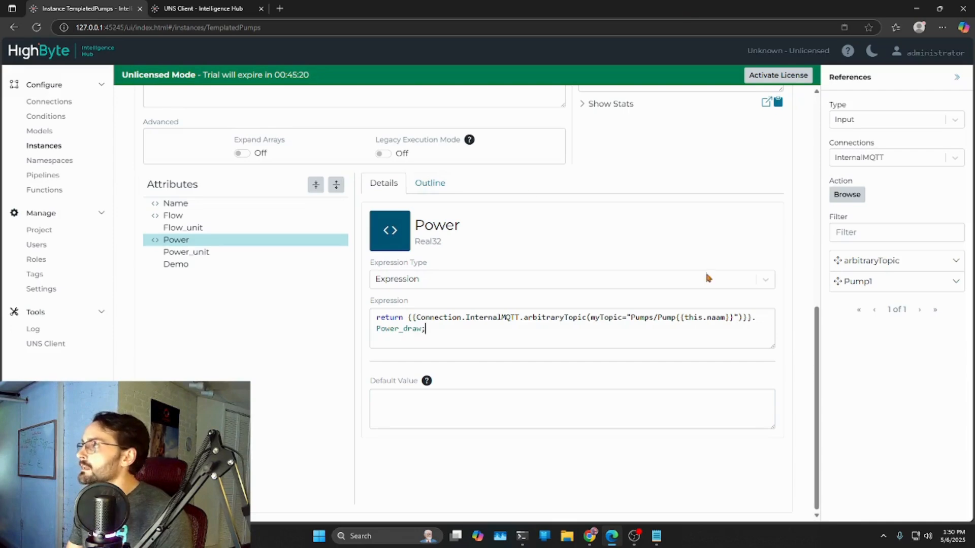
{"action": "scroll", "coordinate": [705, 279], "scroll_direction": "up", "scroll_amount": 6}
{"action": "left_click", "coordinate": [768, 102]}
{"action": "left_click", "coordinate": [771, 131]}
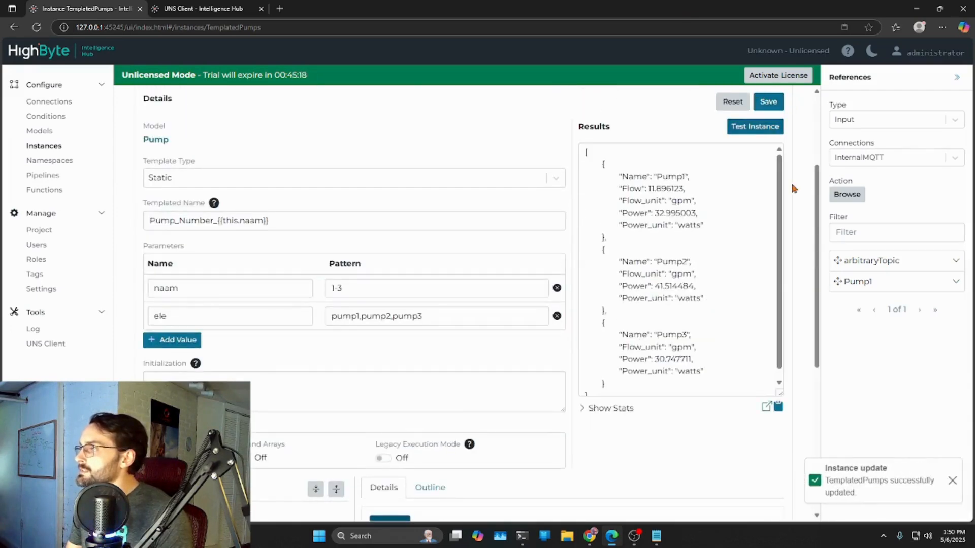
- Check the Power values of all three pumps and the Flow value of Pump1 in the test results
{"action": "scroll", "coordinate": [681, 229], "scroll_direction": "down", "scroll_amount": 1}
{"action": "left_click_drag", "start_coordinate": [628, 204], "coordinate": [698, 204]}
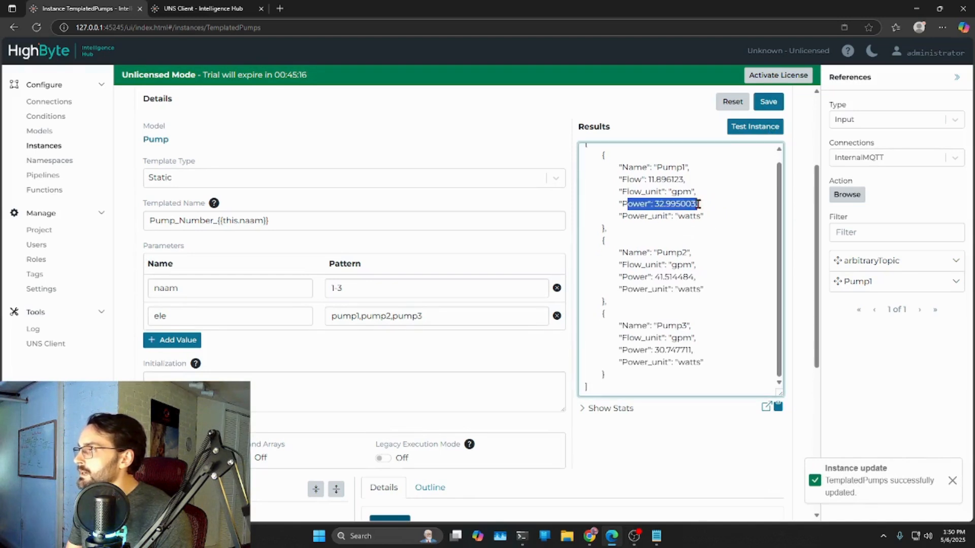
{"action": "left_click_drag", "start_coordinate": [629, 278], "coordinate": [697, 278]}
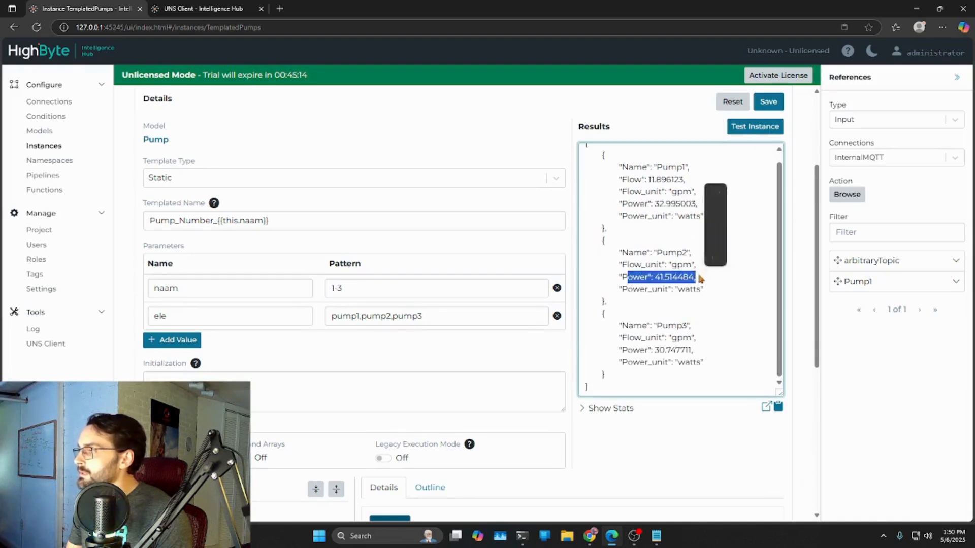
{"action": "left_click_drag", "start_coordinate": [623, 350], "coordinate": [694, 350]}
{"action": "left_click_drag", "start_coordinate": [621, 179], "coordinate": [691, 179]}
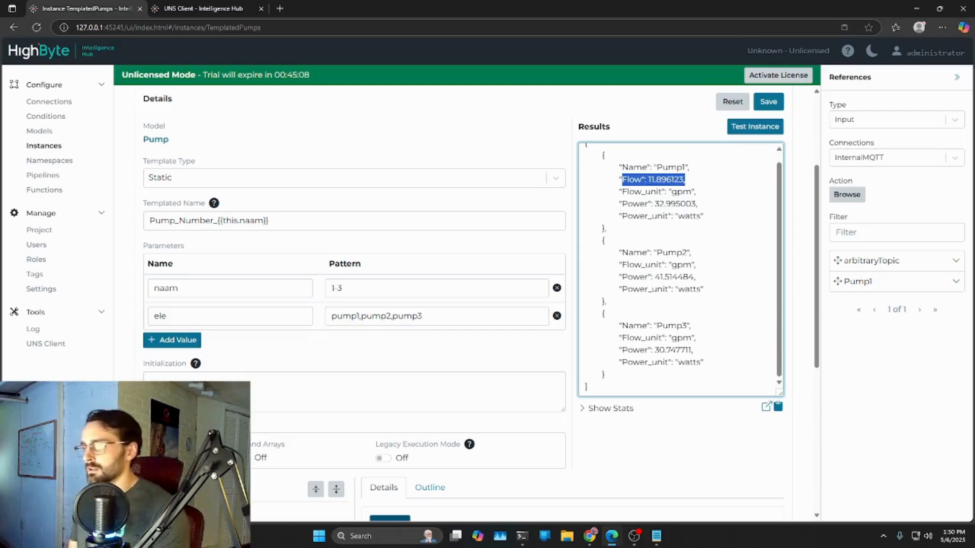
- Copy the complete expression of the Power attribute
{"action": "scroll", "coordinate": [714, 184], "scroll_direction": "down", "scroll_amount": 4}
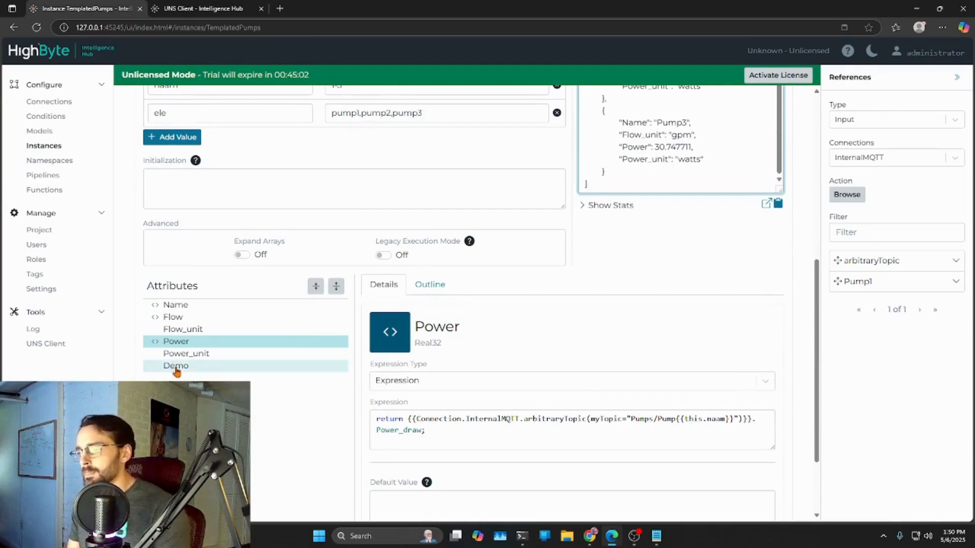
{"action": "triple_click", "coordinate": [449, 435]}
{"action": "right_click", "coordinate": [412, 431]}
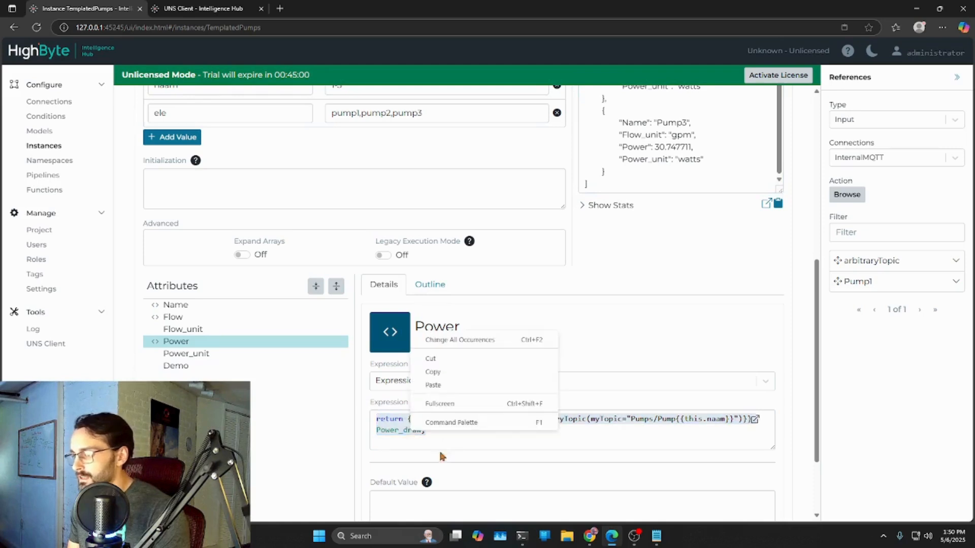
{"action": "left_click", "coordinate": [439, 372]}
- Set the Demo attribute's expression type to Expression and paste the copied Power expression into it
{"action": "left_click", "coordinate": [178, 365]}
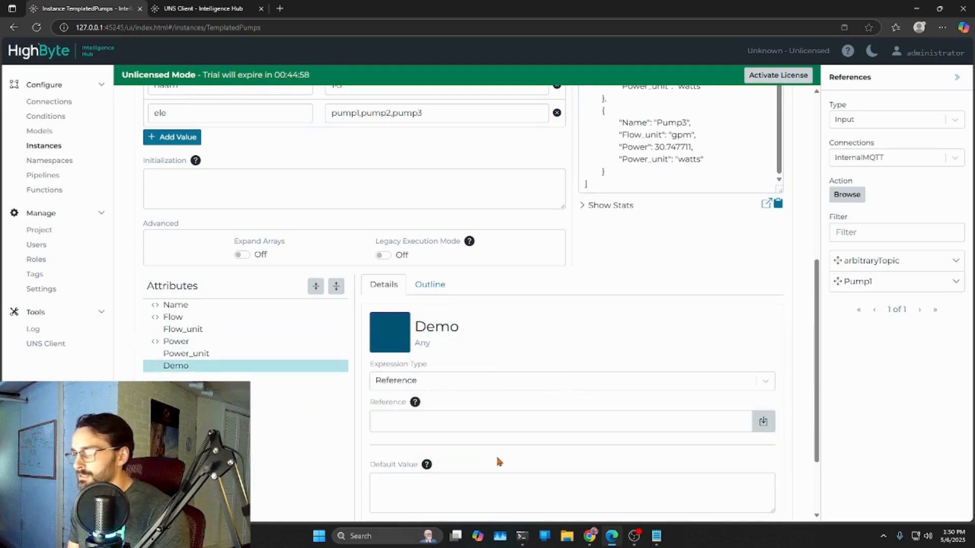
{"action": "scroll", "coordinate": [472, 447], "scroll_direction": "down", "scroll_amount": 2}
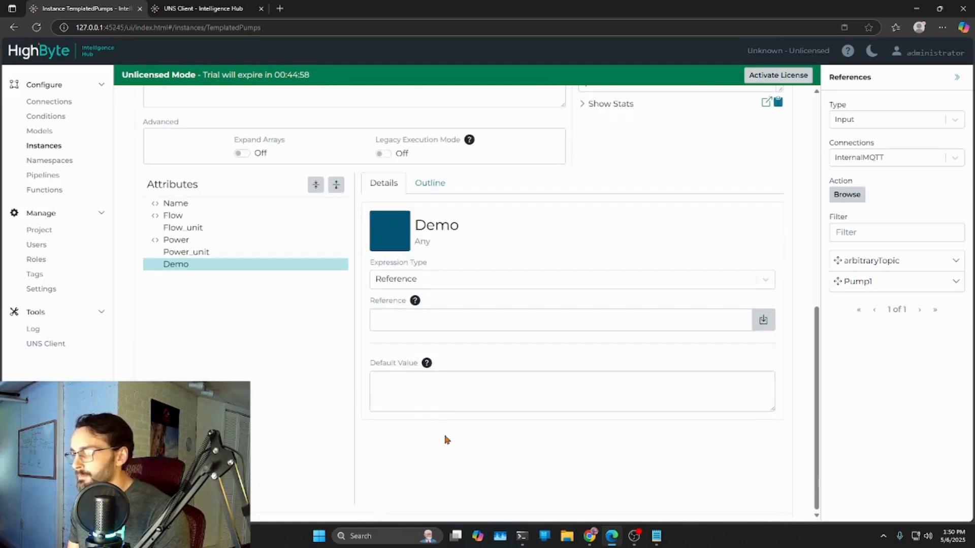
{"action": "left_click", "coordinate": [770, 280]}
{"action": "left_click", "coordinate": [394, 306]}
{"action": "left_click", "coordinate": [395, 321]}
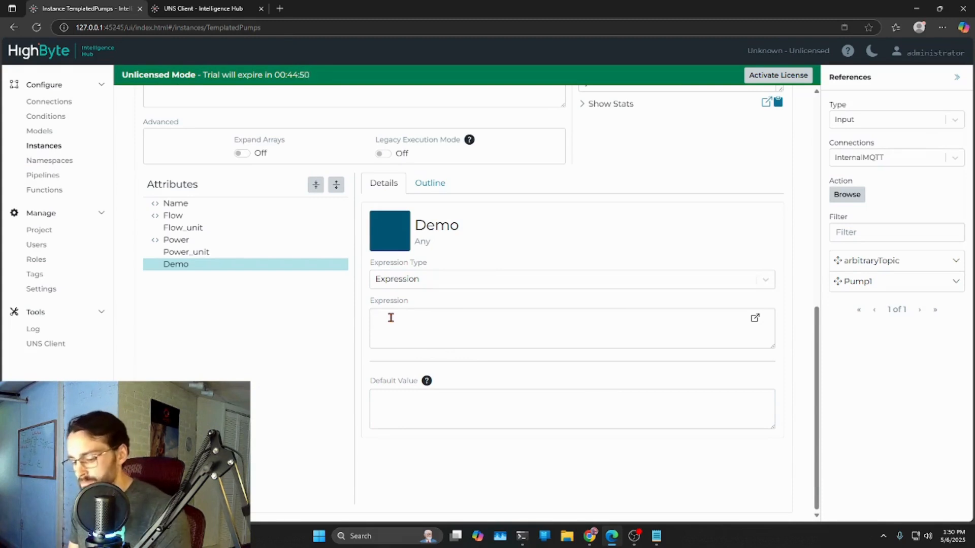
{"action": "key", "text": "ctrl+v"}
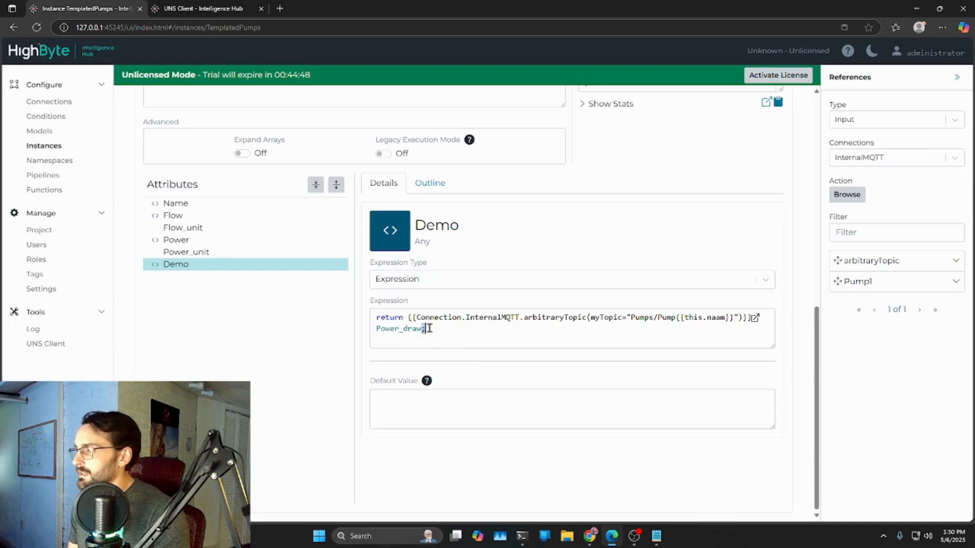
- Remove .Power_draw from the Demo expression so it returns the whole topic payload, and save and test the instance
{"action": "left_click_drag", "start_coordinate": [421, 329], "coordinate": [755, 318]}
{"action": "left_click", "coordinate": [738, 339]}
{"action": "left_click_drag", "start_coordinate": [421, 330], "coordinate": [755, 318]}
{"action": "key", "text": "BackSpace"}
{"action": "scroll", "coordinate": [680, 350], "scroll_direction": "up", "scroll_amount": 6}
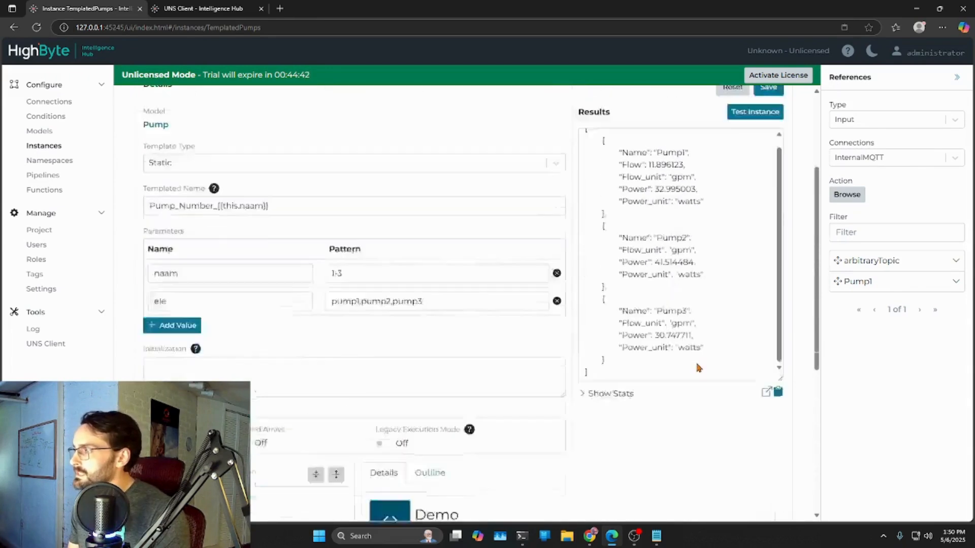
{"action": "left_click", "coordinate": [768, 153]}
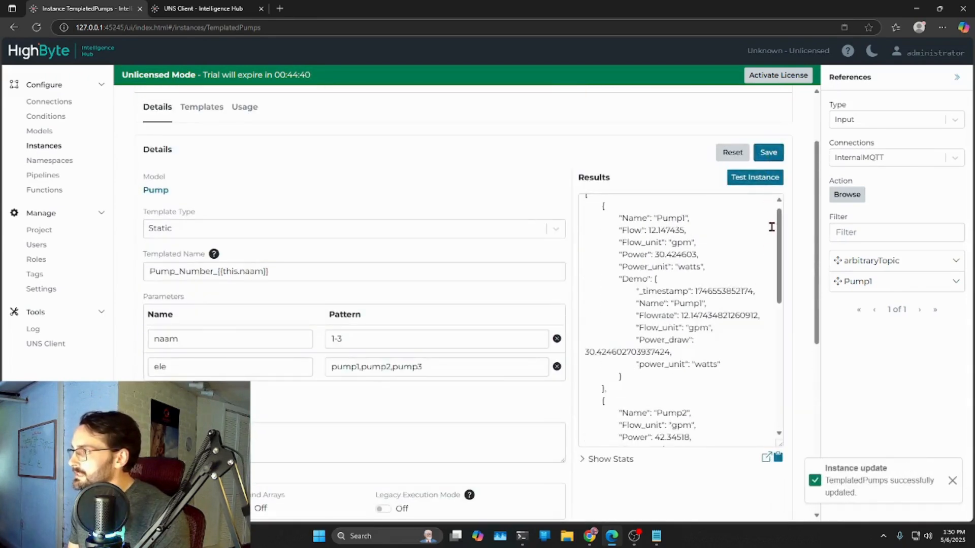
- Examine the Demo payloads of the three pumps in the test results and compare their key names
{"action": "left_click_drag", "start_coordinate": [780, 263], "coordinate": [780, 293]}
{"action": "left_click_drag", "start_coordinate": [643, 214], "coordinate": [723, 287]}
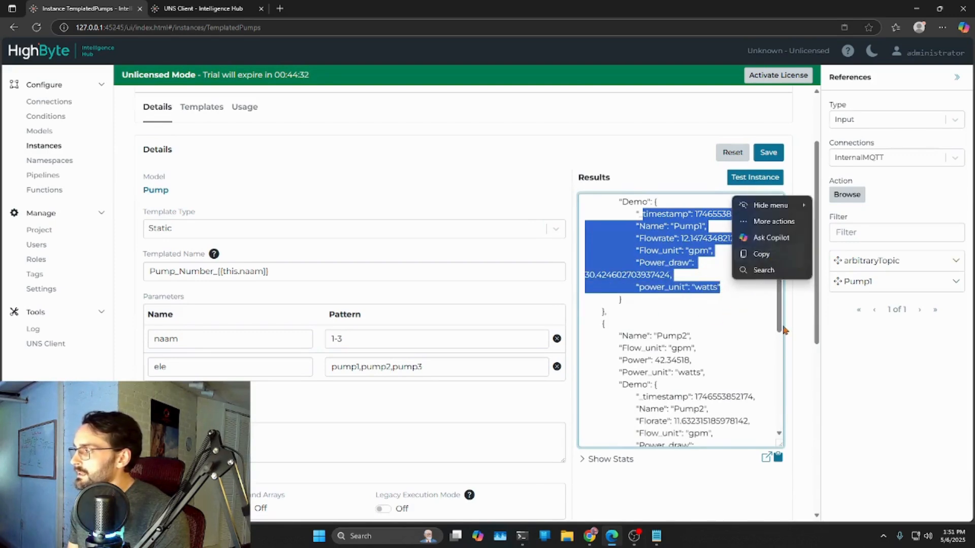
{"action": "left_click_drag", "start_coordinate": [814, 330], "coordinate": [687, 464]}
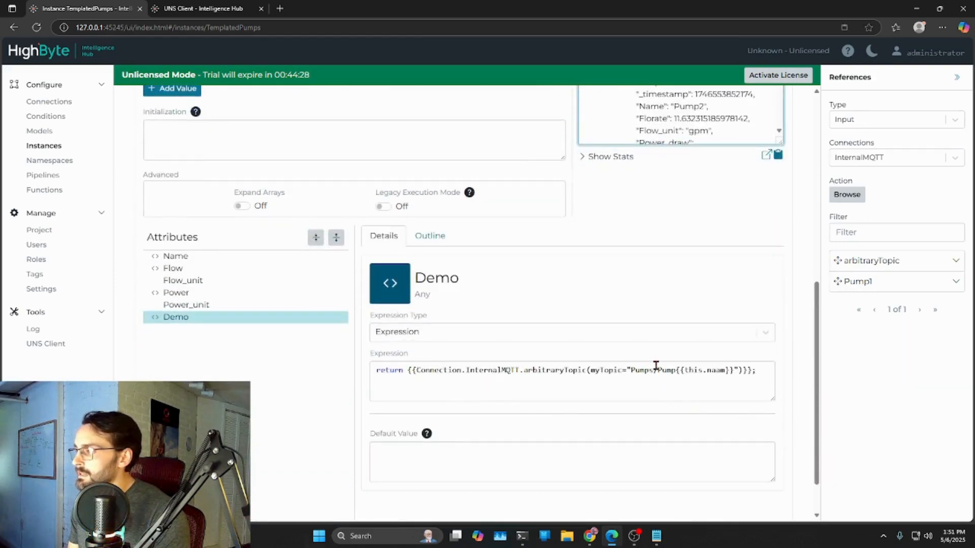
{"action": "left_click_drag", "start_coordinate": [817, 363], "coordinate": [798, 194]}
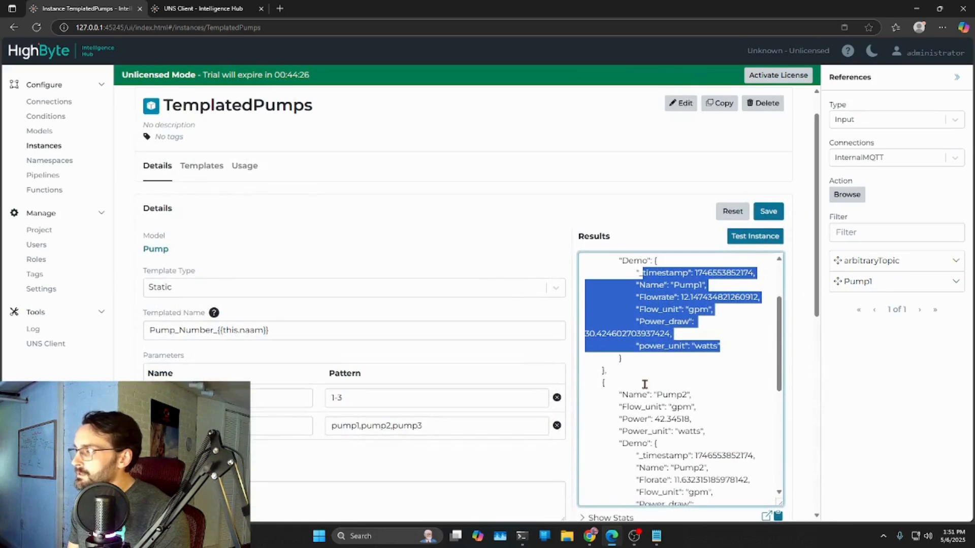
{"action": "scroll", "coordinate": [656, 406], "scroll_direction": "down", "scroll_amount": 2}
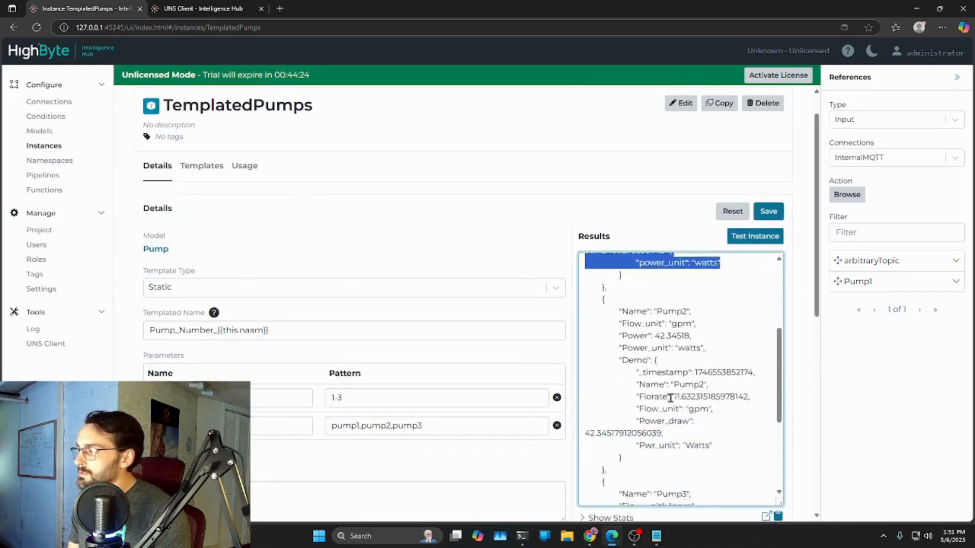
{"action": "left_click_drag", "start_coordinate": [636, 354], "coordinate": [727, 425]}
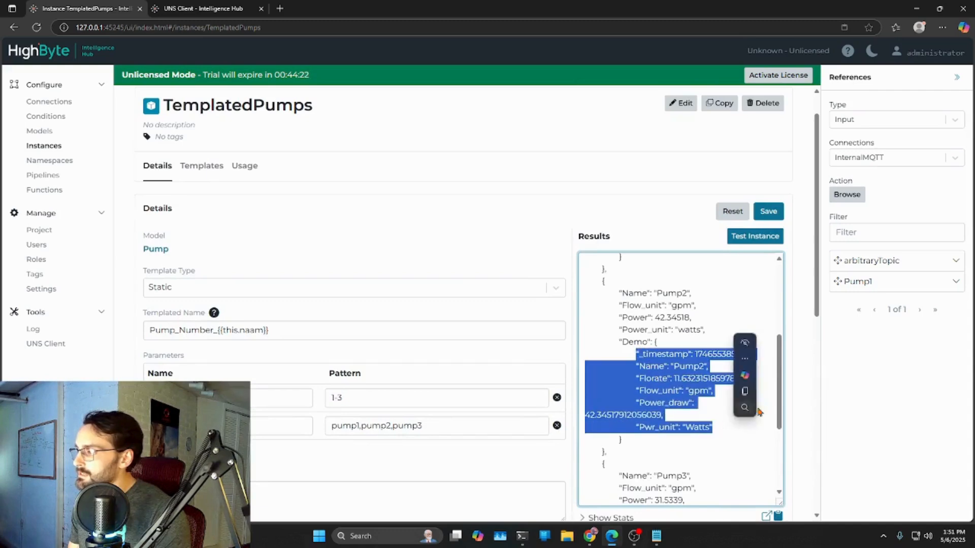
{"action": "left_click", "coordinate": [791, 295]}
{"action": "left_click_drag", "start_coordinate": [778, 346], "coordinate": [784, 428]}
- Rewrite the Demo expression to assign the arbitraryTopic reference to a variable obje and end with return obje;
{"action": "left_click_drag", "start_coordinate": [817, 281], "coordinate": [825, 446]}
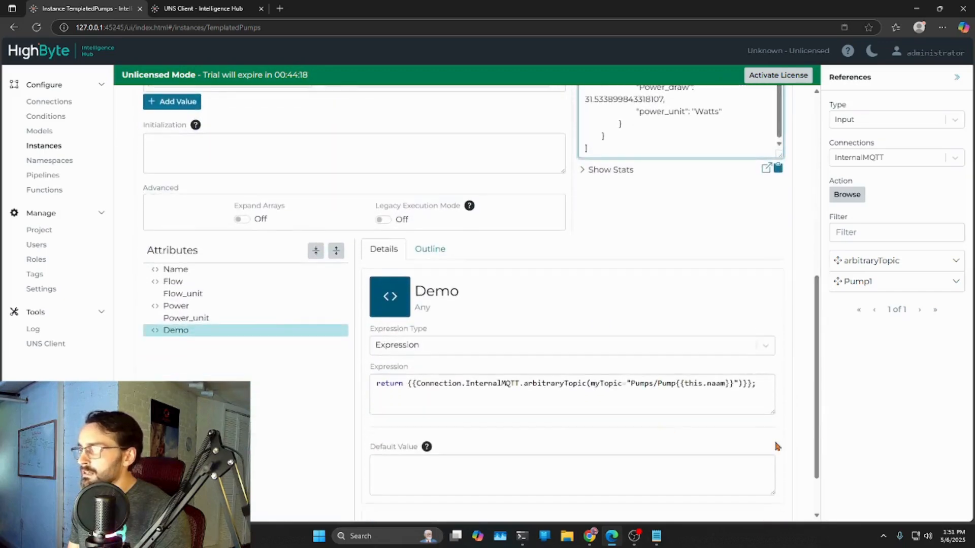
{"action": "double_click", "coordinate": [391, 383]}
{"action": "type", "text": "let obje ="}
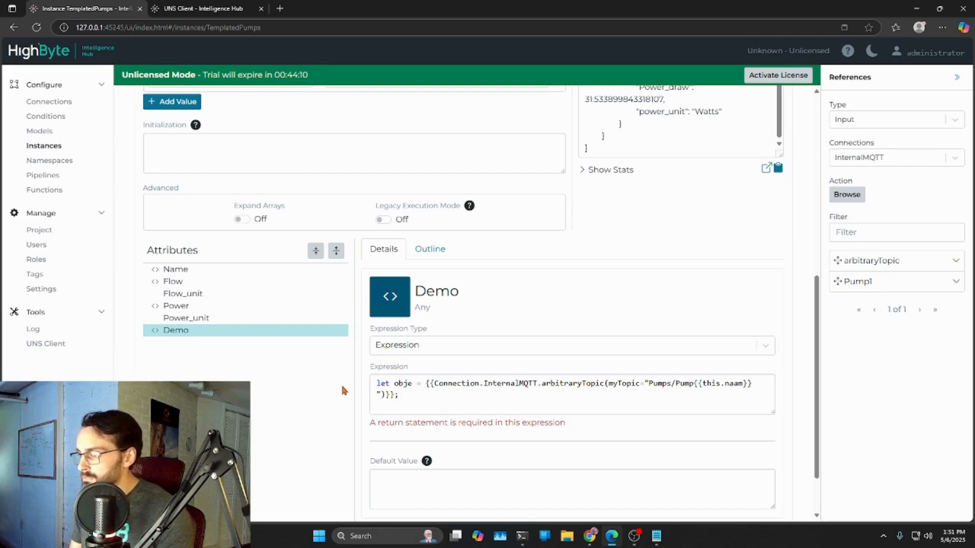
{"action": "key", "text": "Return"}
{"action": "key", "text": "Return"}
{"action": "type", "text": "return obje;"}
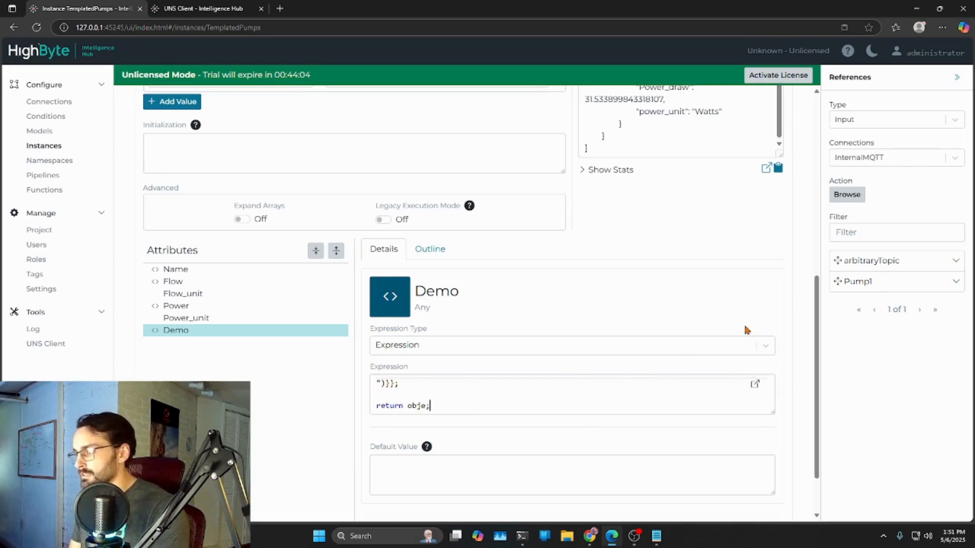
- Save the TemplatedPumps instance, test it again and examine Pump3's Demo payload in the results
{"action": "scroll", "coordinate": [772, 328], "scroll_direction": "up", "scroll_amount": 10}
{"action": "left_click", "coordinate": [769, 251]}
{"action": "left_click", "coordinate": [751, 272]}
{"action": "scroll", "coordinate": [721, 290], "scroll_direction": "down", "scroll_amount": 2}
{"action": "left_click", "coordinate": [754, 174]}
{"action": "left_click", "coordinate": [755, 173]}
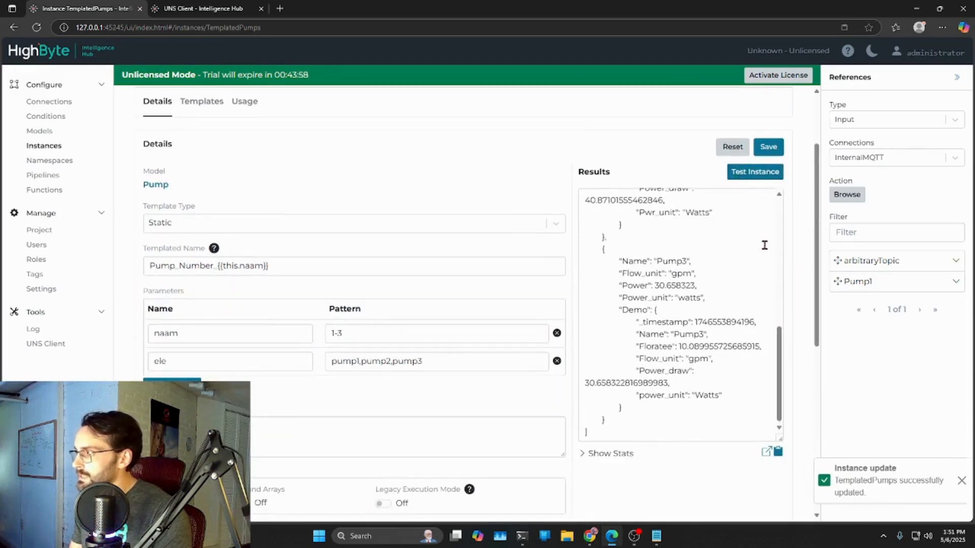
{"action": "left_click", "coordinate": [755, 172]}
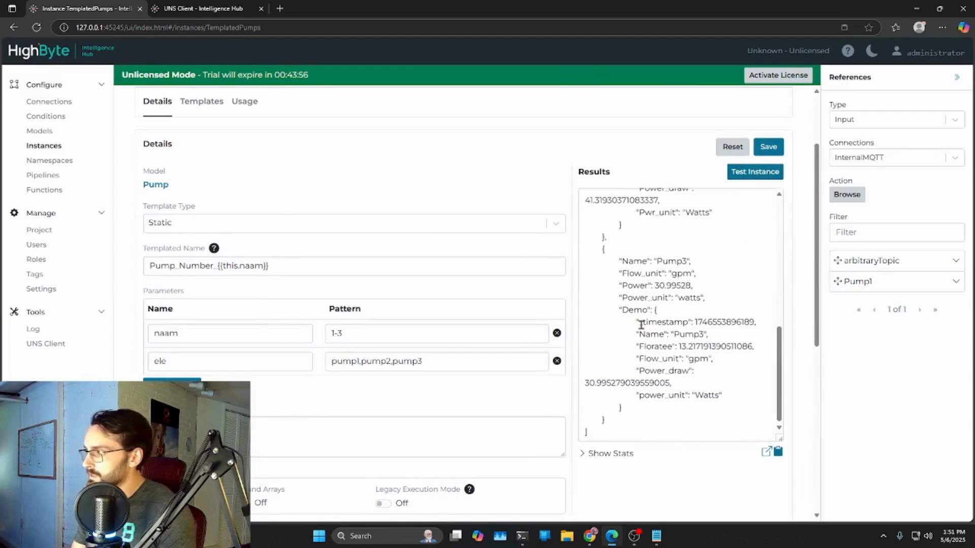
{"action": "left_click_drag", "start_coordinate": [638, 322], "coordinate": [721, 395]}
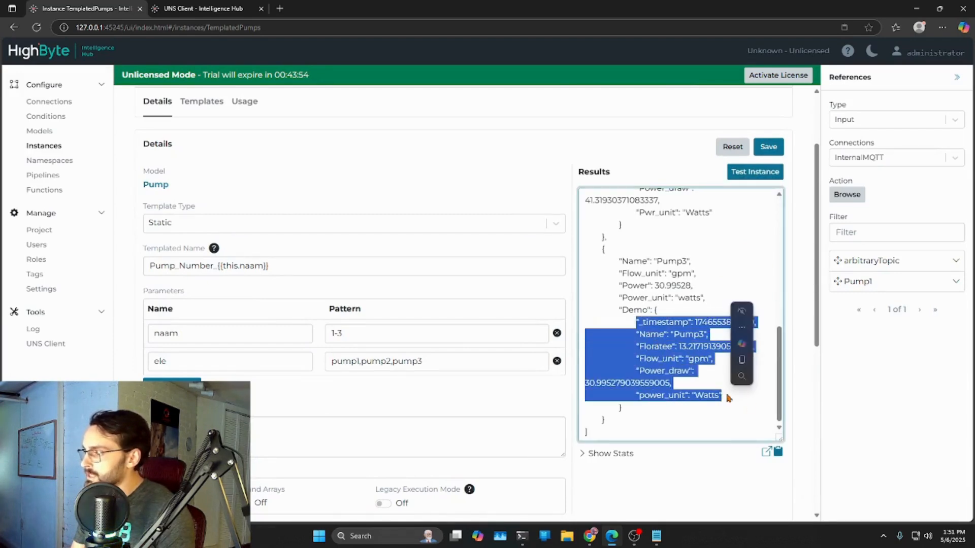
{"action": "left_click", "coordinate": [794, 343]}
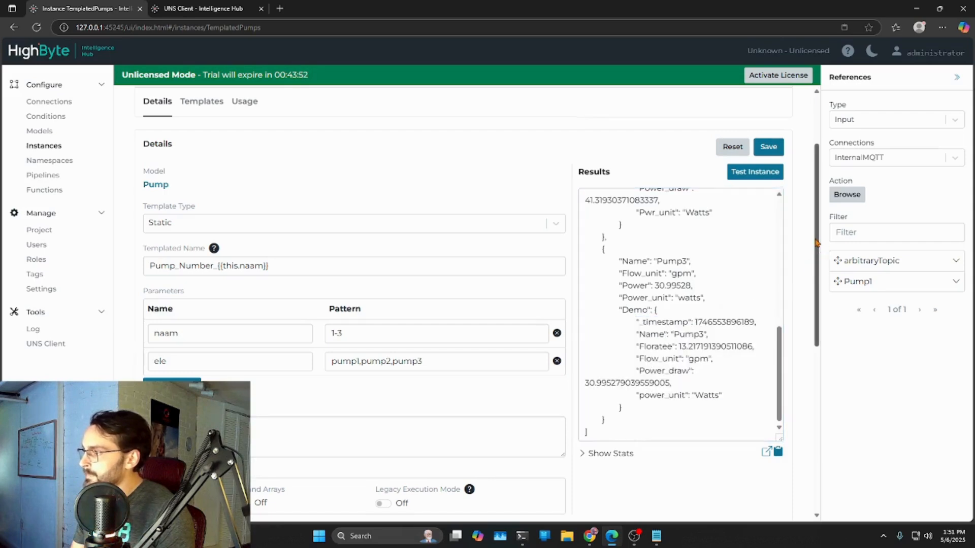
- Enlarge the Demo expression editor and change the return statement to return Object.keys(obje);
{"action": "scroll", "coordinate": [816, 242], "scroll_direction": "down", "scroll_amount": 7}
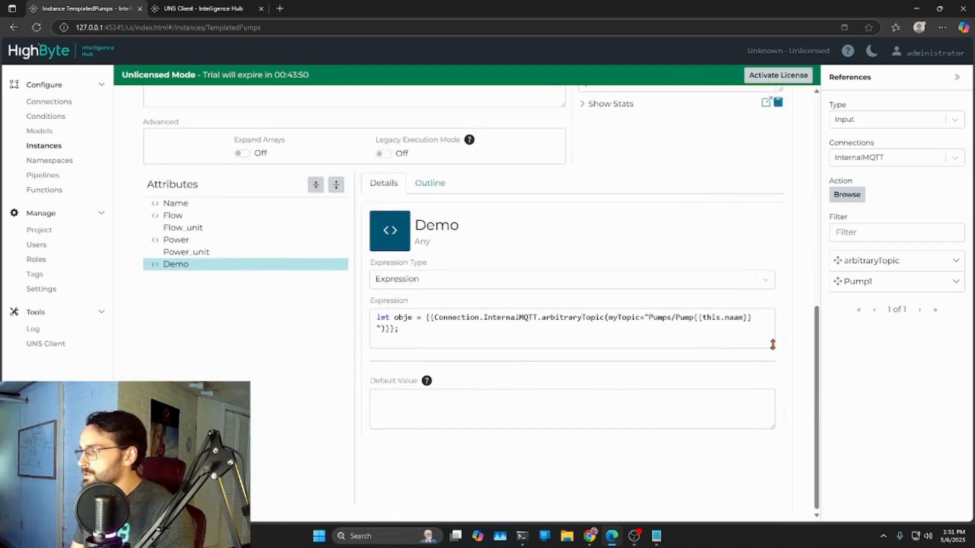
{"action": "left_click_drag", "start_coordinate": [772, 344], "coordinate": [746, 450]}
{"action": "double_click", "coordinate": [412, 351]}
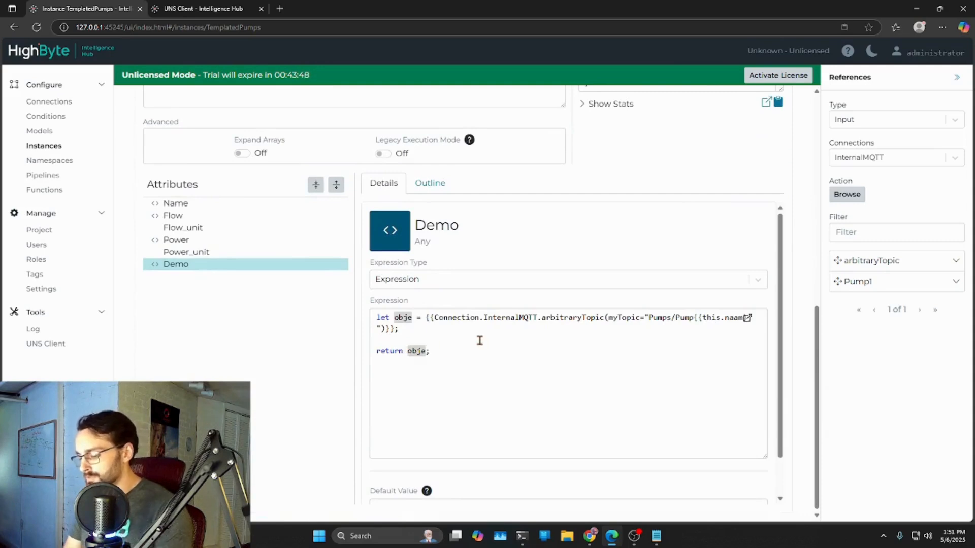
{"action": "key", "text": "Left"}
{"action": "type", "text": "Object"}
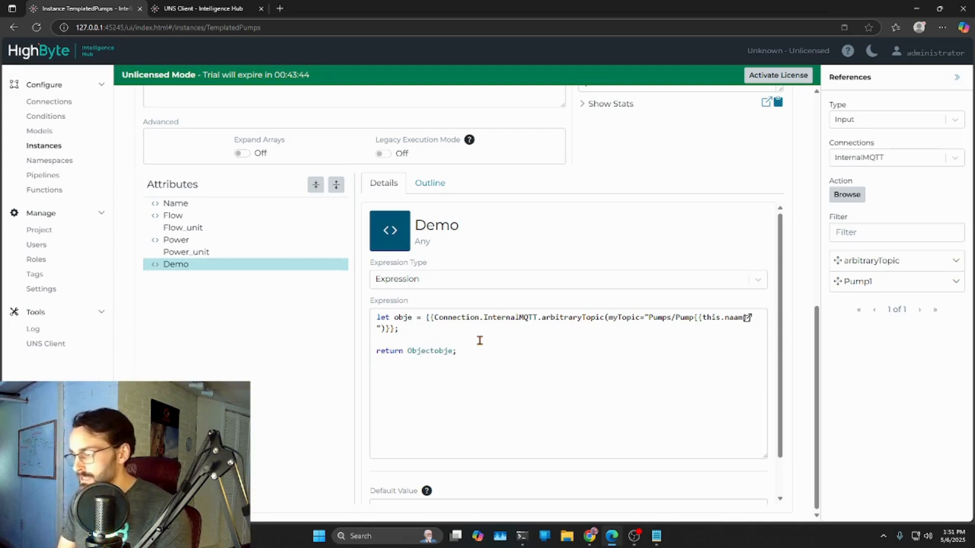
{"action": "type", "text": ".keys"}
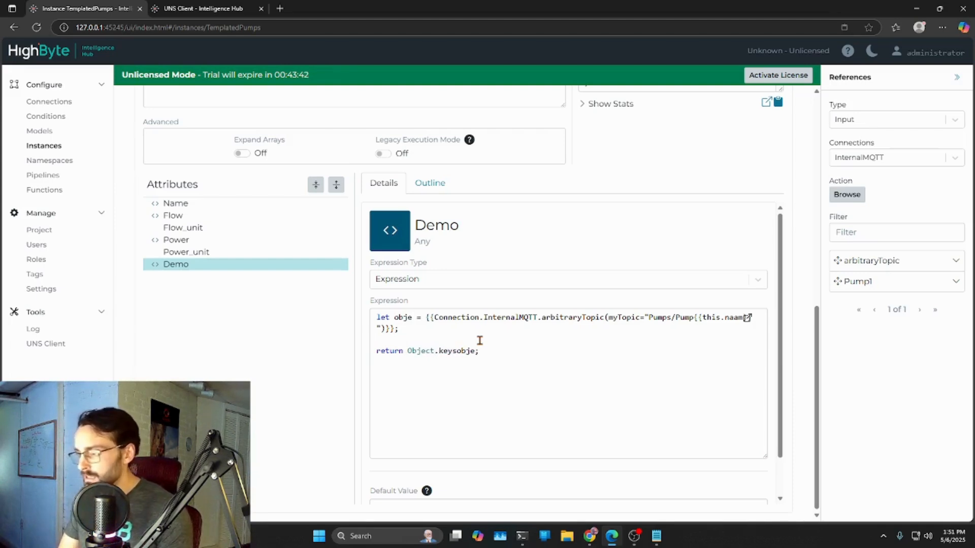
{"action": "type", "text": "("}
{"action": "key", "text": "Right"}
{"action": "key", "text": "Right"}
{"action": "key", "text": "Right"}
{"action": "key", "text": "Right"}
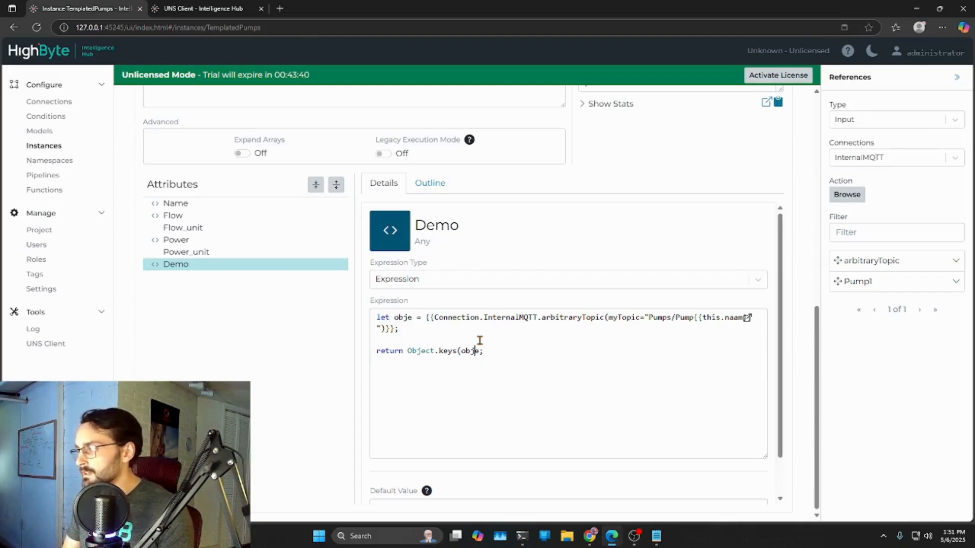
{"action": "type", "text": ")"}
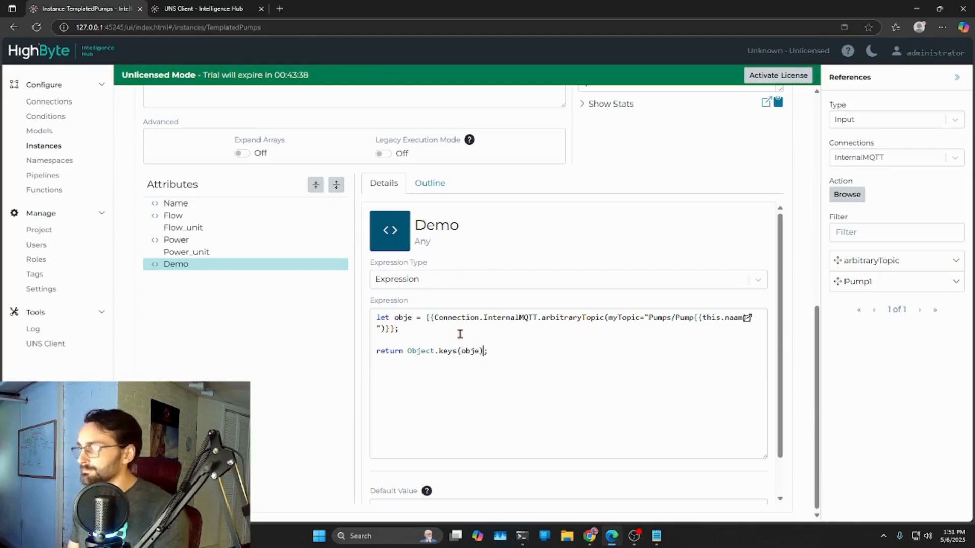
- Save and test the instance, and examine the key names listed under Pump3's Demo attribute
{"action": "scroll", "coordinate": [796, 252], "scroll_direction": "up", "scroll_amount": 7}
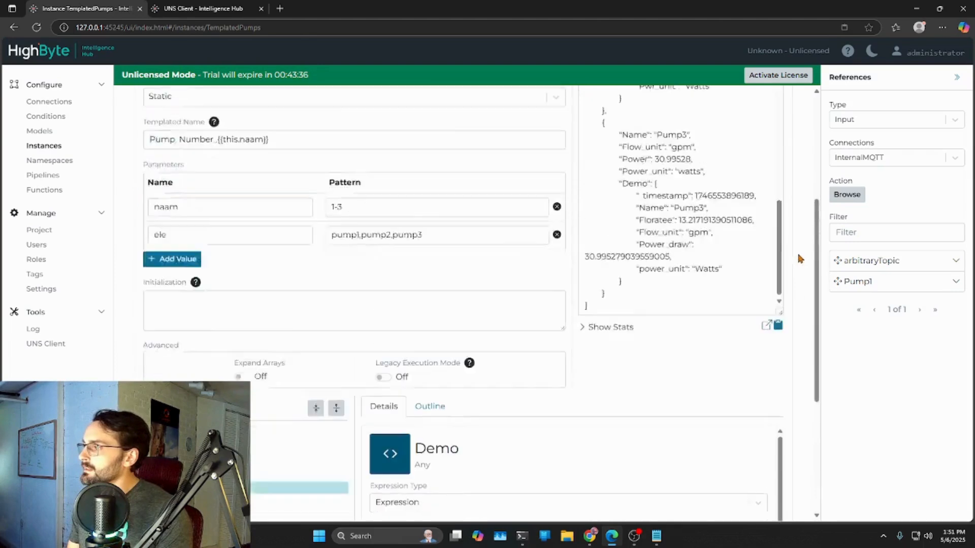
{"action": "left_click", "coordinate": [769, 152]}
{"action": "left_click", "coordinate": [761, 178]}
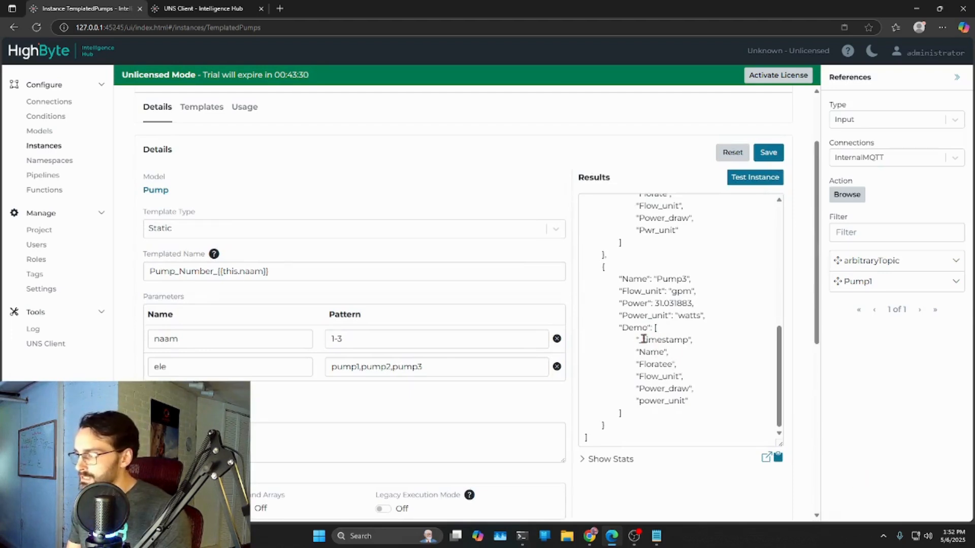
{"action": "double_click", "coordinate": [661, 339]}
{"action": "left_click_drag", "start_coordinate": [635, 352], "coordinate": [692, 389]}
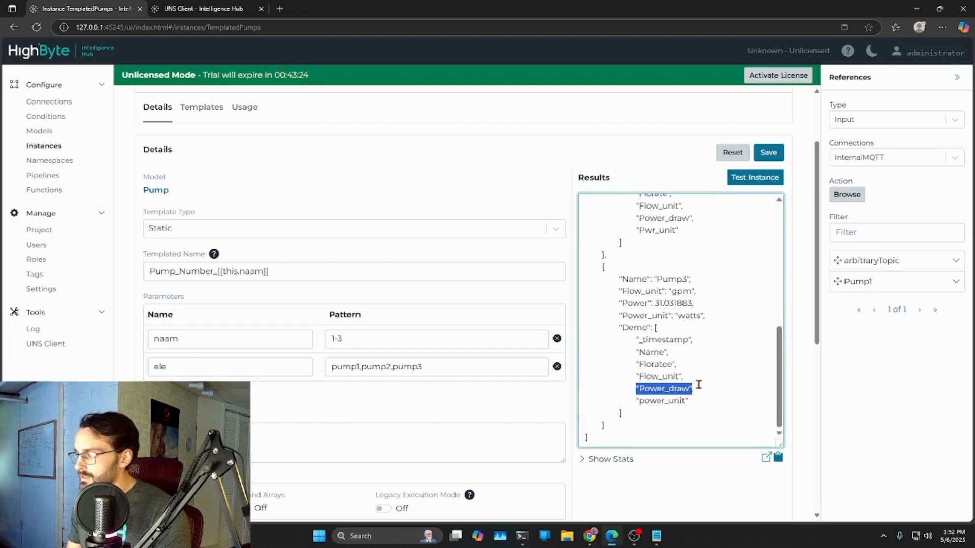
- Compare the third key name listed under the Demo attribute for Pump1, Pump2 and Pump3 in the test results
{"action": "left_click_drag", "start_coordinate": [780, 351], "coordinate": [781, 340]}
{"action": "double_click", "coordinate": [654, 307]}
{"action": "scroll", "coordinate": [777, 325], "scroll_direction": "up", "scroll_amount": 1}
{"action": "scroll", "coordinate": [779, 322], "scroll_direction": "up", "scroll_amount": 3}
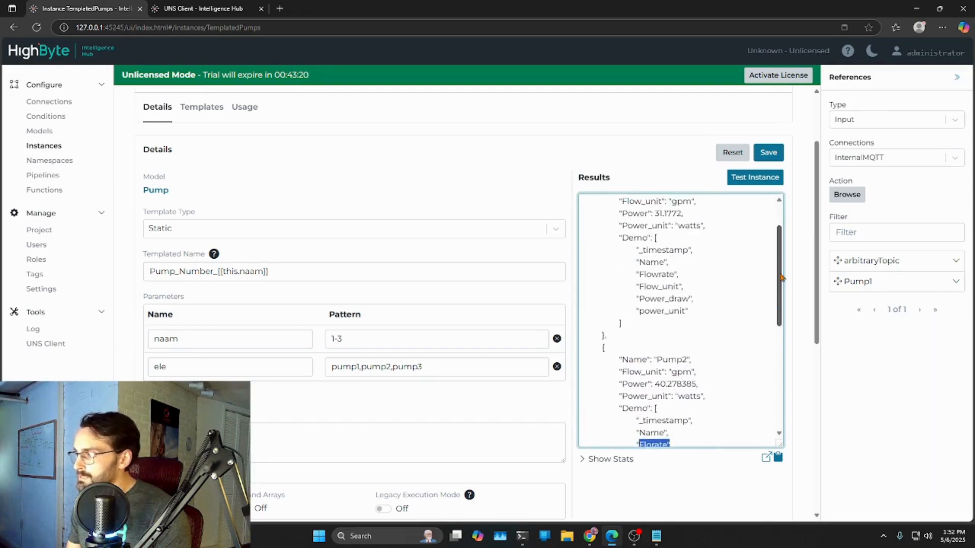
{"action": "double_click", "coordinate": [660, 274]}
{"action": "left_click_drag", "start_coordinate": [689, 250], "coordinate": [639, 276]}
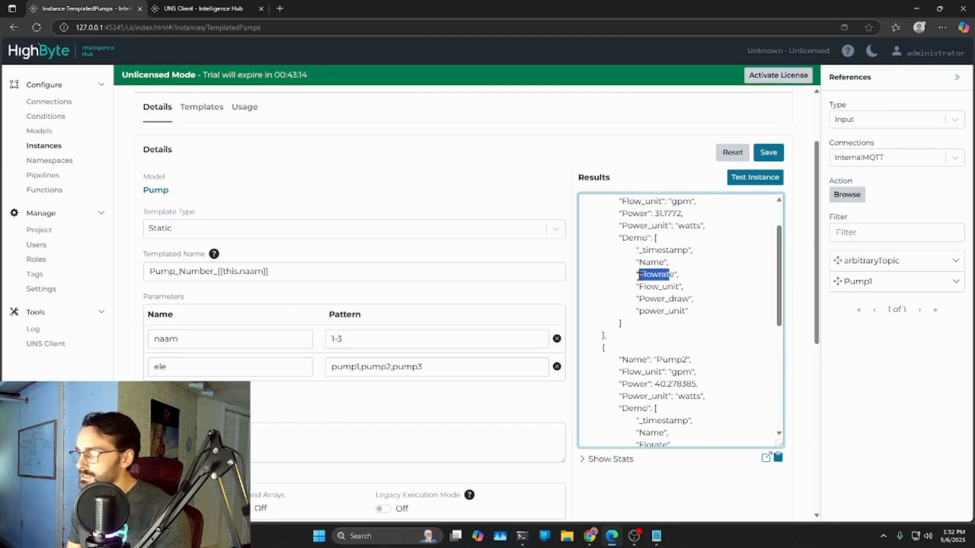
{"action": "scroll", "coordinate": [713, 302], "scroll_direction": "down", "scroll_amount": 3}
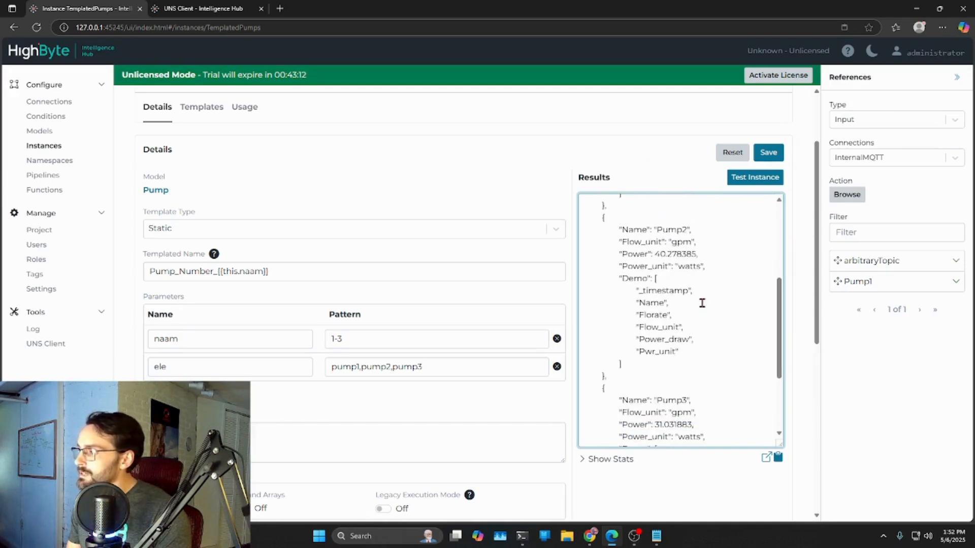
{"action": "left_click_drag", "start_coordinate": [671, 316], "coordinate": [642, 315]}
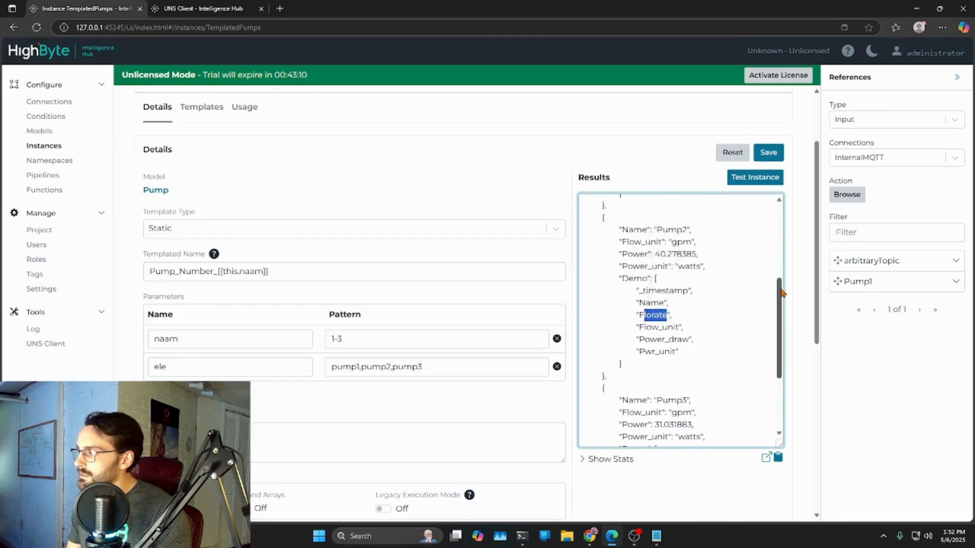
{"action": "scroll", "coordinate": [668, 330], "scroll_direction": "down", "scroll_amount": 3}
{"action": "left_click_drag", "start_coordinate": [678, 366], "coordinate": [635, 367]}
- Enlarge the Demo expression editor and review its Object.keys(obje) call against the key lists in the test results
{"action": "scroll", "coordinate": [622, 440], "scroll_direction": "down", "scroll_amount": 7}
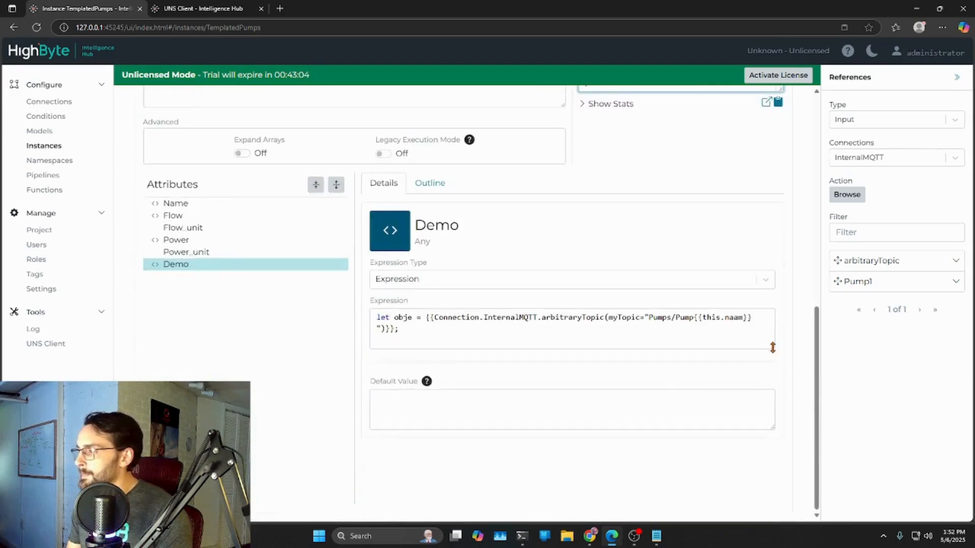
{"action": "left_click_drag", "start_coordinate": [772, 345], "coordinate": [751, 441]}
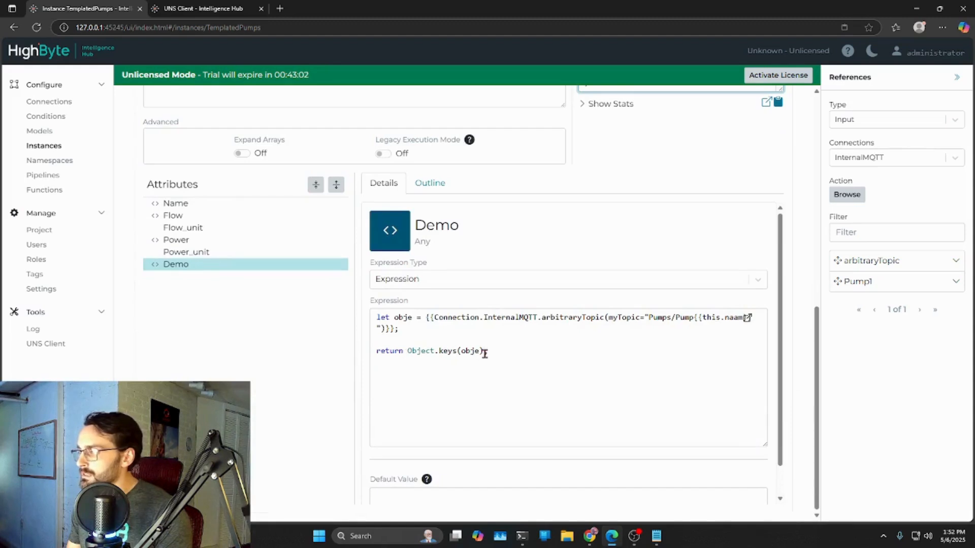
{"action": "left_click", "coordinate": [500, 353]}
{"action": "double_click", "coordinate": [409, 351]}
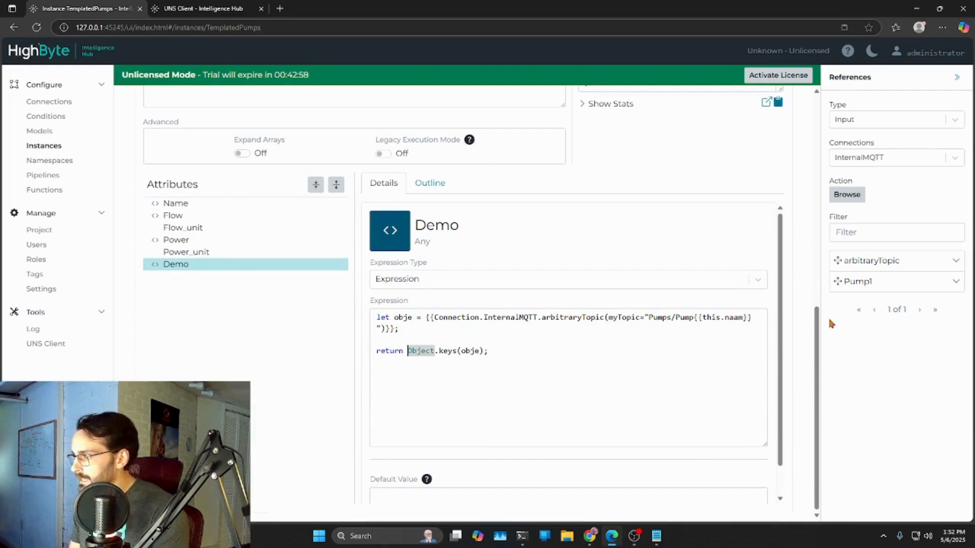
{"action": "left_click_drag", "start_coordinate": [816, 350], "coordinate": [804, 220]}
{"action": "scroll", "coordinate": [805, 219], "scroll_direction": "up", "scroll_amount": 1}
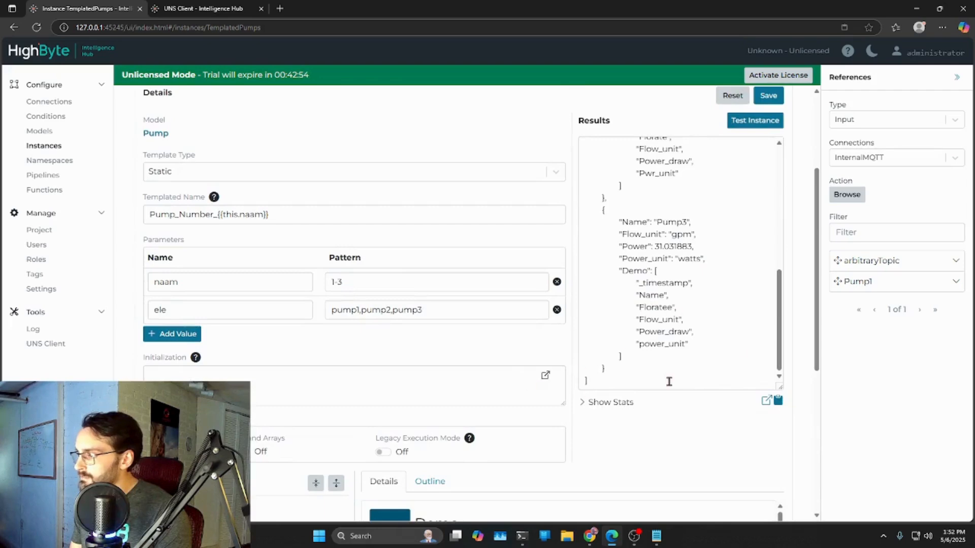
{"action": "left_click_drag", "start_coordinate": [816, 325], "coordinate": [816, 463]}
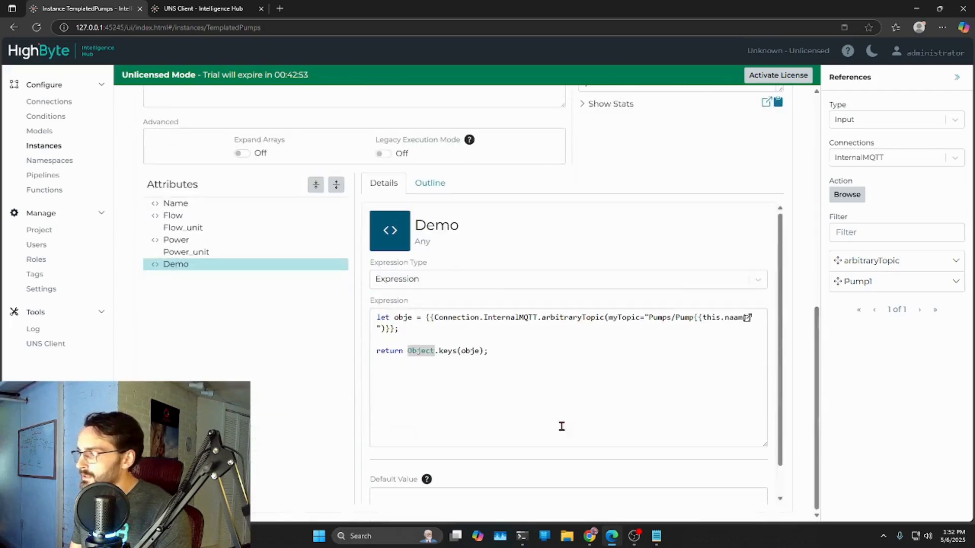
- Comment out return Object.keys(obje); in the Demo expression and add the line return obje; below it
{"action": "left_click", "coordinate": [376, 351]}
{"action": "type", "text": "//"}
{"action": "key", "text": "End"}
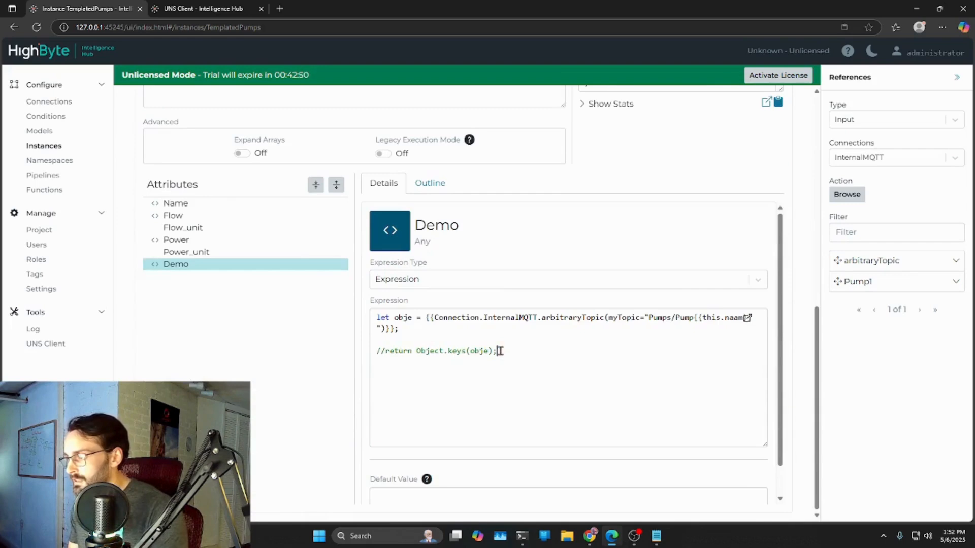
{"action": "left_click", "coordinate": [385, 351], "text": "shift"}
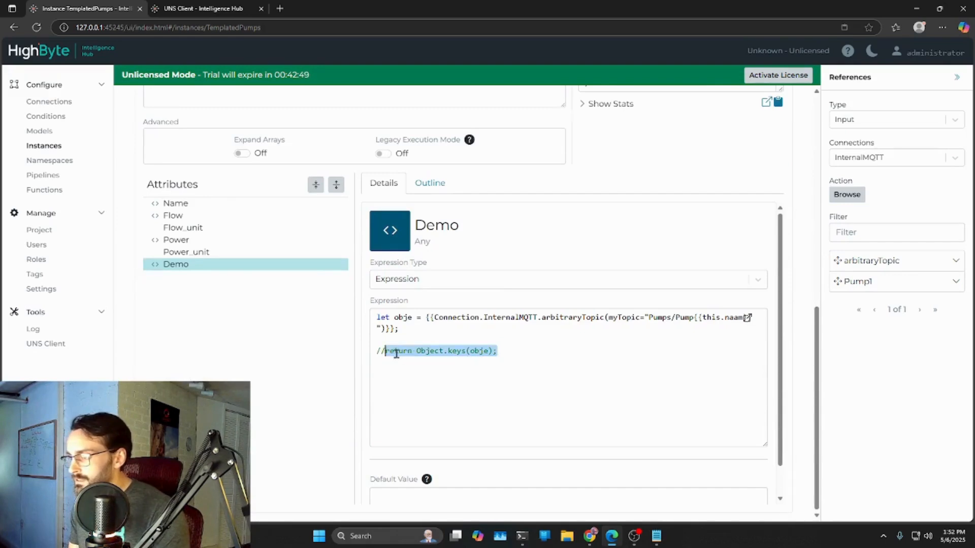
{"action": "key", "text": "ctrl+c"}
{"action": "left_click", "coordinate": [506, 359]}
{"action": "key", "text": "Return"}
{"action": "key", "text": "ctrl+v"}
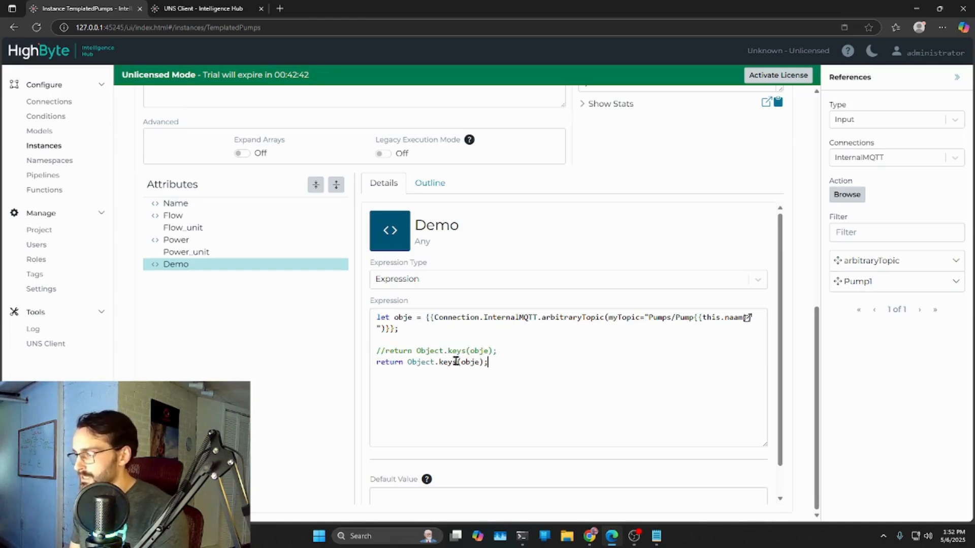
{"action": "left_click_drag", "start_coordinate": [459, 362], "coordinate": [407, 364]}
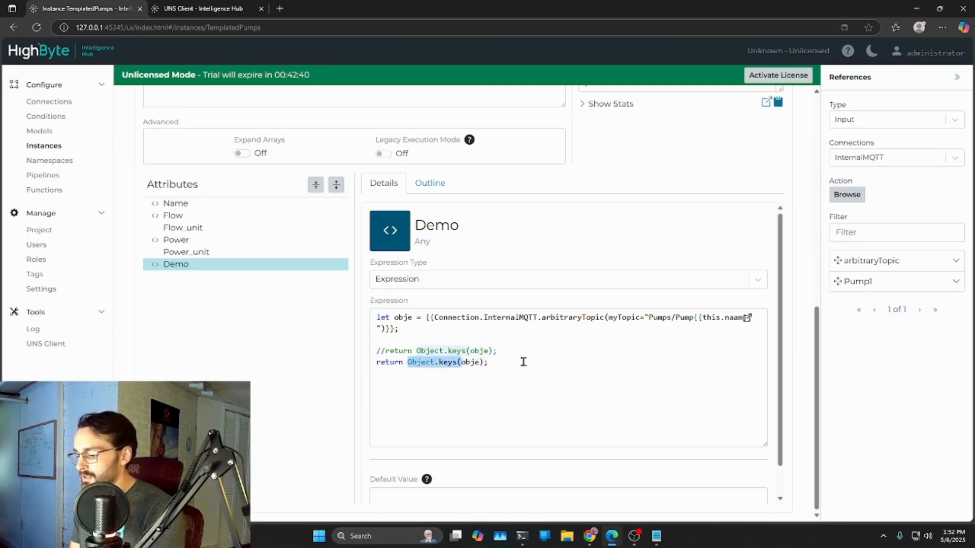
{"action": "key", "text": "BackSpace"}
{"action": "left_click", "coordinate": [428, 362]}
{"action": "key", "text": "BackSpace"}
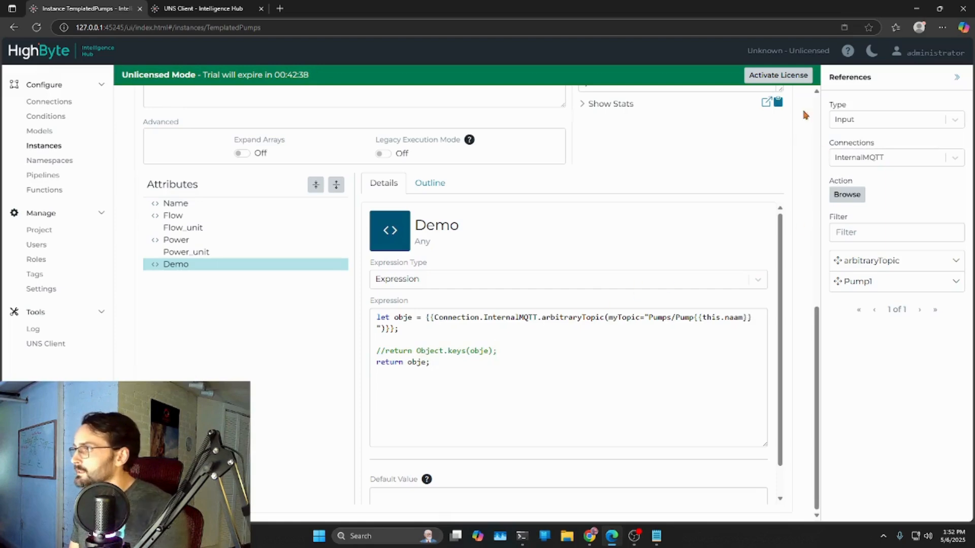
- Save and test the TemplatedPumps instance, and examine the flow key and its value in the Demo payloads
{"action": "scroll", "coordinate": [675, 283], "scroll_direction": "up", "scroll_amount": 10}
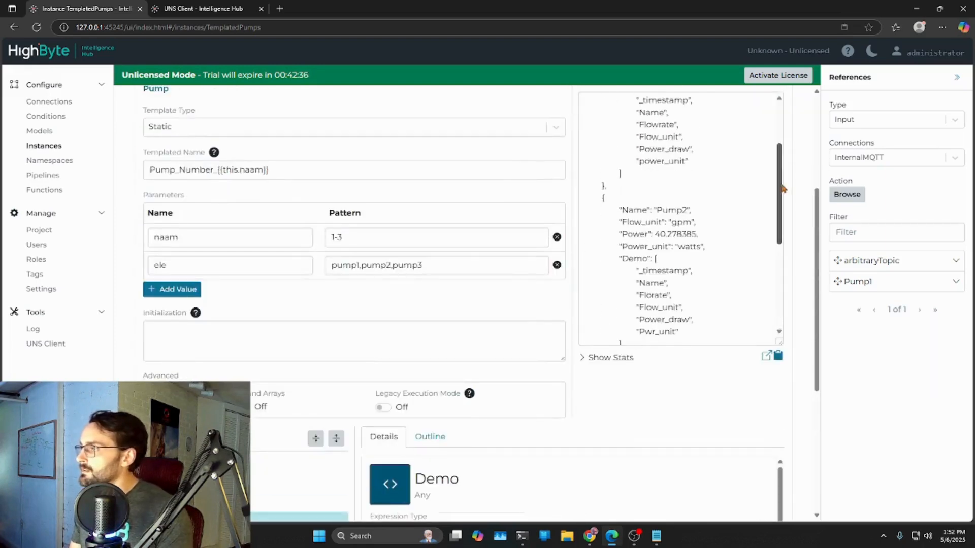
{"action": "left_click", "coordinate": [768, 248]}
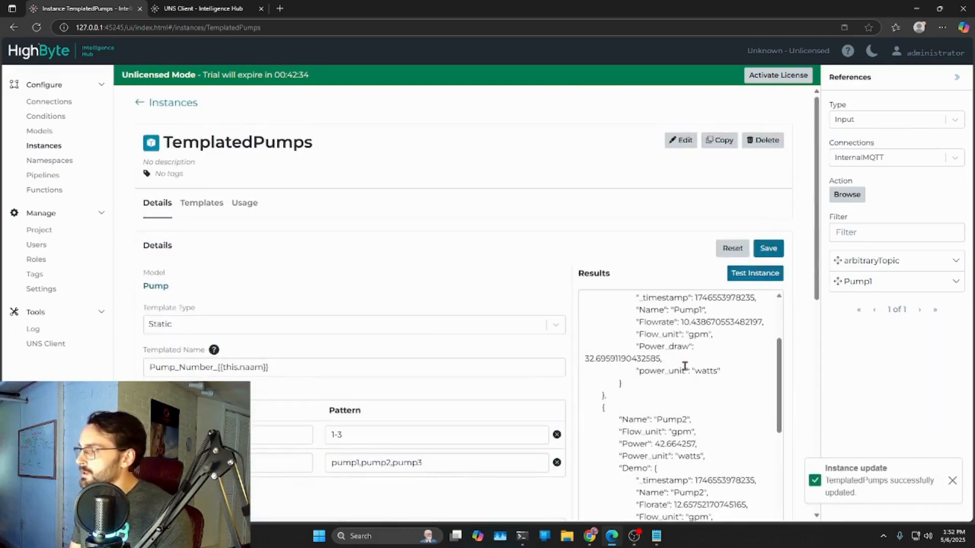
{"action": "scroll", "coordinate": [763, 380], "scroll_direction": "down", "scroll_amount": 3}
{"action": "left_click_drag", "start_coordinate": [676, 352], "coordinate": [748, 351]}
{"action": "scroll", "coordinate": [811, 350], "scroll_direction": "down", "scroll_amount": 2}
- Enlarge the Demo expression editor, remove the return obje; line and uncomment return Object.keys(obje);
{"action": "scroll", "coordinate": [812, 350], "scroll_direction": "down", "scroll_amount": 7}
{"action": "left_click_drag", "start_coordinate": [772, 348], "coordinate": [765, 463]}
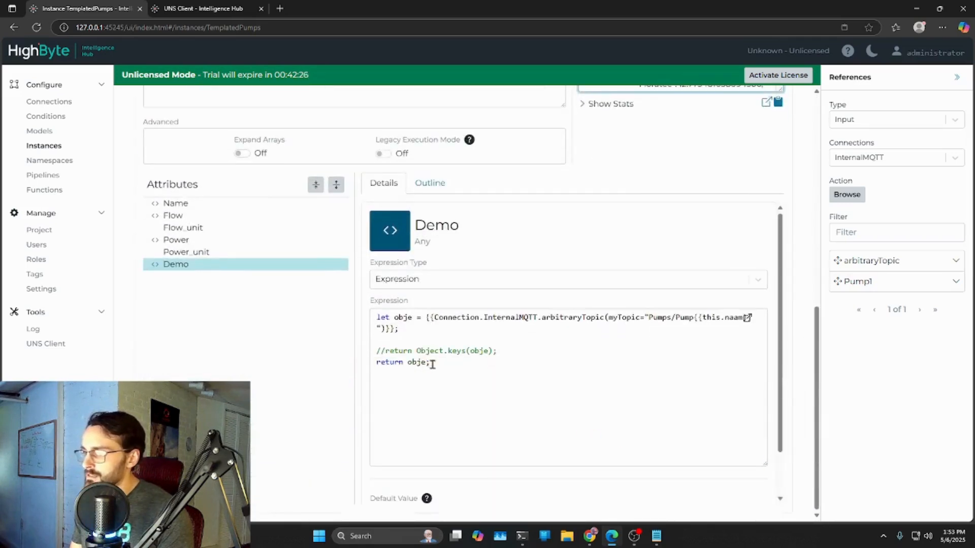
{"action": "left_click_drag", "start_coordinate": [431, 363], "coordinate": [367, 353]}
{"action": "key", "text": "BackSpace"}
{"action": "key", "text": "BackSpace"}
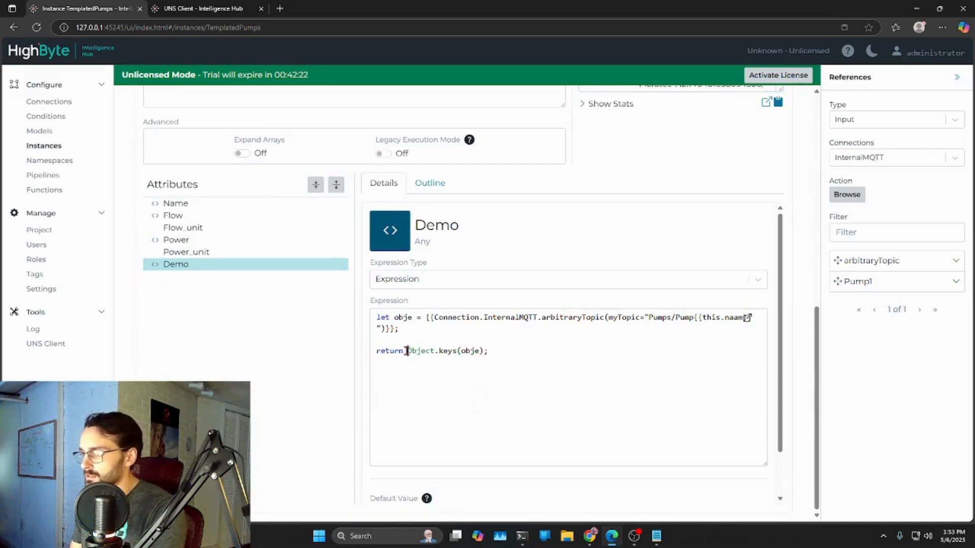
- Change the Demo return statement to return obje[Object.keys(obje)[]];, leaving the inner index empty
{"action": "left_click", "coordinate": [407, 351]}
{"action": "type", "text": "obje"}
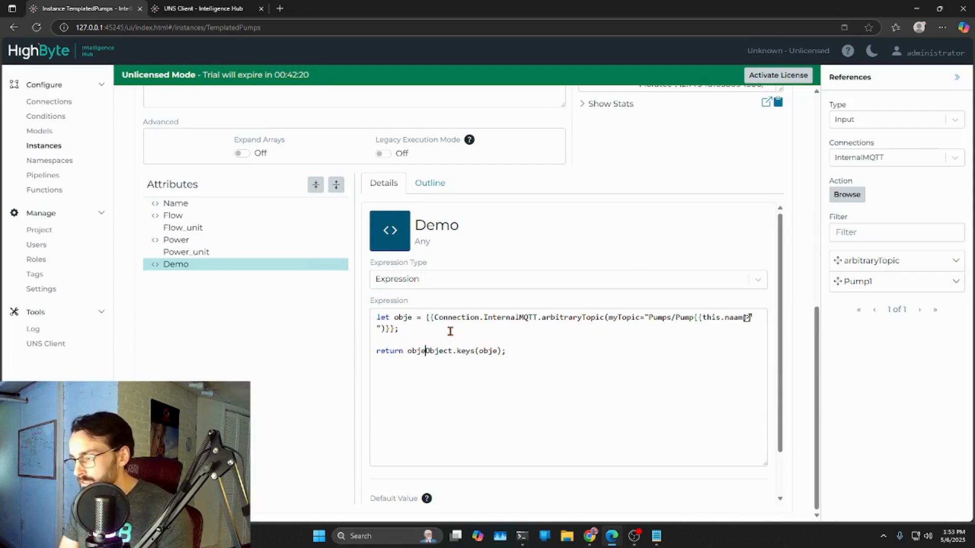
{"action": "type", "text": "["}
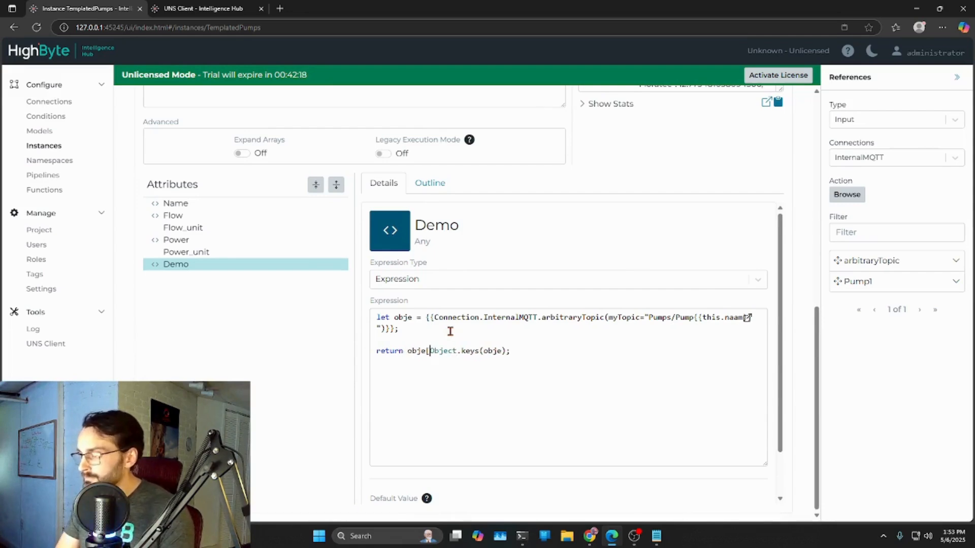
{"action": "left_click_drag", "start_coordinate": [427, 351], "coordinate": [414, 351]}
{"action": "left_click", "coordinate": [427, 351]}
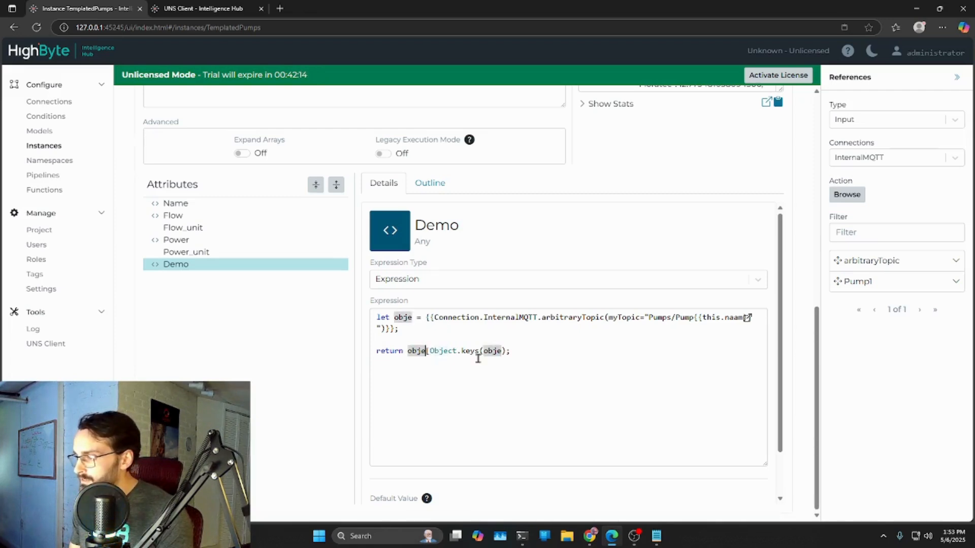
{"action": "left_click", "coordinate": [508, 350]}
{"action": "type", "text": "]"}
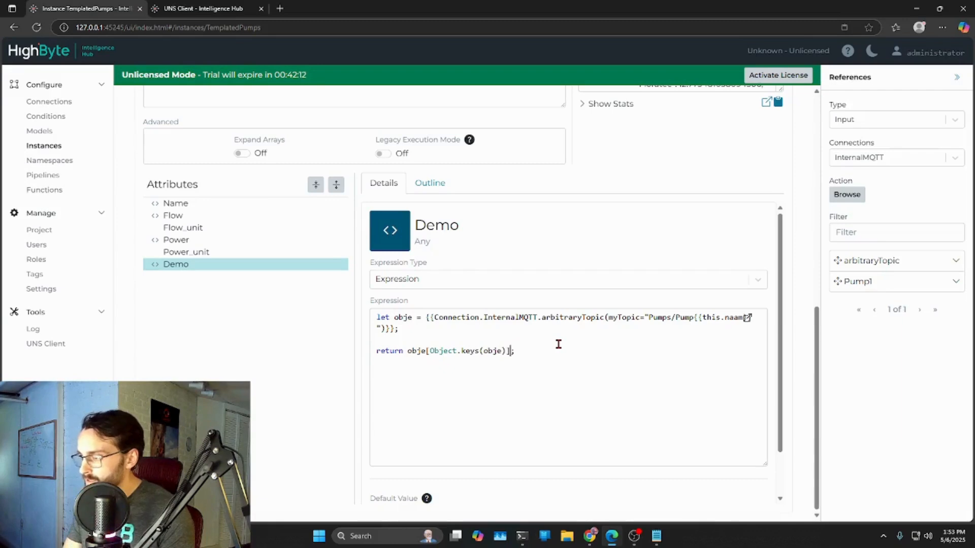
{"action": "left_click_drag", "start_coordinate": [506, 351], "coordinate": [428, 351]}
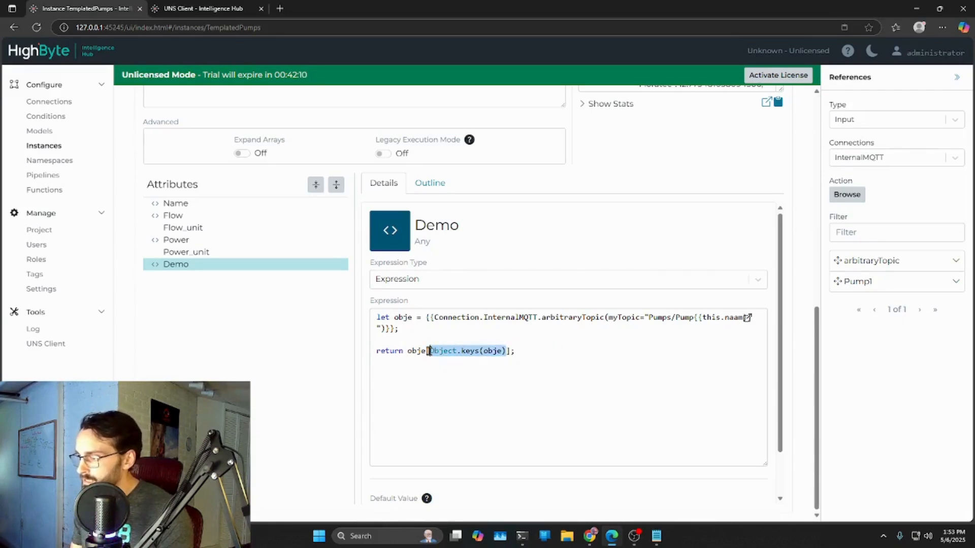
{"action": "left_click", "coordinate": [483, 384]}
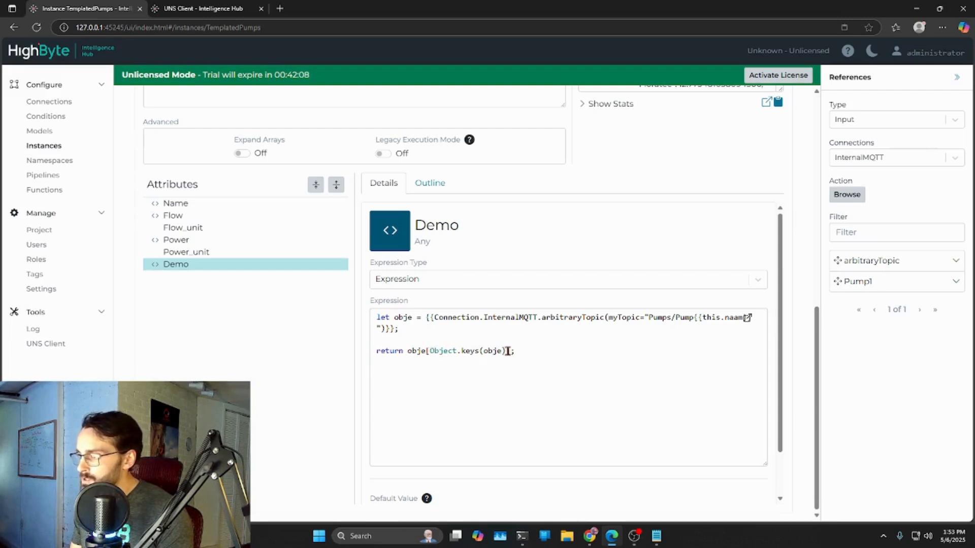
- Write a scratch line below the return statement showing obje["flowrate"] and obje[variables] as ways to access a property, and delete it
{"action": "left_click", "coordinate": [552, 353]}
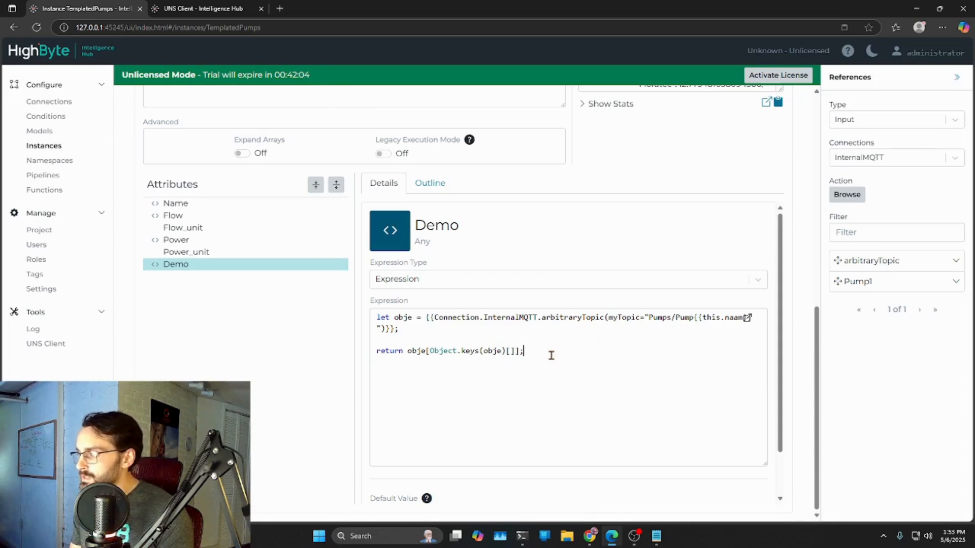
{"action": "key", "text": "Return"}
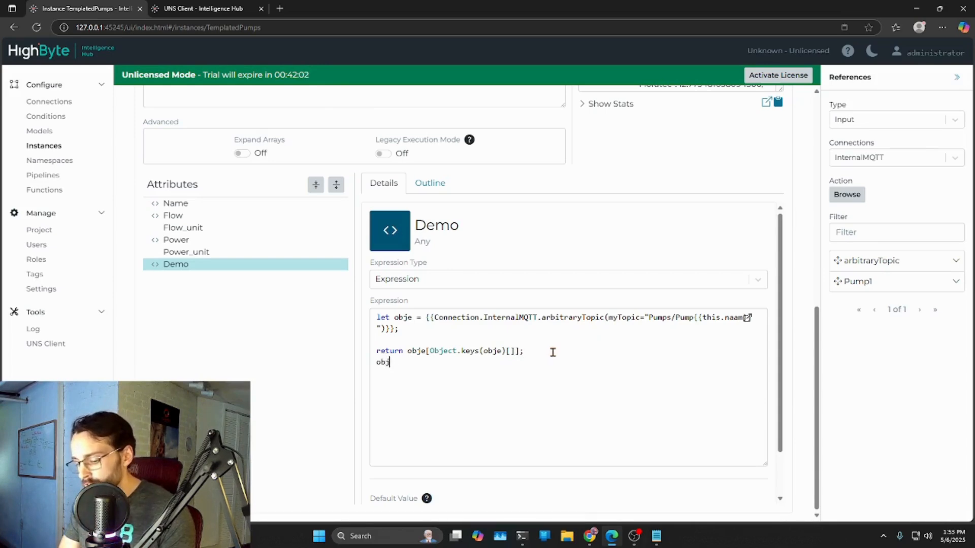
{"action": "type", "text": "obje.flow"}
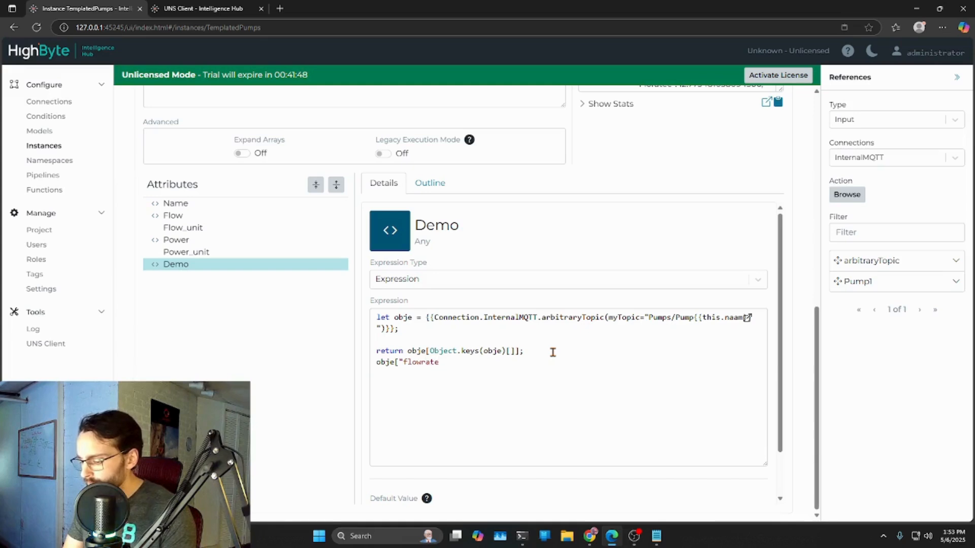
{"action": "mouse_move", "coordinate": [402, 363]}
{"action": "left_mouse_down"}
{"action": "mouse_move", "coordinate": [442, 362]}
{"action": "mouse_move", "coordinate": [396, 365]}
{"action": "left_mouse_up"}
{"action": "left_click", "coordinate": [453, 378]}
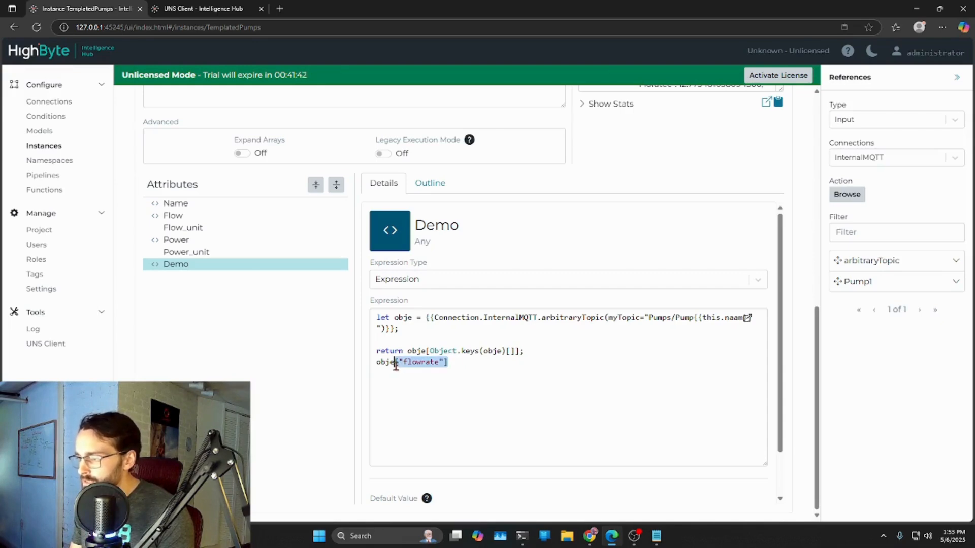
{"action": "key", "text": "BackSpace"}
{"action": "type", "text": ".flowra"}
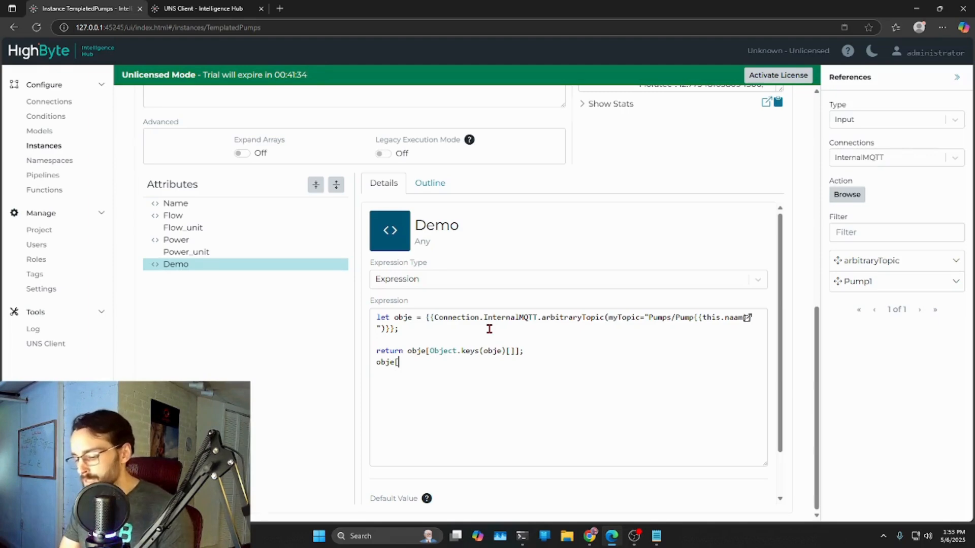
{"action": "type", "text": "]"}
{"action": "left_click_drag", "start_coordinate": [446, 364], "coordinate": [395, 363]}
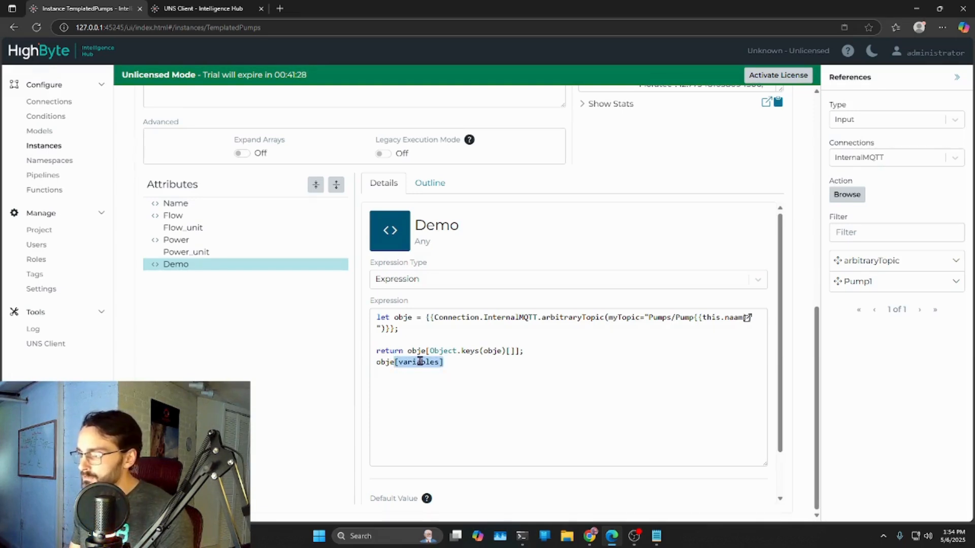
{"action": "left_click_drag", "start_coordinate": [450, 364], "coordinate": [377, 363]}
{"action": "key", "text": "BackSpace"}
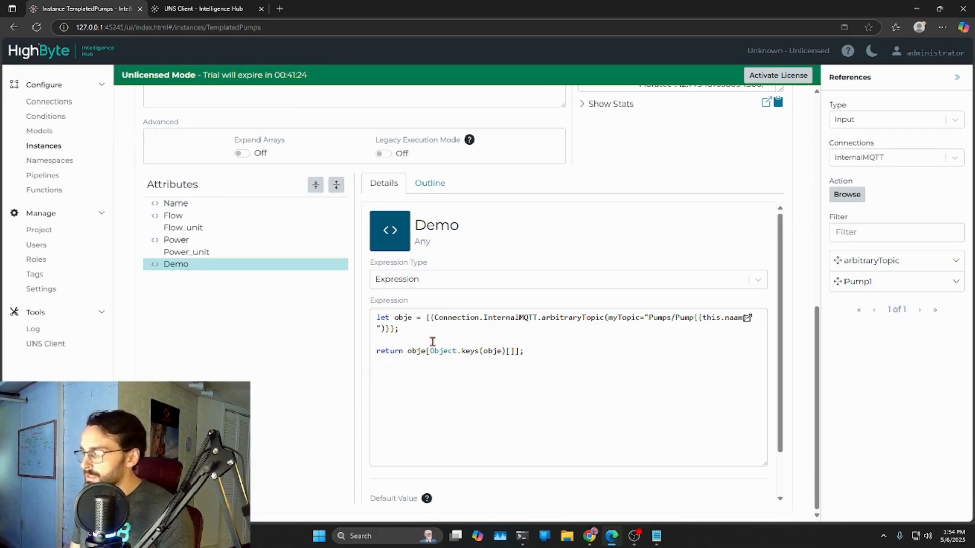
- Fill in index 2 so the Demo expression ends with return obje[Object.keys(obje)[2]];
{"action": "left_click_drag", "start_coordinate": [438, 351], "coordinate": [506, 350]}
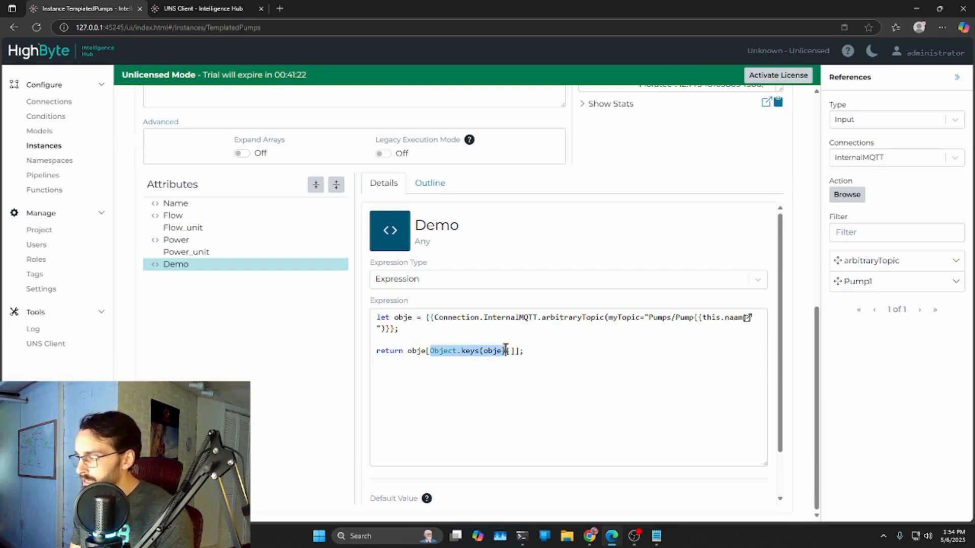
{"action": "left_click", "coordinate": [514, 351]}
{"action": "type", "text": "2"}
{"action": "double_click", "coordinate": [420, 351]}
{"action": "left_click_drag", "start_coordinate": [425, 351], "coordinate": [523, 350]}
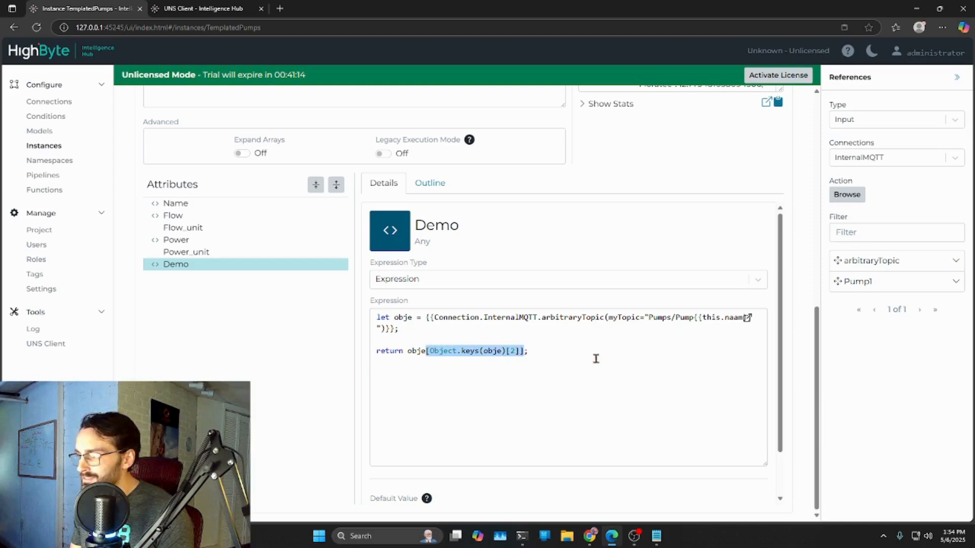
{"action": "left_click", "coordinate": [546, 392]}
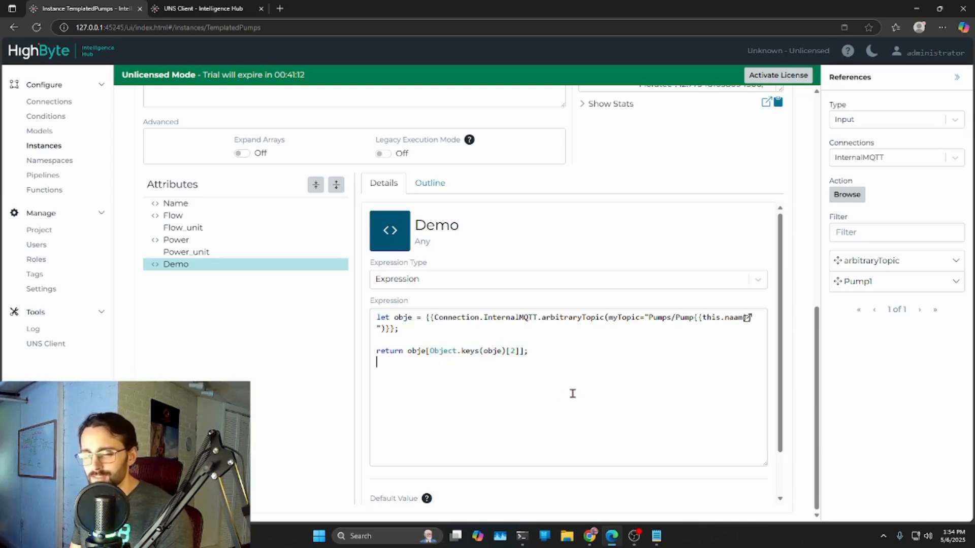
{"action": "scroll", "coordinate": [609, 392], "scroll_direction": "up", "scroll_amount": 8}
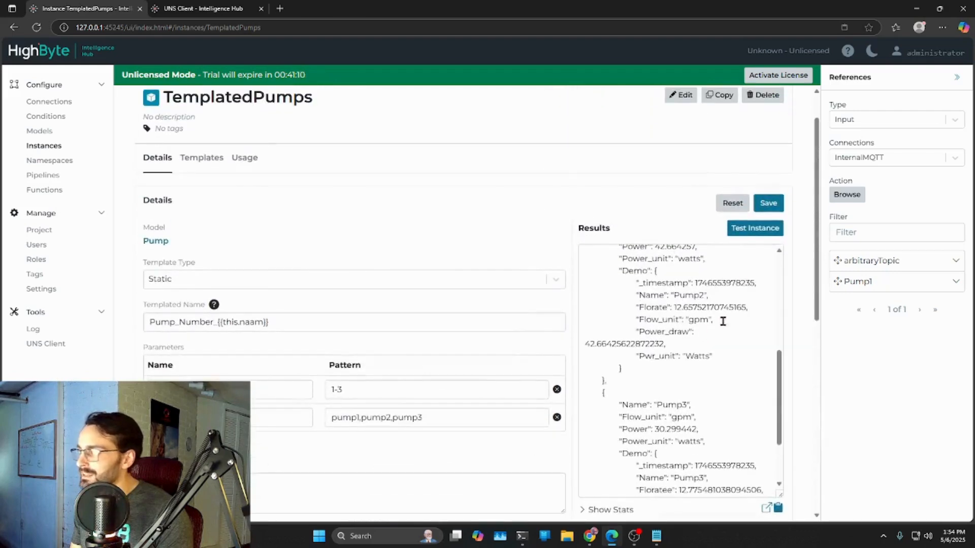
- Save the TemplatedPumps instance, test it, and check the Demo values returned for the pumps
{"action": "left_click", "coordinate": [767, 204]}
{"action": "left_click", "coordinate": [753, 228]}
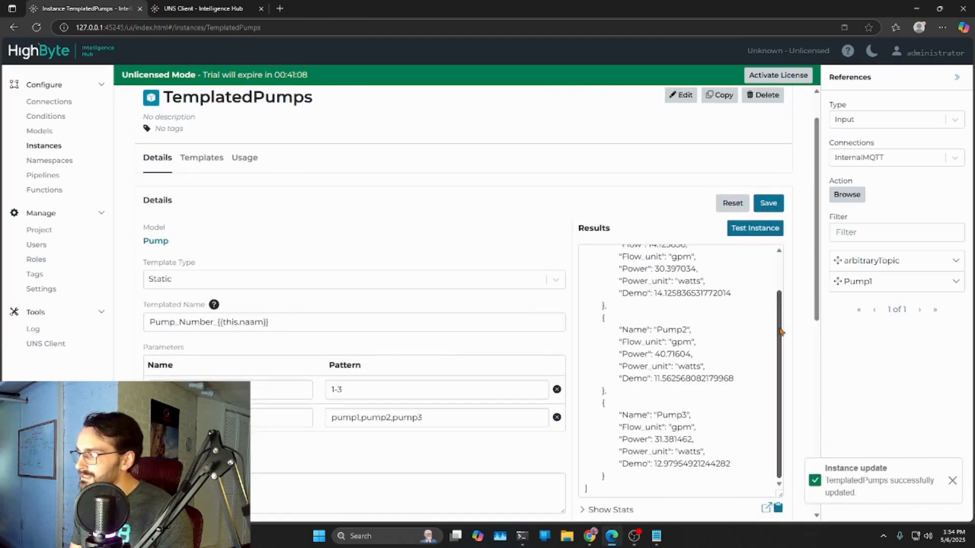
{"action": "scroll", "coordinate": [708, 338], "scroll_direction": "down", "scroll_amount": 2}
{"action": "scroll", "coordinate": [707, 338], "scroll_direction": "down", "scroll_amount": 1}
{"action": "left_click_drag", "start_coordinate": [652, 277], "coordinate": [734, 277]}
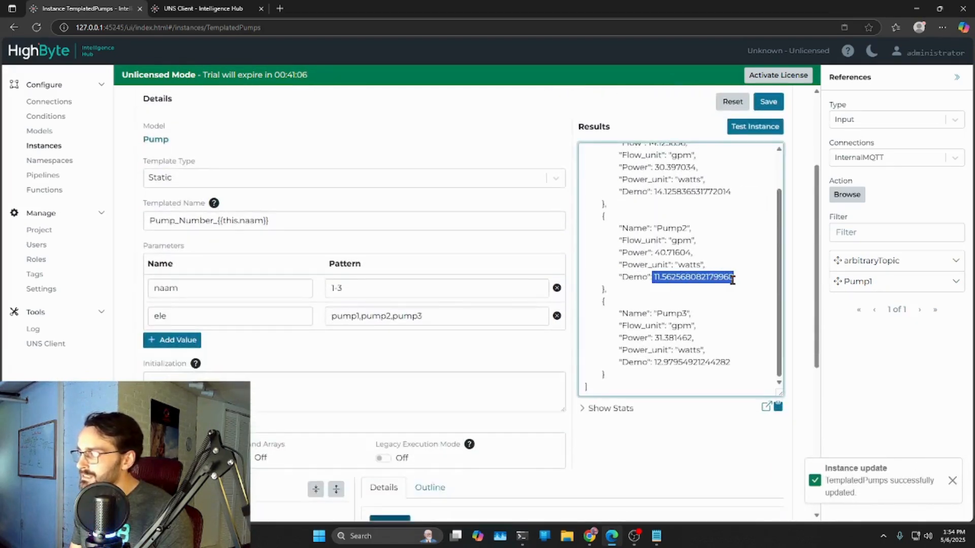
{"action": "left_click_drag", "start_coordinate": [653, 192], "coordinate": [732, 192]}
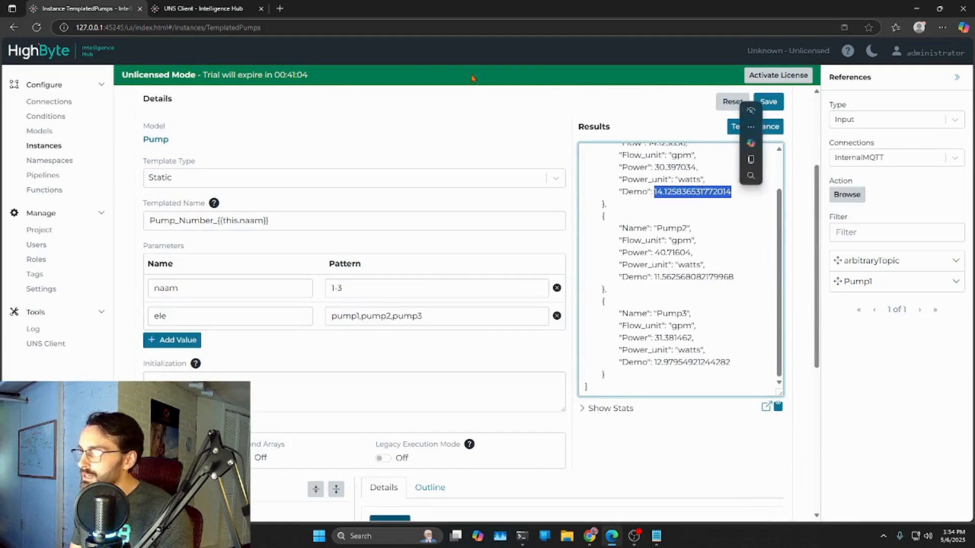
- Inspect the Pump2 and Pump3 payloads in the UNS Client to compare the flow key names and their positions
{"action": "left_click", "coordinate": [179, 7]}
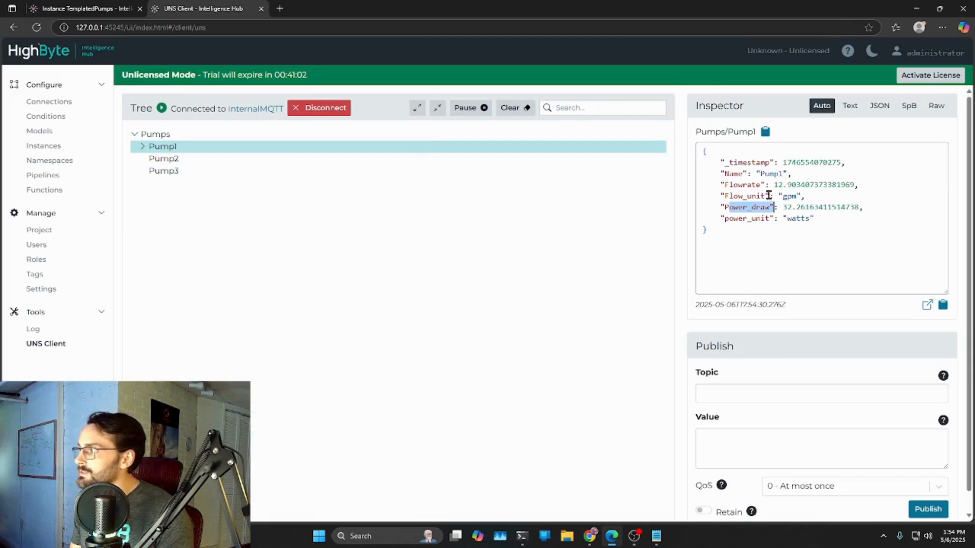
{"action": "left_click", "coordinate": [233, 158]}
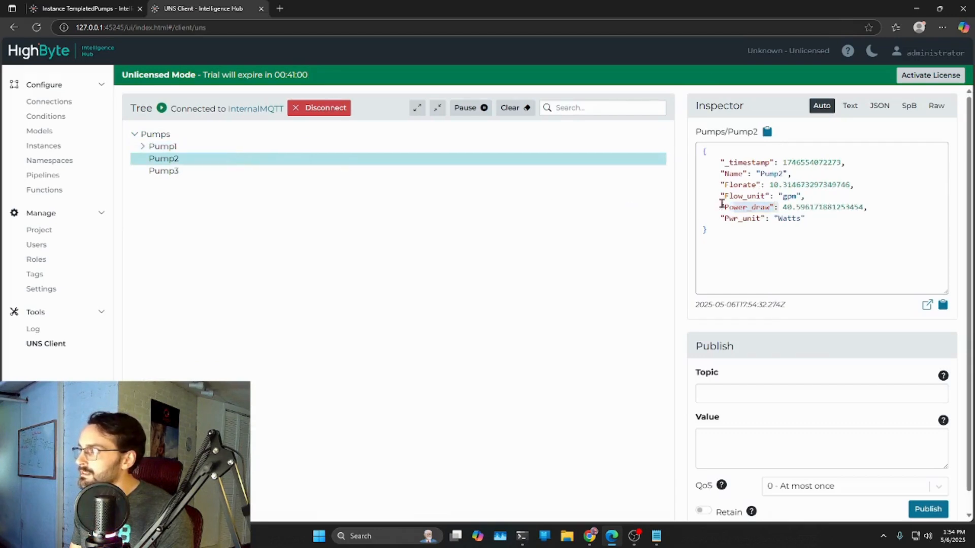
{"action": "left_click", "coordinate": [238, 173]}
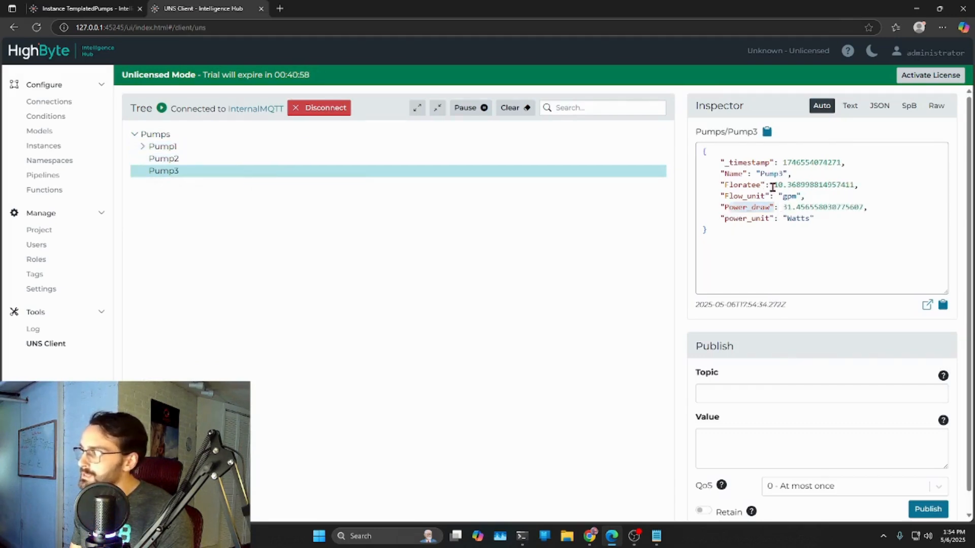
{"action": "left_click_drag", "start_coordinate": [773, 185], "coordinate": [855, 185]}
- Back in the TemplatedPumps instance, replace the Flow expression with a copy of the full Demo expression ending in return obje[Object.keys(obje)[2]];
{"action": "left_click", "coordinate": [113, 9]}
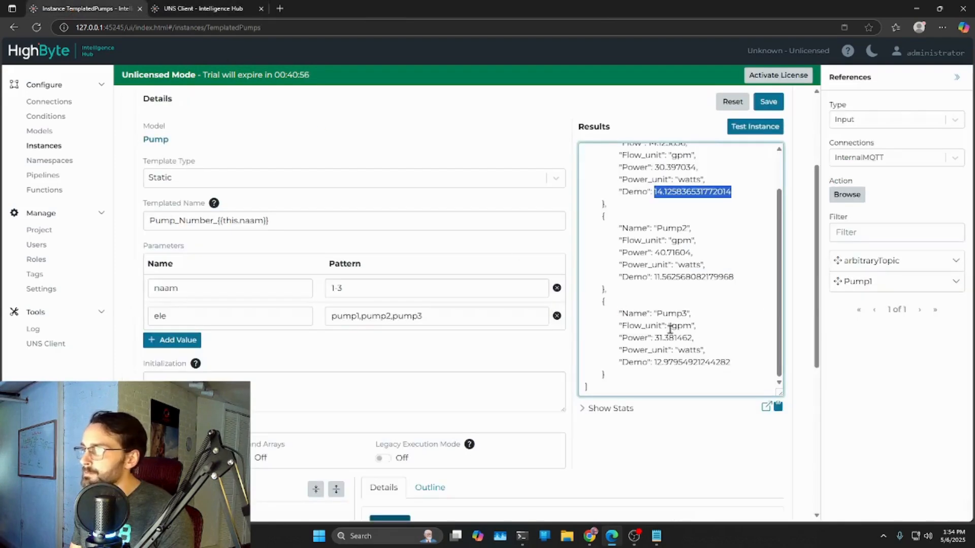
{"action": "scroll", "coordinate": [649, 323], "scroll_direction": "down", "scroll_amount": 7}
{"action": "left_click", "coordinate": [534, 342]}
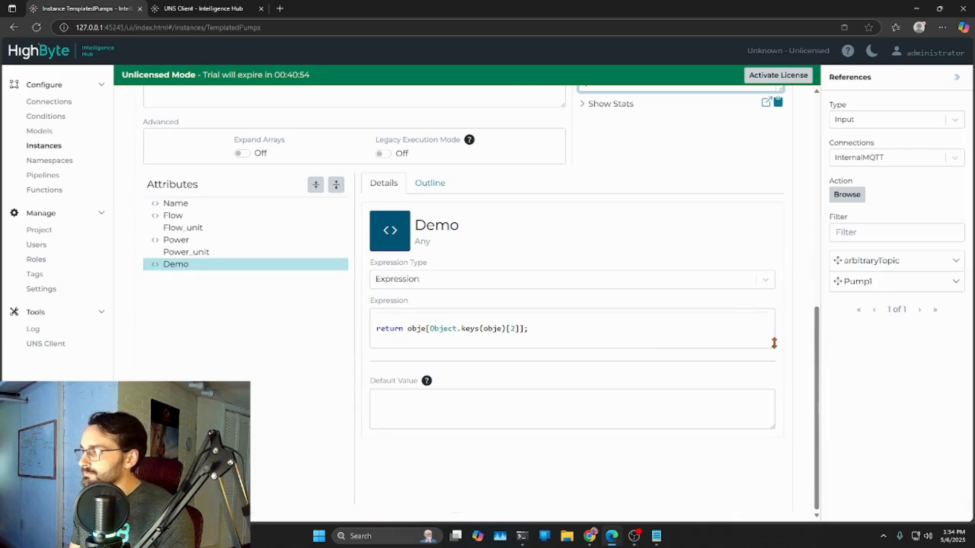
{"action": "type", "text": "let obje = {{Connection.InternalMQTT.arbitraryTopic(myTopic=\"Pumps/Pump{{this.name}}\")}};"}
{"action": "left_click_drag", "start_coordinate": [543, 350], "coordinate": [363, 307]}
{"action": "key", "text": "ctrl+c"}
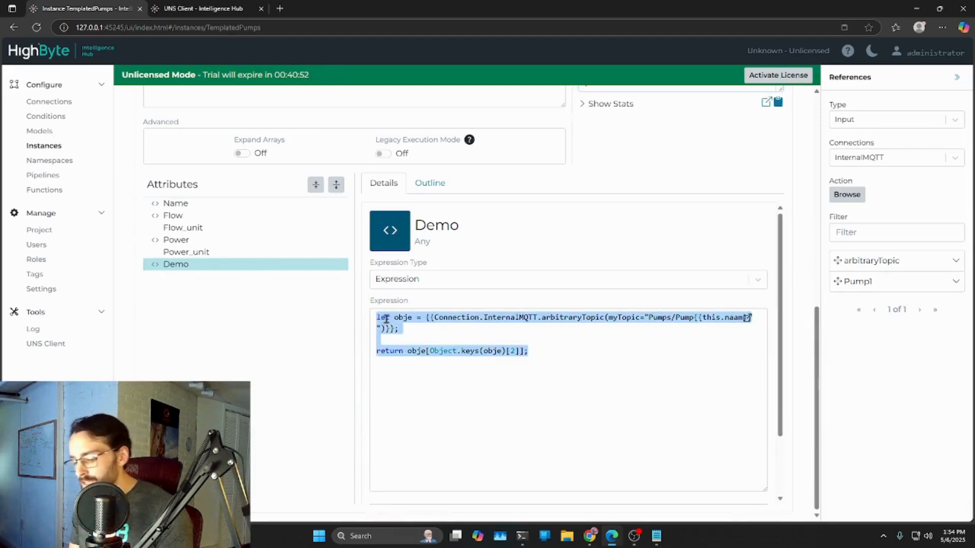
{"action": "left_click", "coordinate": [185, 218]}
{"action": "left_click_drag", "start_coordinate": [481, 343], "coordinate": [363, 302]}
{"action": "key", "text": "ctrl+v"}
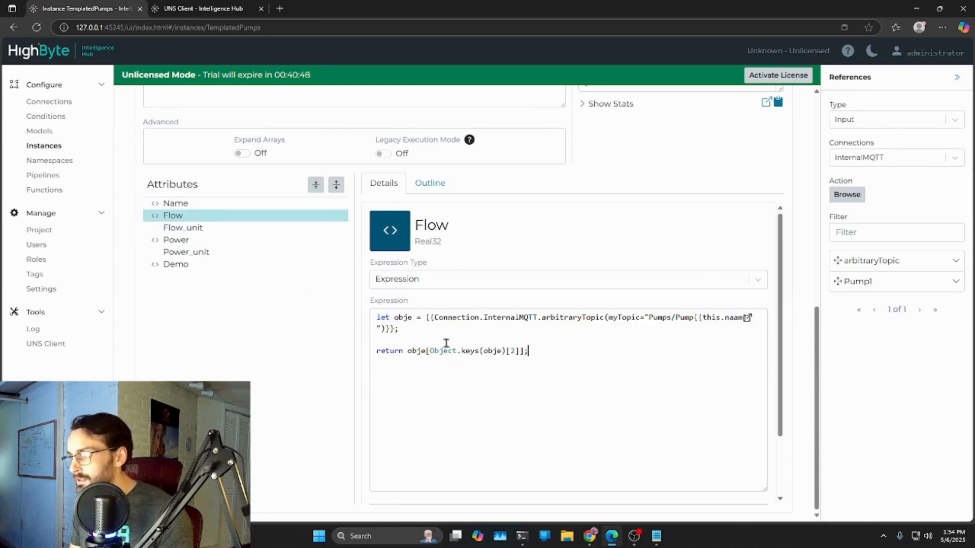
- Clear the whole expression of the Demo attribute, leaving it empty
{"action": "left_click", "coordinate": [186, 265]}
{"action": "left_click_drag", "start_coordinate": [529, 373], "coordinate": [275, 310]}
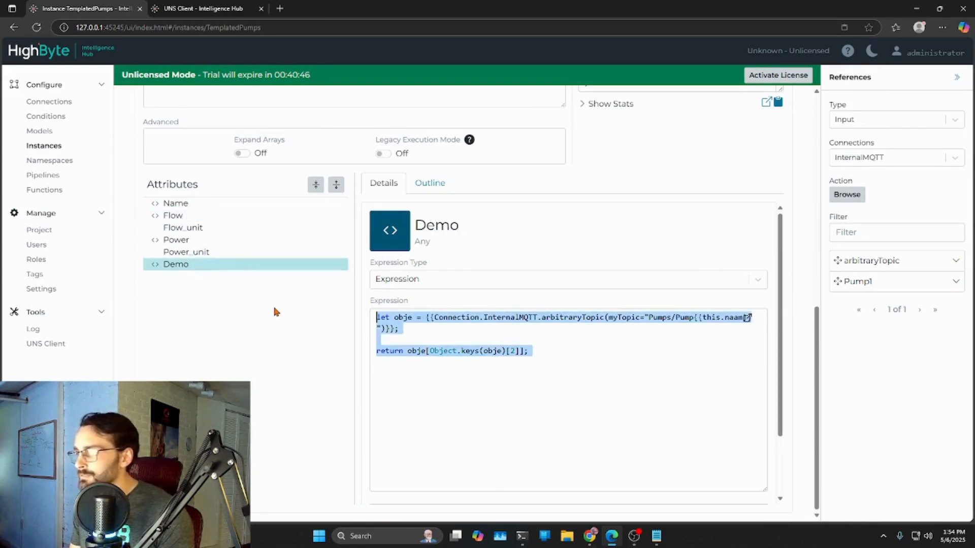
{"action": "key", "text": "BackSpace"}
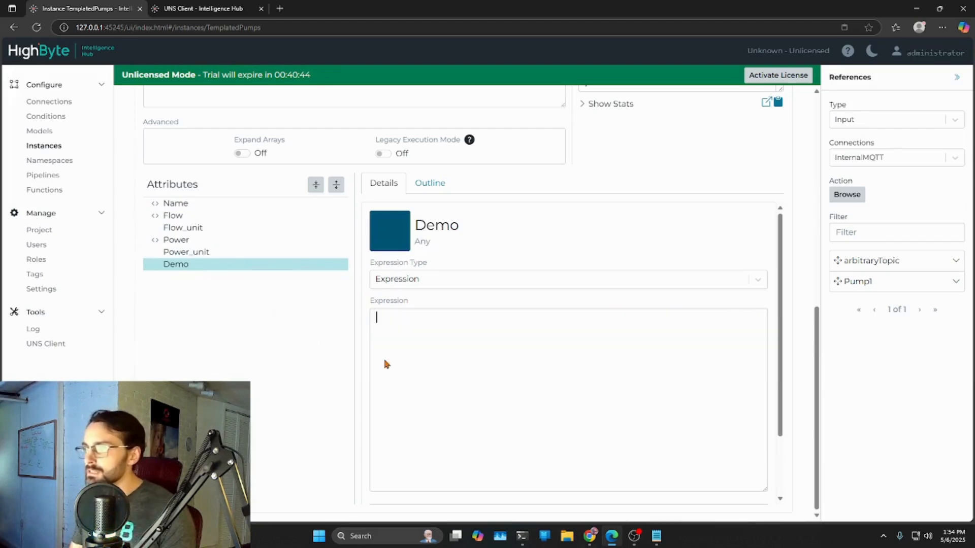
{"action": "left_click", "coordinate": [291, 359]}
- Save the instance, test it again, and review the Flow values for all three pumps in the results
{"action": "scroll", "coordinate": [797, 256], "scroll_direction": "up", "scroll_amount": 10}
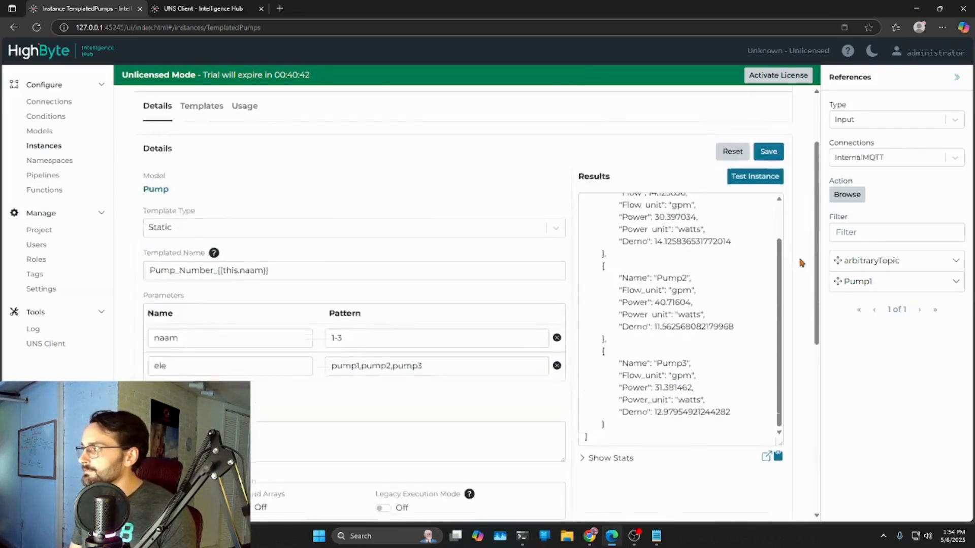
{"action": "left_click", "coordinate": [768, 248]}
{"action": "left_click", "coordinate": [750, 274]}
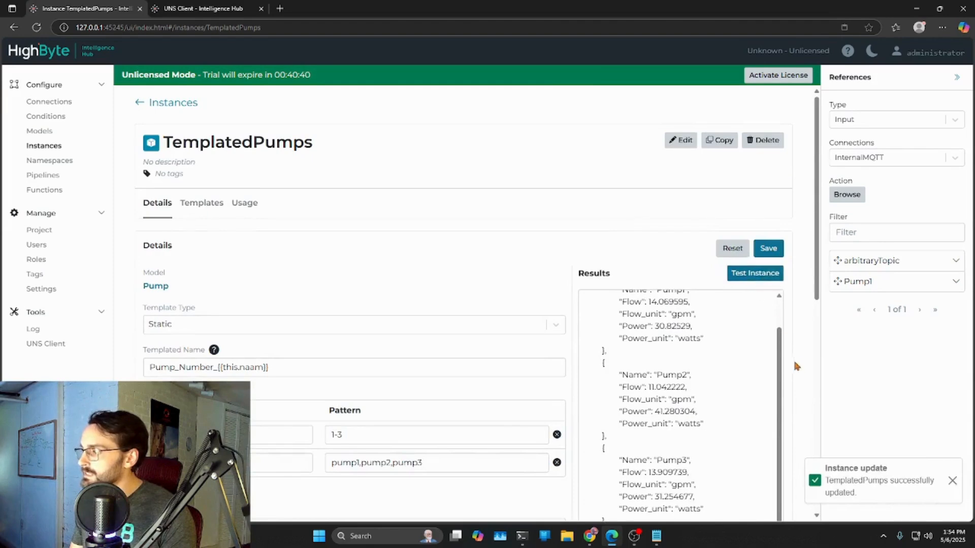
{"action": "scroll", "coordinate": [796, 366], "scroll_direction": "down", "scroll_amount": 3}
{"action": "left_click", "coordinate": [778, 286]}
{"action": "scroll", "coordinate": [778, 286], "scroll_direction": "up", "scroll_amount": 2}
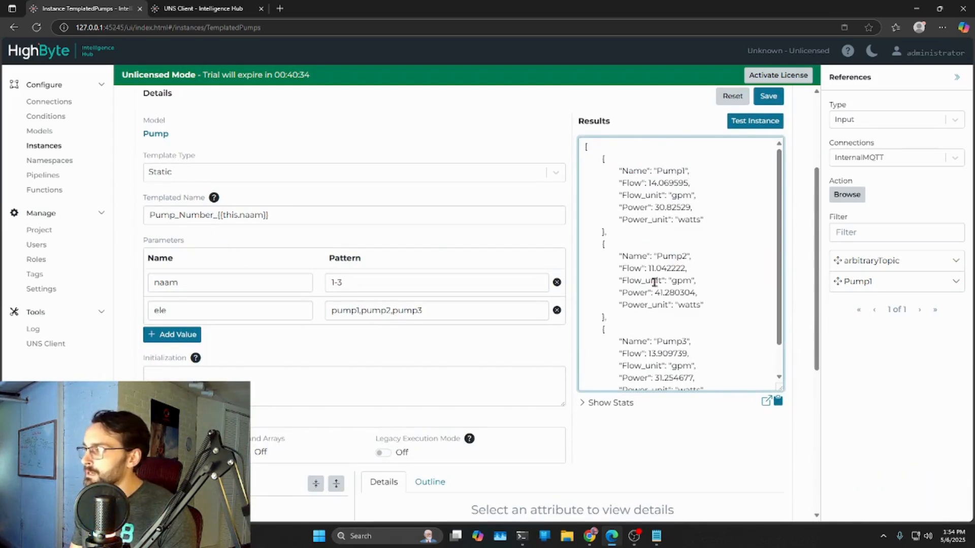
{"action": "left_click_drag", "start_coordinate": [777, 255], "coordinate": [776, 283]}
{"action": "scroll", "coordinate": [609, 386], "scroll_direction": "down", "scroll_amount": 2}
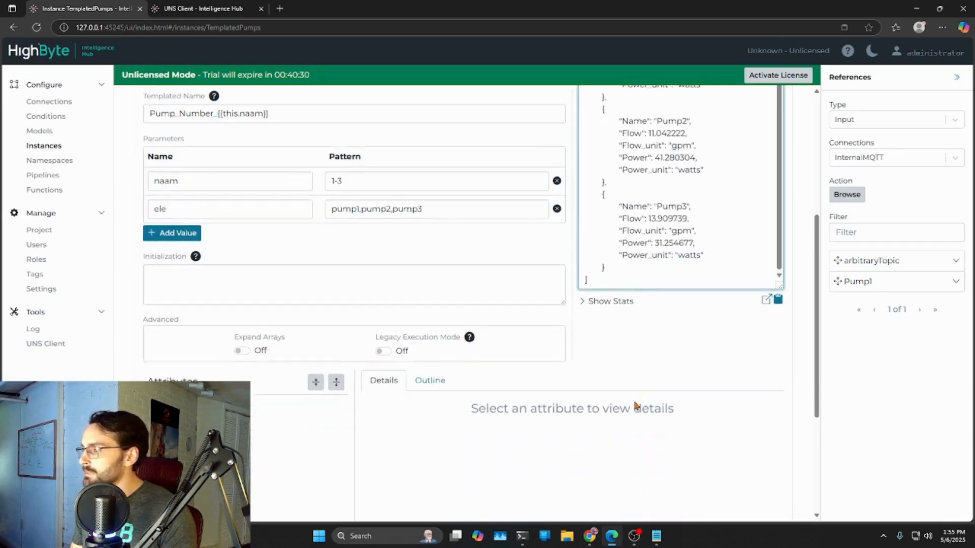
- Review the naam and ele parameter patterns and open the Flow attribute's expression
{"action": "scroll", "coordinate": [628, 396], "scroll_direction": "up", "scroll_amount": 1}
{"action": "left_click", "coordinate": [201, 233]}
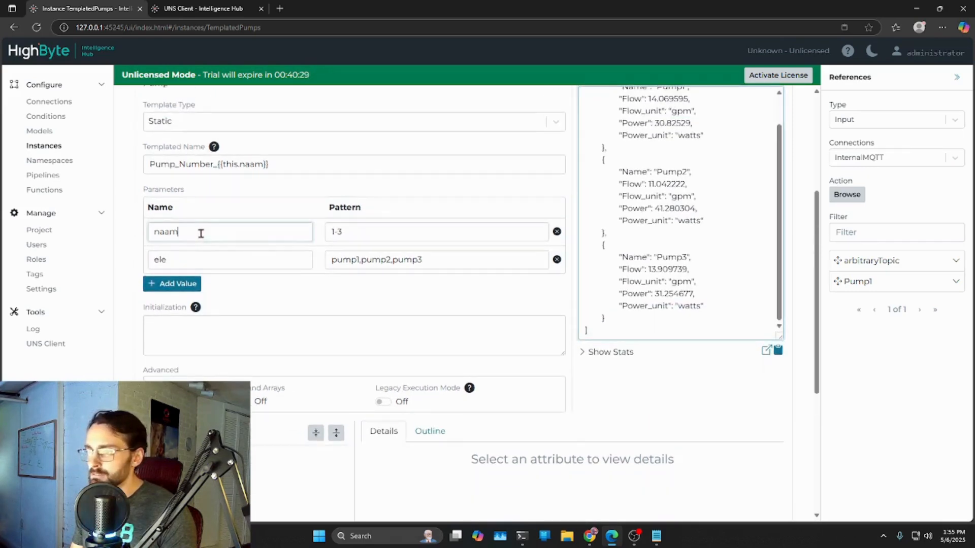
{"action": "left_click", "coordinate": [431, 274]}
{"action": "scroll", "coordinate": [494, 311], "scroll_direction": "down", "scroll_amount": 4}
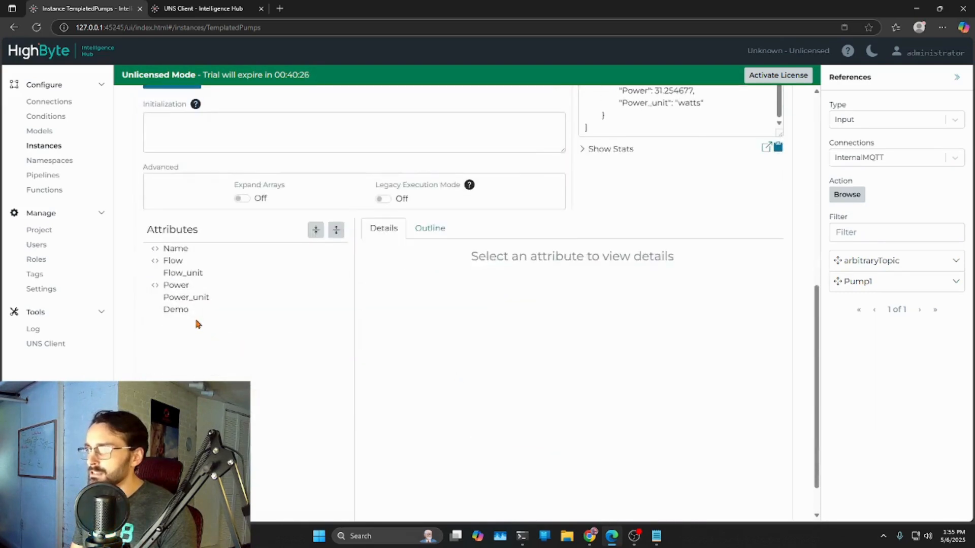
{"action": "left_click", "coordinate": [185, 261]}
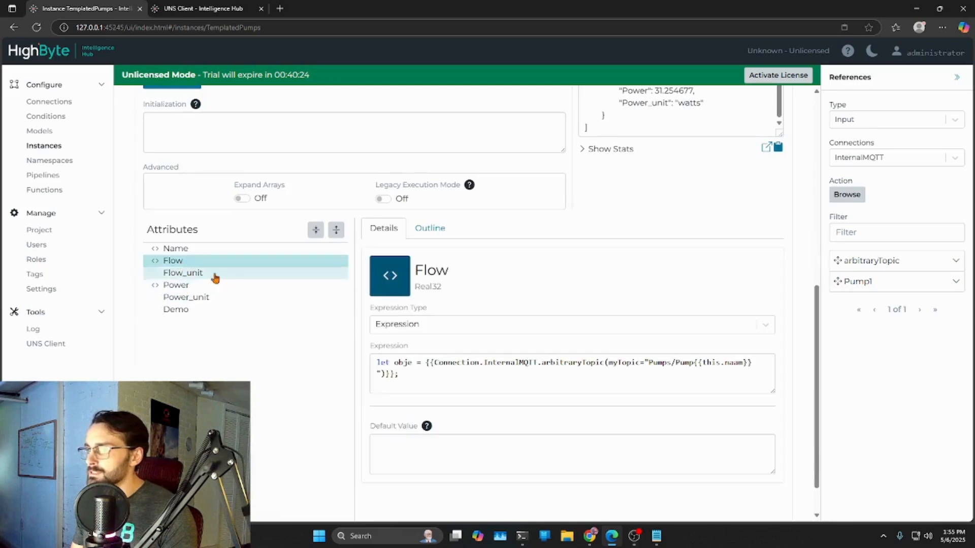
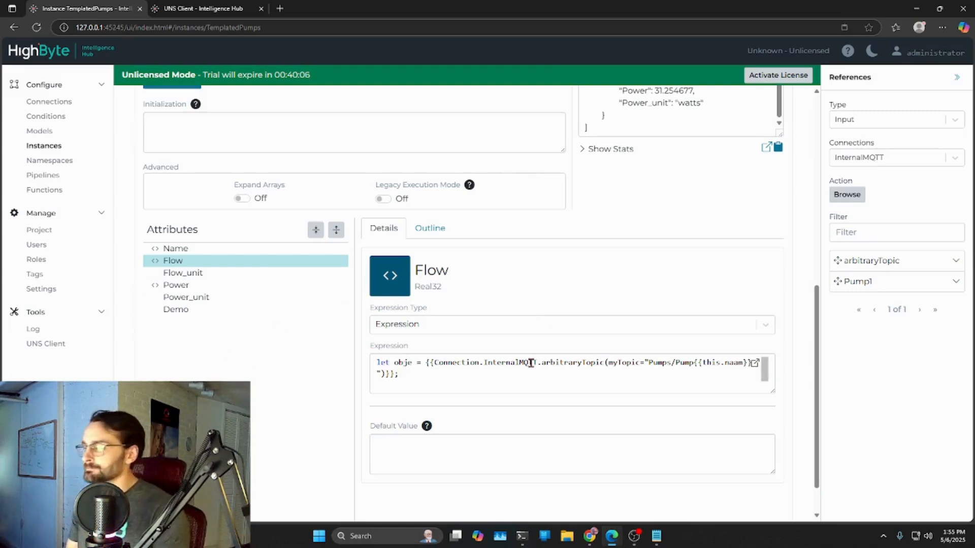
- Review the naam and ele parameter patterns of the TemplatedPumps instance against the three pump entries in the test results
{"action": "scroll", "coordinate": [537, 312], "scroll_direction": "up", "scroll_amount": 5}
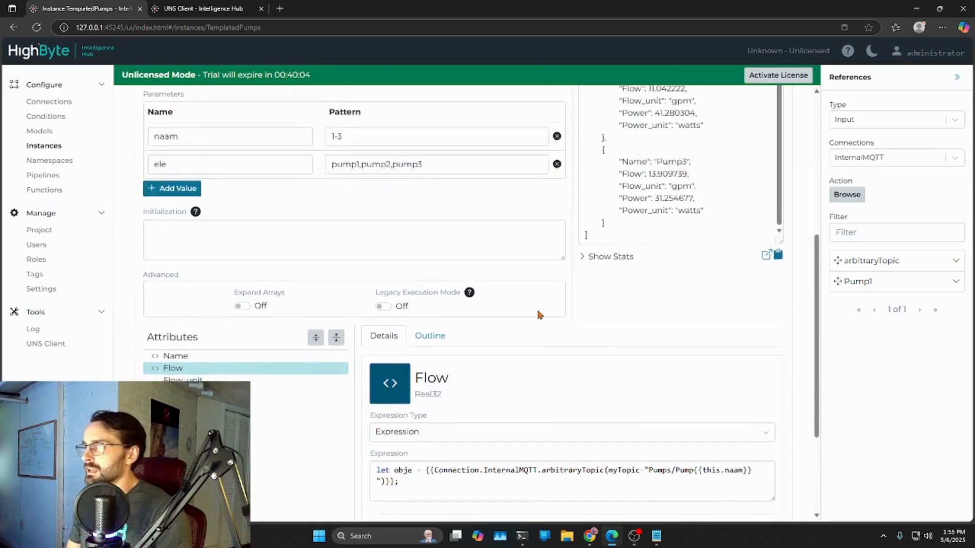
{"action": "scroll", "coordinate": [553, 327], "scroll_direction": "up", "scroll_amount": 1}
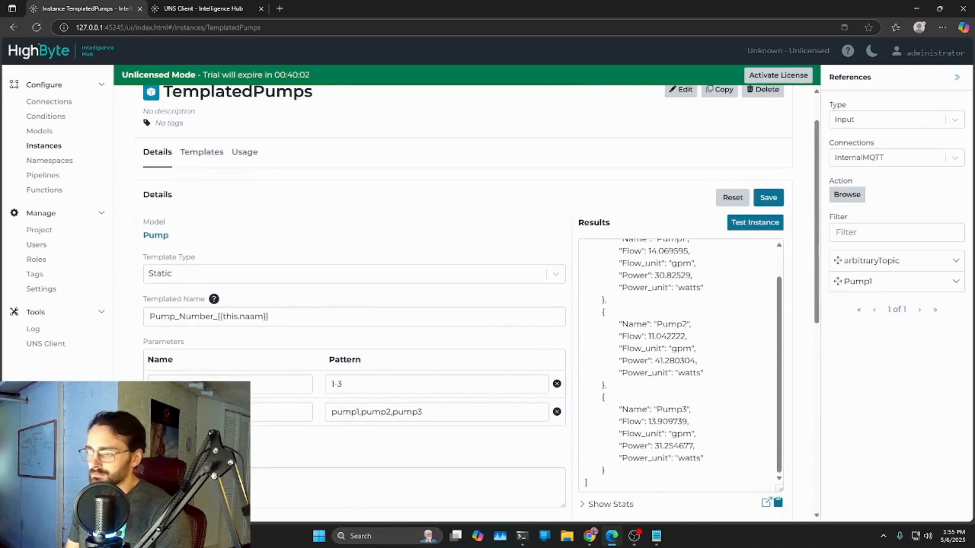
{"action": "triple_click", "coordinate": [436, 413]}
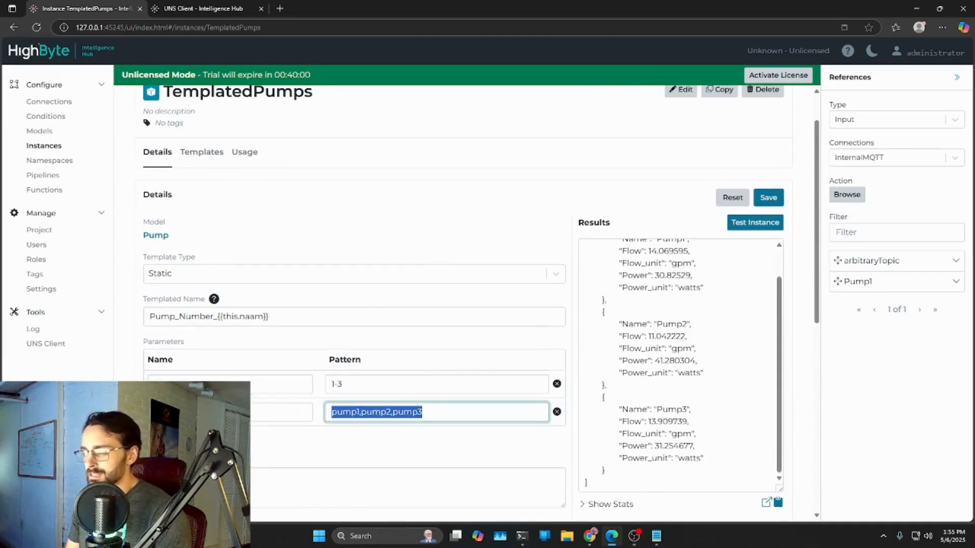
{"action": "left_click_drag", "start_coordinate": [214, 385], "coordinate": [152, 384]}
{"action": "left_click_drag", "start_coordinate": [435, 415], "coordinate": [287, 403]}
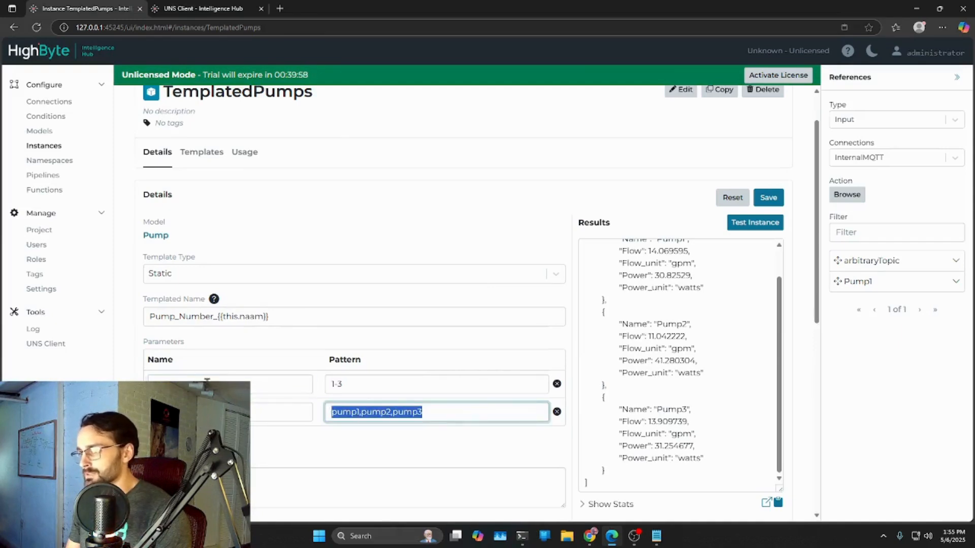
{"action": "left_click", "coordinate": [162, 382]}
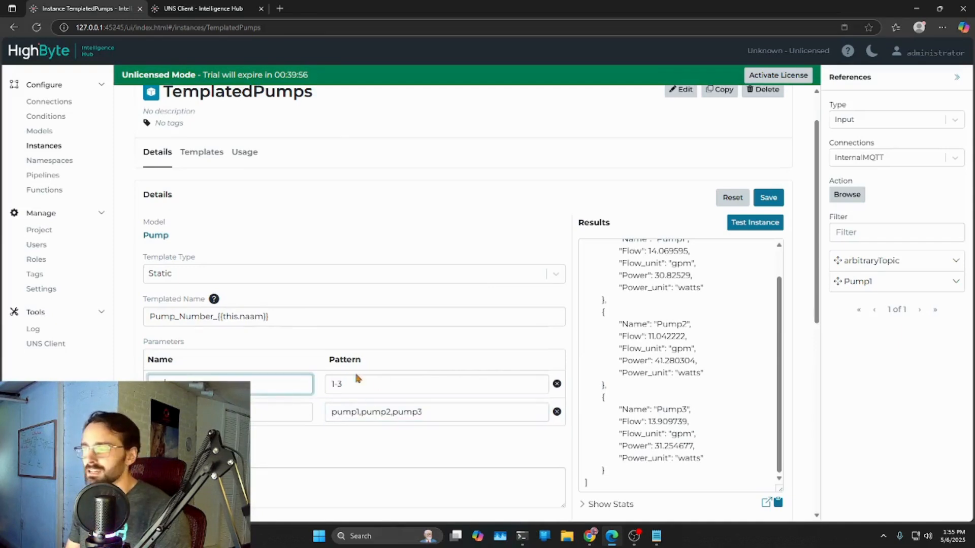
{"action": "left_click_drag", "start_coordinate": [330, 386], "coordinate": [365, 385]}
{"action": "left_click", "coordinate": [366, 386]}
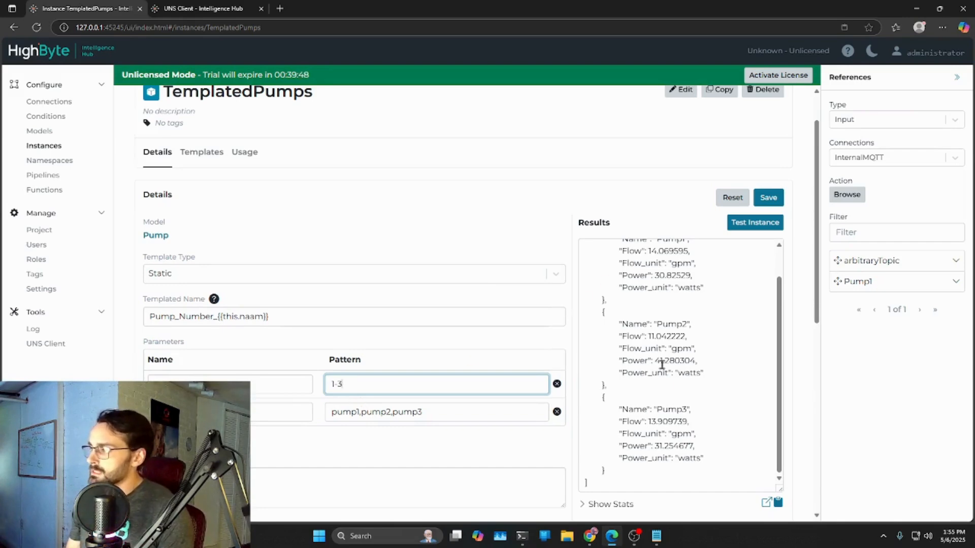
{"action": "left_click", "coordinate": [779, 342]}
{"action": "left_click_drag", "start_coordinate": [780, 342], "coordinate": [773, 305]}
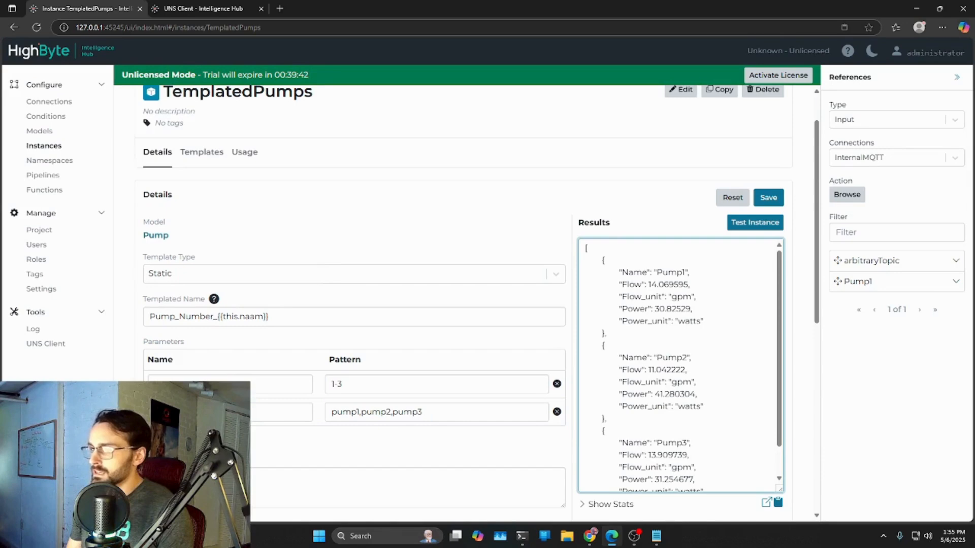
{"action": "double_click", "coordinate": [165, 384]}
{"action": "left_click", "coordinate": [165, 412]}
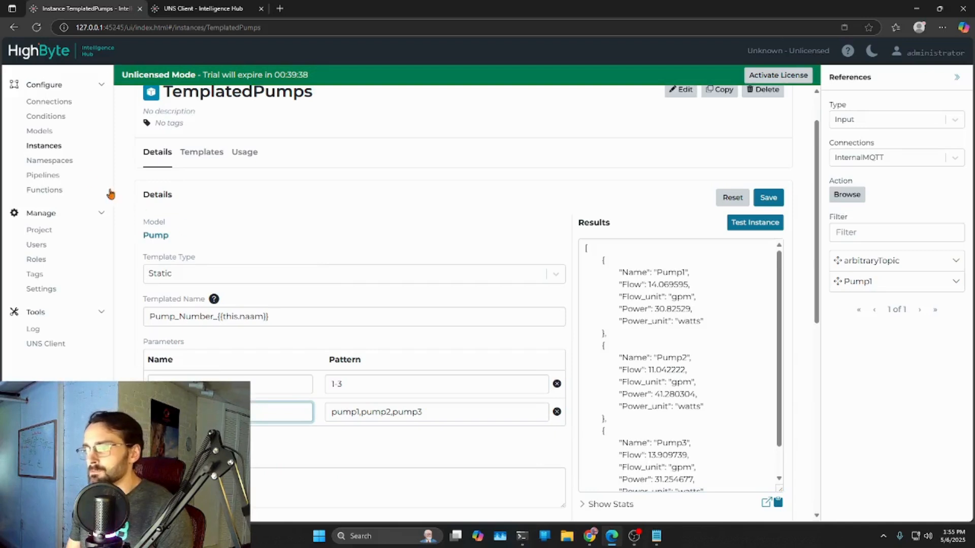
- Open the Functions page in a separate browser tab and sign in as administrator
{"action": "middle_click", "coordinate": [39, 190]}
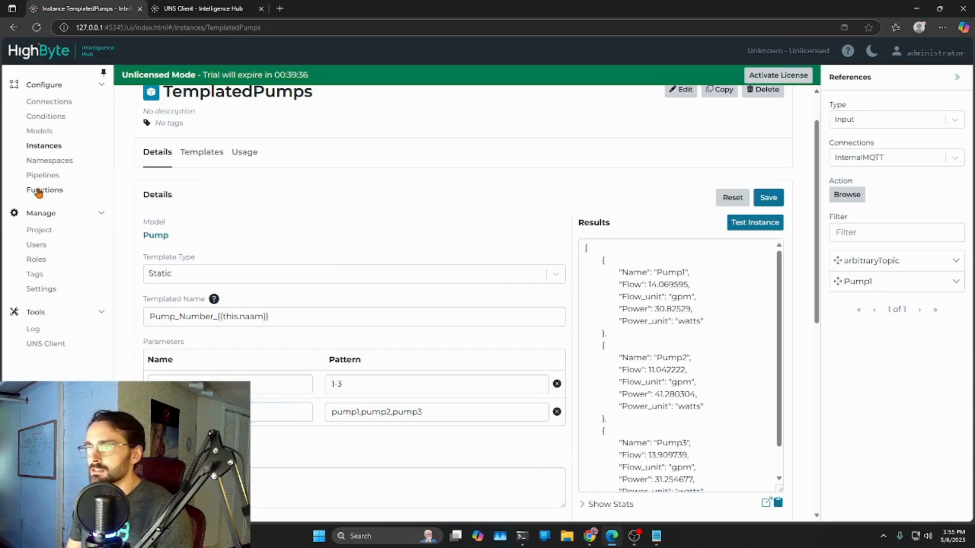
{"action": "left_click", "coordinate": [312, 9]}
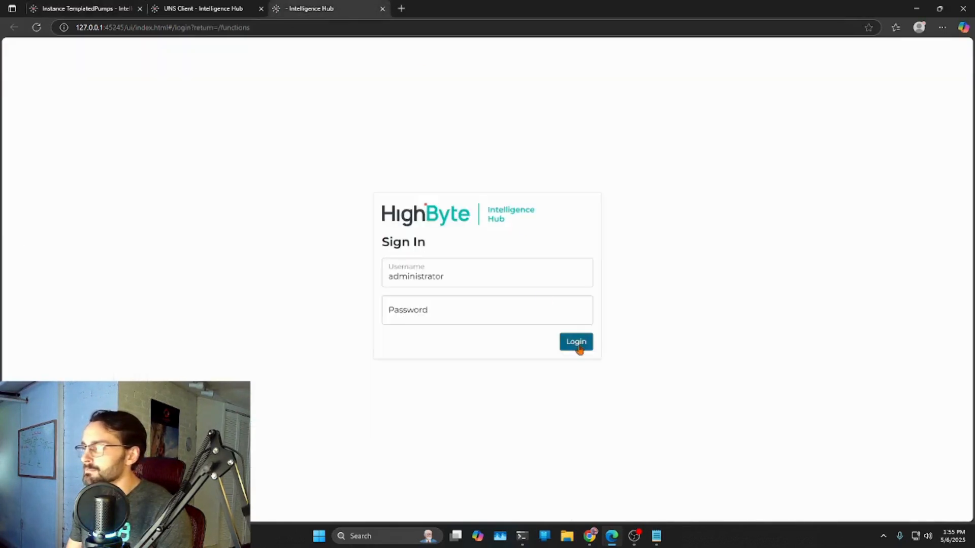
{"action": "left_click", "coordinate": [579, 344]}
- Clear all existing code from the function's code editor
{"action": "left_click_drag", "start_coordinate": [290, 413], "coordinate": [263, 203]}
{"action": "type", "text": "console.log(event.value.buttons.secondary);"}
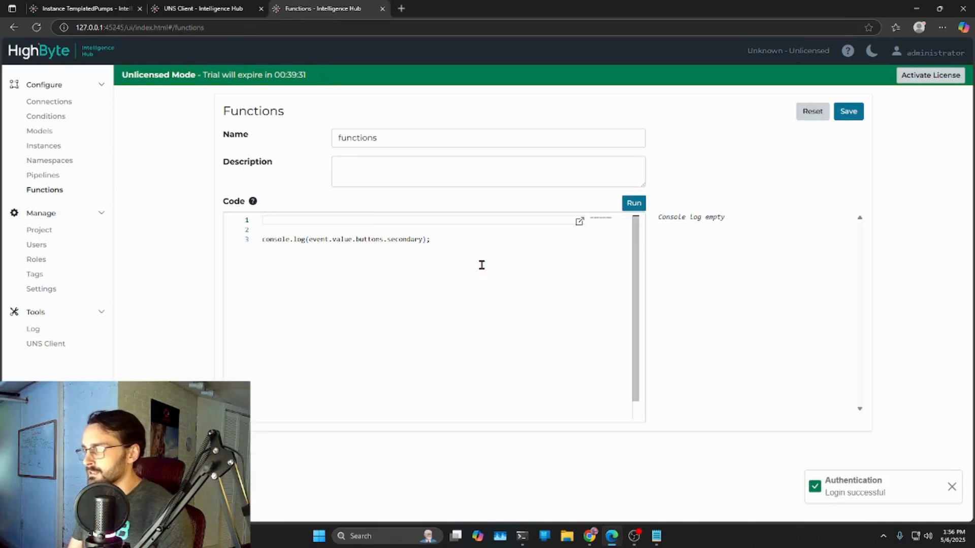
{"action": "left_click_drag", "start_coordinate": [468, 252], "coordinate": [272, 221]}
{"action": "key", "text": "BackSpace"}
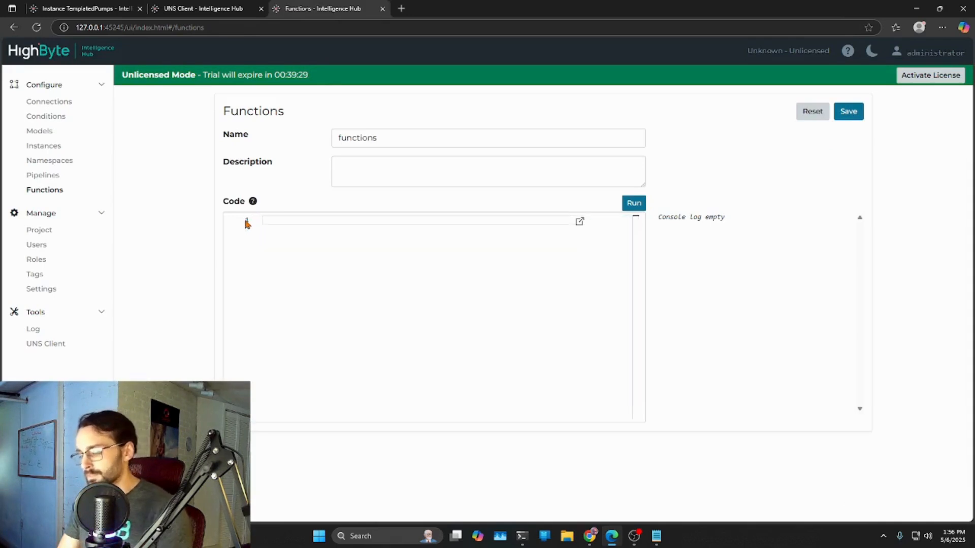
- Write a let template = []; array in the function code containing three empty objects on separate lines
{"action": "type", "text": "let template"}
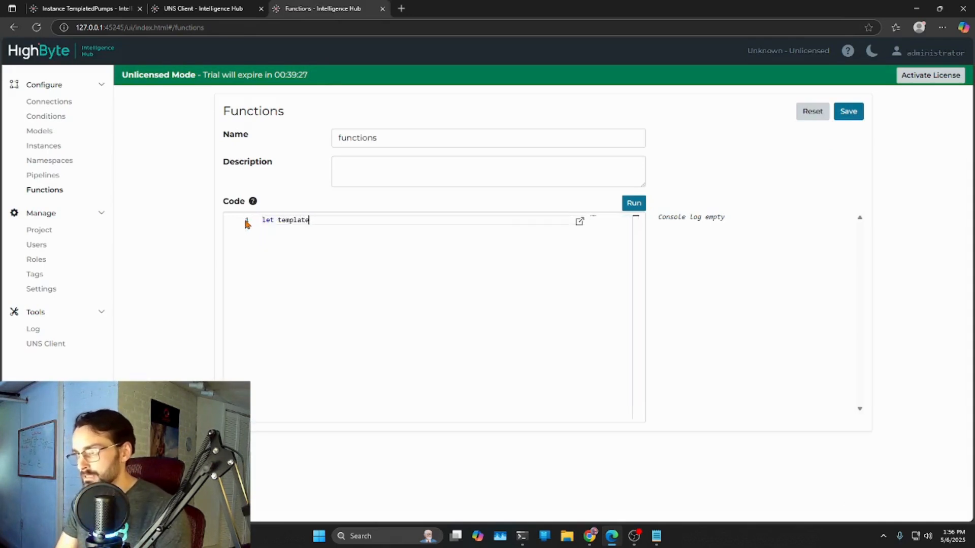
{"action": "type", "text": " = [];"}
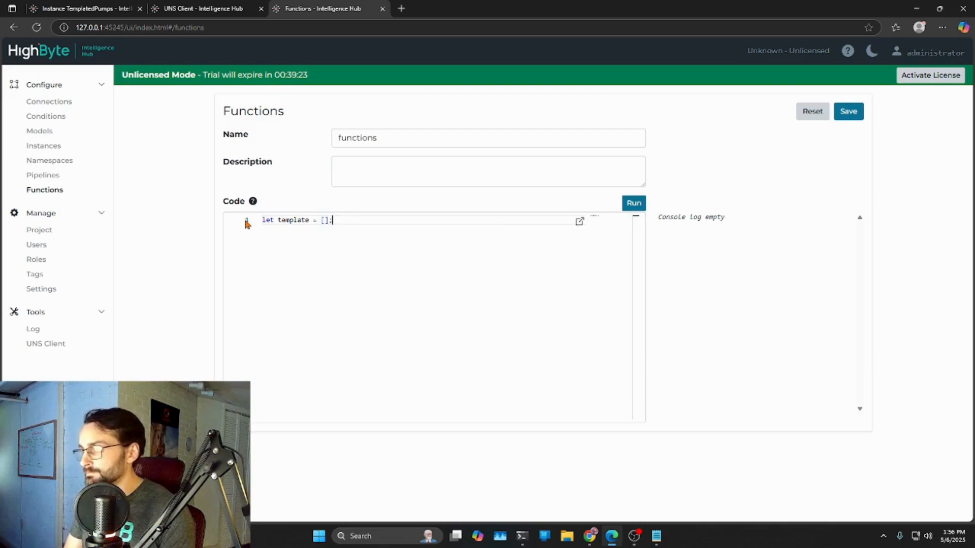
{"action": "key", "text": "Return"}
{"action": "type", "text": "{},"}
{"action": "key", "text": "Return"}
{"action": "type", "text": "{},"}
{"action": "key", "text": "Return"}
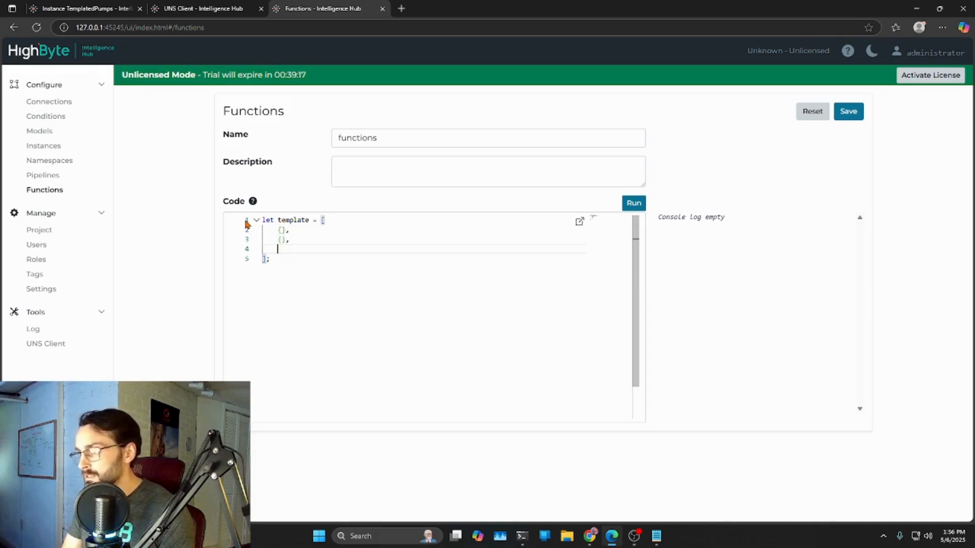
{"action": "type", "text": "{"}
- Fill the first object of the template array with "naam":1
{"action": "key", "text": "Up"}
{"action": "key", "text": "Up"}
{"action": "type", "text": "\"area"}
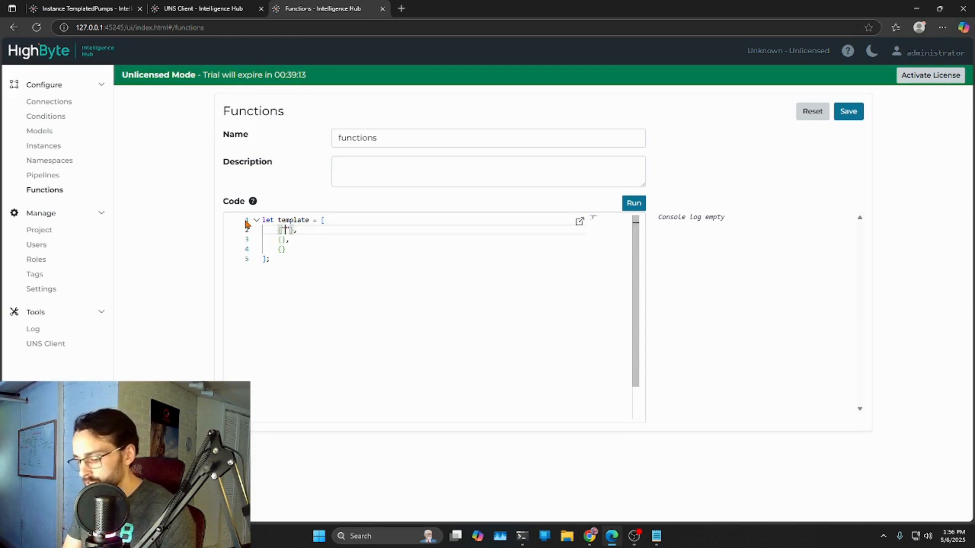
{"action": "key", "text": "BackSpace"}
{"action": "key", "text": "BackSpace"}
{"action": "key", "text": "BackSpace"}
{"action": "key", "text": "BackSpace"}
{"action": "type", "text": "nam"}
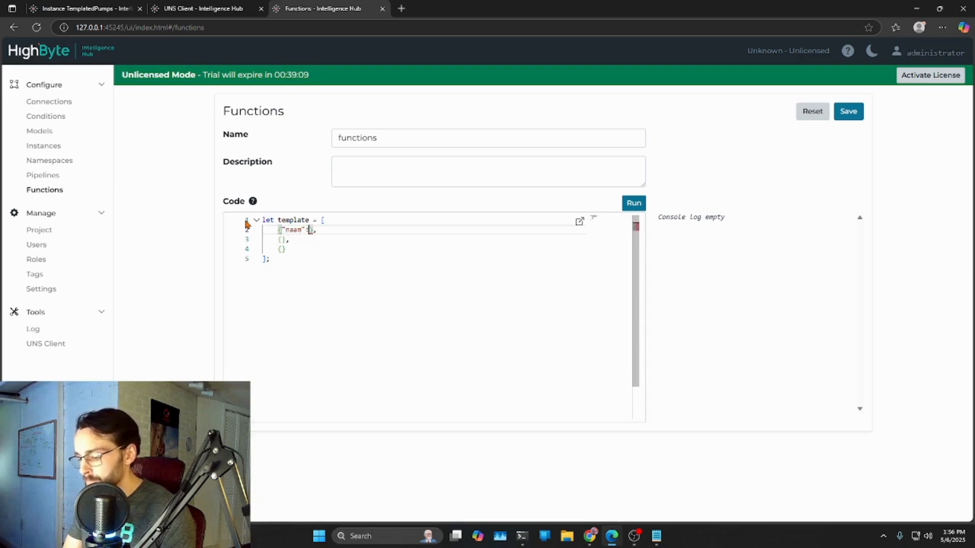
- Fill the second object of the template array with "naam":2 and the third with "naam":3
{"action": "key", "text": "Down"}
{"action": "key", "text": "Left"}
{"action": "key", "text": "Left"}
{"action": "type", "text": "\"naan"}
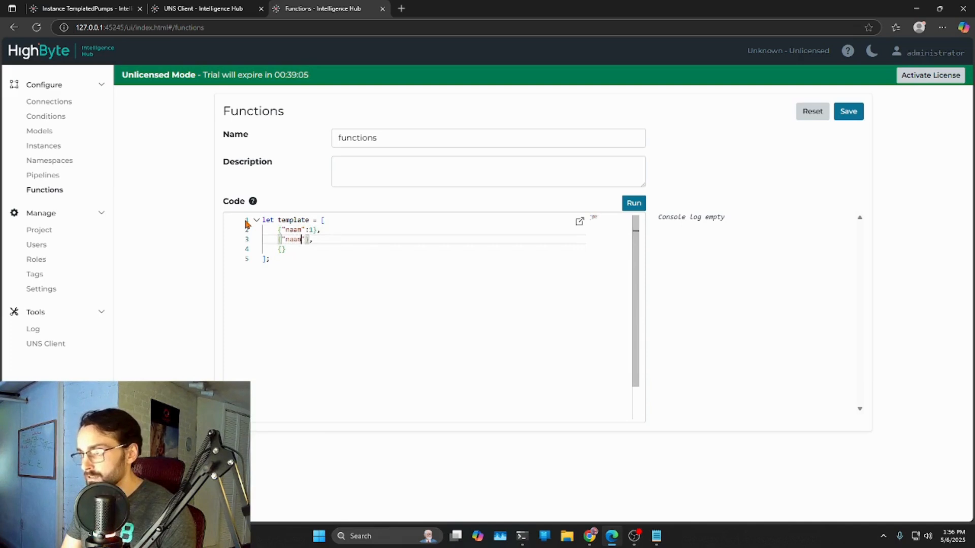
{"action": "type", "text": ":2"}
{"action": "key", "text": "Down"}
{"action": "key", "text": "Left"}
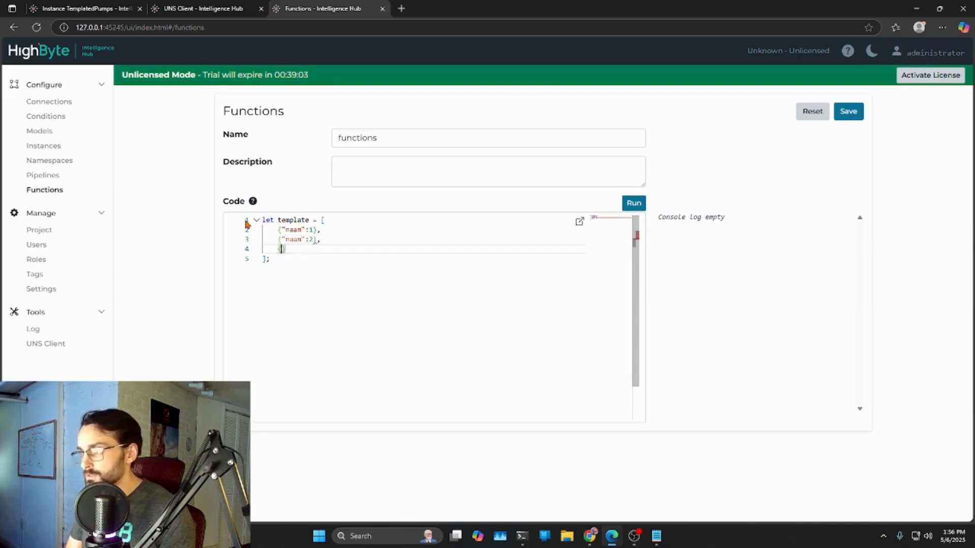
{"action": "type", "text": "\"naan\""}
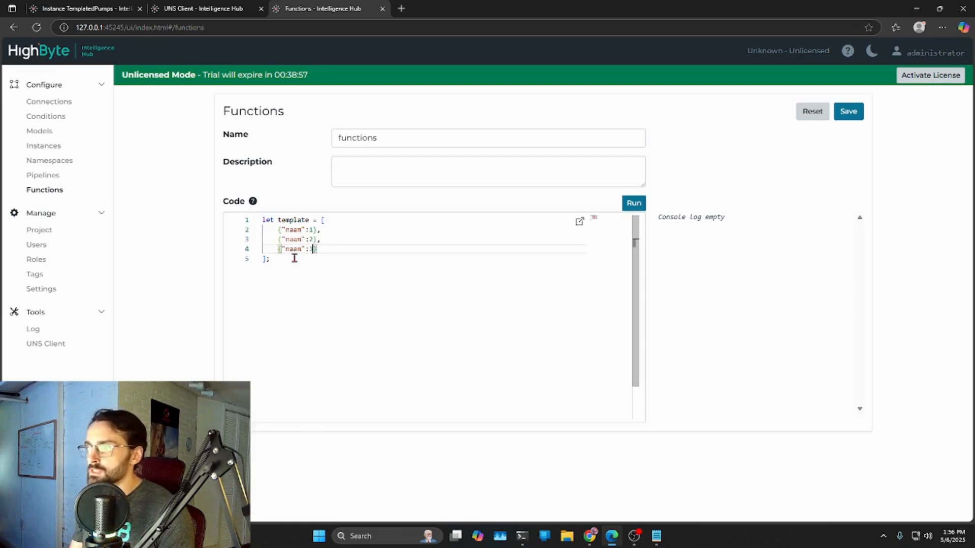
- Check the parameters in the TemplatedPumps instance and add "ele":"pump1" to the first object of the function's template array
{"action": "left_click", "coordinate": [60, 9]}
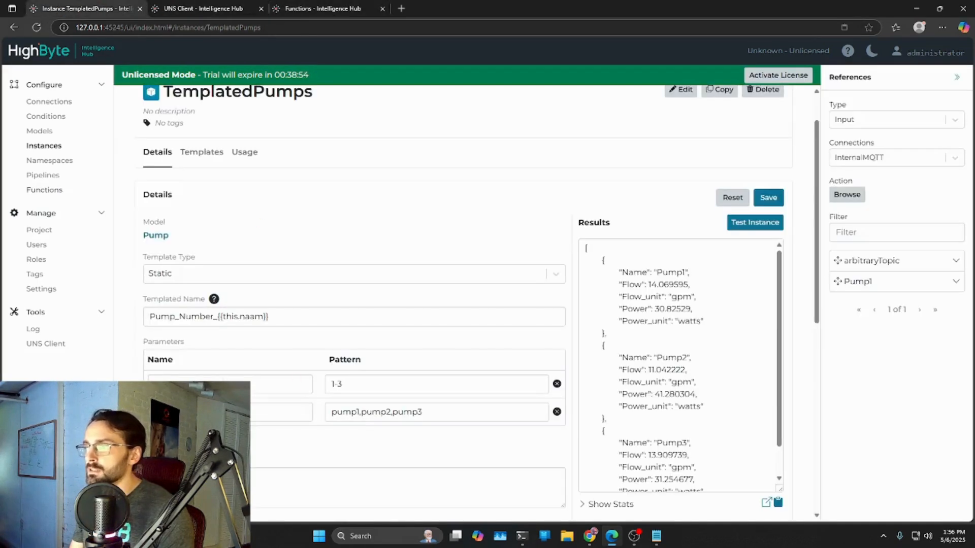
{"action": "left_click", "coordinate": [283, 13]}
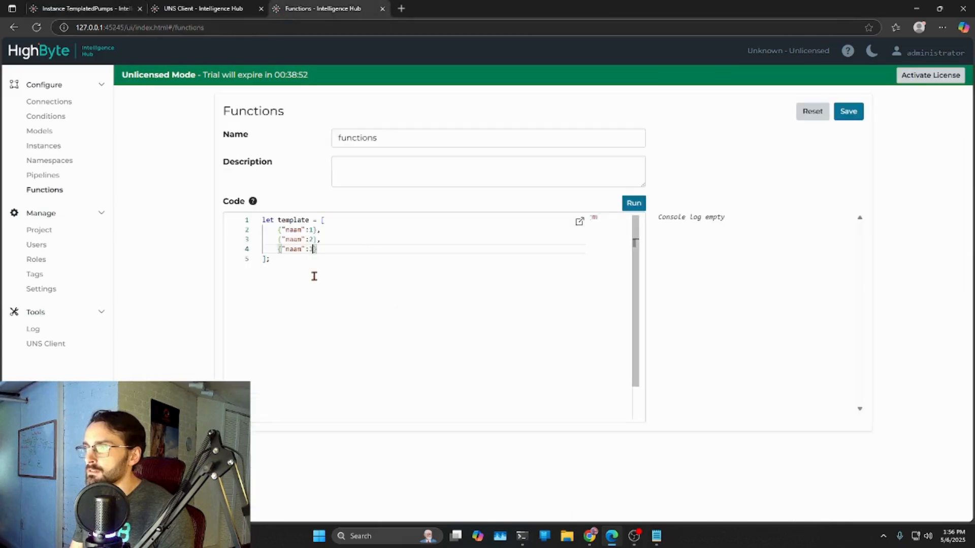
{"action": "left_click", "coordinate": [314, 231]}
{"action": "left_click", "coordinate": [71, 10]}
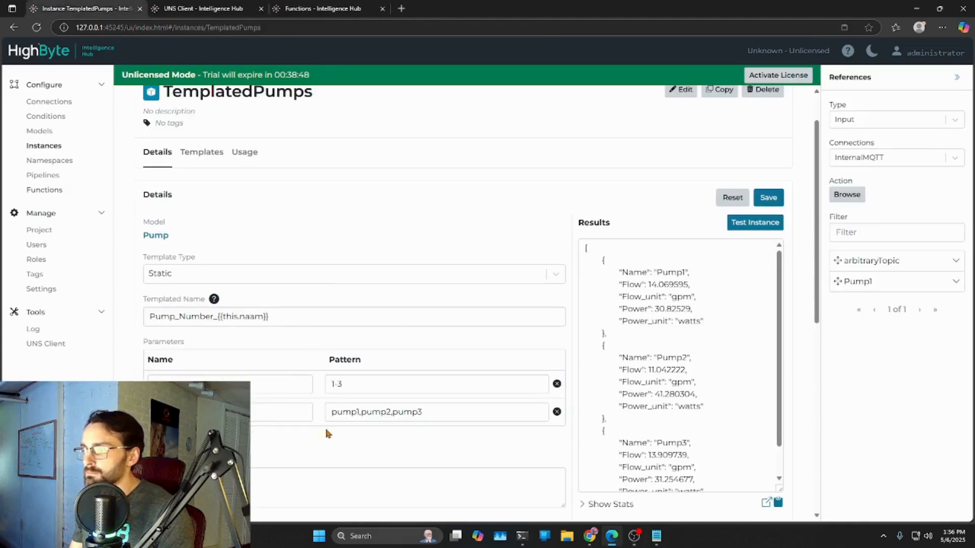
{"action": "left_click", "coordinate": [284, 10]}
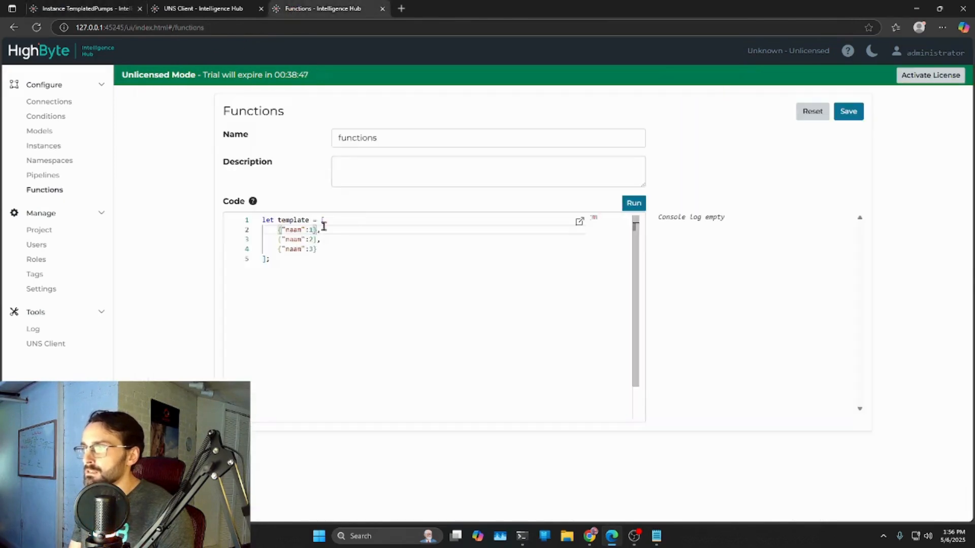
{"action": "type", "text": ","}
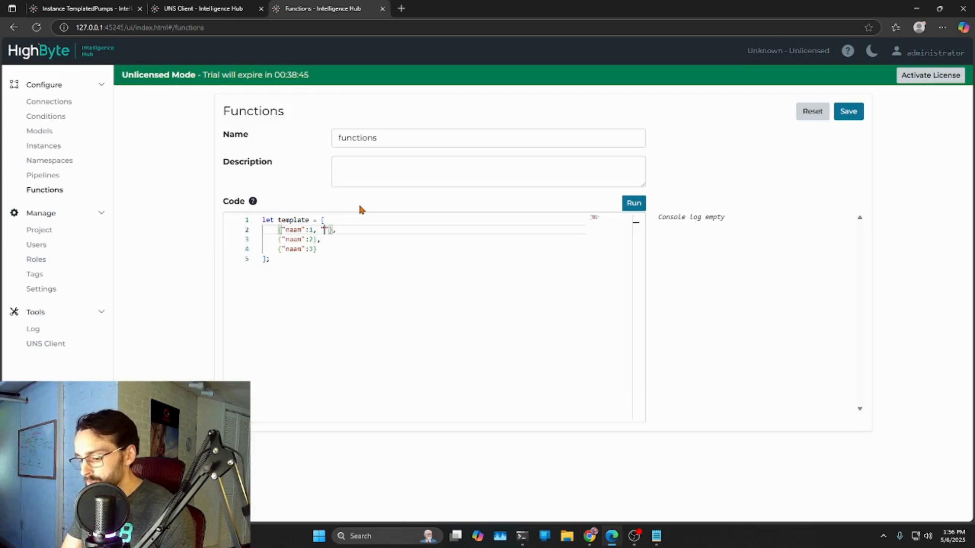
{"action": "type", "text": " \"ele\":\""}
{"action": "type", "text": "pump1"}
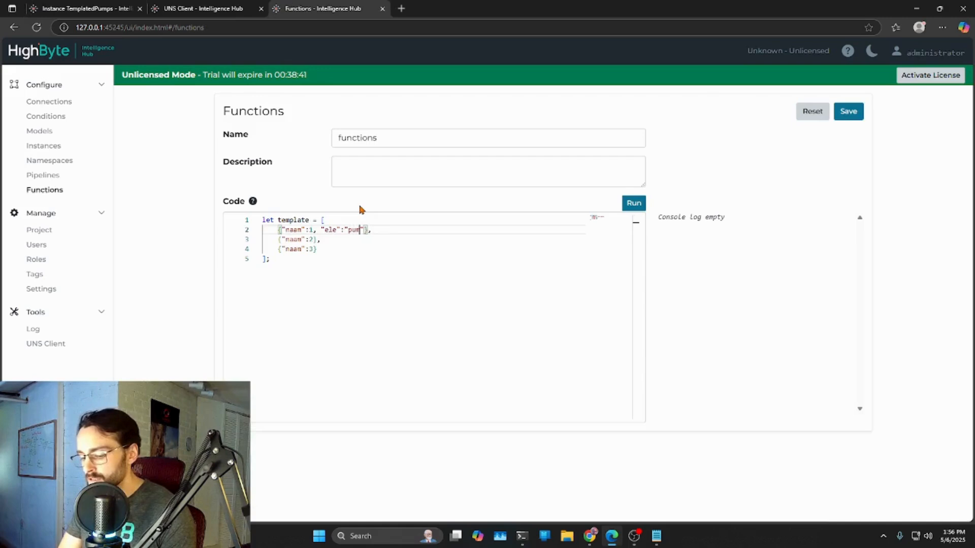
- Copy the ele entry into the second and third array objects, setting the values to "pump2" and "pump3"
{"action": "left_click_drag", "start_coordinate": [373, 230], "coordinate": [315, 230]}
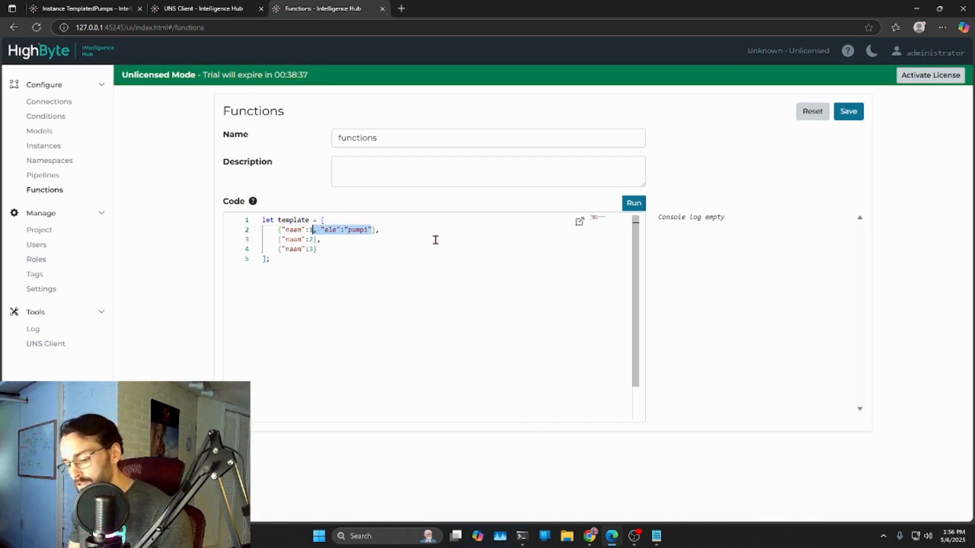
{"action": "left_click", "coordinate": [314, 239]}
{"action": "type", "text": "\"ele\":\"pump1\""}
{"action": "key", "text": "Left"}
{"action": "key", "text": "BackSpace"}
{"action": "type", "text": "2"}
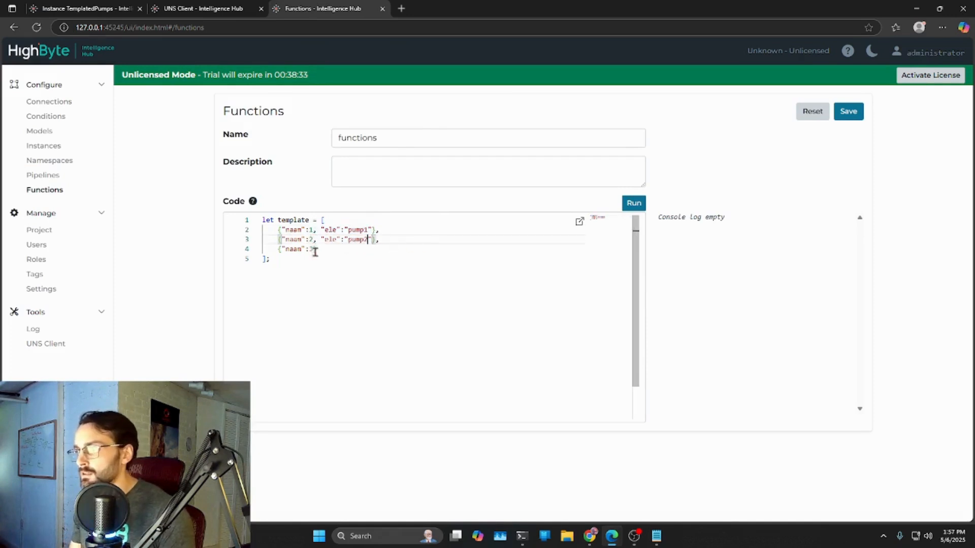
{"action": "type", "text": "3,"}
{"action": "type", "text": "\"ele\":\"pump1\""}
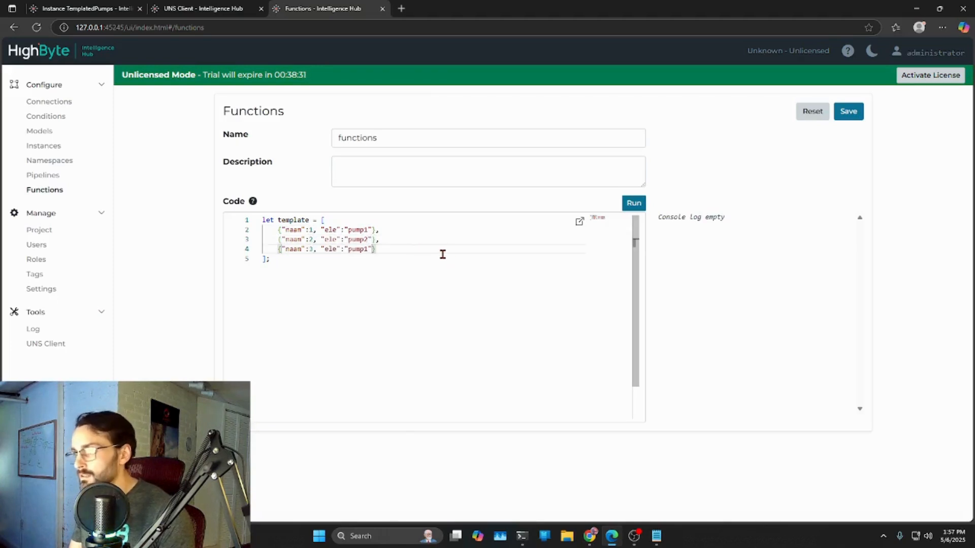
{"action": "key", "text": "BackSpace"}
{"action": "type", "text": "3"}
{"action": "left_click", "coordinate": [423, 275]}
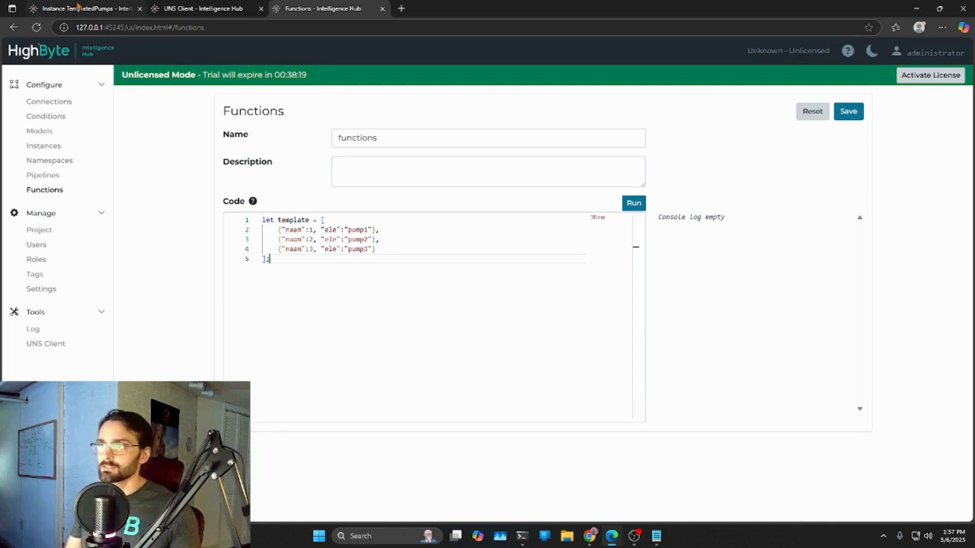
- Change the TemplatedPumps instance's template type to Dynamic, and recheck the template array in the function code for comparison
{"action": "left_click", "coordinate": [77, 7]}
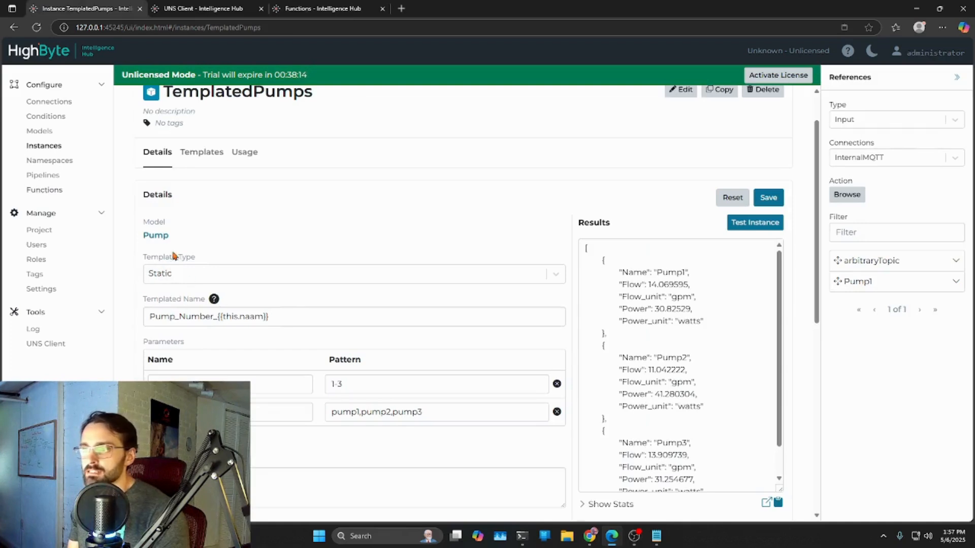
{"action": "left_click", "coordinate": [175, 278]}
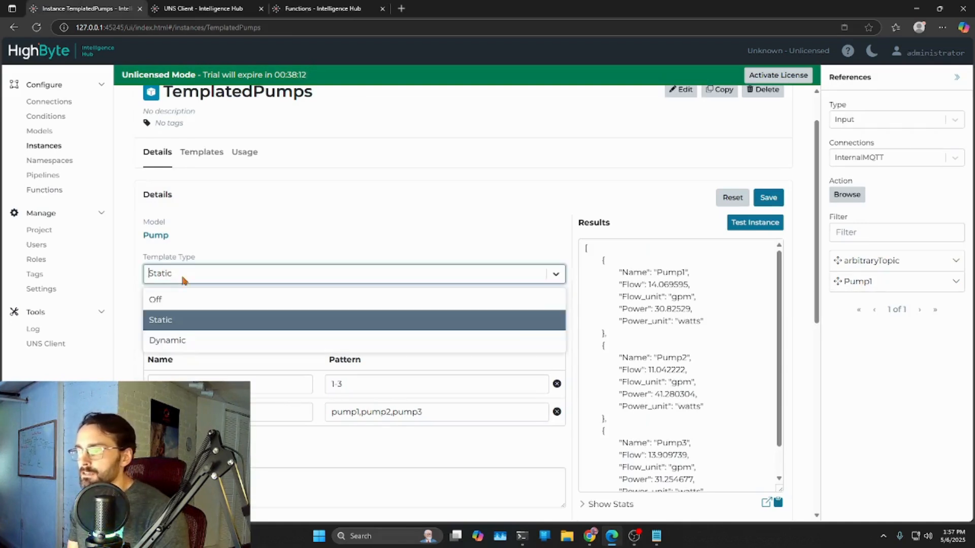
{"action": "left_click", "coordinate": [173, 344]}
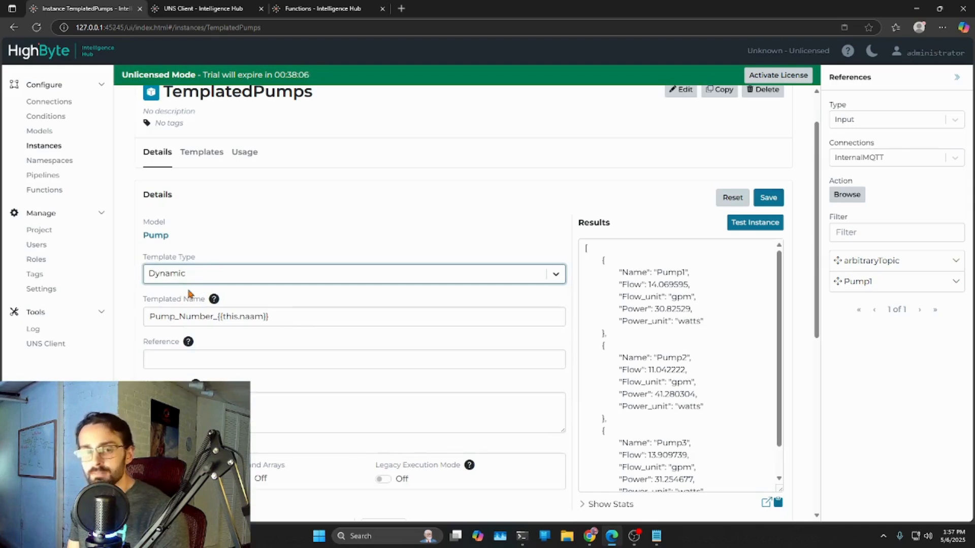
{"action": "left_click", "coordinate": [310, 9]}
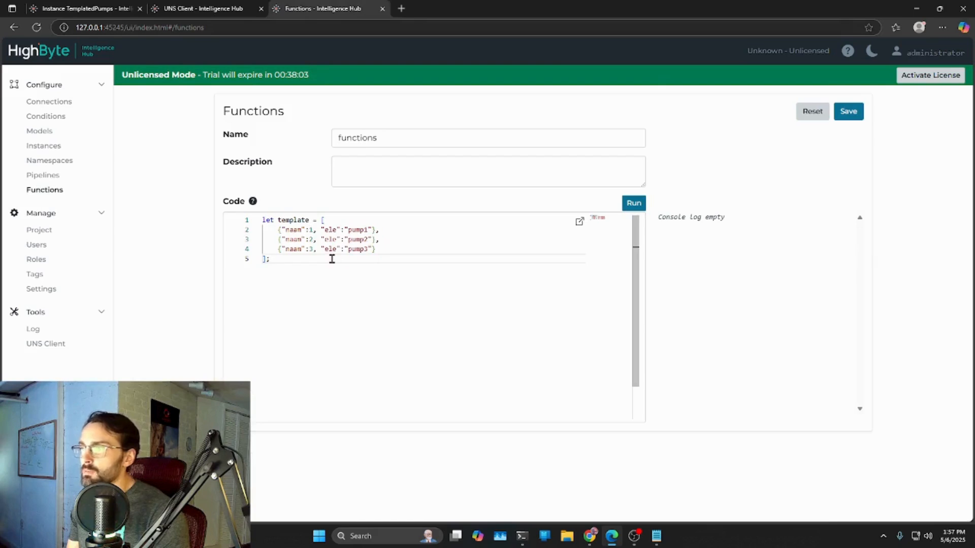
{"action": "left_click", "coordinate": [87, 8]}
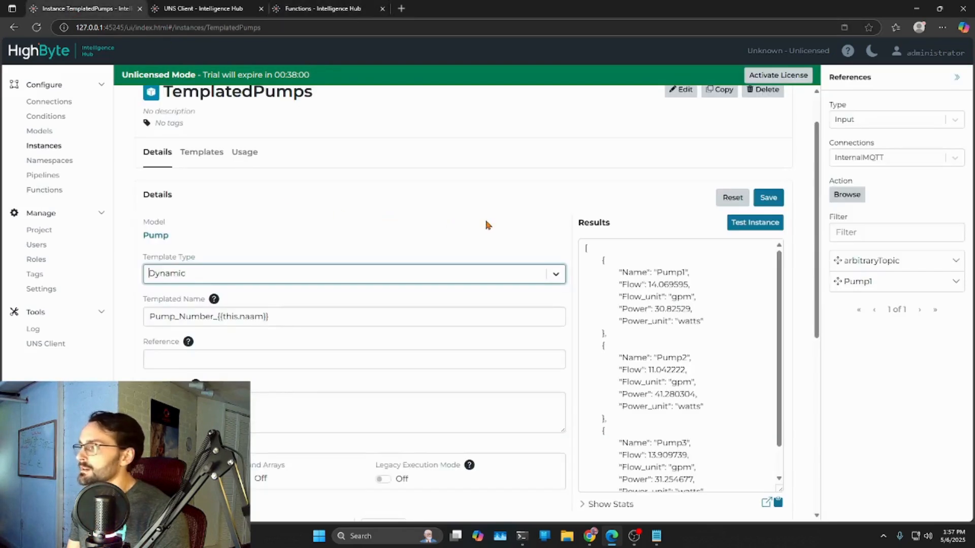
- Check the Reference field's requirement, set the TemplatedPumps instance's template type back to Static, and save the instance
{"action": "left_click", "coordinate": [168, 359]}
{"action": "mouse_move", "coordinate": [190, 346]}
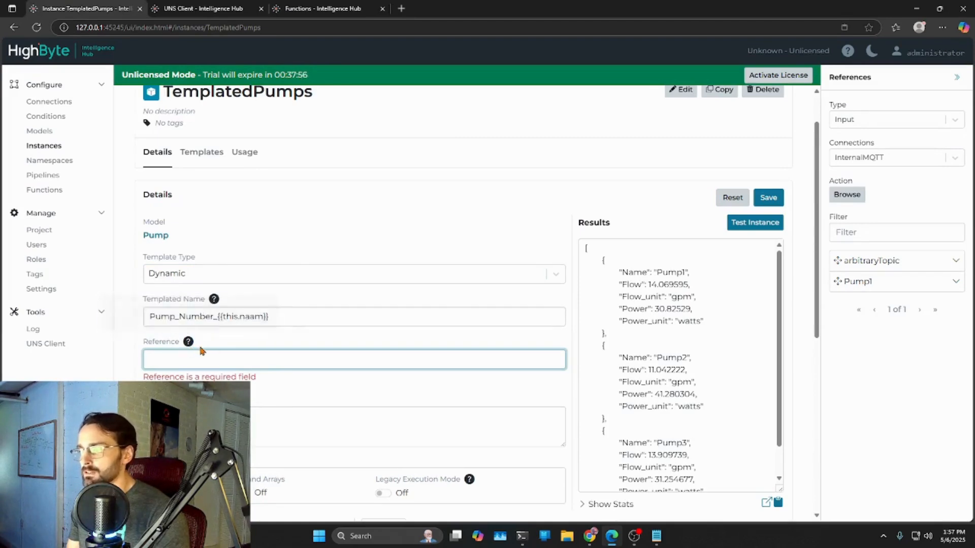
{"action": "left_click", "coordinate": [169, 277]}
{"action": "left_click", "coordinate": [199, 312]}
{"action": "left_click", "coordinate": [768, 199]}
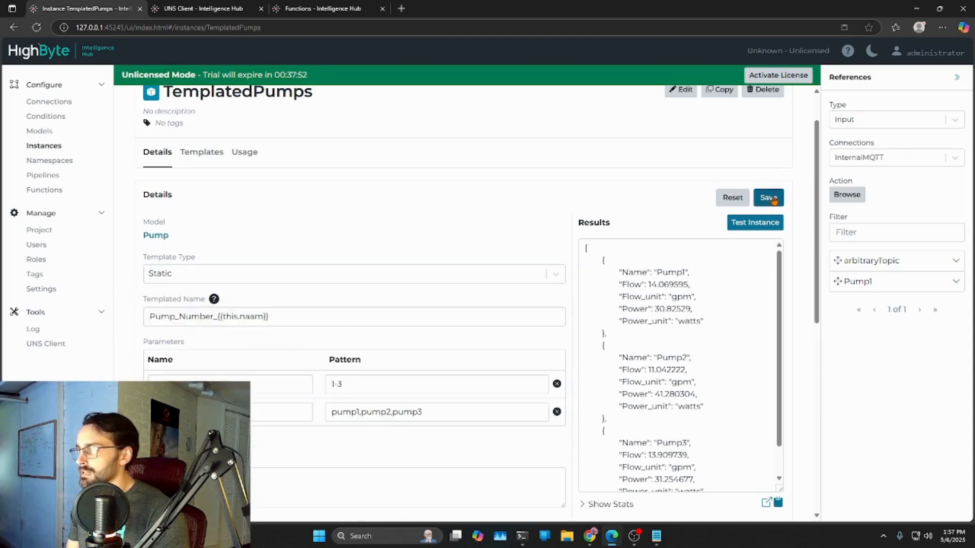
- Open the Connections page in a separate browser tab, then bring up DynamicTemplate.txt in Notepad in a wider window
{"action": "middle_click", "coordinate": [45, 107]}
{"action": "left_click", "coordinate": [459, 15]}
{"action": "left_click", "coordinate": [578, 342]}
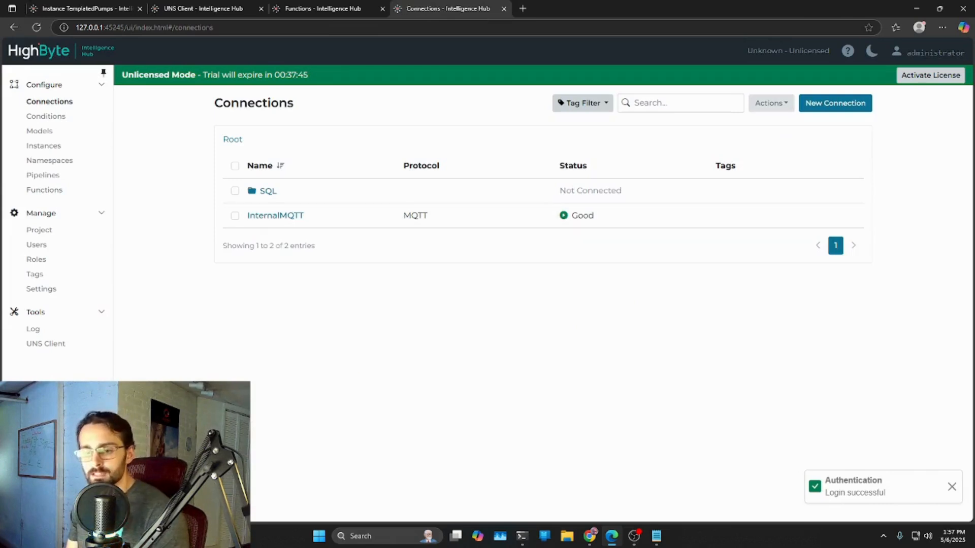
{"action": "key", "text": "super+d"}
{"action": "key", "text": "super+d"}
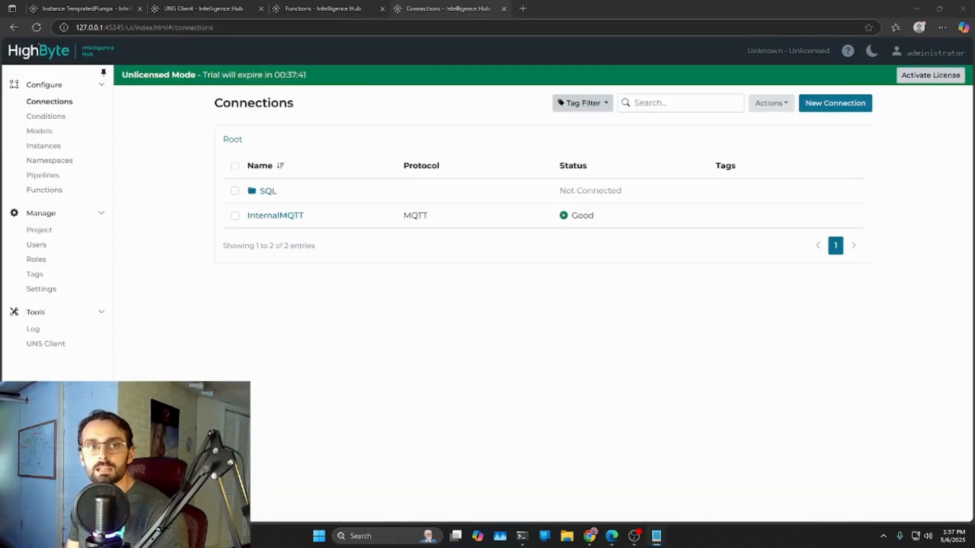
{"action": "left_click_drag", "start_coordinate": [0, 223], "coordinate": [271, 59]}
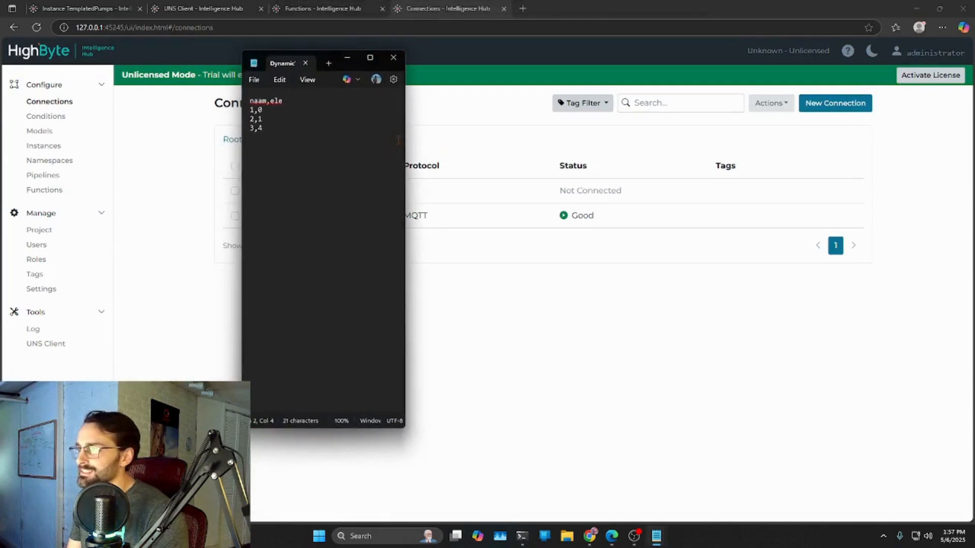
{"action": "left_click_drag", "start_coordinate": [407, 132], "coordinate": [628, 133]}
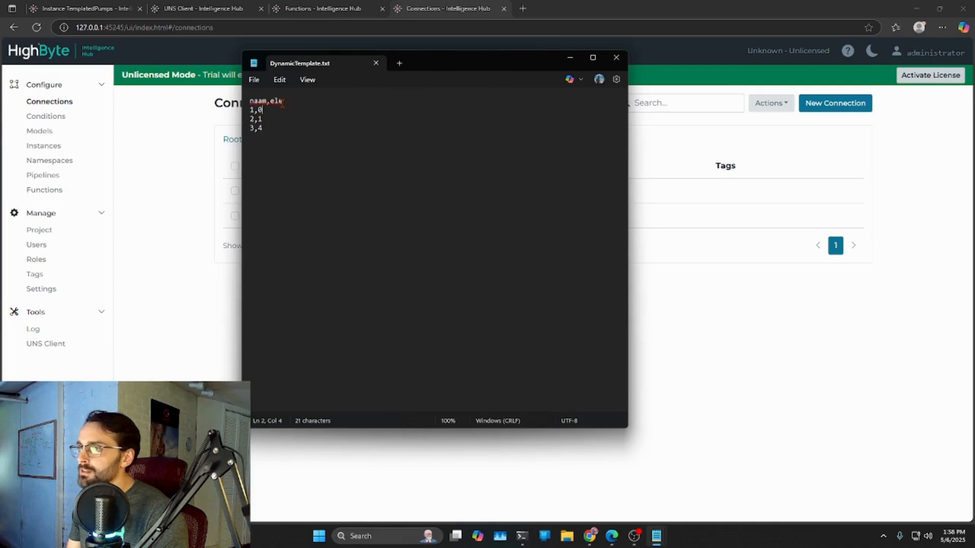
- Replace the ele values in the three data rows of DynamicTemplate.txt with pump1, pump2 and pump3, and save the file
{"action": "key", "text": "BackSpace"}
{"action": "type", "text": "pump1"}
{"action": "key", "text": "Left"}
{"action": "key", "text": "BackSpace"}
{"action": "type", "text": "pump2"}
{"action": "key", "text": "Down"}
{"action": "key", "text": "BackSpace"}
{"action": "type", "text": "pump3"}
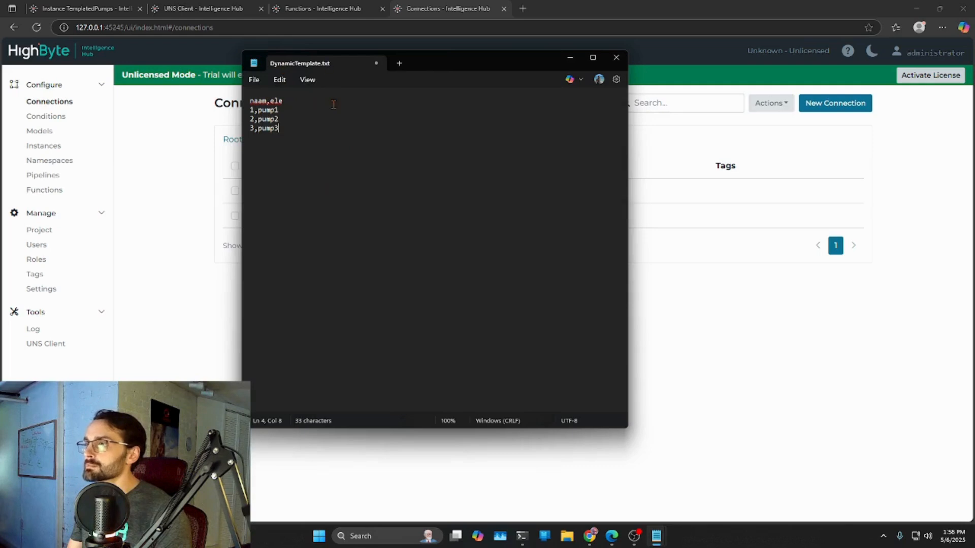
{"action": "left_click", "coordinate": [254, 79]}
{"action": "left_click", "coordinate": [259, 163]}
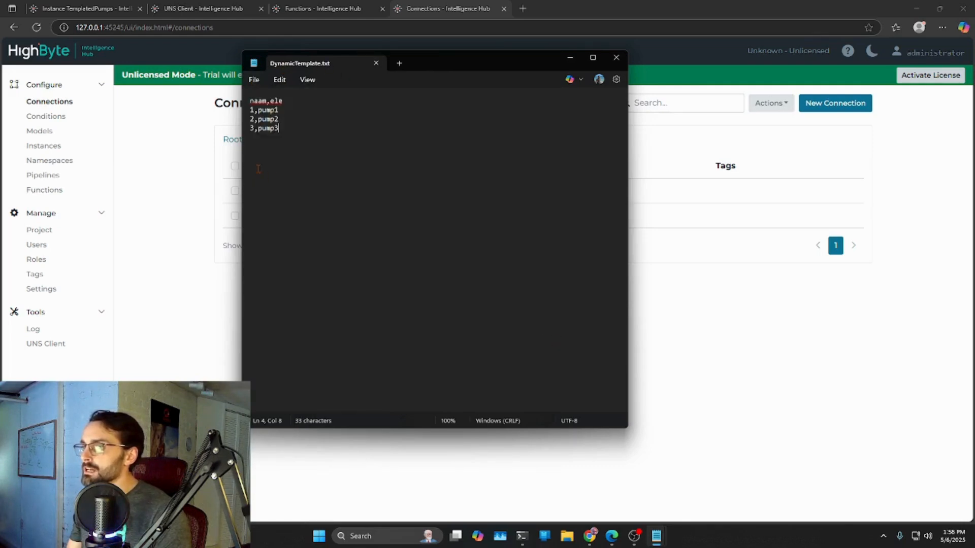
{"action": "left_click", "coordinate": [571, 59]}
- Start a new connection in HighByte and name it TemplateCSV
{"action": "left_click_drag", "start_coordinate": [576, 15], "coordinate": [476, 199]}
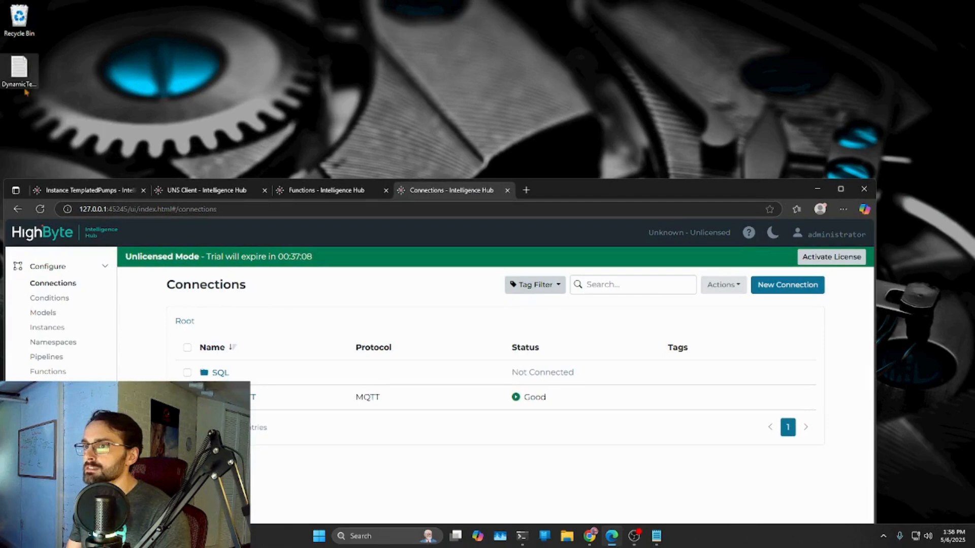
{"action": "left_click", "coordinate": [841, 190]}
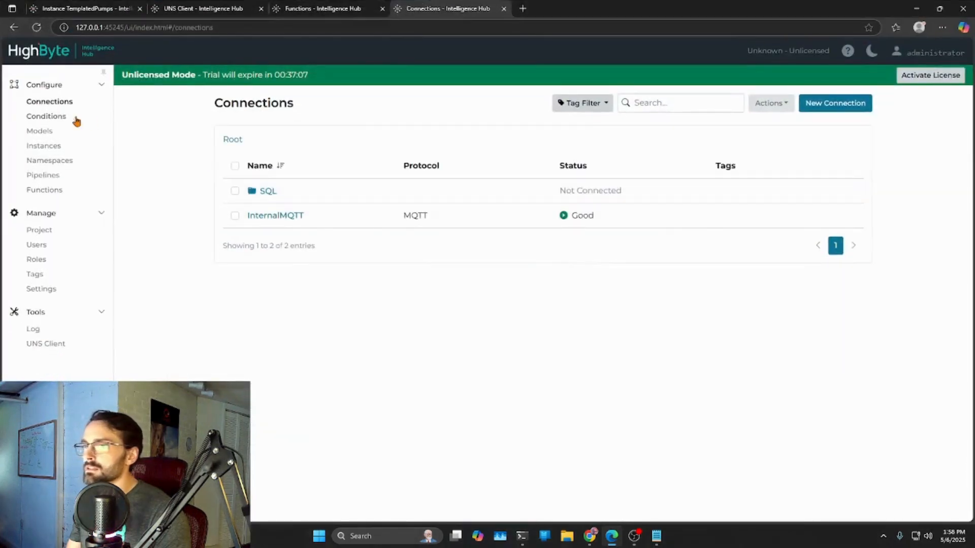
{"action": "left_click", "coordinate": [836, 103]}
{"action": "left_click", "coordinate": [351, 162]}
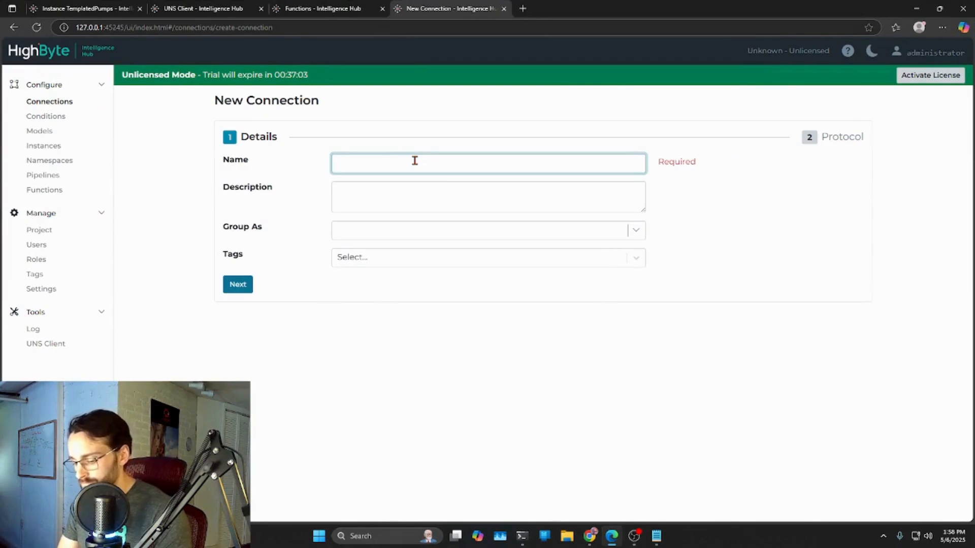
{"action": "type", "text": "Template"}
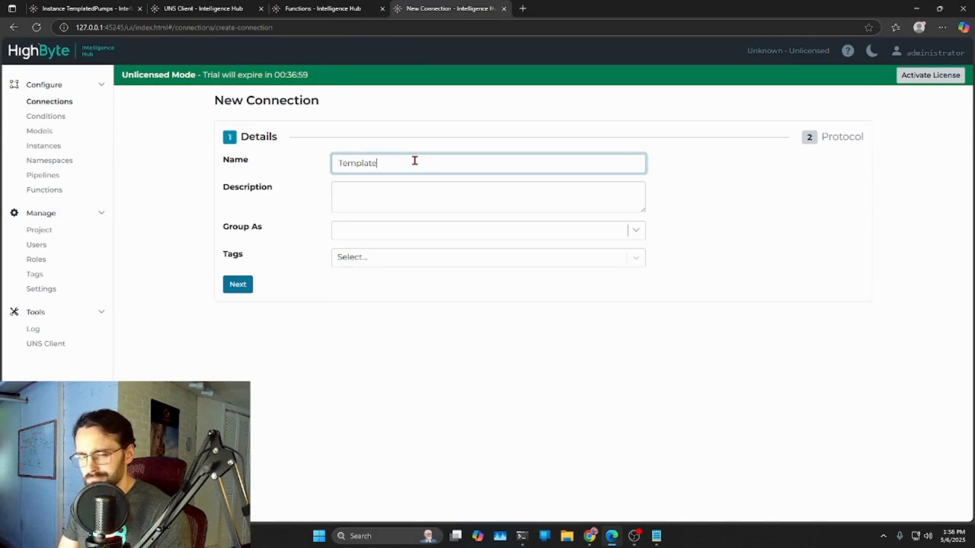
{"action": "type", "text": "CSV"}
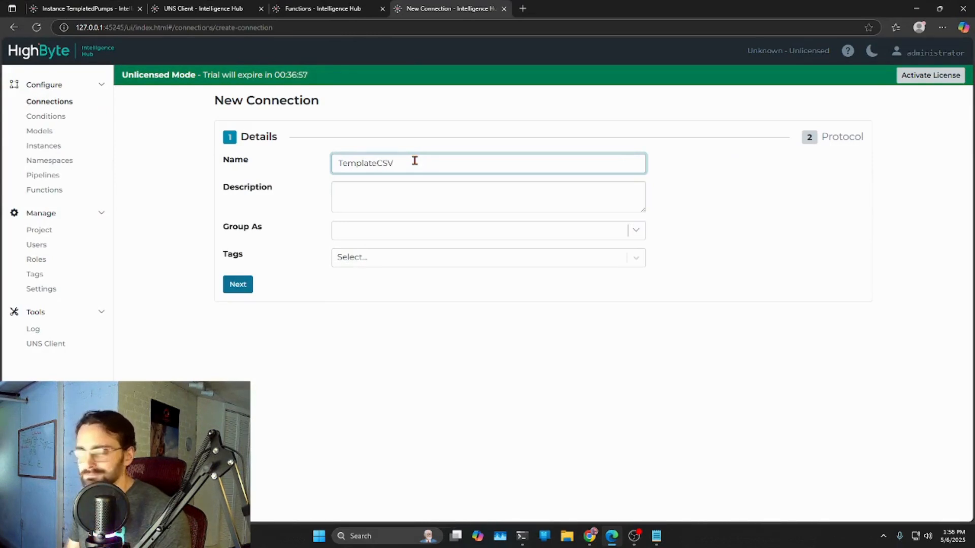
- Continue to the connection's protocol settings and choose the CSV file protocol
{"action": "left_click", "coordinate": [232, 287]}
{"action": "left_click", "coordinate": [280, 166]}
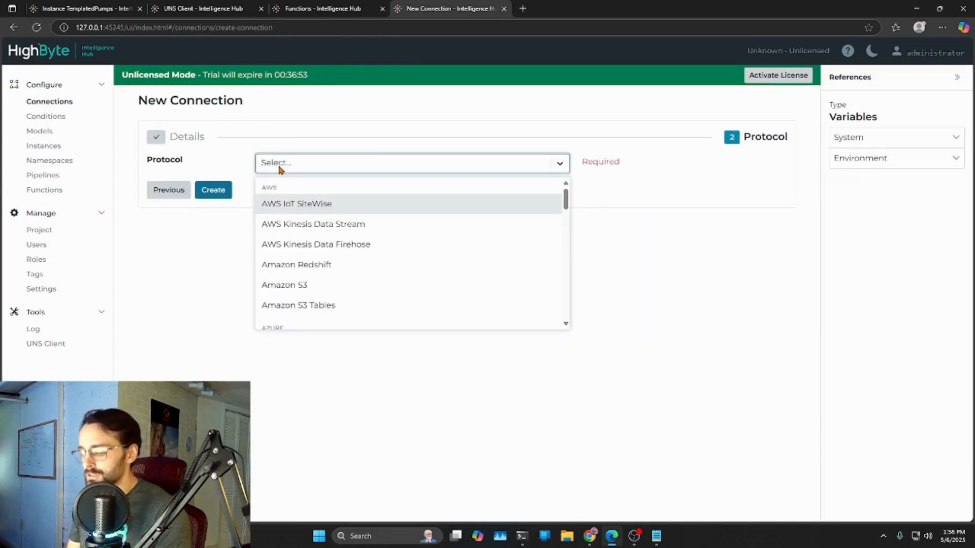
{"action": "type", "text": "file"}
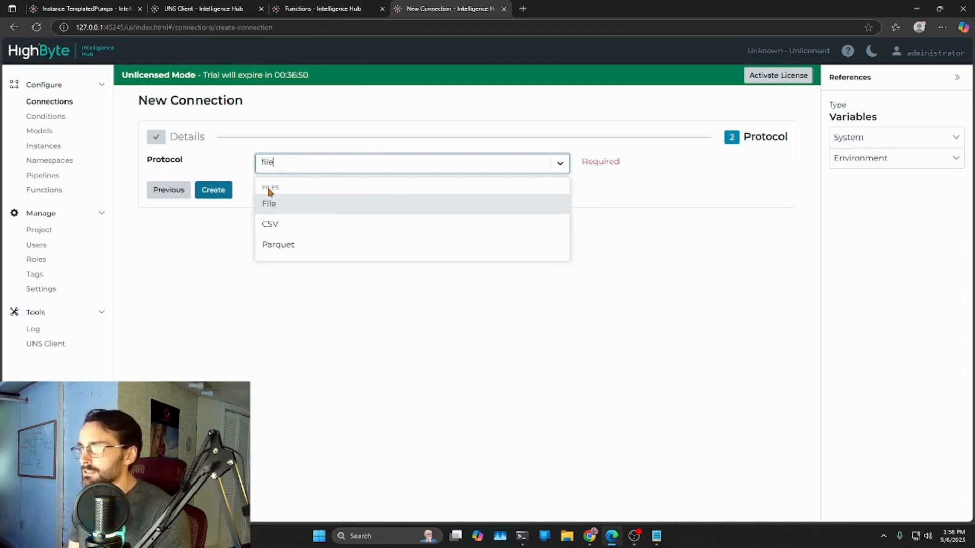
{"action": "left_click", "coordinate": [273, 228]}
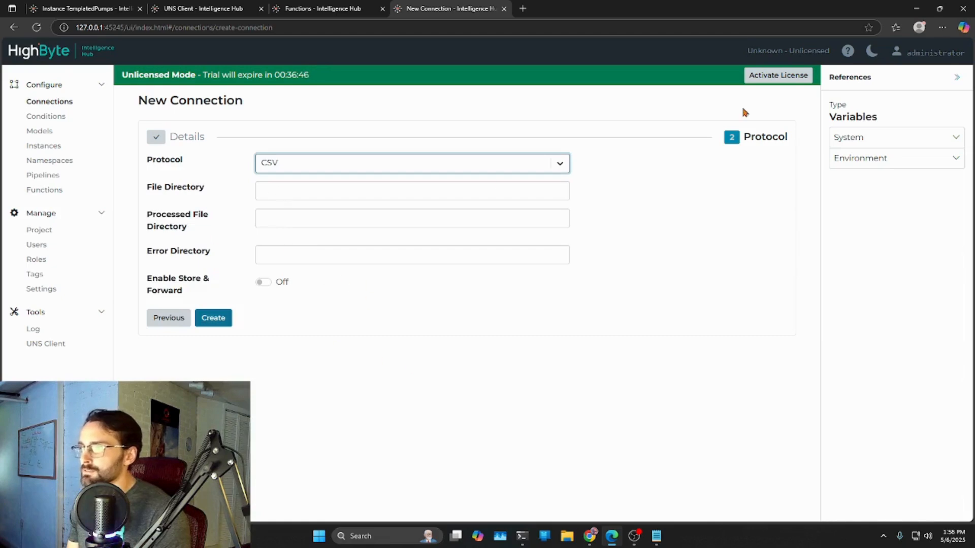
- Copy the path of the DynamicTemplate file, use only its Desktop folder path as the File Directory, and create the connection
{"action": "left_click_drag", "start_coordinate": [831, 11], "coordinate": [795, 141]}
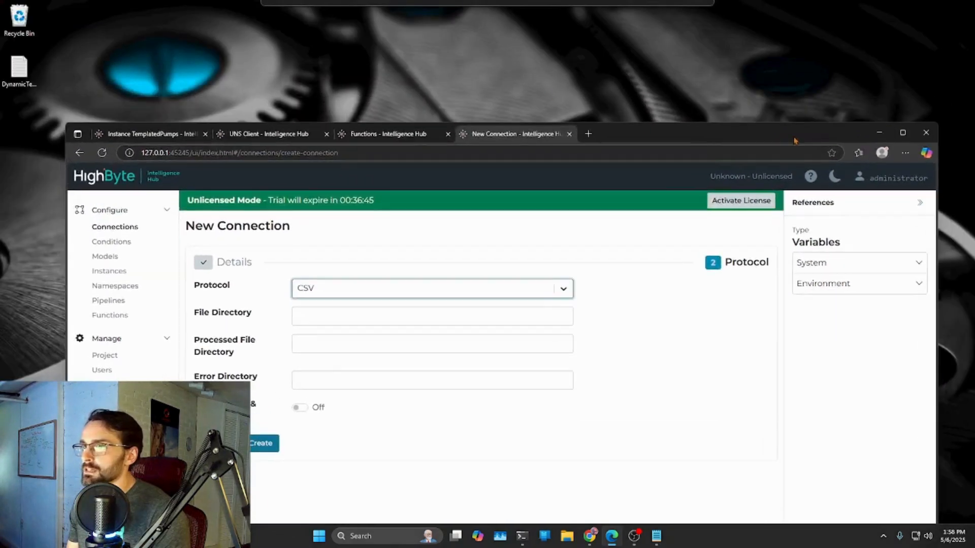
{"action": "right_click", "coordinate": [18, 66]}
{"action": "left_click", "coordinate": [54, 197]}
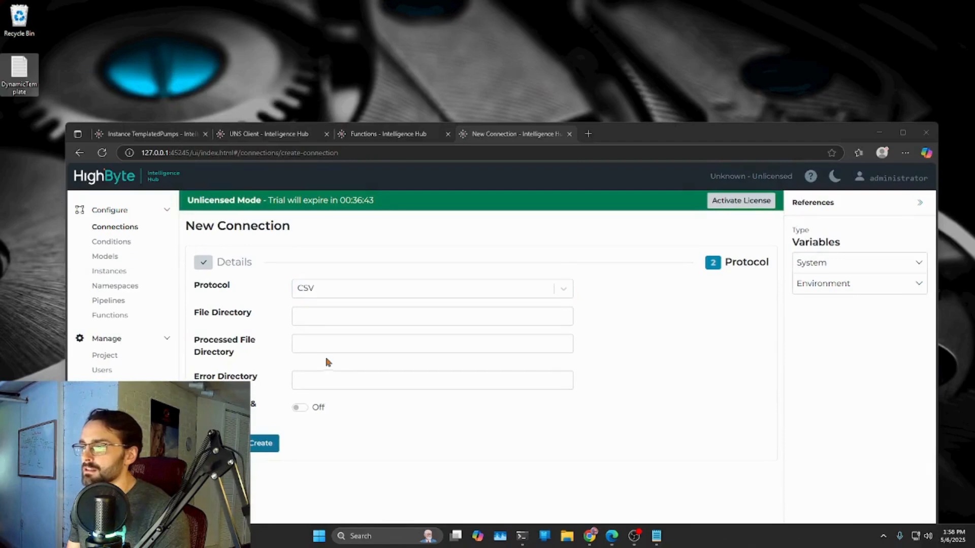
{"action": "left_click", "coordinate": [318, 314]}
{"action": "right_click", "coordinate": [318, 315]}
{"action": "left_click", "coordinate": [368, 409]}
{"action": "left_click", "coordinate": [301, 315]}
{"action": "key", "text": "BackSpace"}
{"action": "left_click_drag", "start_coordinate": [491, 316], "coordinate": [397, 317]}
{"action": "key", "text": "BackSpace"}
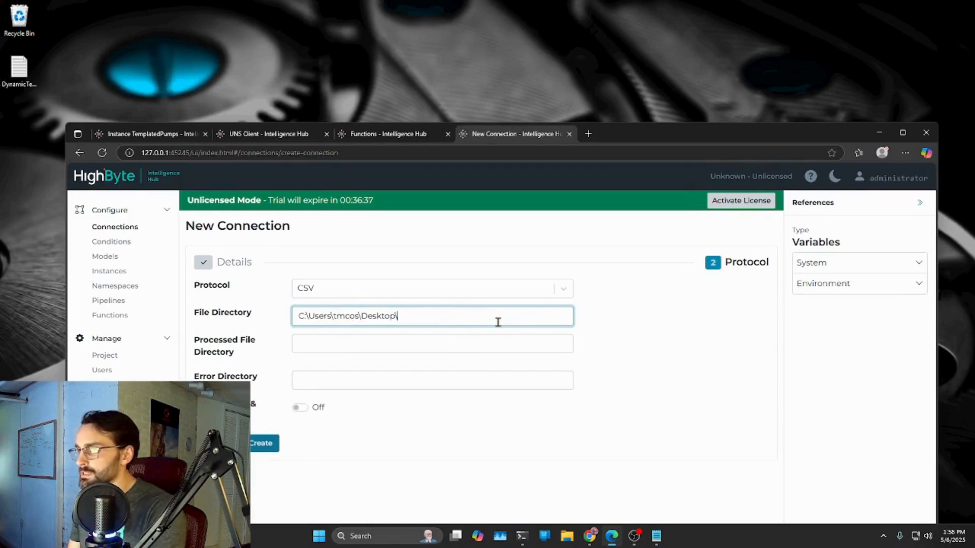
{"action": "left_click", "coordinate": [264, 443]}
- Start a new input for the TemplateCSV connection and name it TemplateDef
{"action": "left_click", "coordinate": [249, 329]}
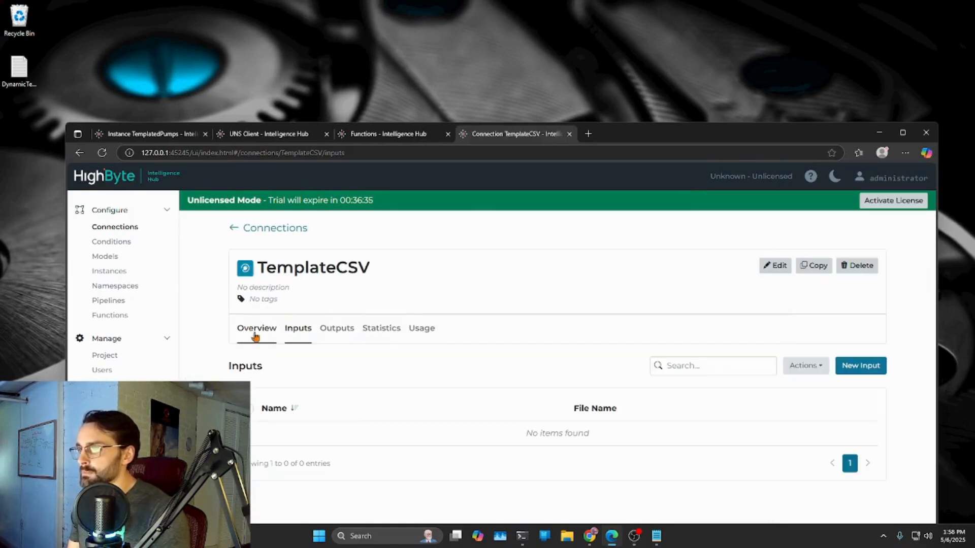
{"action": "left_click", "coordinate": [860, 378]}
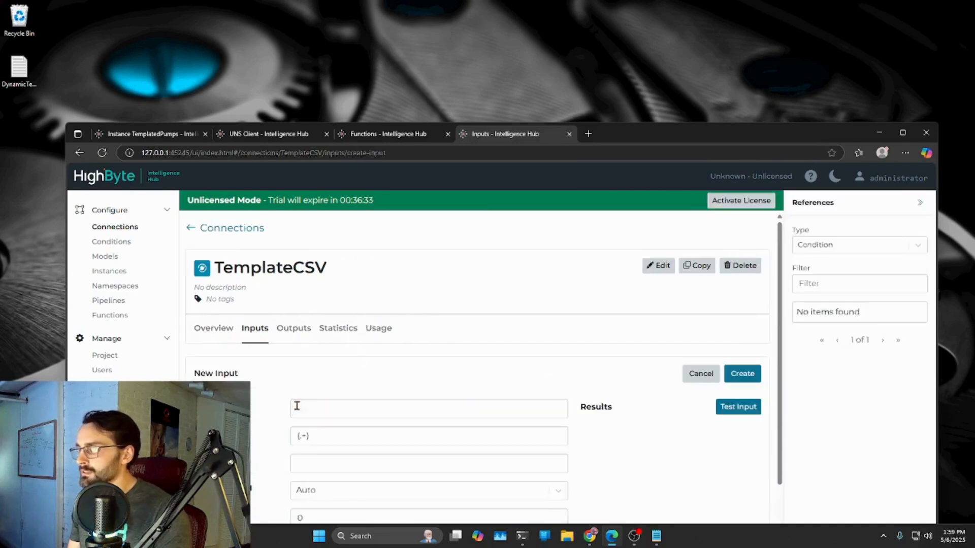
{"action": "type", "text": "Tempal"}
{"action": "type", "text": "teDef"}
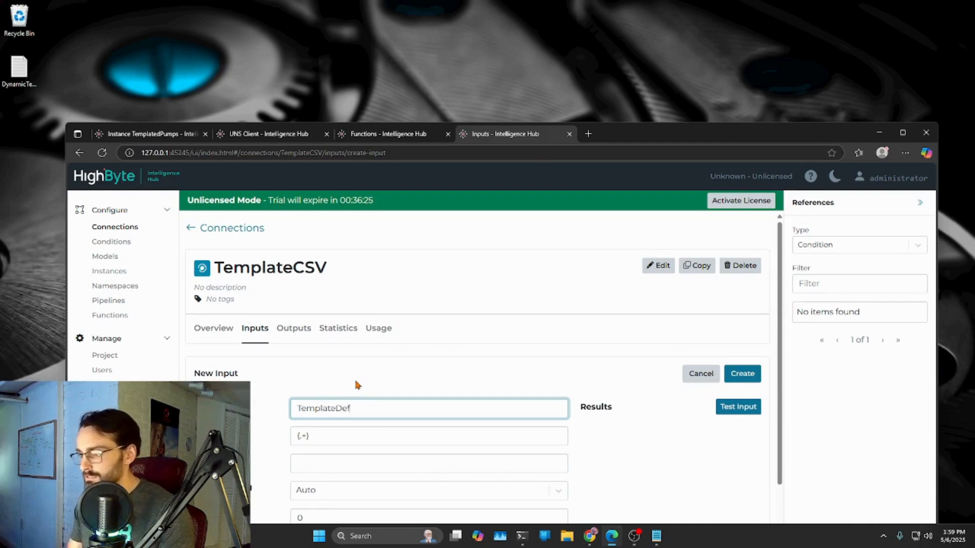
{"action": "key", "text": "Tab"}
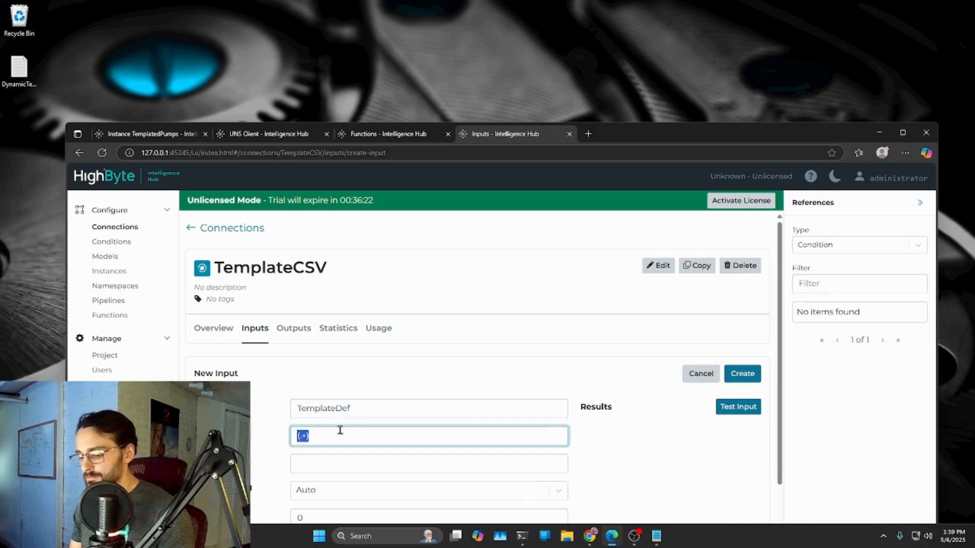
- Set the input's file name to DynamicTemplate.txt without its folder path and create the input
{"action": "key", "text": "ctrl+v"}
{"action": "left_click_drag", "start_coordinate": [401, 438], "coordinate": [298, 437]}
{"action": "key", "text": "BackSpace"}
{"action": "key", "text": "BackSpace"}
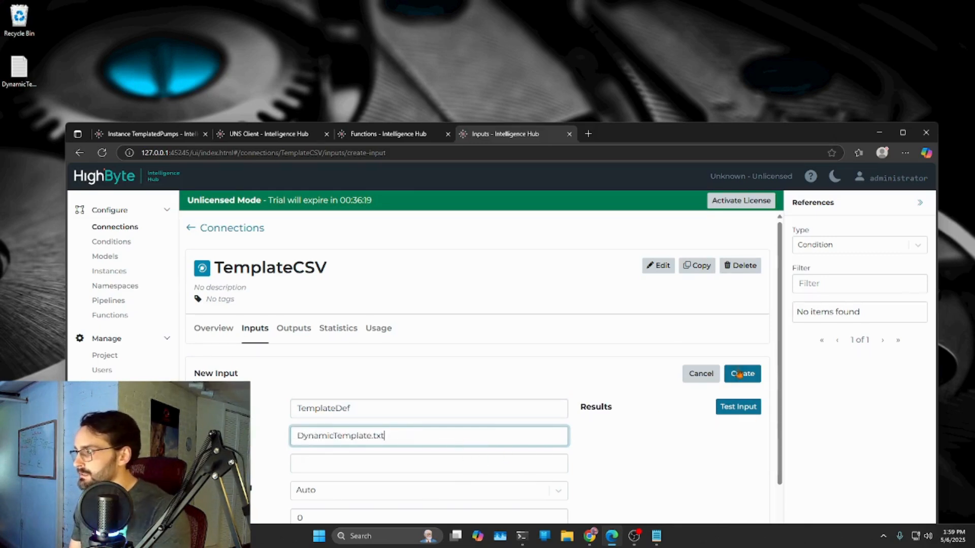
{"action": "left_click", "coordinate": [742, 376]}
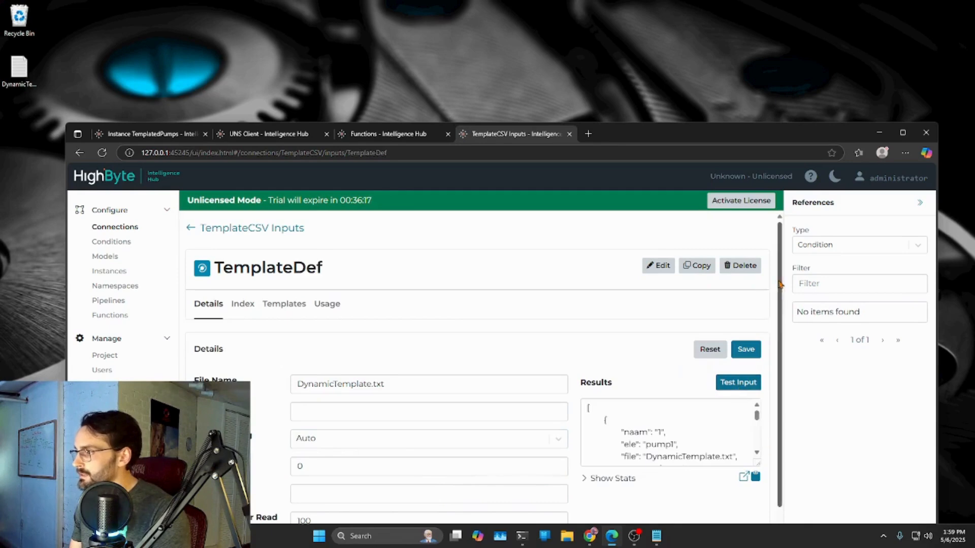
- Enlarge the TemplateDef input's results and examine the naam, ele, file and rowNumber attributes of each row
{"action": "scroll", "coordinate": [780, 289], "scroll_direction": "down", "scroll_amount": 1}
{"action": "left_click", "coordinate": [903, 133]}
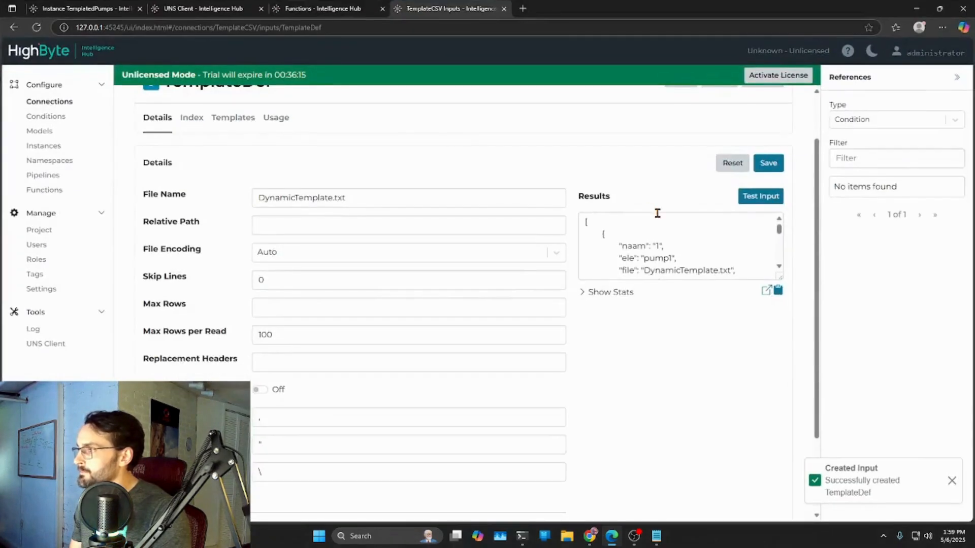
{"action": "left_click_drag", "start_coordinate": [780, 277], "coordinate": [768, 473]}
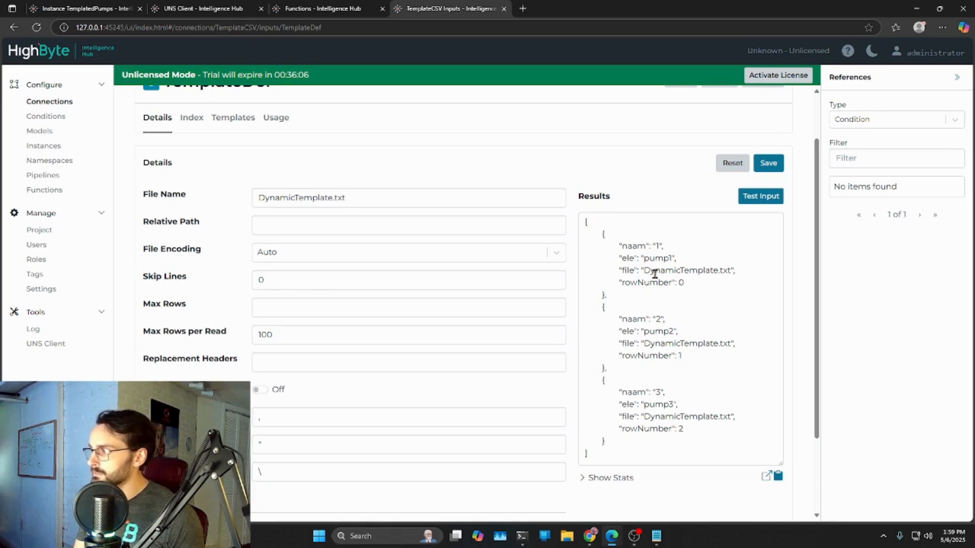
{"action": "left_click_drag", "start_coordinate": [684, 285], "coordinate": [621, 272]}
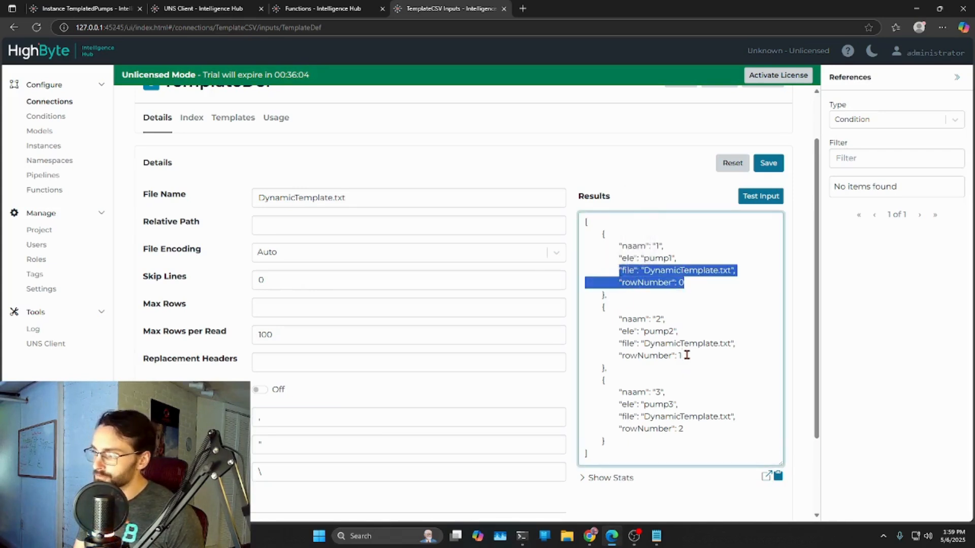
{"action": "left_click_drag", "start_coordinate": [686, 355], "coordinate": [621, 349]}
{"action": "left_click_drag", "start_coordinate": [686, 430], "coordinate": [626, 416]}
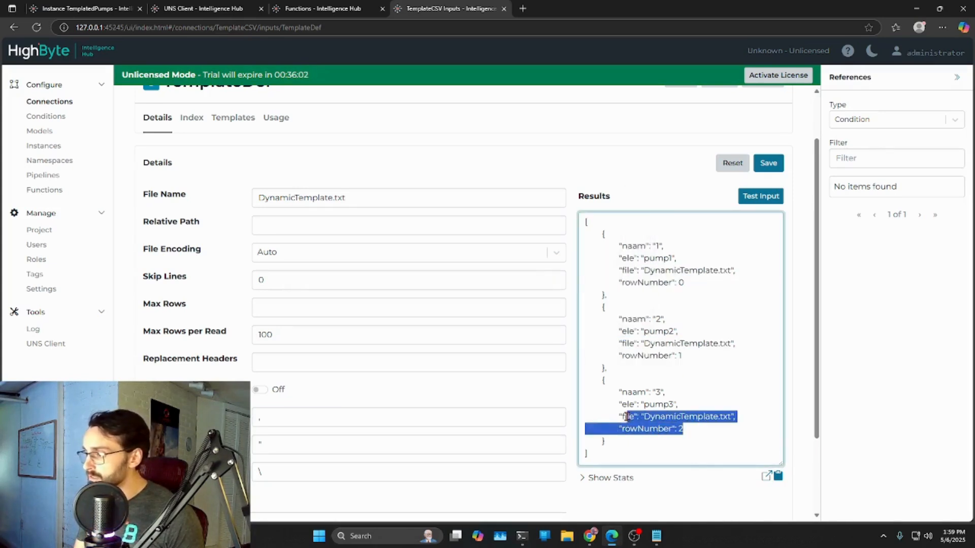
{"action": "left_click", "coordinate": [692, 433]}
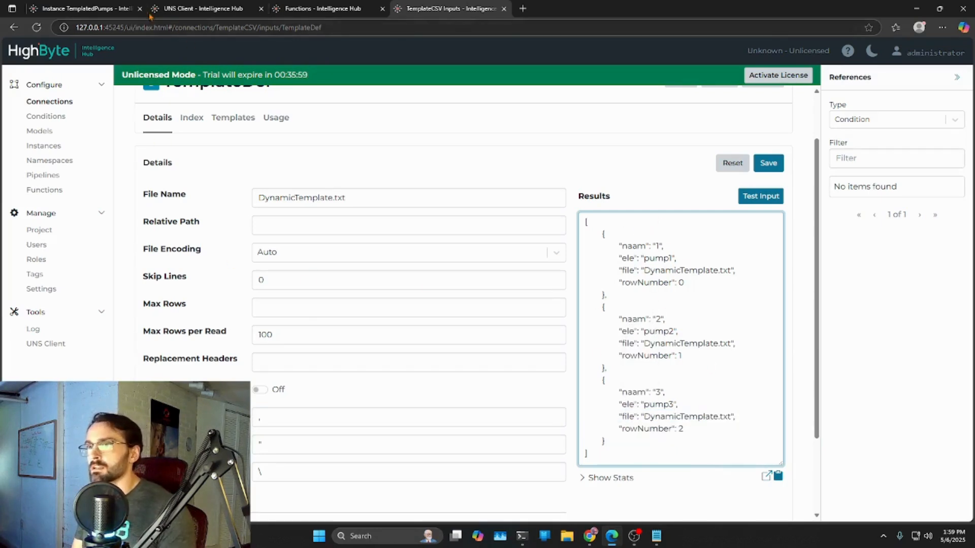
- Set the Demo attribute's expression in the TemplatedPumps instance to return "{{this.ele}}"; and save the instance
{"action": "left_click", "coordinate": [86, 9]}
{"action": "scroll", "coordinate": [287, 218], "scroll_direction": "down", "scroll_amount": 2}
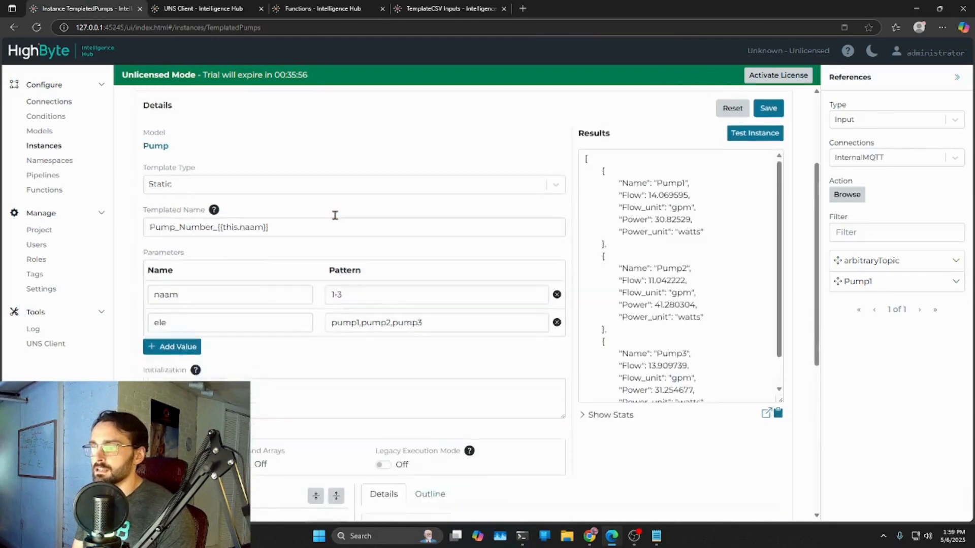
{"action": "scroll", "coordinate": [250, 275], "scroll_direction": "down", "scroll_amount": 5}
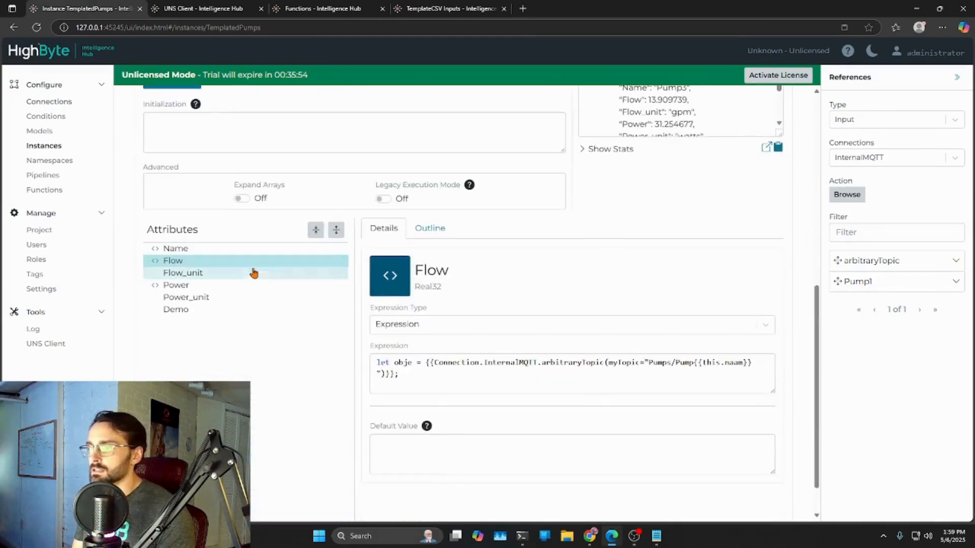
{"action": "left_click", "coordinate": [187, 312]}
{"action": "left_click", "coordinate": [426, 364]}
{"action": "type", "text": "return "}
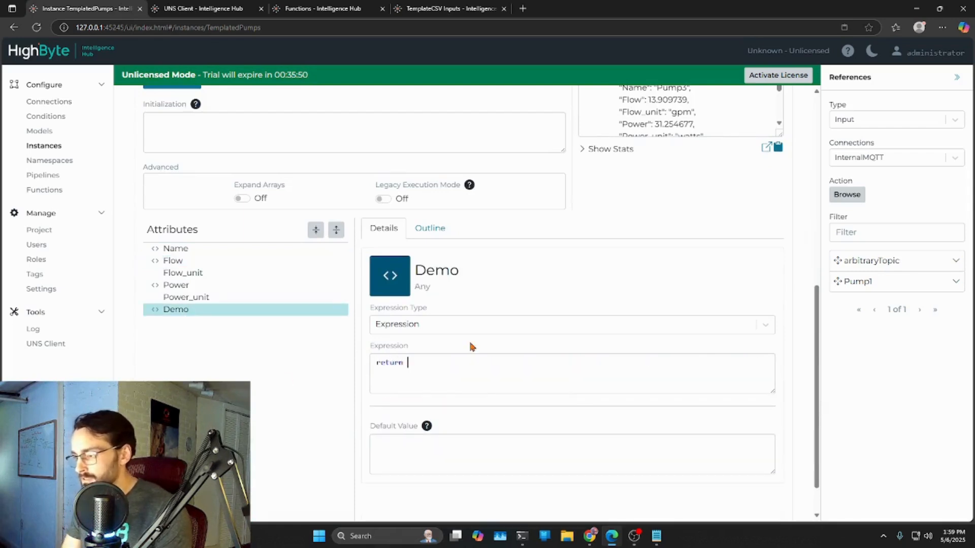
{"action": "type", "text": "\"this."}
{"action": "key", "text": "BackSpace"}
{"action": "key", "text": "BackSpace"}
{"action": "key", "text": "BackSpace"}
{"action": "key", "text": "BackSpace"}
{"action": "key", "text": "BackSpace"}
{"action": "type", "text": "{{"}
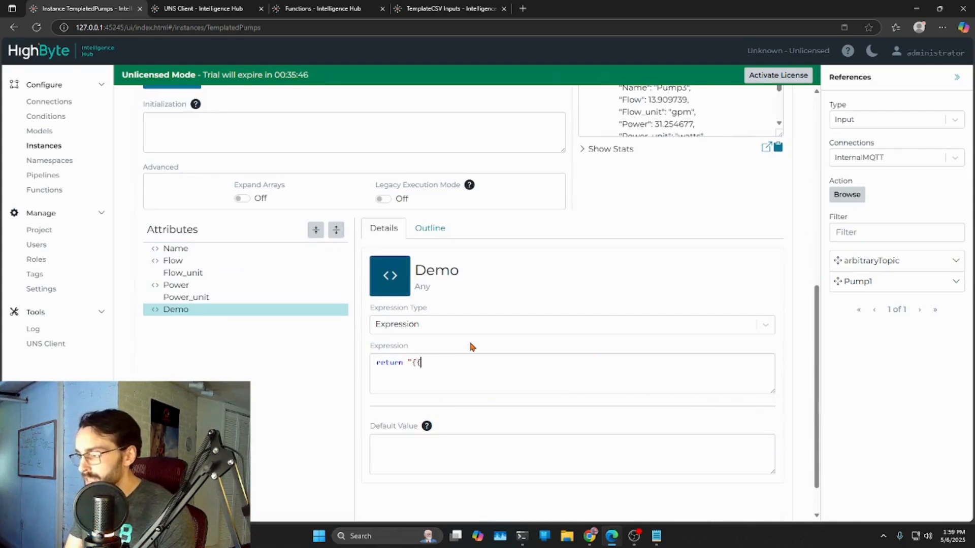
{"action": "type", "text": "this."}
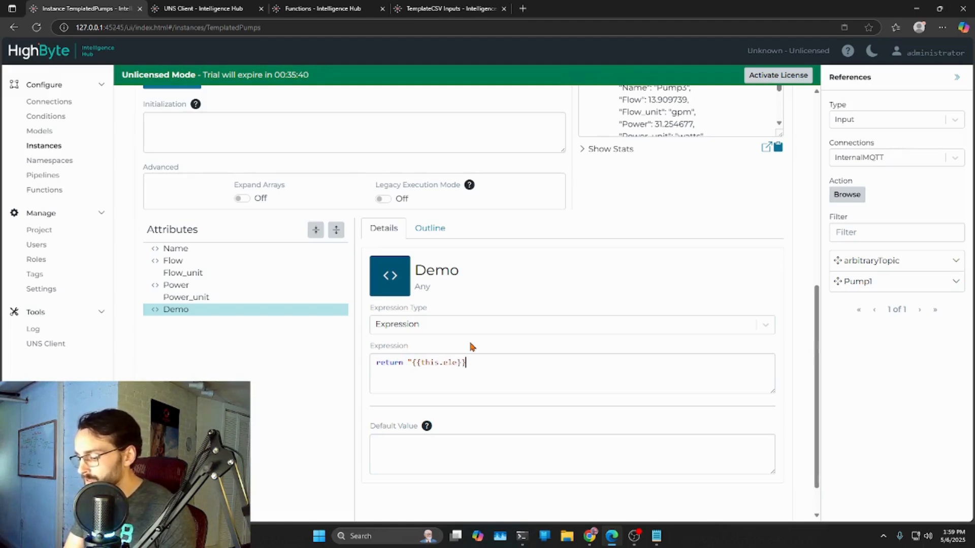
{"action": "type", "text": "ele}}\";"}
{"action": "scroll", "coordinate": [761, 254], "scroll_direction": "up", "scroll_amount": 2}
{"action": "scroll", "coordinate": [767, 264], "scroll_direction": "up", "scroll_amount": 3}
{"action": "left_click", "coordinate": [770, 97]}
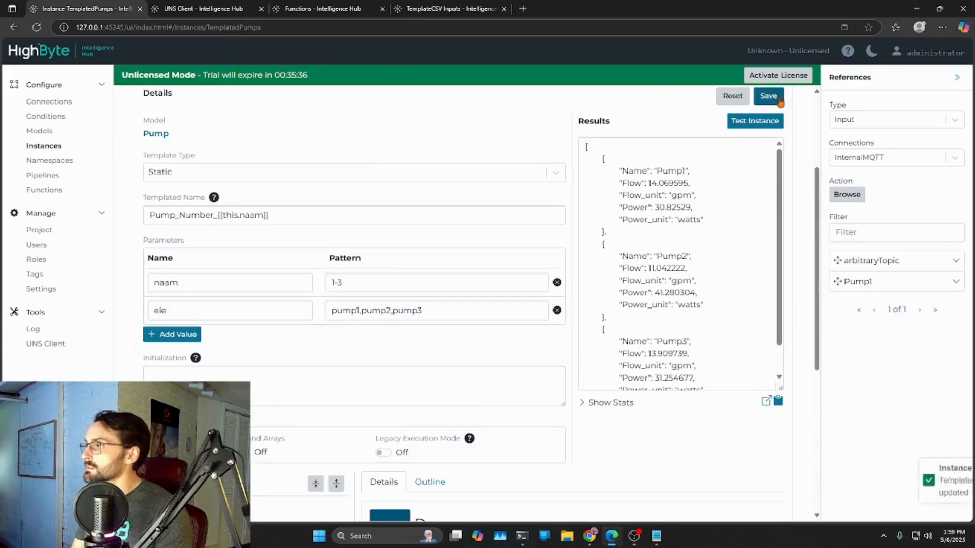
- Set the template type to Dynamic, use the TemplateDef input of the TemplateCSV connection as its Reference, and save the instance
{"action": "left_click", "coordinate": [175, 173]}
{"action": "left_click", "coordinate": [167, 237]}
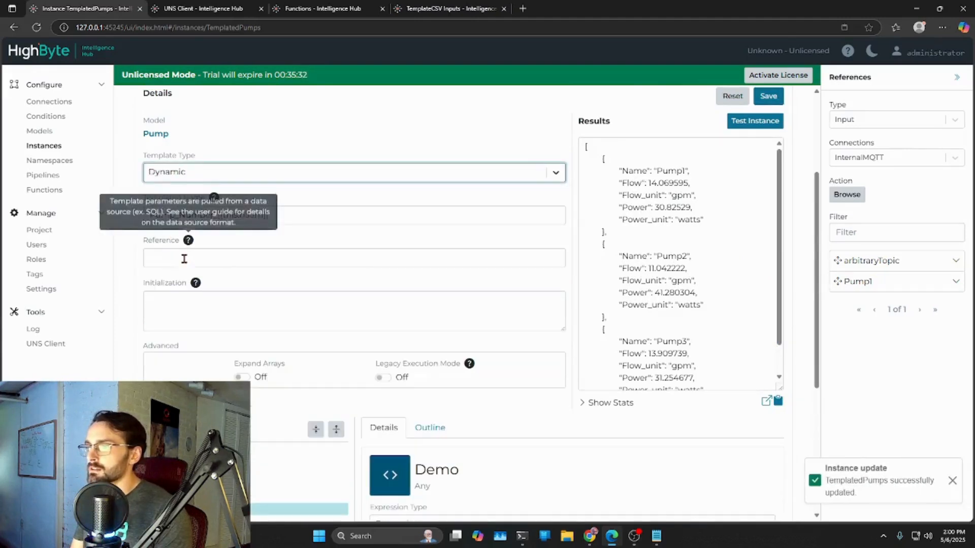
{"action": "left_click", "coordinate": [946, 159]}
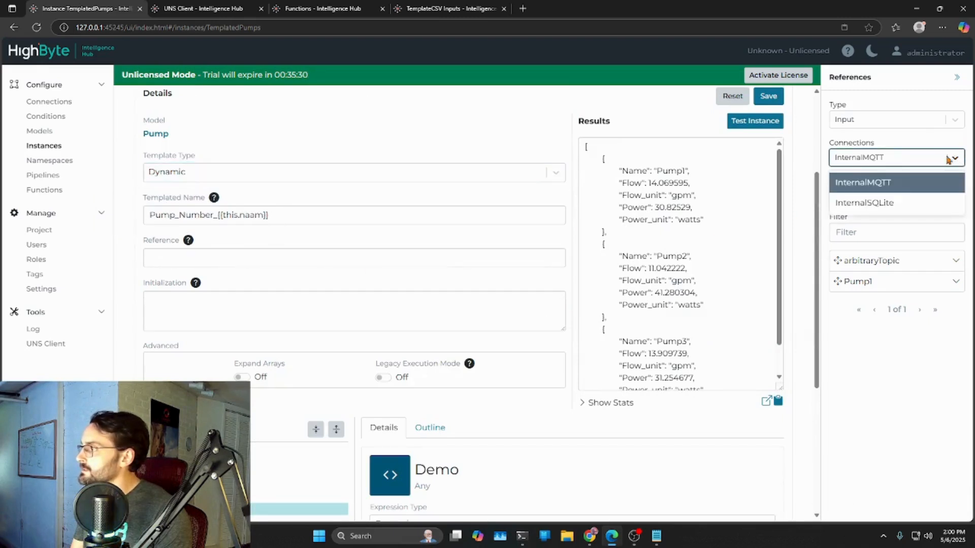
{"action": "left_click", "coordinate": [918, 154]}
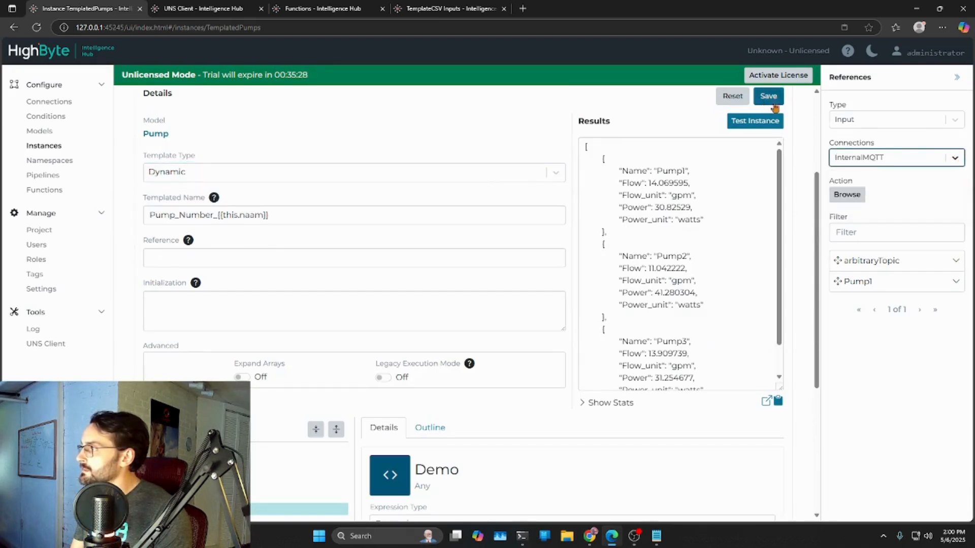
{"action": "left_click", "coordinate": [945, 121]}
{"action": "left_click", "coordinate": [850, 146]}
{"action": "left_click", "coordinate": [955, 120]}
{"action": "left_click", "coordinate": [850, 164]}
{"action": "left_click", "coordinate": [953, 160]}
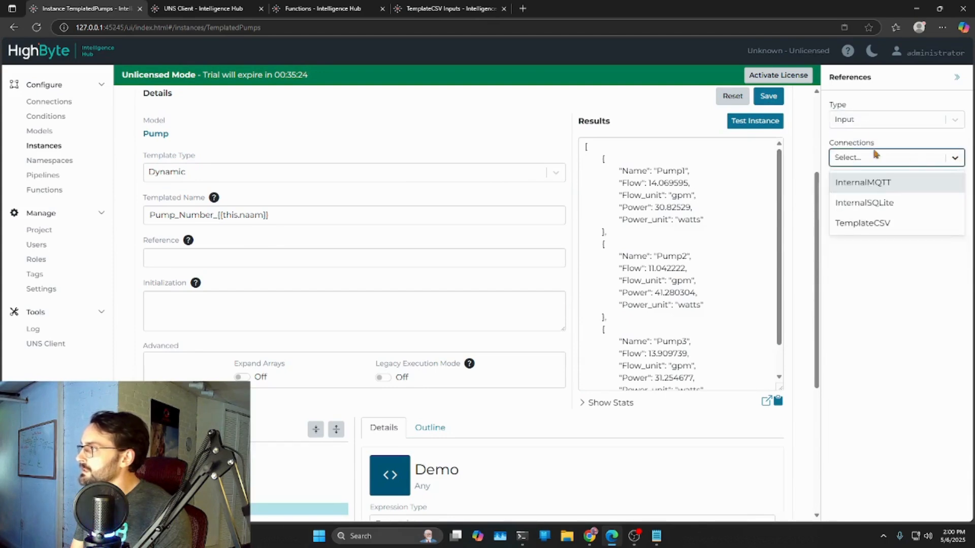
{"action": "left_click", "coordinate": [863, 223]}
{"action": "left_click_drag", "start_coordinate": [882, 226], "coordinate": [184, 260]}
{"action": "left_click", "coordinate": [768, 96]}
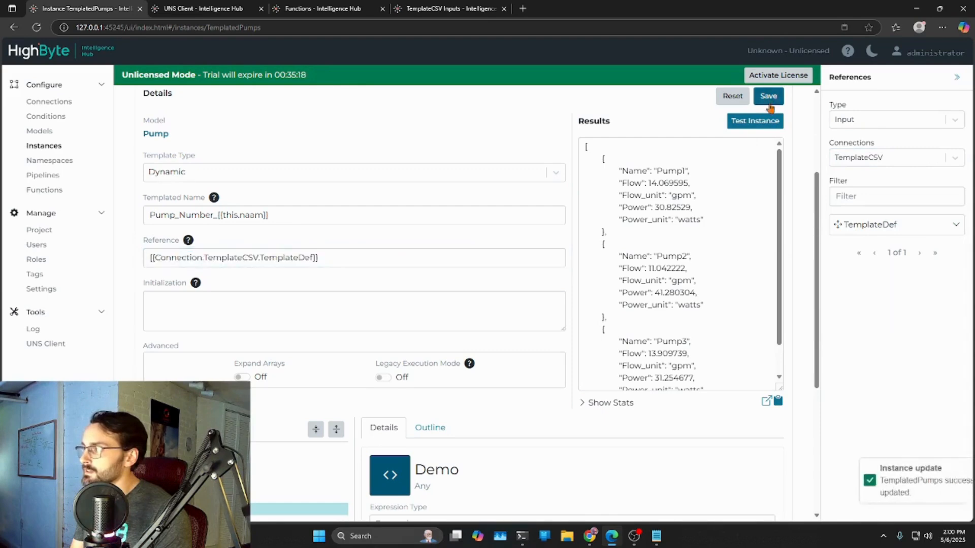
- Test the instance and examine its results together with the expressions of the Flow and Power attributes
{"action": "left_click", "coordinate": [765, 121]}
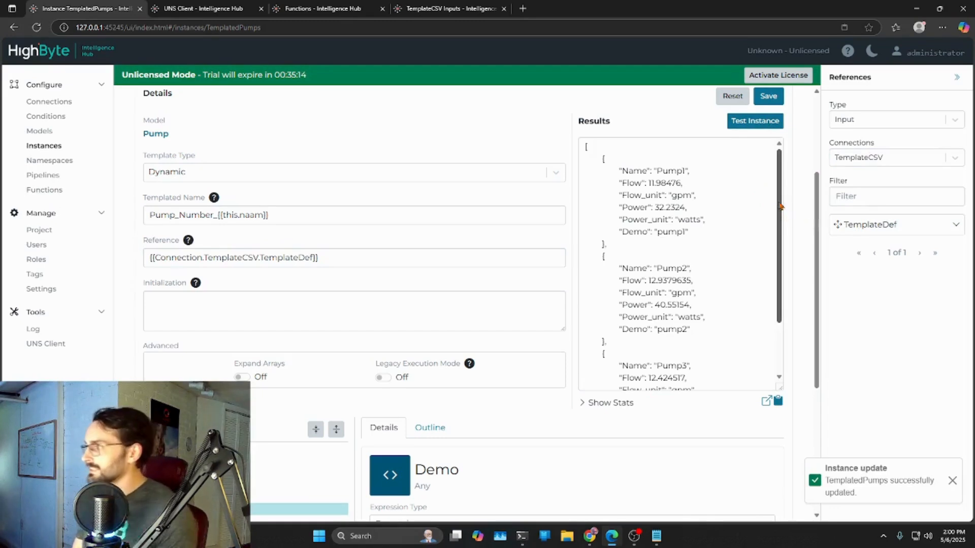
{"action": "mouse_move", "coordinate": [781, 182]}
{"action": "left_mouse_down"}
{"action": "mouse_move", "coordinate": [781, 190]}
{"action": "mouse_move", "coordinate": [779, 178]}
{"action": "left_mouse_up"}
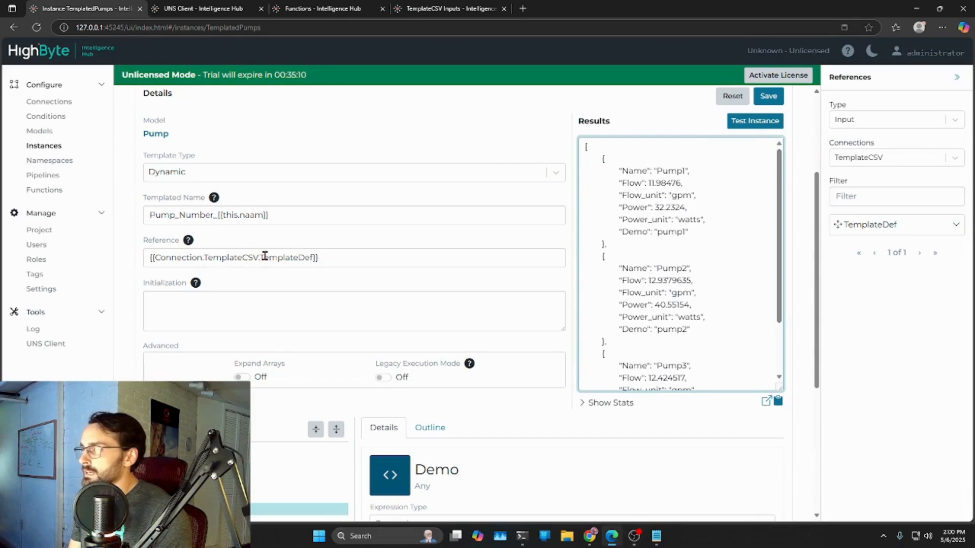
{"action": "scroll", "coordinate": [346, 321], "scroll_direction": "down", "scroll_amount": 4}
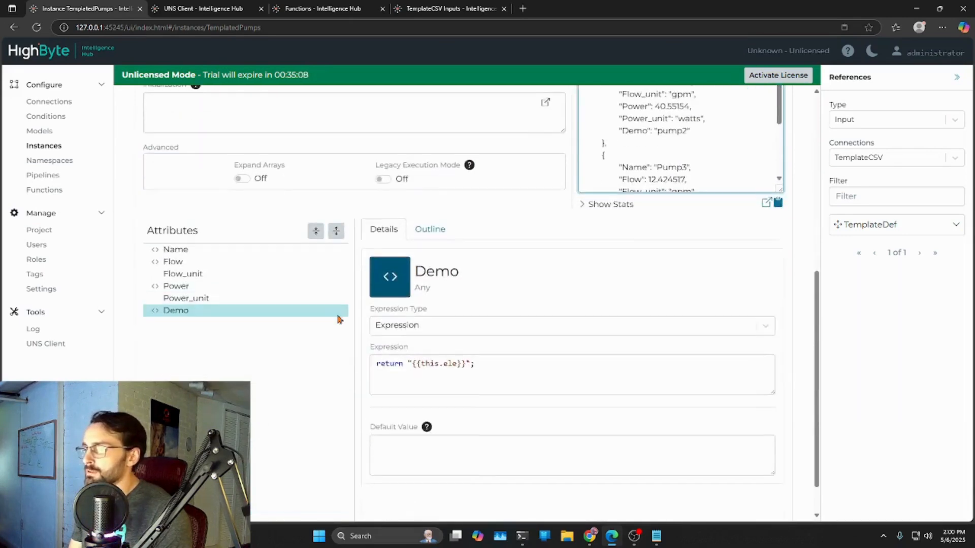
{"action": "left_click", "coordinate": [172, 257]}
{"action": "left_click", "coordinate": [181, 282]}
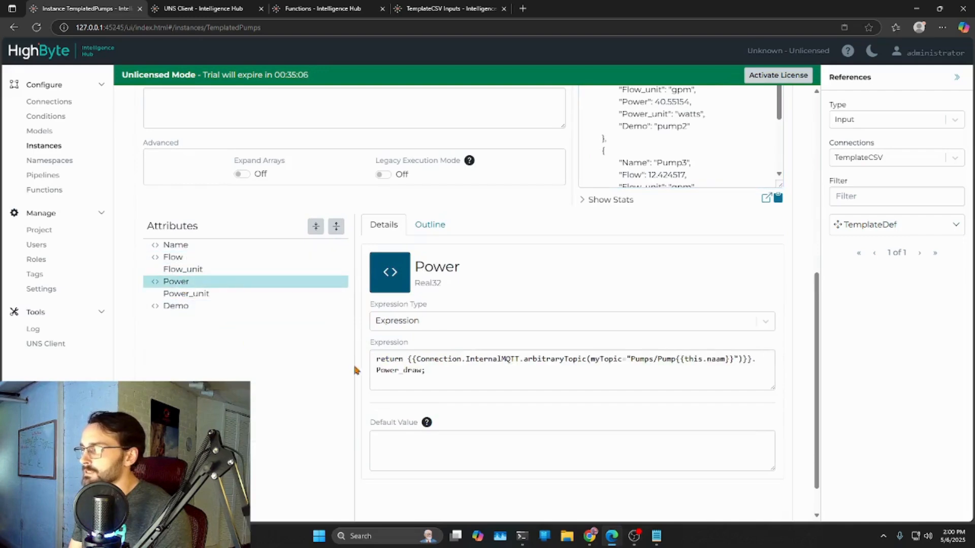
{"action": "scroll", "coordinate": [683, 272], "scroll_direction": "up", "scroll_amount": 4}
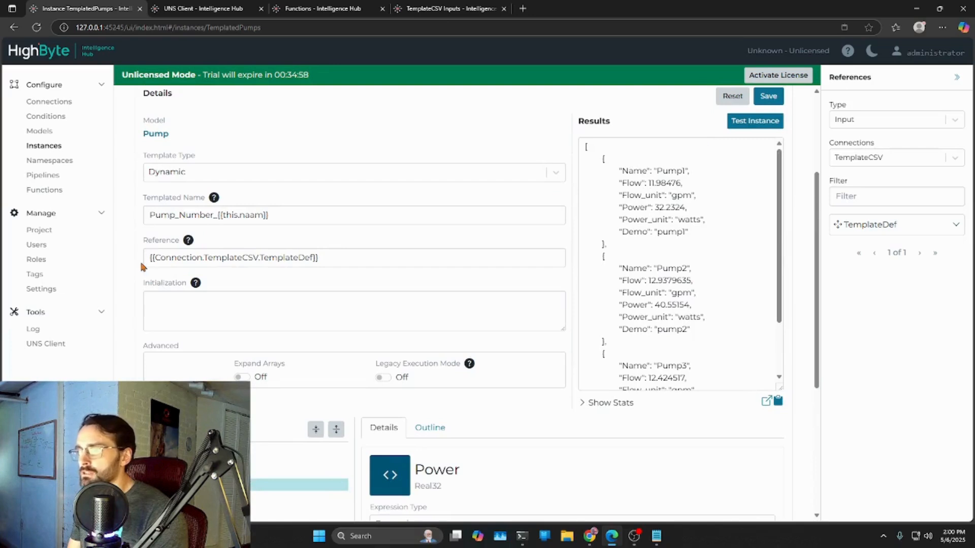
- Review the instance's Reference value and the available template types, keeping Dynamic selected
{"action": "triple_click", "coordinate": [241, 257]}
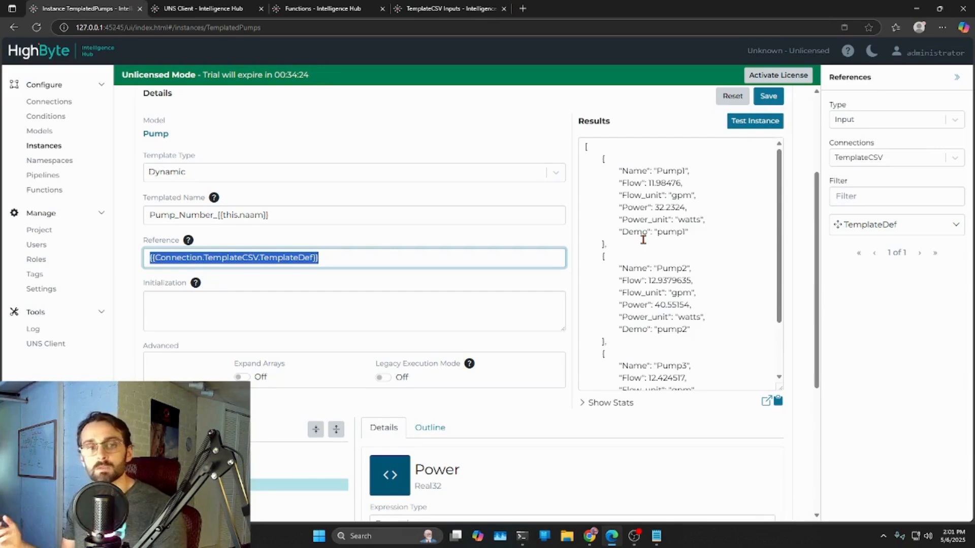
{"action": "left_click", "coordinate": [307, 284]}
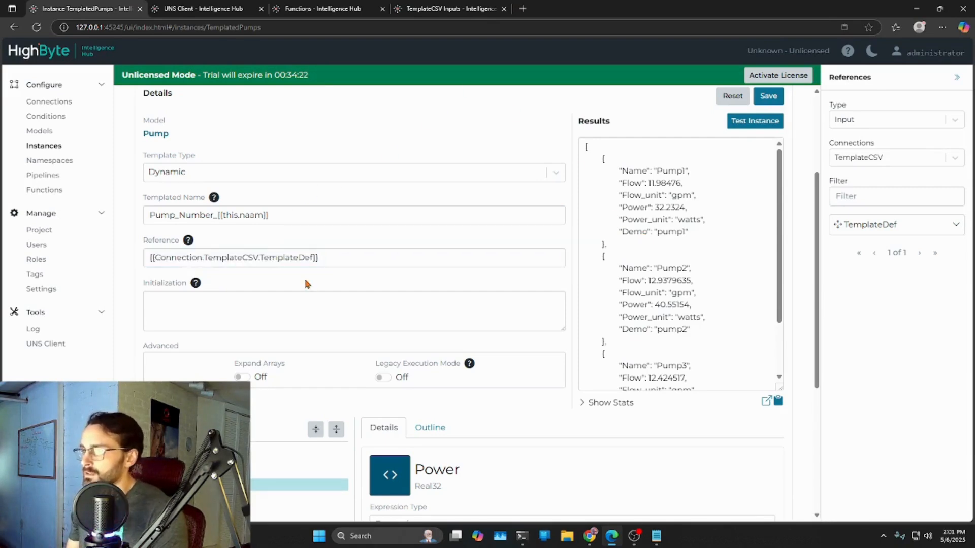
{"action": "left_click", "coordinate": [196, 172]}
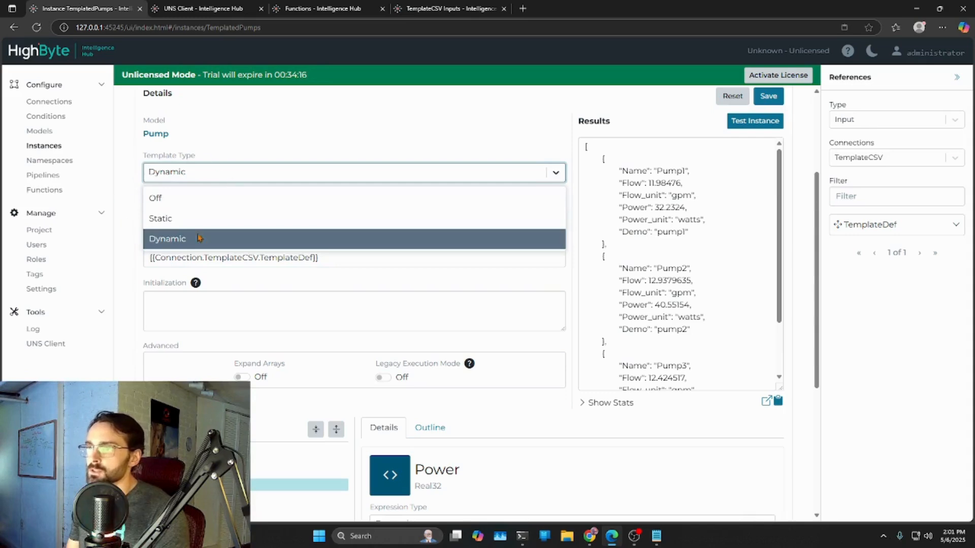
{"action": "left_click", "coordinate": [144, 237]}
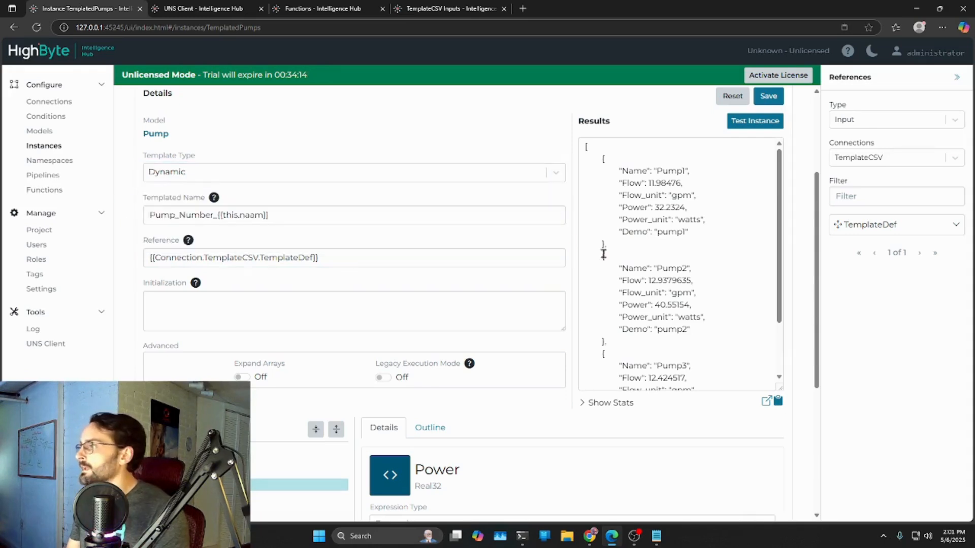
- Compare the Name attribute's expression with the Name values of each pump in the test results
{"action": "scroll", "coordinate": [283, 296], "scroll_direction": "down", "scroll_amount": 5}
{"action": "left_click_drag", "start_coordinate": [772, 348], "coordinate": [773, 390]}
{"action": "left_click", "coordinate": [176, 203]}
{"action": "left_click_drag", "start_coordinate": [512, 325], "coordinate": [361, 316]}
{"action": "left_click", "coordinate": [528, 364]}
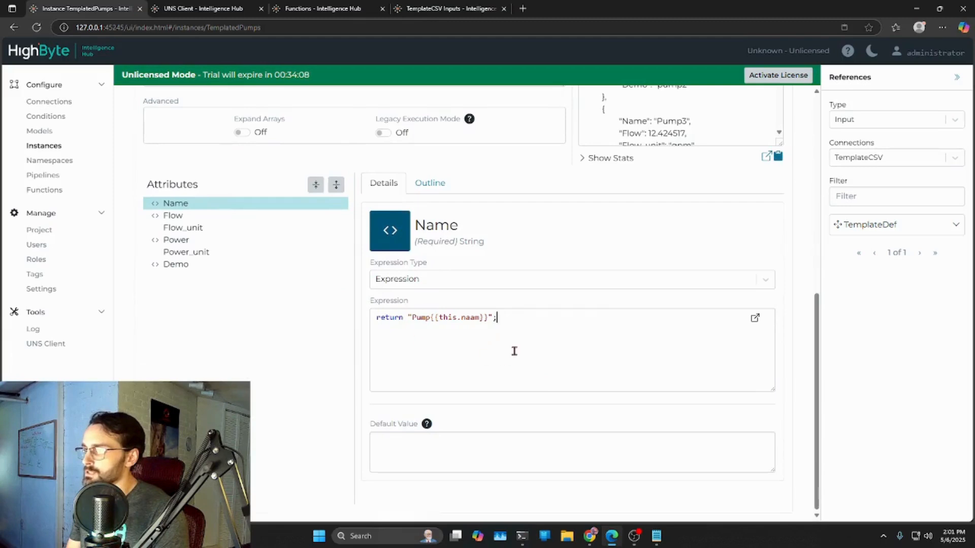
{"action": "scroll", "coordinate": [563, 327], "scroll_direction": "up", "scroll_amount": 1}
{"action": "scroll", "coordinate": [569, 327], "scroll_direction": "up", "scroll_amount": 4}
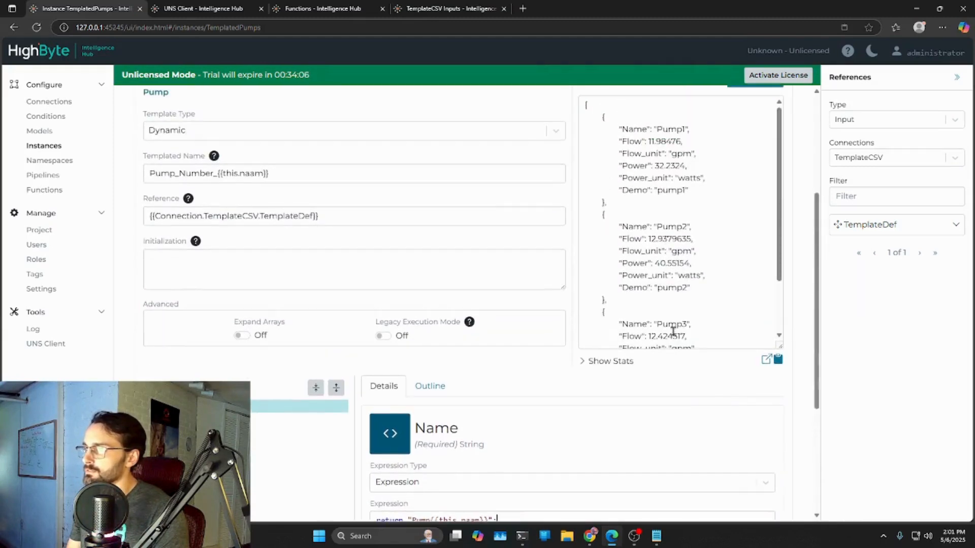
{"action": "scroll", "coordinate": [668, 305], "scroll_direction": "down", "scroll_amount": 5}
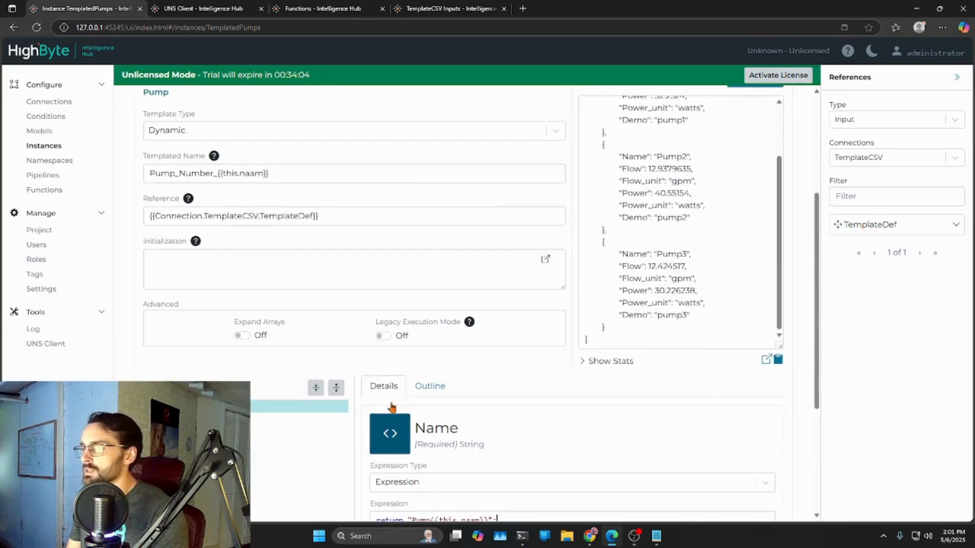
- Examine the Flow attribute's full expression and compare it with the Flow values in the test results
{"action": "scroll", "coordinate": [448, 363], "scroll_direction": "down", "scroll_amount": 3}
{"action": "left_click", "coordinate": [174, 270]}
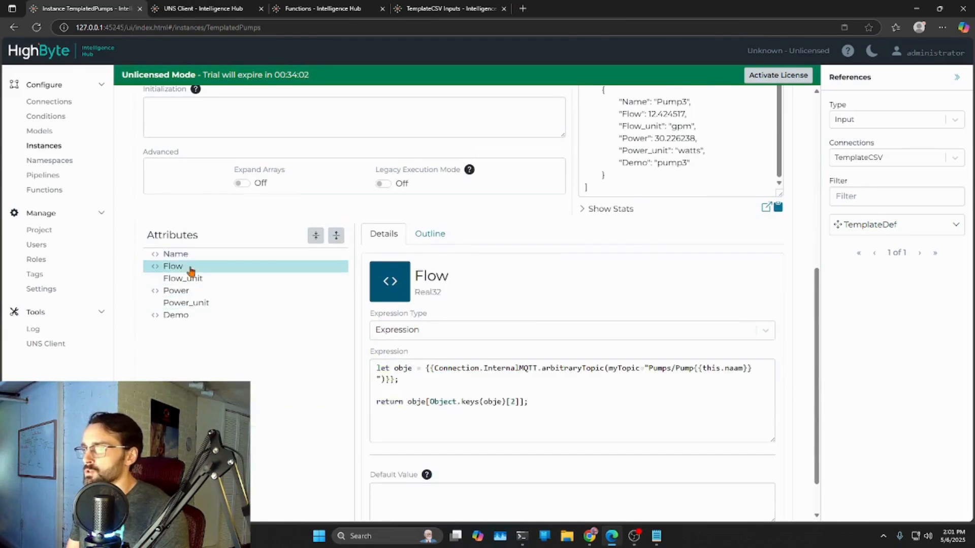
{"action": "scroll", "coordinate": [555, 368], "scroll_direction": "down", "scroll_amount": 1}
{"action": "left_click_drag", "start_coordinate": [534, 354], "coordinate": [370, 314]}
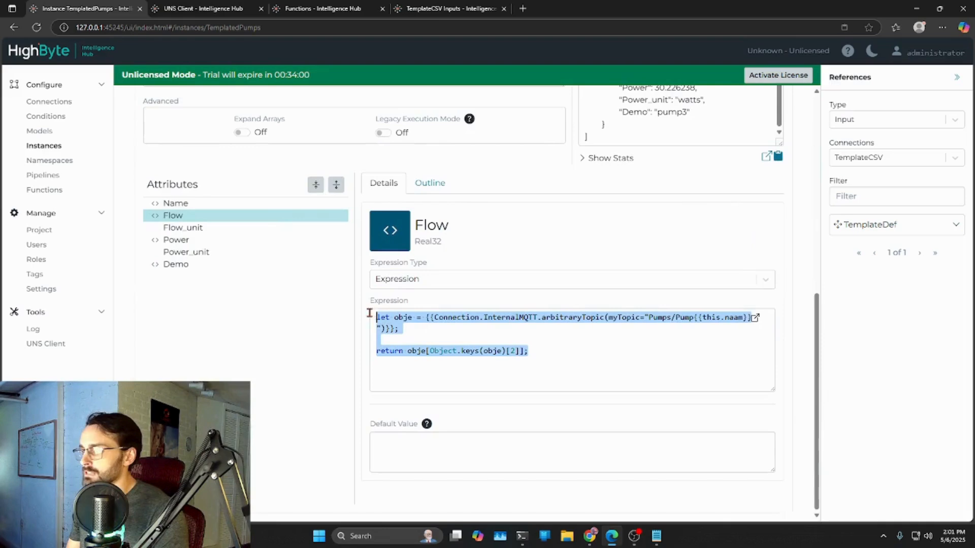
{"action": "scroll", "coordinate": [655, 344], "scroll_direction": "up", "scroll_amount": 4}
{"action": "scroll", "coordinate": [660, 351], "scroll_direction": "up", "scroll_amount": 1}
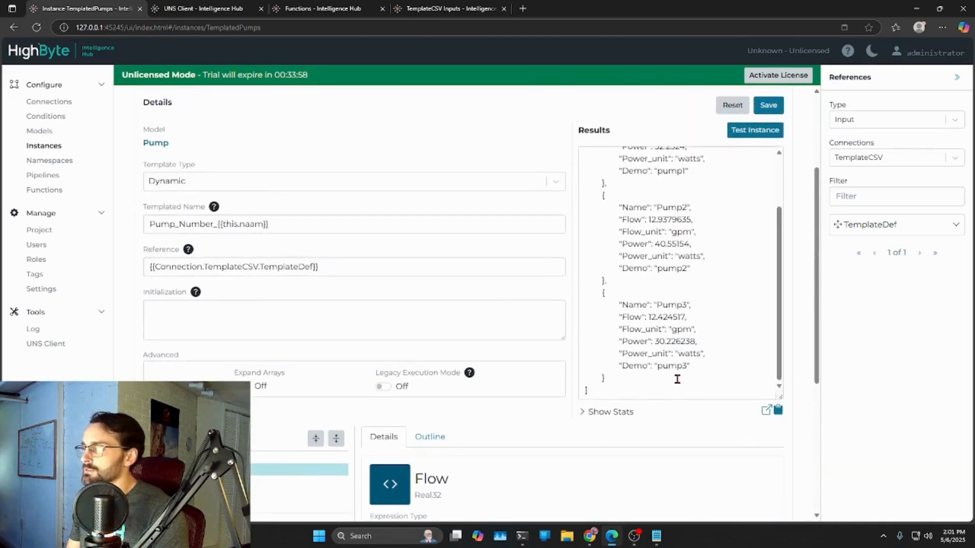
{"action": "scroll", "coordinate": [550, 396], "scroll_direction": "down", "scroll_amount": 5}
{"action": "left_click", "coordinate": [561, 381]}
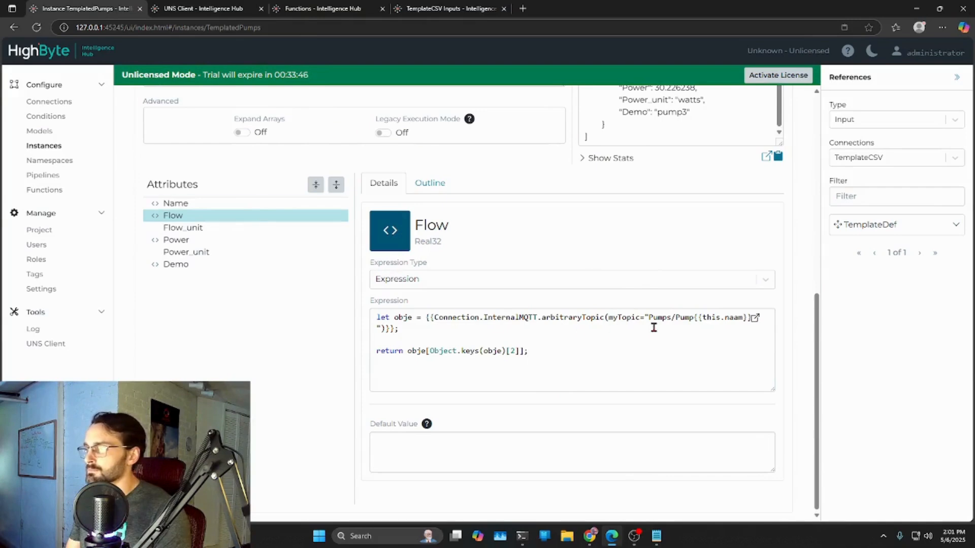
{"action": "scroll", "coordinate": [661, 335], "scroll_direction": "up", "scroll_amount": 3}
{"action": "scroll", "coordinate": [277, 295], "scroll_direction": "up", "scroll_amount": 3}
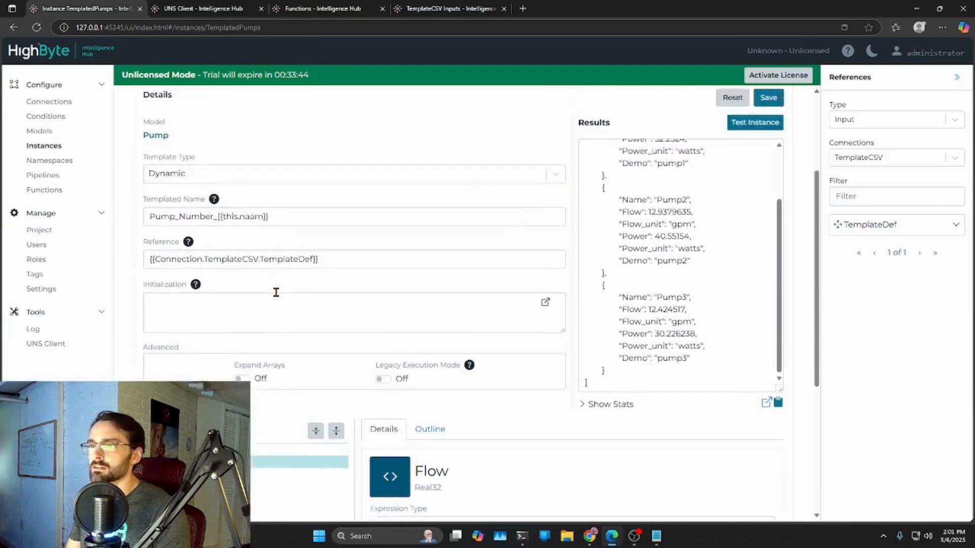
- Start a new input for the InternalMQTT connection and name it TemplatedInputs
{"action": "right_click", "coordinate": [40, 103]}
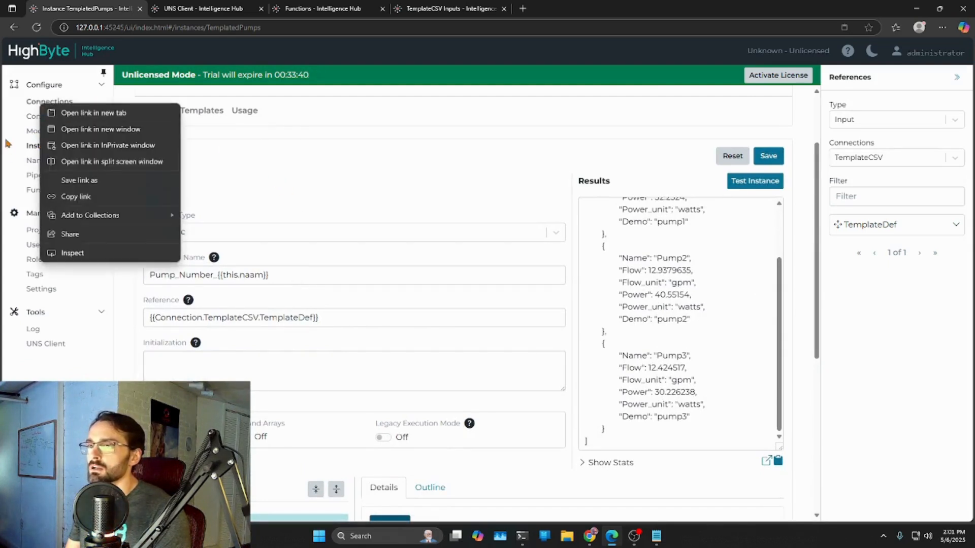
{"action": "left_click", "coordinate": [34, 132]}
{"action": "left_click", "coordinate": [49, 102]}
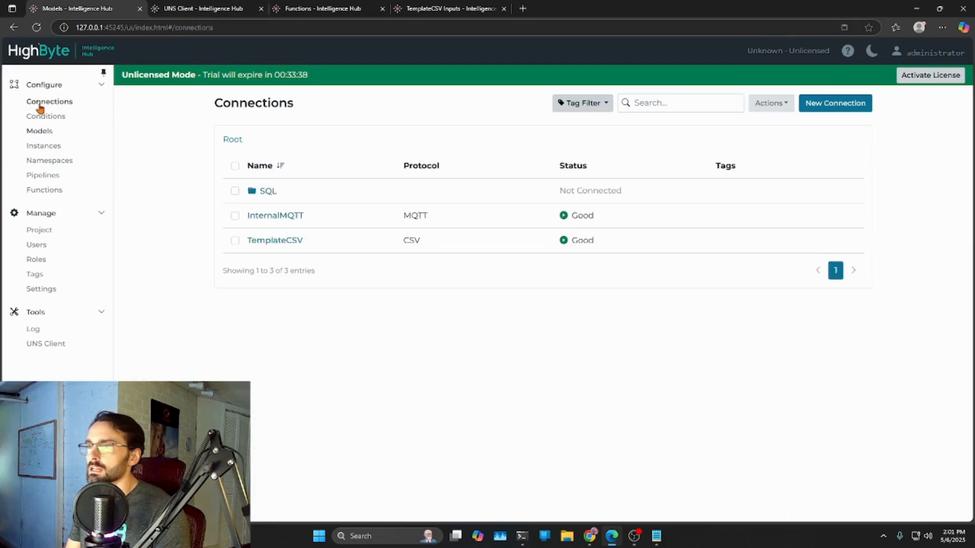
{"action": "left_click", "coordinate": [272, 217]}
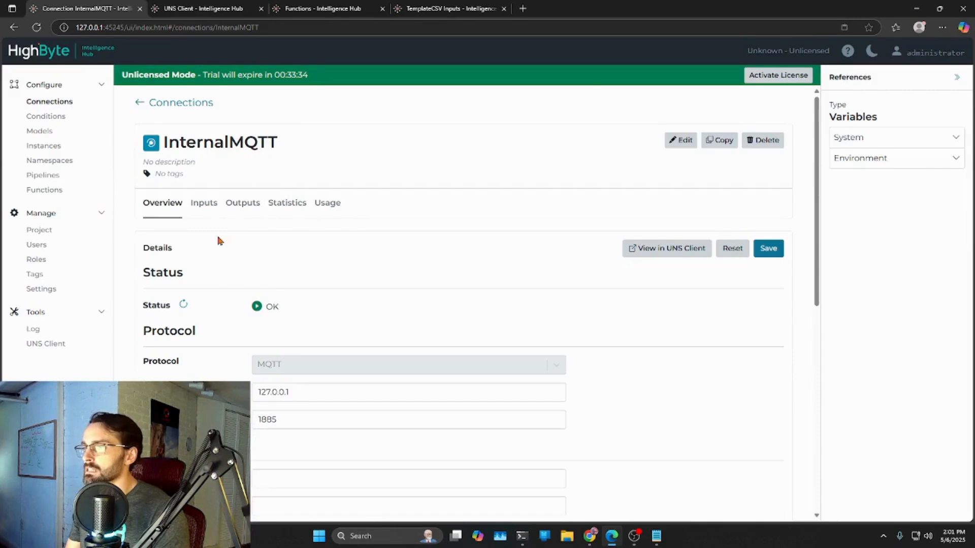
{"action": "left_click", "coordinate": [205, 204]}
{"action": "left_click", "coordinate": [845, 241]}
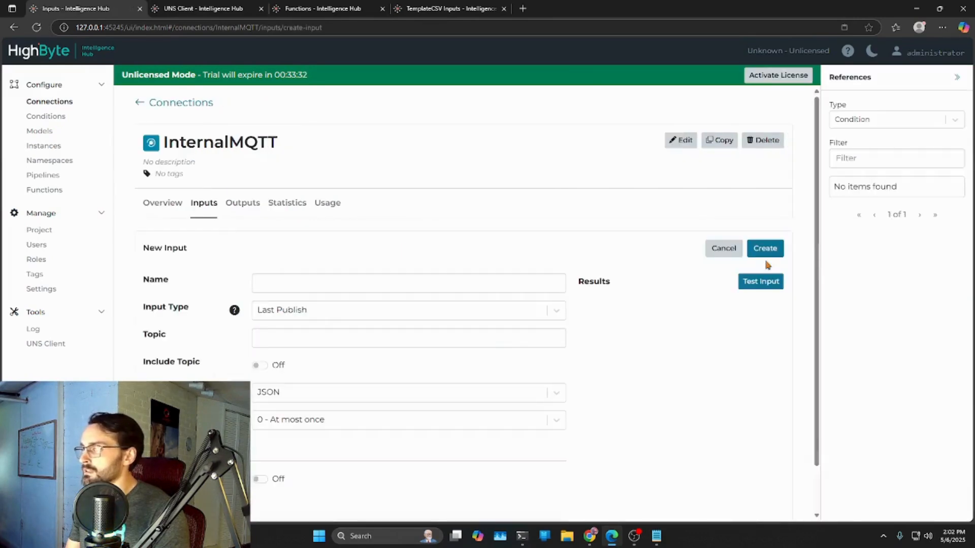
{"action": "left_click", "coordinate": [277, 280]}
{"action": "type", "text": "ztem"}
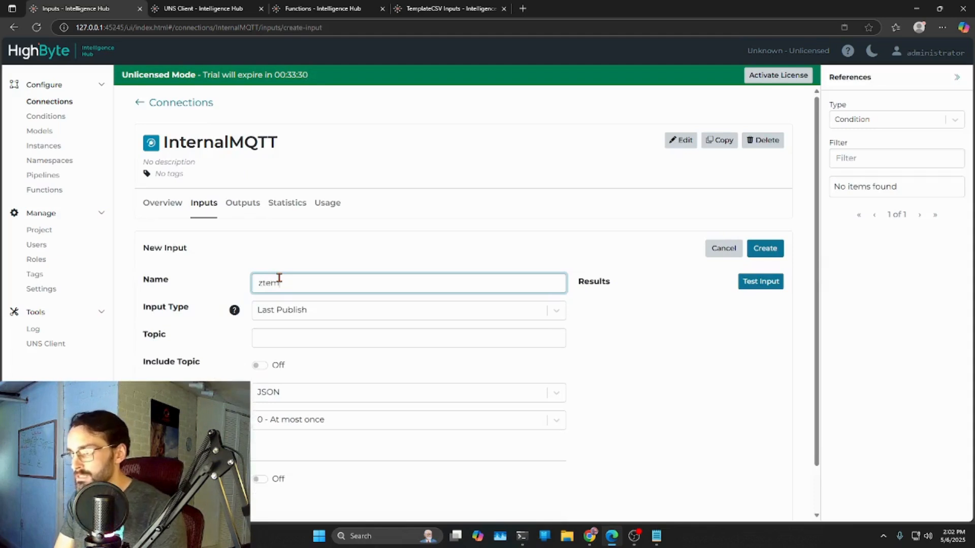
{"action": "key", "text": "BackSpace"}
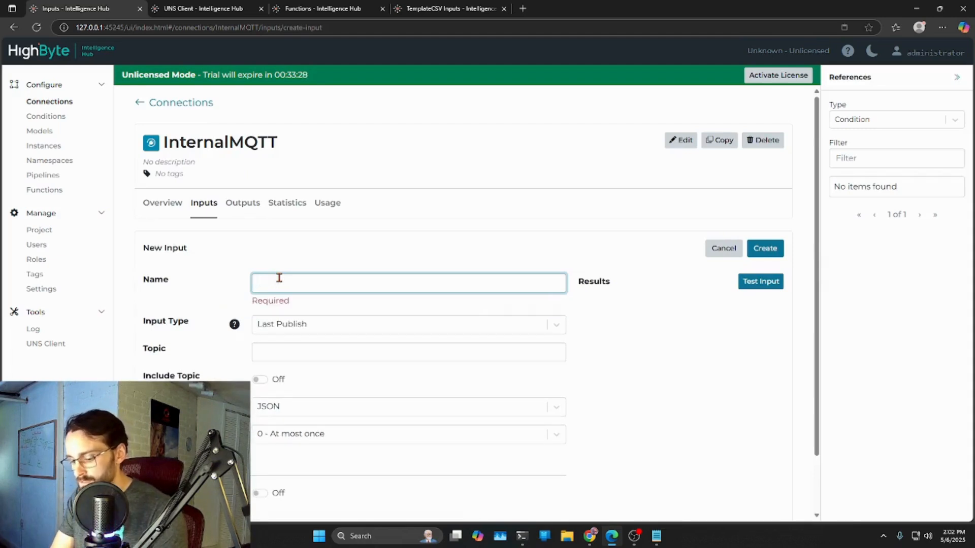
{"action": "type", "text": "TemplatedInputs"}
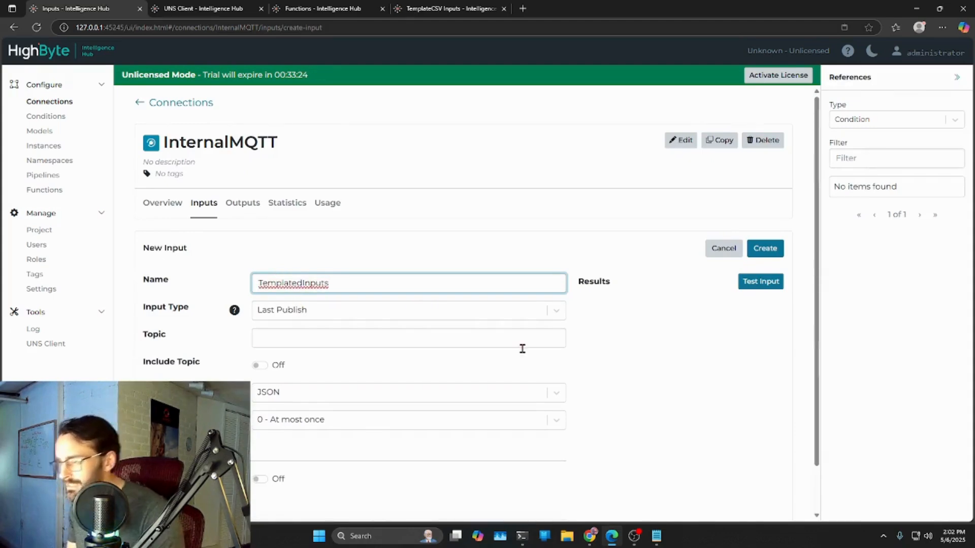
- Set the new input's template type to Static and its templated name to tPump{{this.naam}}
{"action": "scroll", "coordinate": [660, 344], "scroll_direction": "down", "scroll_amount": 1}
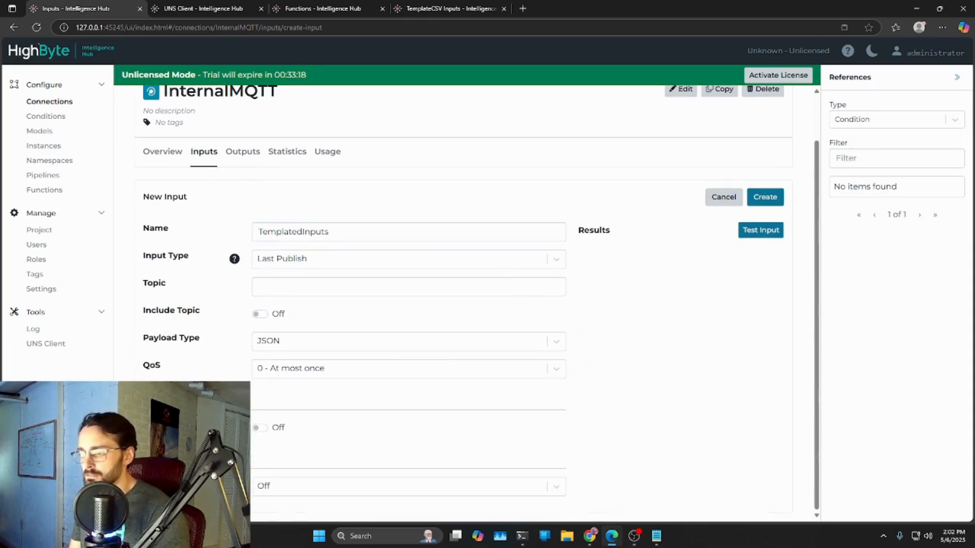
{"action": "left_click", "coordinate": [299, 487]}
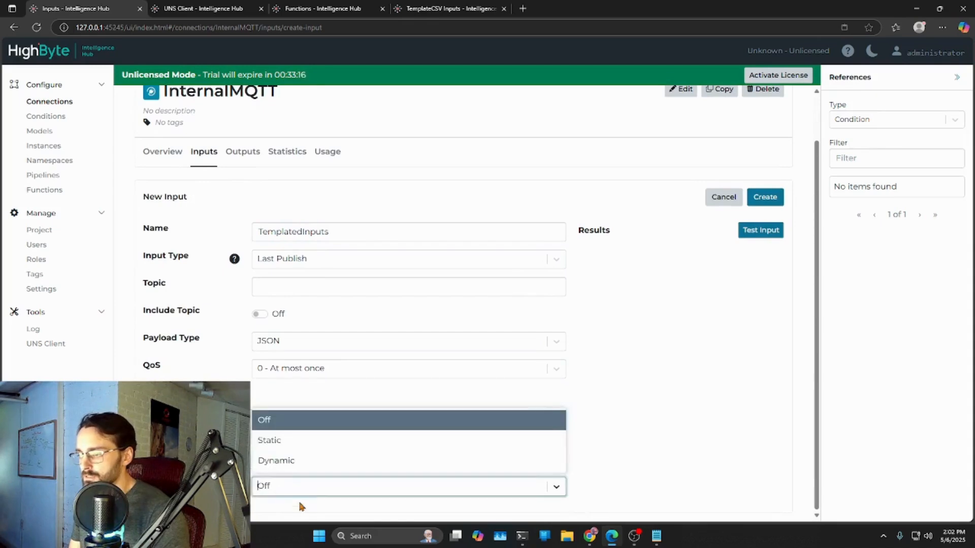
{"action": "left_click", "coordinate": [264, 442]}
{"action": "scroll", "coordinate": [577, 409], "scroll_direction": "down", "scroll_amount": 2}
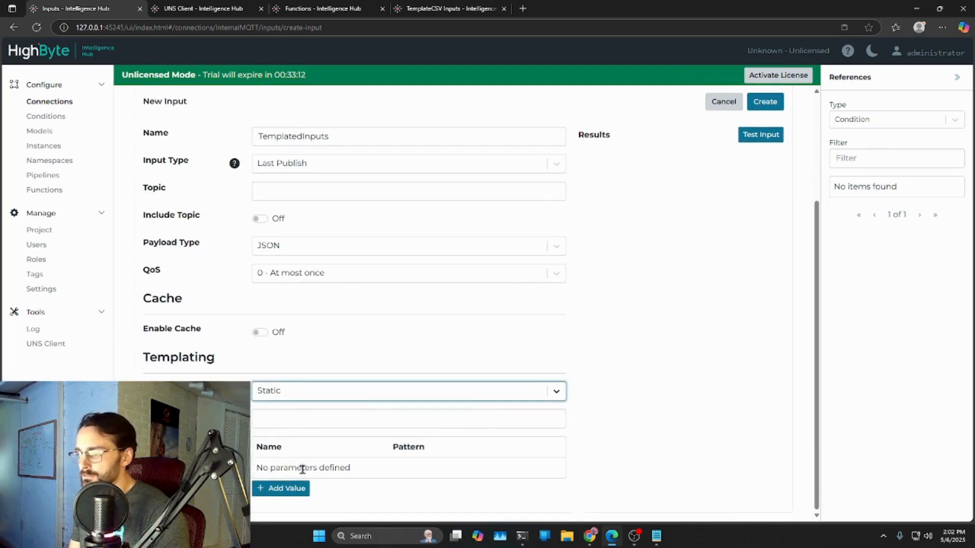
{"action": "left_click", "coordinate": [281, 420]}
{"action": "type", "text": "Pumt"}
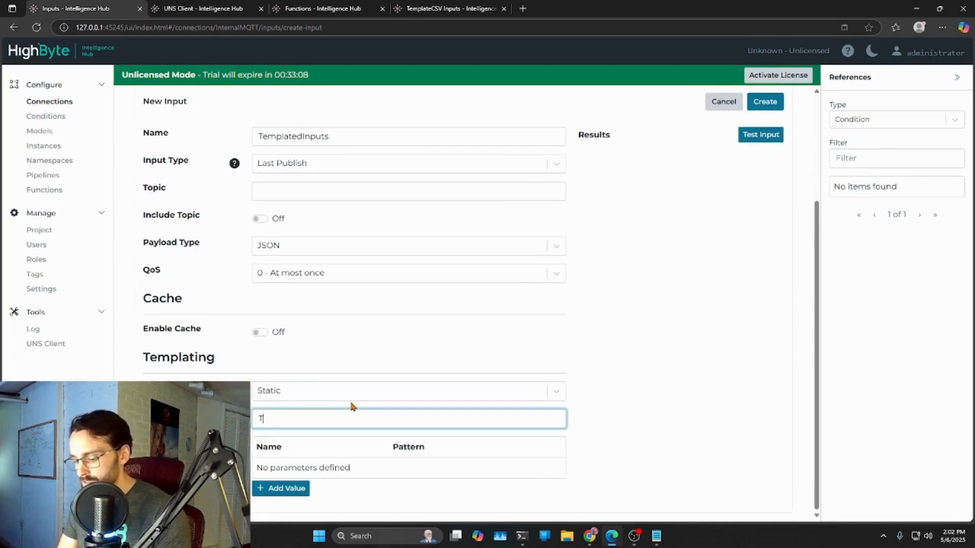
{"action": "type", "text": "Pump{{this.naam"}
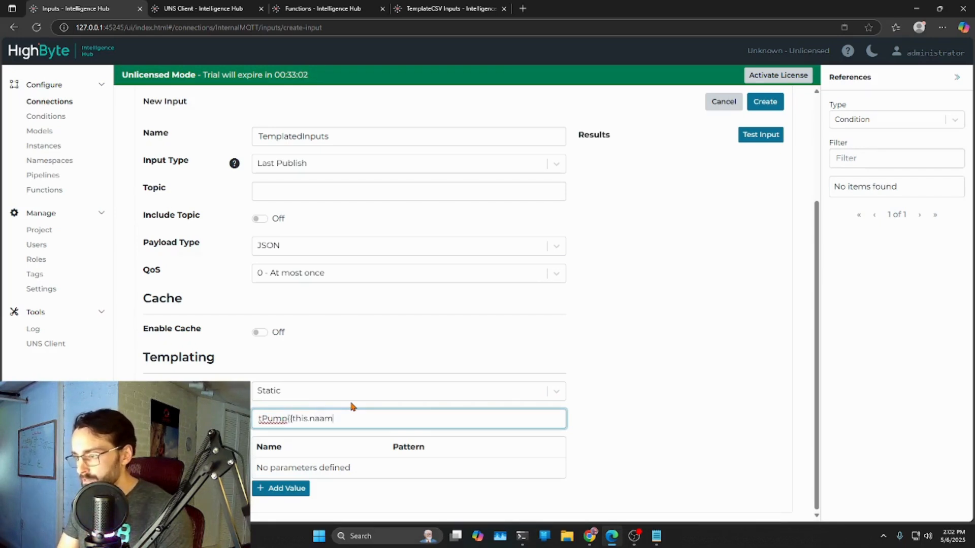
{"action": "type", "text": "}}"}
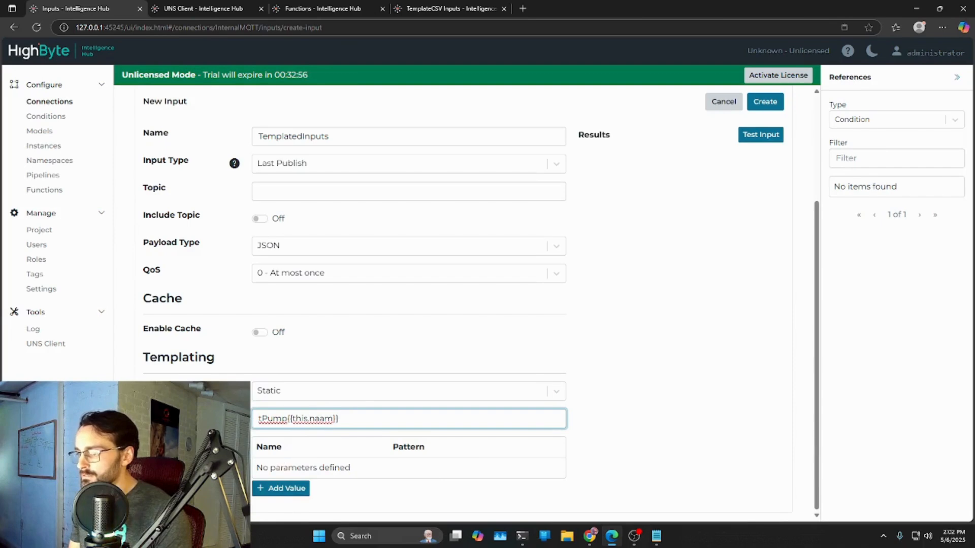
- Add a template parameter called naam with the pattern 1,2,3
{"action": "left_click", "coordinate": [272, 491]}
{"action": "left_click", "coordinate": [266, 471]}
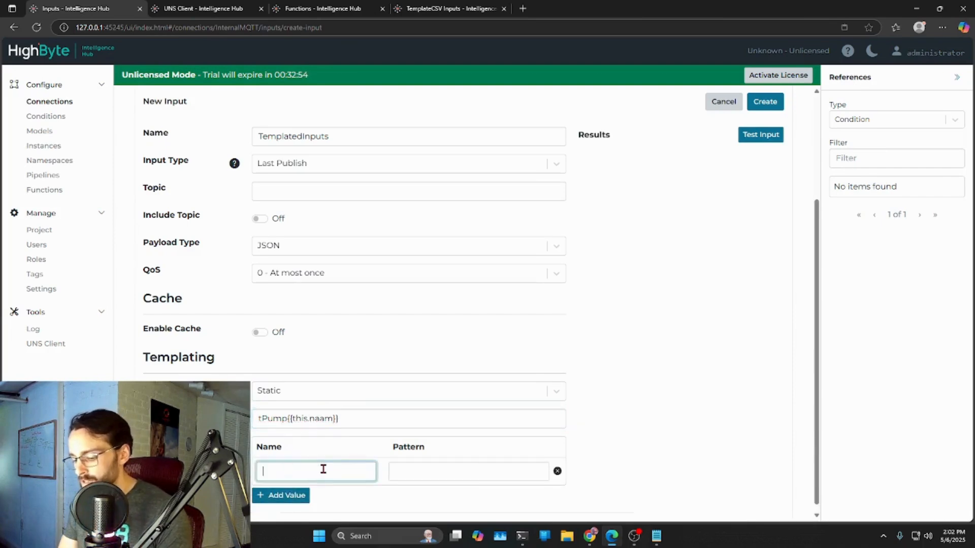
{"action": "key", "text": "Tab"}
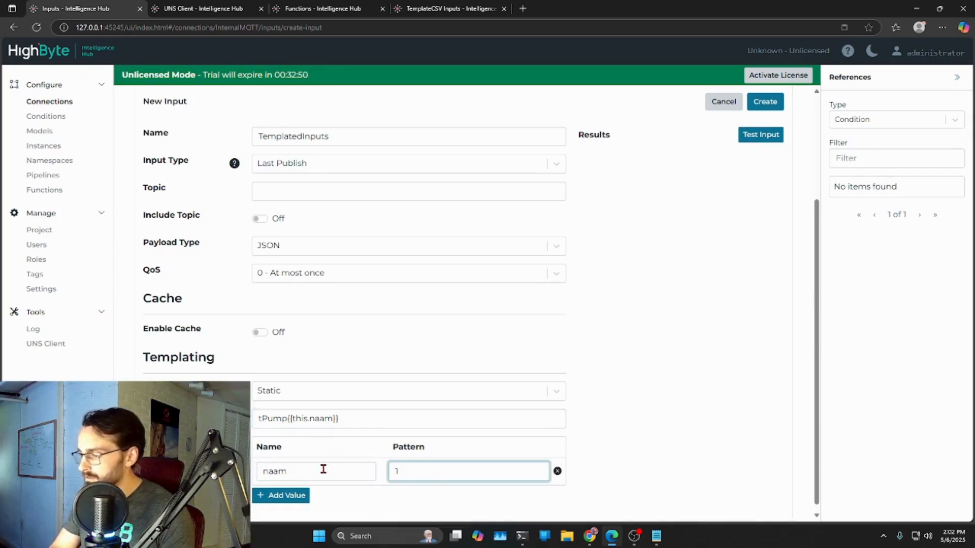
{"action": "type", "text": "1,2"}
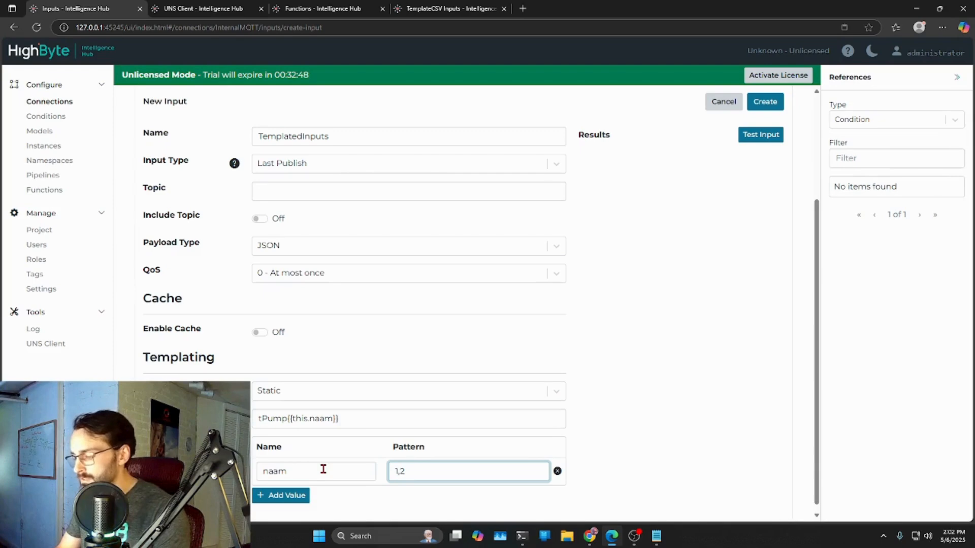
{"action": "type", "text": ",3"}
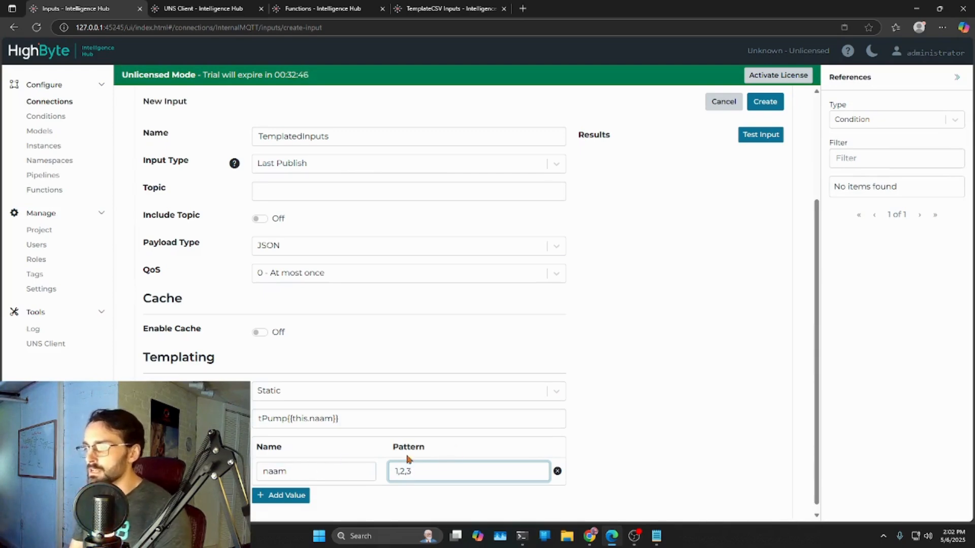
- Set the input's topic to Pumps/Pump{{this.naam}} and create the input
{"action": "scroll", "coordinate": [627, 410], "scroll_direction": "down", "scroll_amount": 1}
{"action": "scroll", "coordinate": [679, 277], "scroll_direction": "up", "scroll_amount": 2}
{"action": "scroll", "coordinate": [676, 298], "scroll_direction": "down", "scroll_amount": 2}
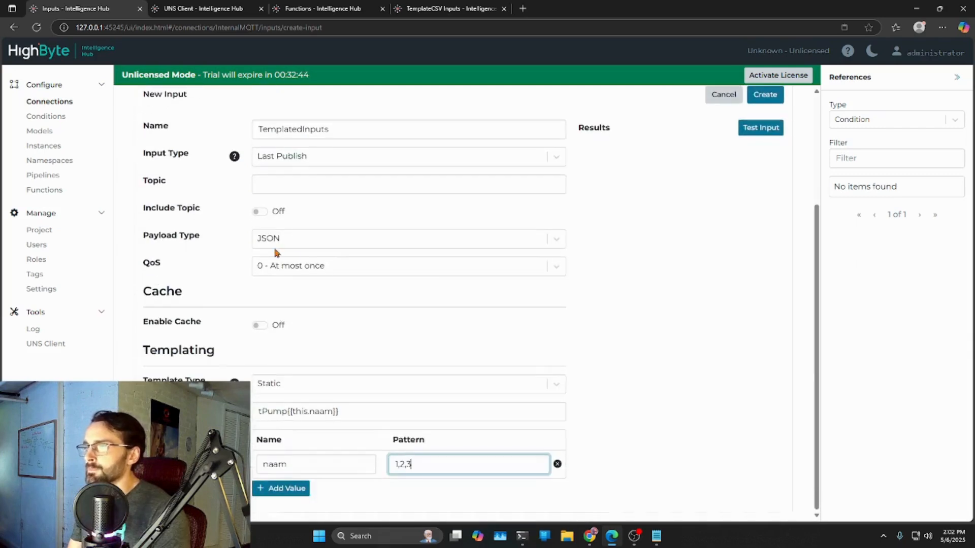
{"action": "left_click", "coordinate": [262, 180]}
{"action": "type", "text": "Pumps/Pump{{this.ma"}
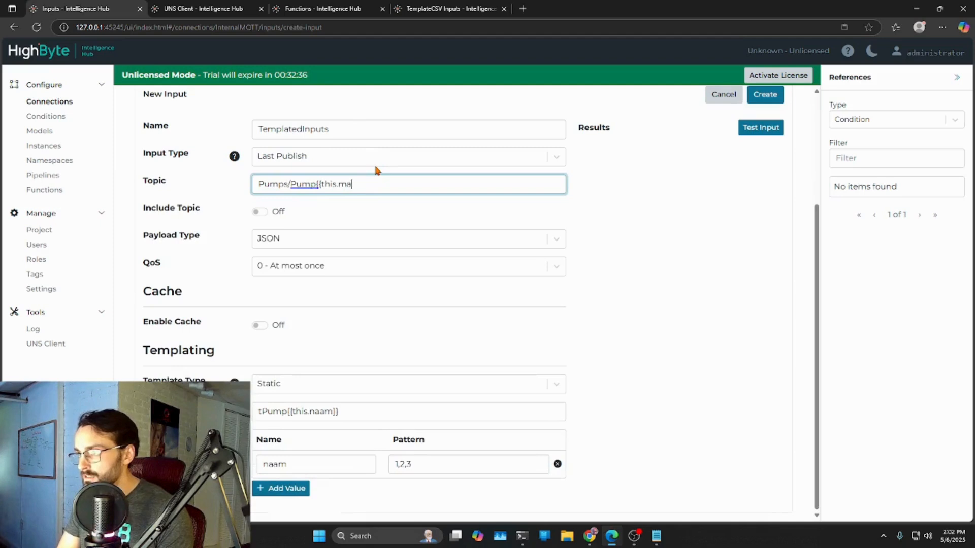
{"action": "type", "text": "naam}}"}
{"action": "left_click", "coordinate": [765, 94]}
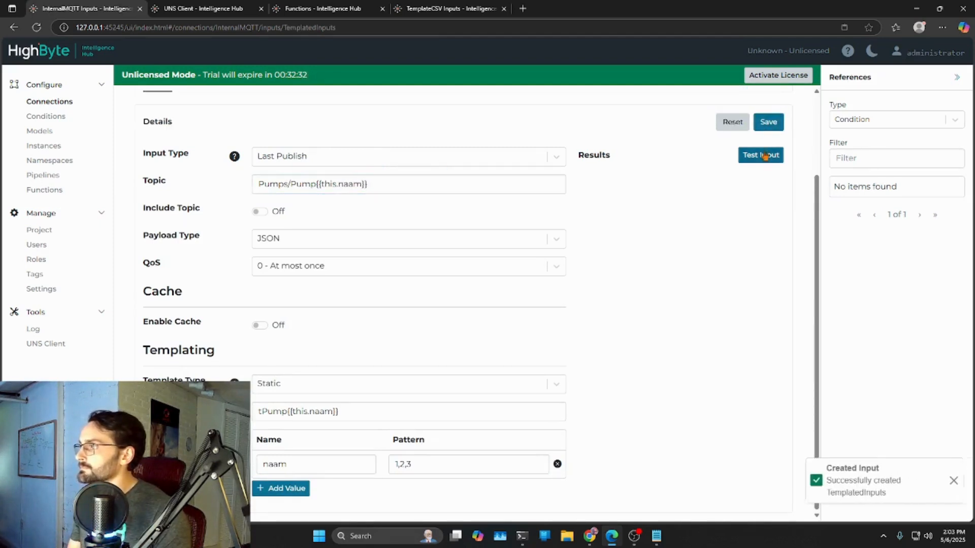
- Test the TemplatedInputs input and compare its parameterised topic with the returned pump payloads
{"action": "left_click", "coordinate": [765, 154]}
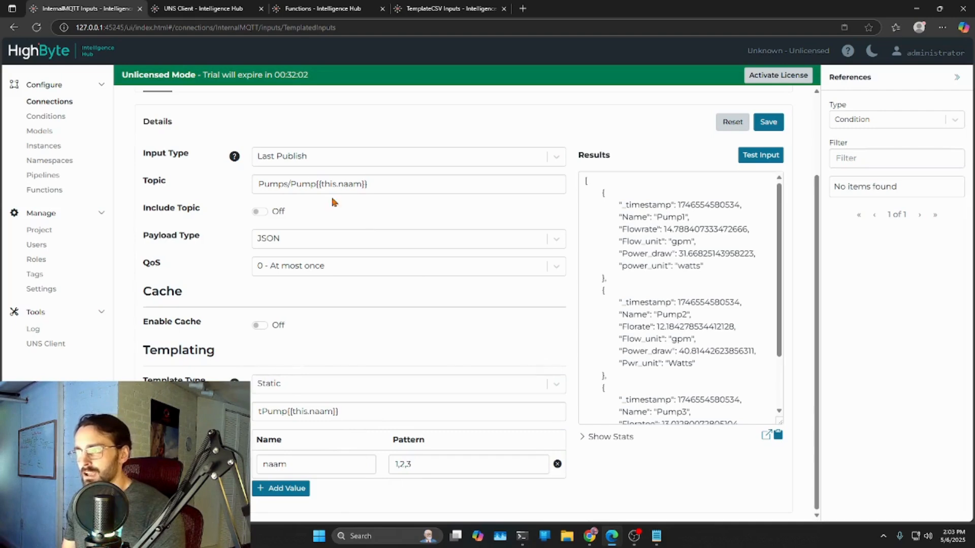
{"action": "left_click_drag", "start_coordinate": [384, 185], "coordinate": [256, 185]}
{"action": "left_click", "coordinate": [374, 219]}
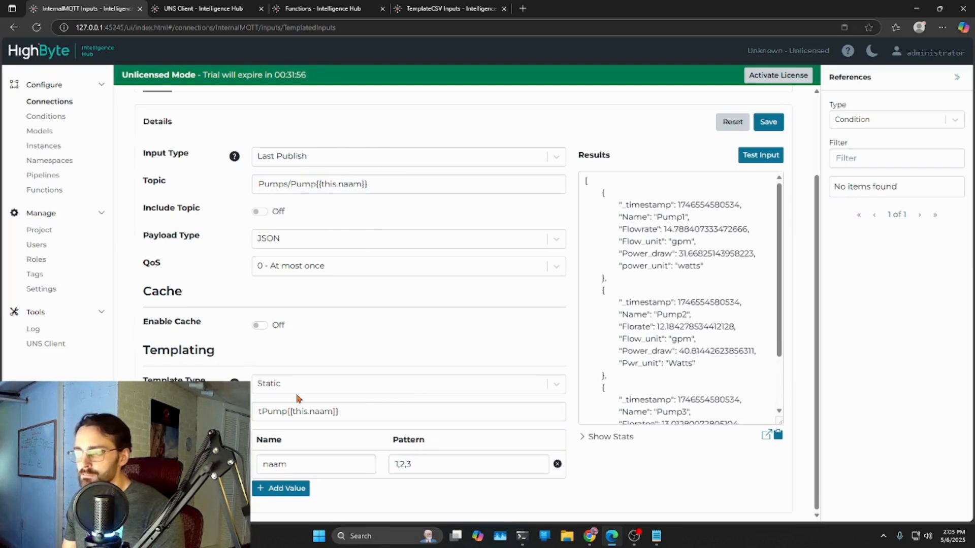
- Review the generated templates tPump1, tPump2 and tPump3 of TemplatedInputs, comparing each one's naam pattern and topic
{"action": "scroll", "coordinate": [272, 279], "scroll_direction": "up", "scroll_amount": 2}
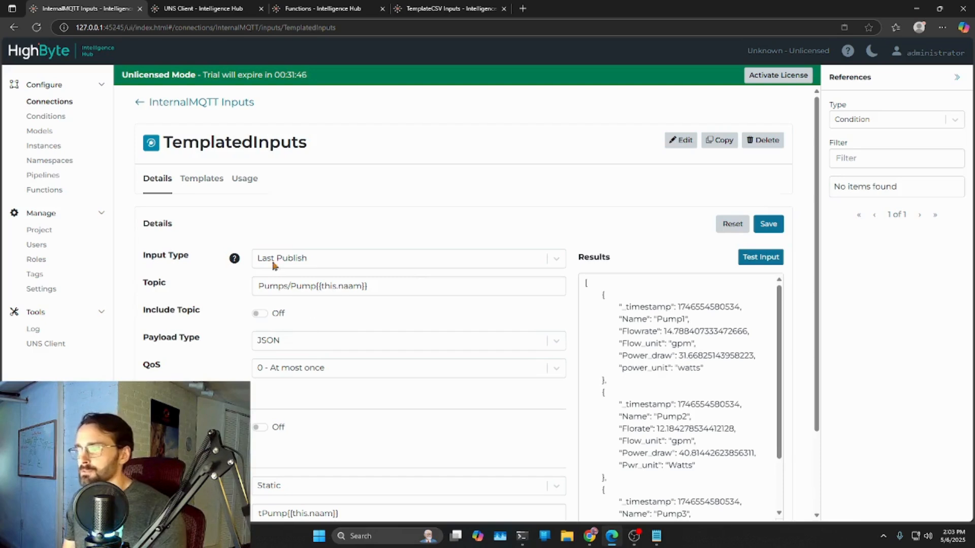
{"action": "left_click", "coordinate": [201, 180]}
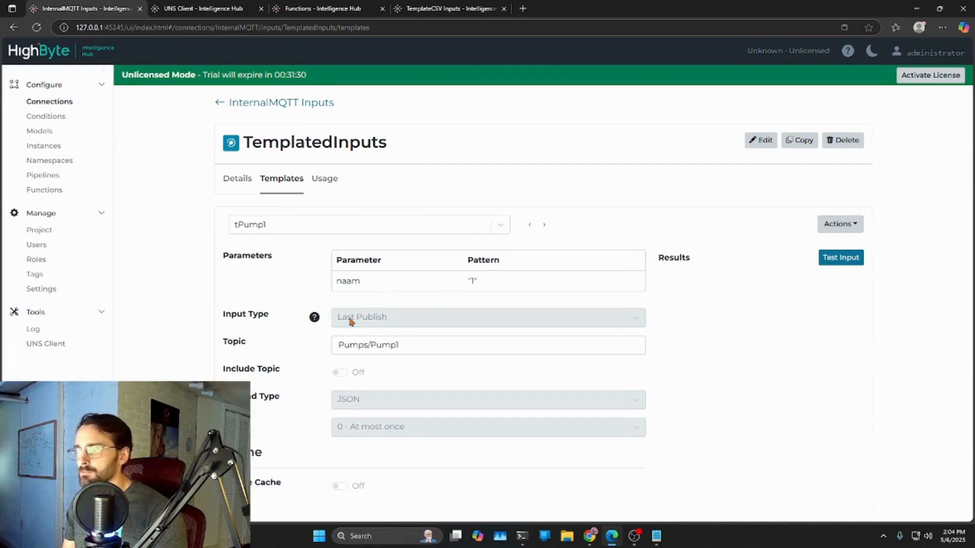
{"action": "left_click", "coordinate": [500, 226]}
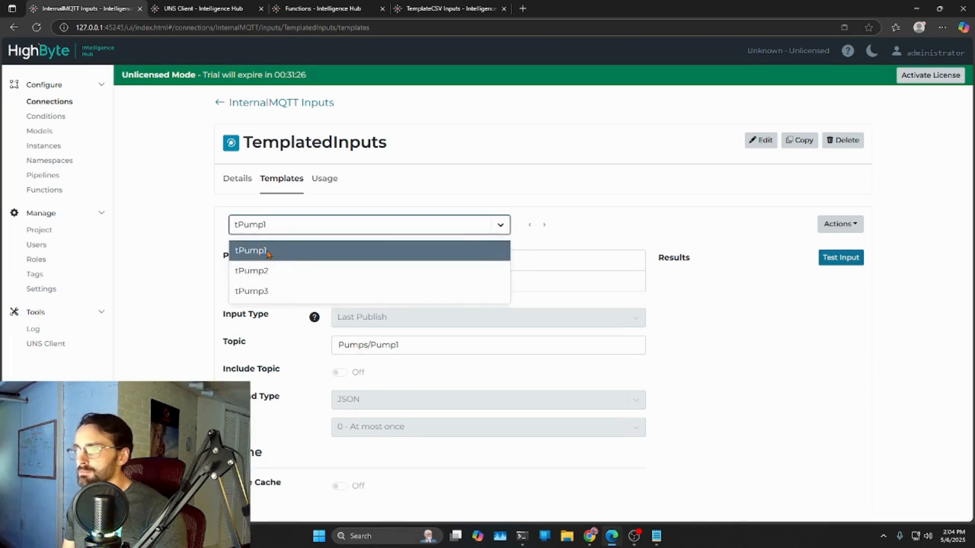
{"action": "left_click", "coordinate": [758, 350]}
{"action": "left_click", "coordinate": [545, 227]}
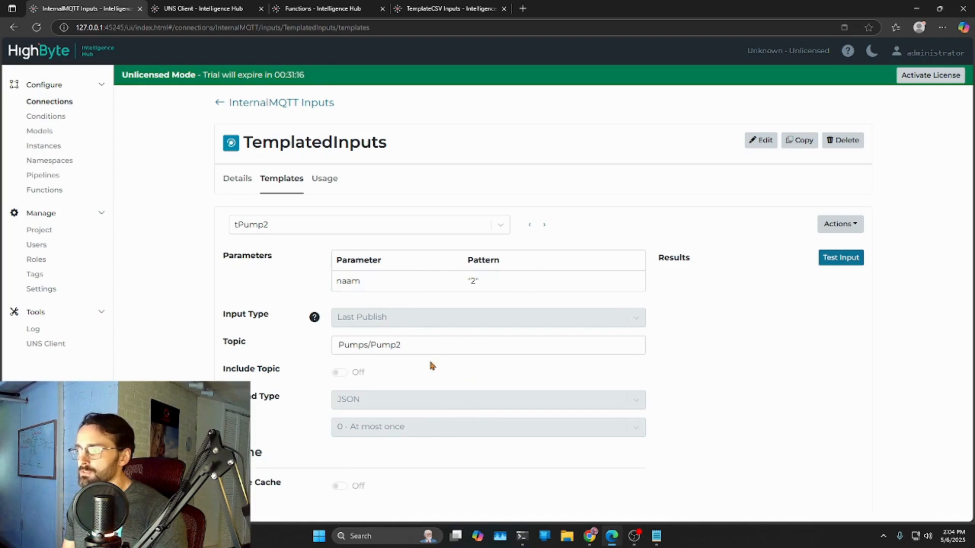
{"action": "left_click", "coordinate": [544, 225]}
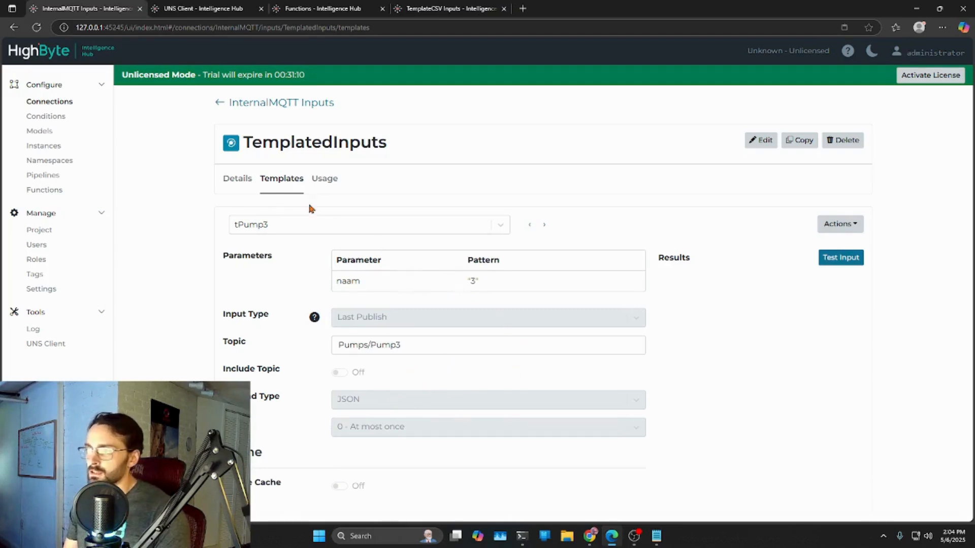
{"action": "left_click", "coordinate": [529, 228]}
{"action": "left_click", "coordinate": [529, 228]}
{"action": "left_click", "coordinate": [503, 229]}
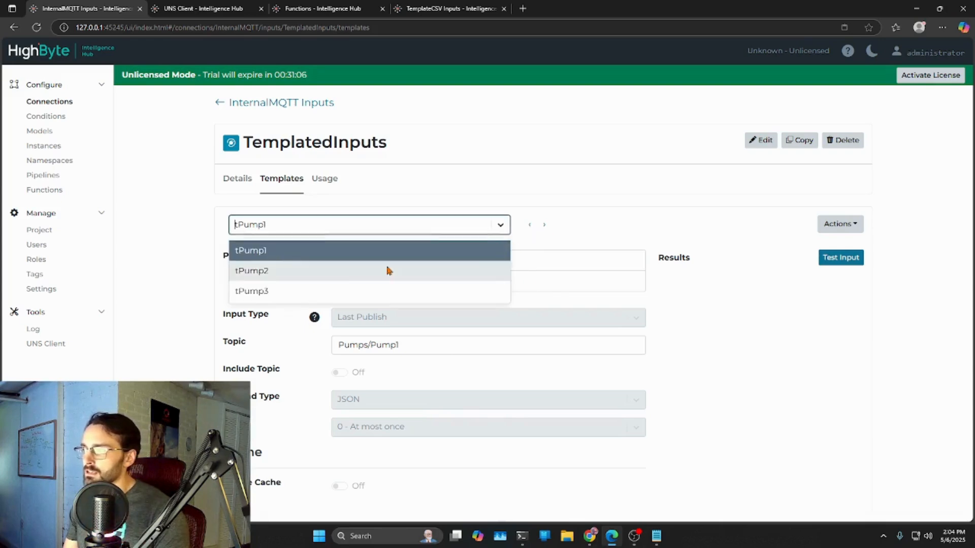
{"action": "left_click", "coordinate": [171, 288]}
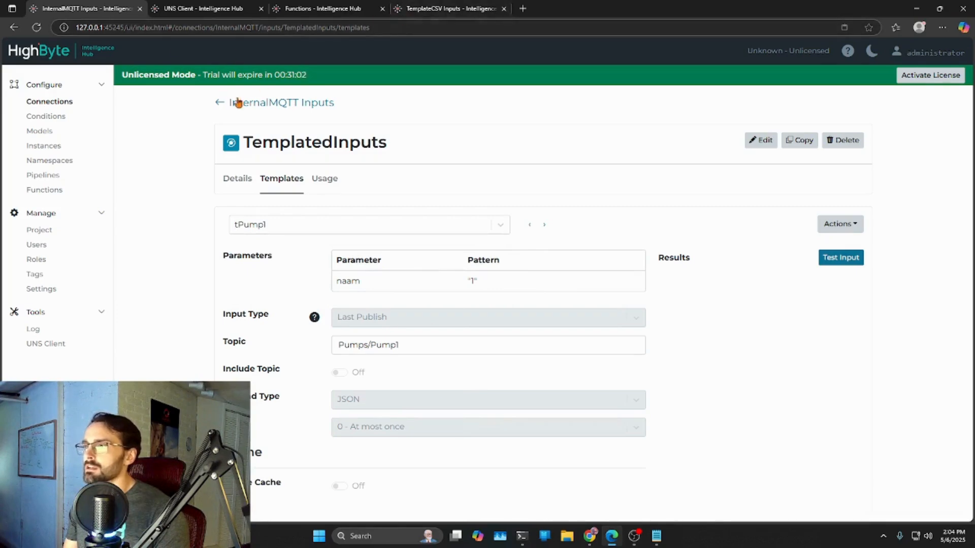
- Open the generated templates of the TemplatedPumps instance and review the parameters of Pump_Number_1
{"action": "left_click", "coordinate": [46, 146]}
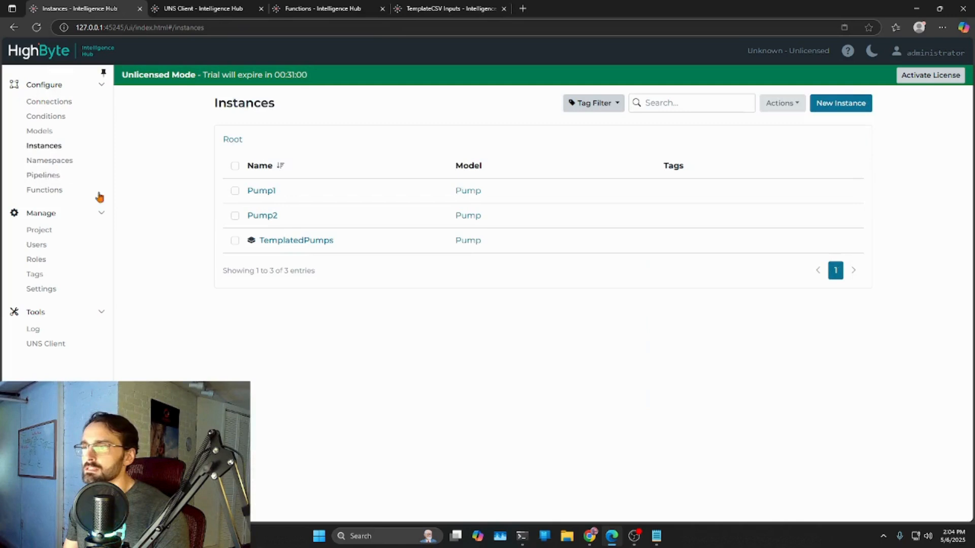
{"action": "left_click", "coordinate": [306, 242]}
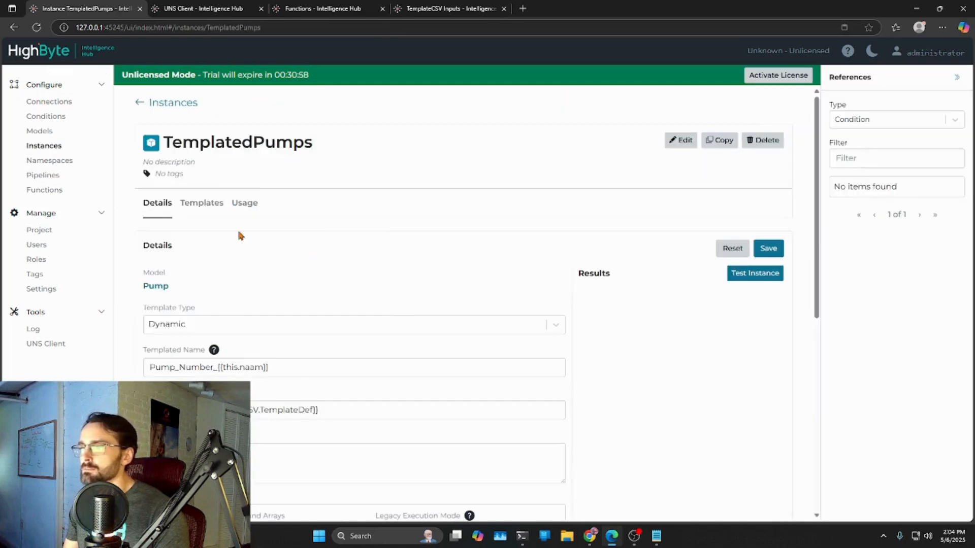
{"action": "scroll", "coordinate": [278, 252], "scroll_direction": "down", "scroll_amount": 2}
{"action": "scroll", "coordinate": [292, 241], "scroll_direction": "up", "scroll_amount": 2}
{"action": "left_click", "coordinate": [202, 157]}
{"action": "scroll", "coordinate": [437, 242], "scroll_direction": "down", "scroll_amount": 2}
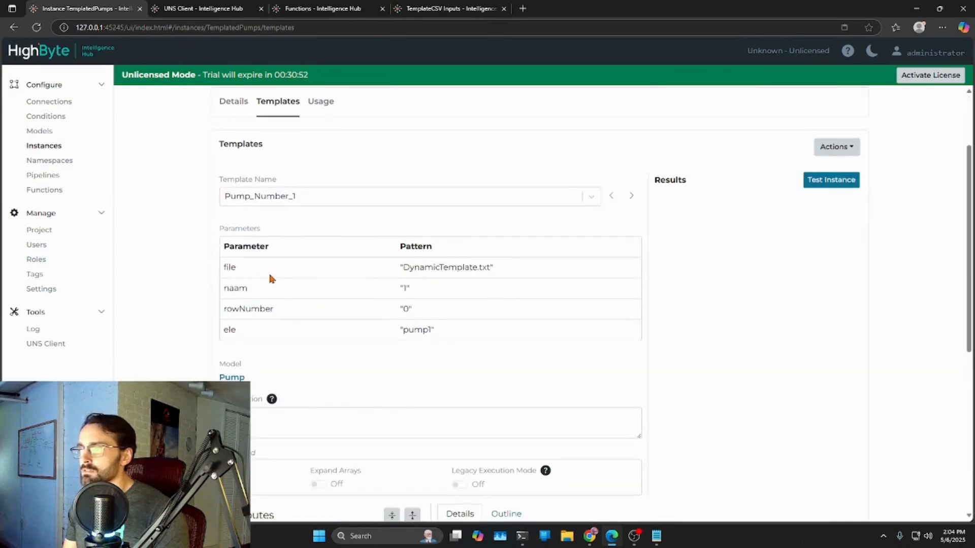
{"action": "scroll", "coordinate": [432, 325], "scroll_direction": "down", "scroll_amount": 4}
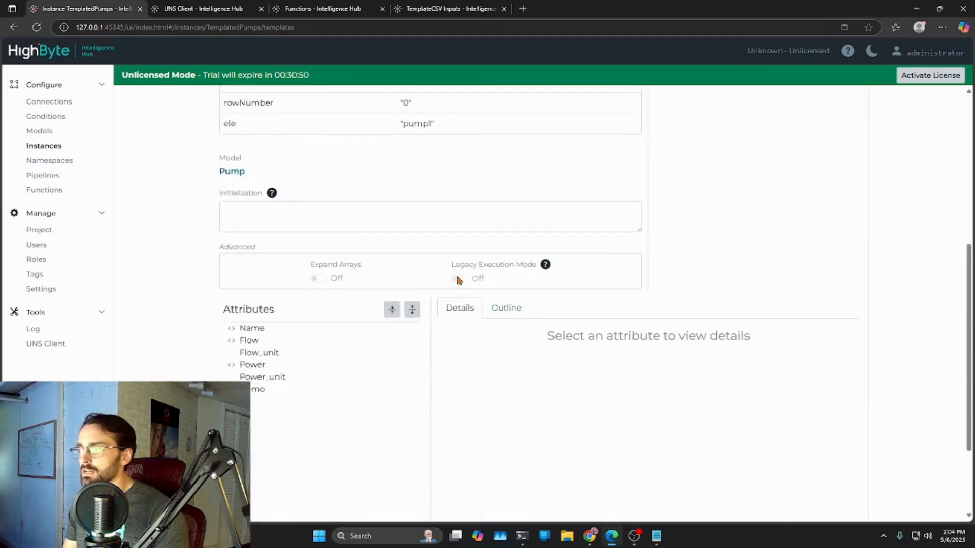
{"action": "scroll", "coordinate": [355, 284], "scroll_direction": "down", "scroll_amount": 1}
- Examine the resolved expressions of the Name, Flow, Power and Demo attributes in the Pump_Number_1 template
{"action": "left_click", "coordinate": [257, 280]}
{"action": "scroll", "coordinate": [629, 350], "scroll_direction": "down", "scroll_amount": 1}
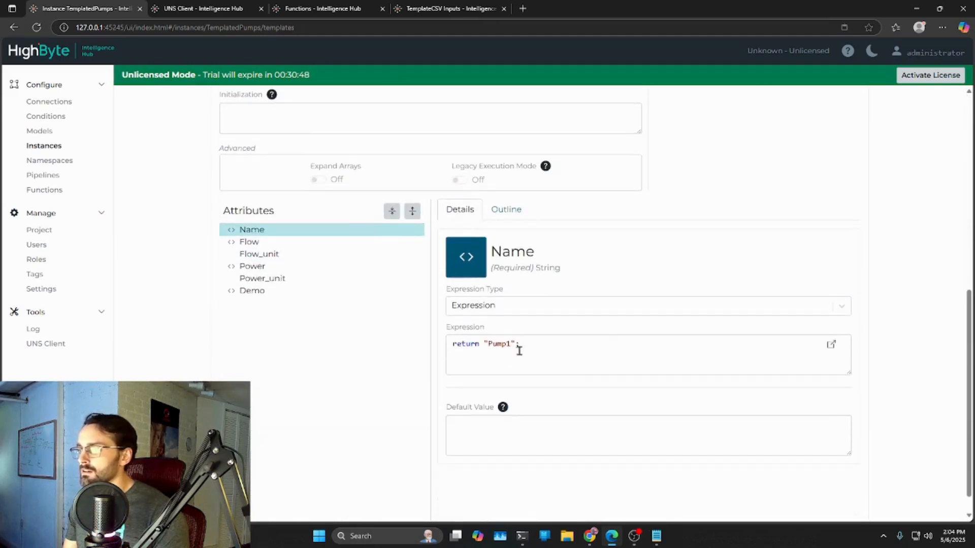
{"action": "left_click", "coordinate": [238, 244]}
{"action": "left_click_drag", "start_coordinate": [850, 375], "coordinate": [850, 440]}
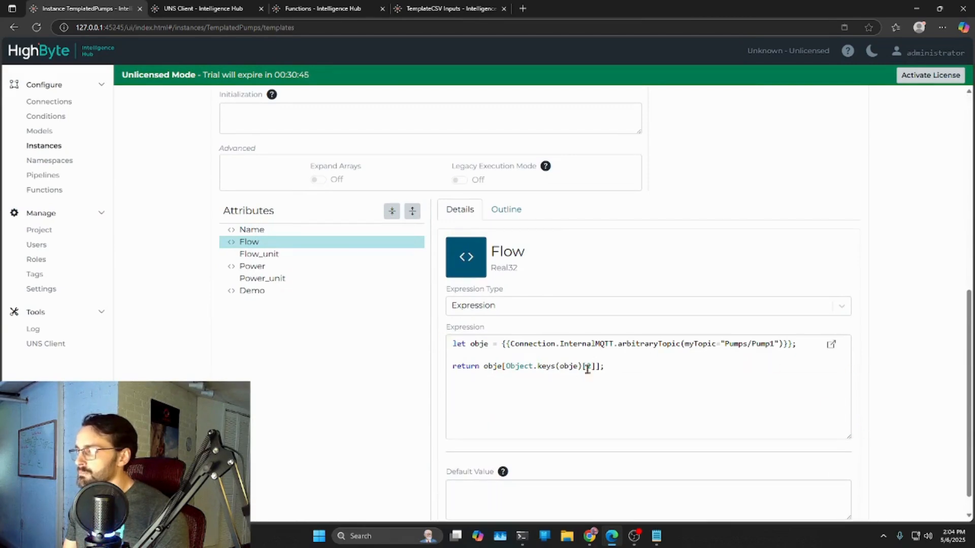
{"action": "left_click", "coordinate": [252, 269]}
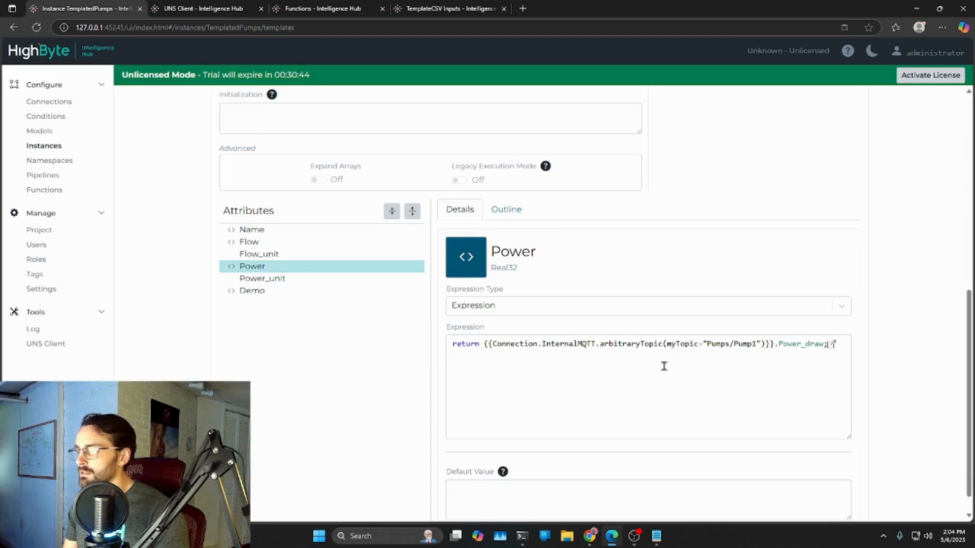
{"action": "left_click", "coordinate": [252, 295]}
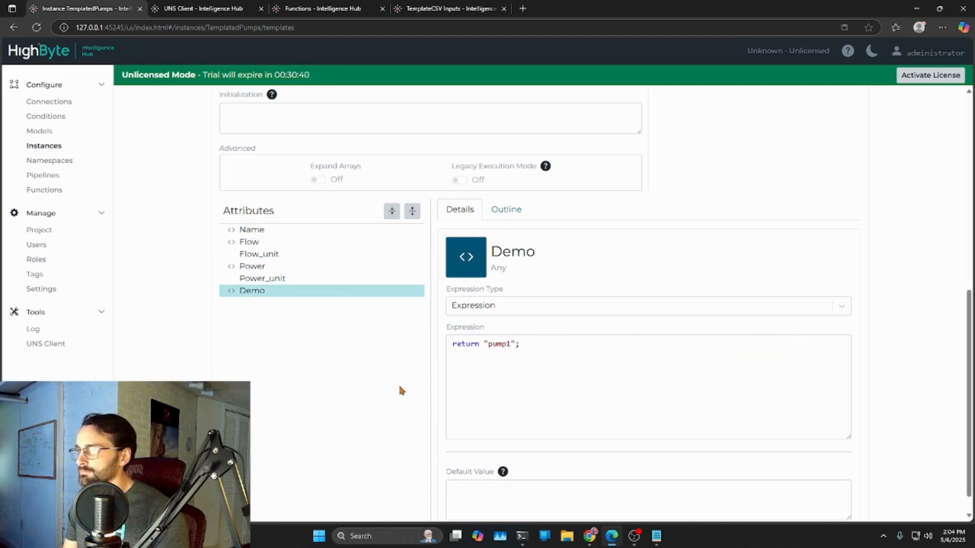
{"action": "scroll", "coordinate": [400, 391], "scroll_direction": "up", "scroll_amount": 10}
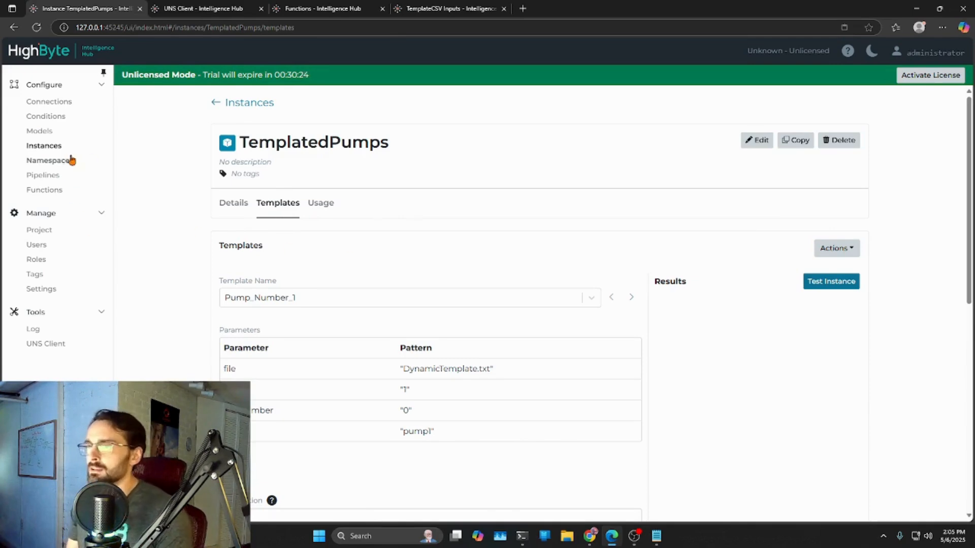
- Create an empty pipeline named ReadSomeThings
{"action": "left_click", "coordinate": [48, 181]}
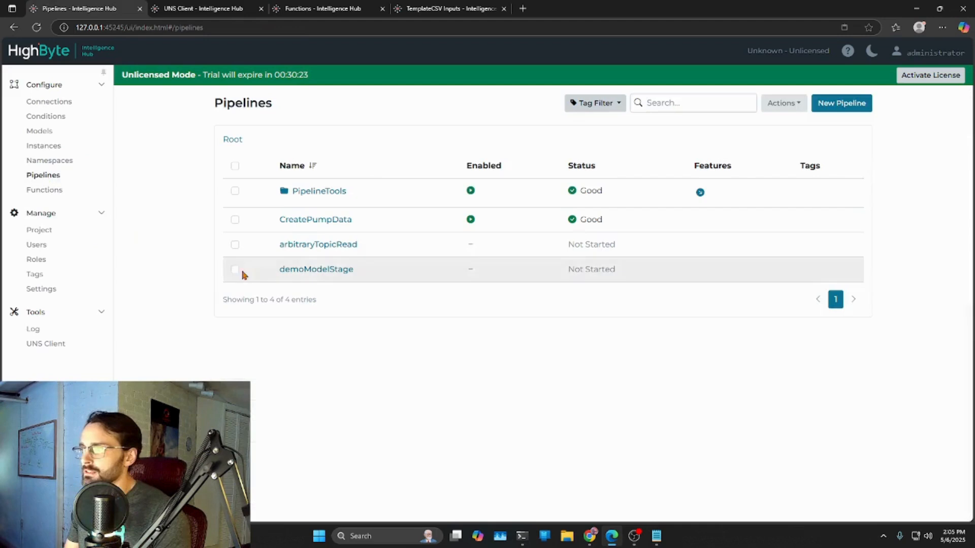
{"action": "left_click", "coordinate": [866, 102]}
{"action": "left_click", "coordinate": [258, 175]}
{"action": "type", "text": "Res"}
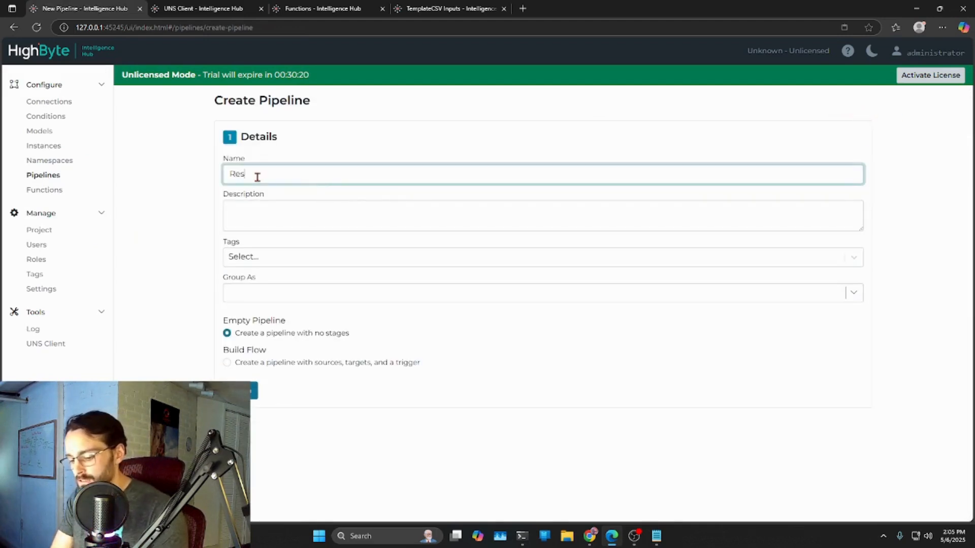
{"action": "type", "text": "dSomeThing"}
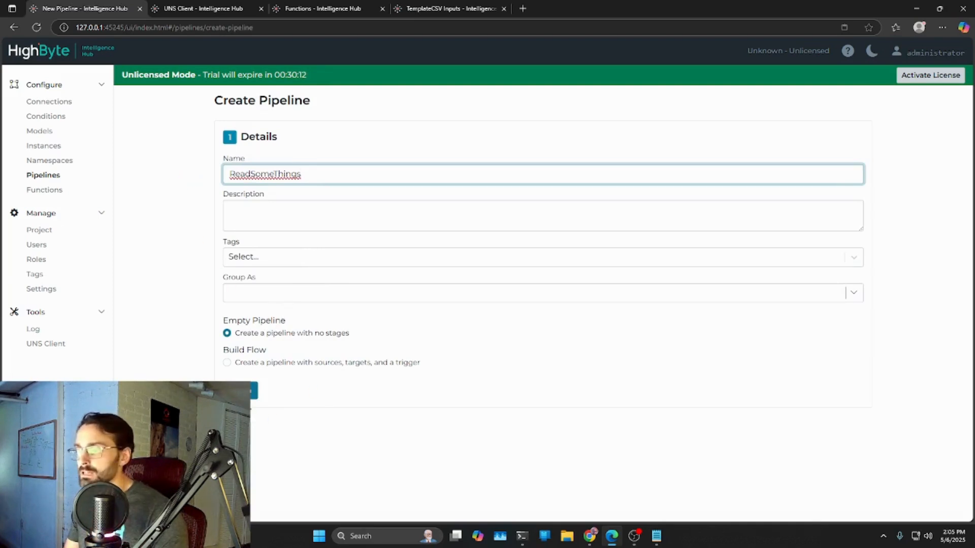
{"action": "left_click", "coordinate": [256, 387]}
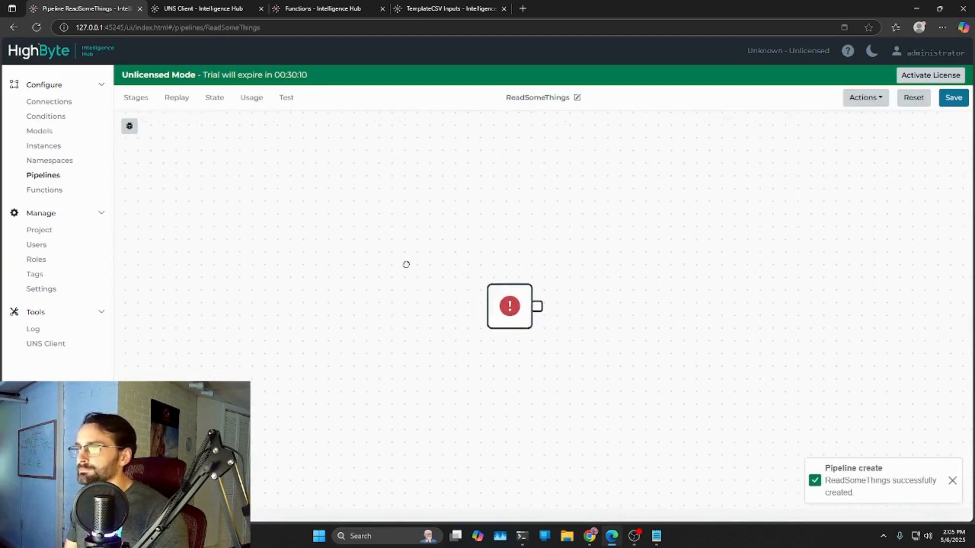
- Add a Read stage to the pipeline and connect the start block's output to its input
{"action": "left_click", "coordinate": [133, 121]}
{"action": "left_click", "coordinate": [158, 231]}
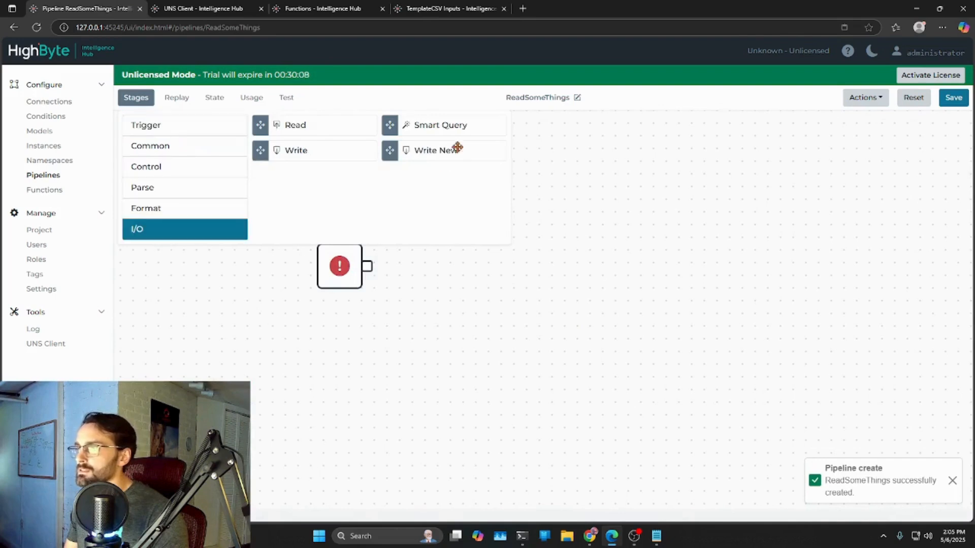
{"action": "left_click", "coordinate": [365, 413]}
{"action": "left_click", "coordinate": [136, 98]}
{"action": "left_click_drag", "start_coordinate": [300, 129], "coordinate": [508, 291]}
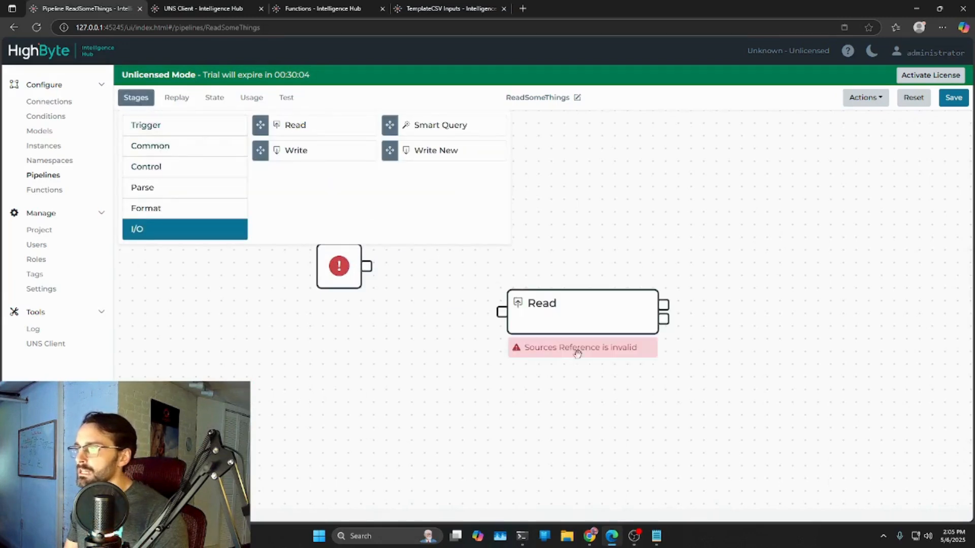
{"action": "left_click_drag", "start_coordinate": [585, 394], "coordinate": [557, 435]}
{"action": "left_click_drag", "start_coordinate": [521, 354], "coordinate": [454, 318]}
{"action": "left_click_drag", "start_coordinate": [339, 308], "coordinate": [384, 307]}
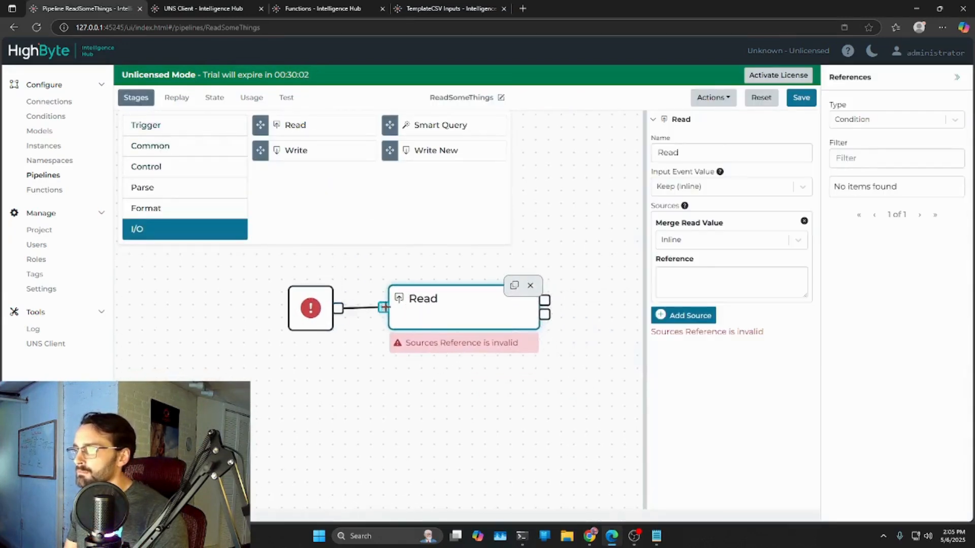
- Rename the Read stage as Read_Something and set its input event value to Drop
{"action": "left_click", "coordinate": [688, 151]}
{"action": "type", "text": "_Somethjing"}
{"action": "key", "text": "BackSpace"}
{"action": "key", "text": "BackSpace"}
{"action": "key", "text": "BackSpace"}
{"action": "key", "text": "BackSpace"}
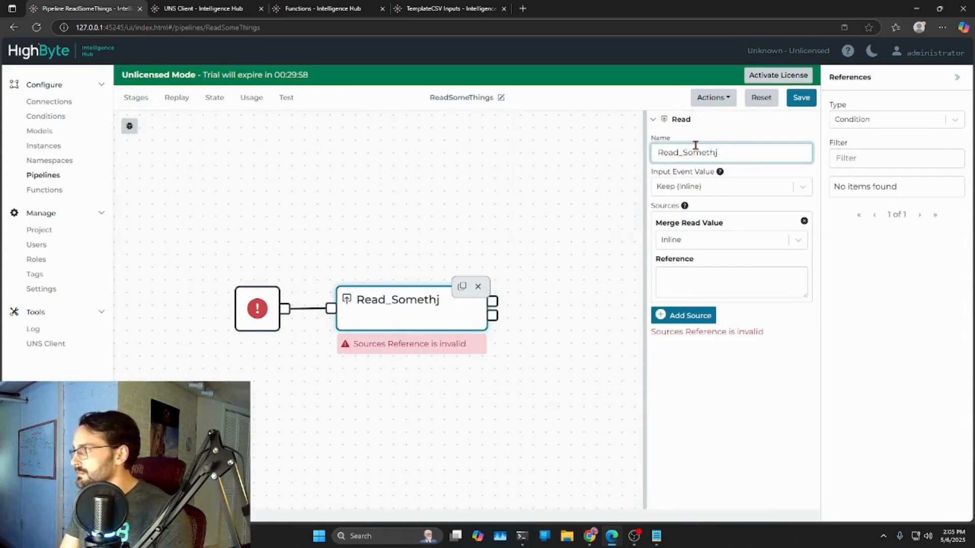
{"action": "type", "text": "ing"}
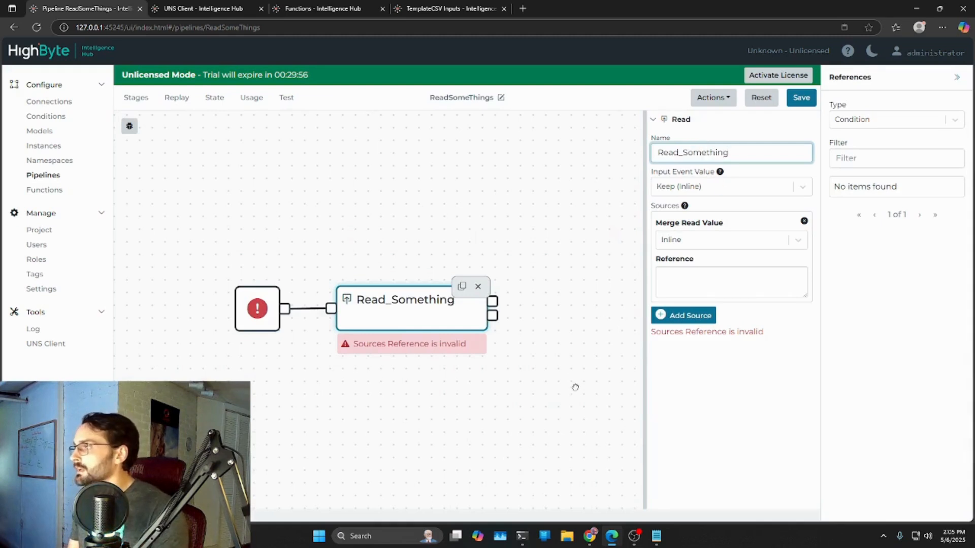
{"action": "left_click", "coordinate": [731, 186]}
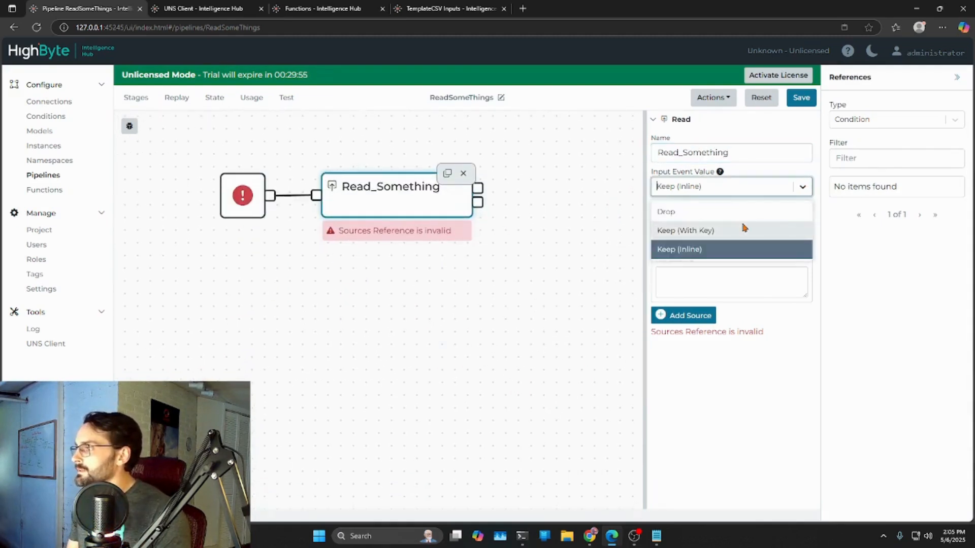
{"action": "left_click", "coordinate": [677, 212]}
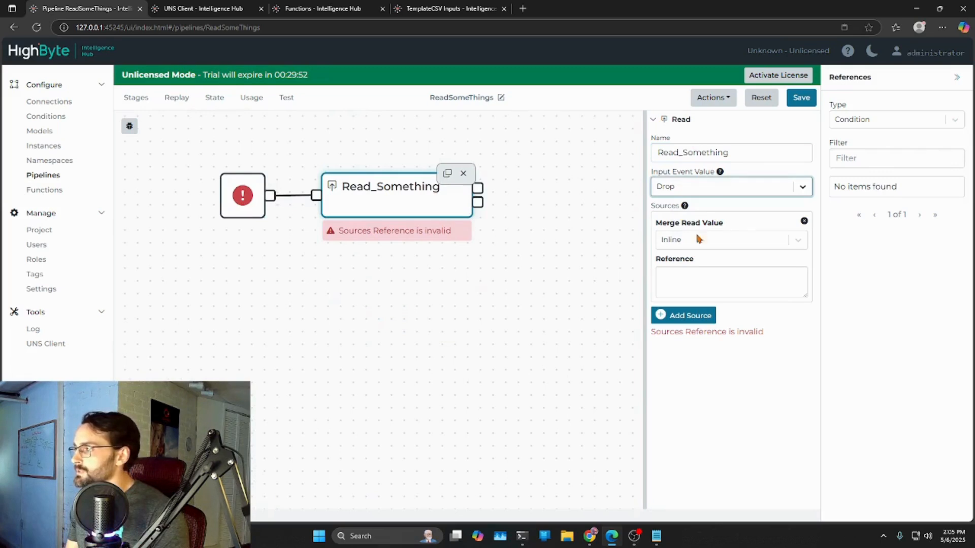
- Reference the InternalMQTT connection's TemplatedInputs input as the source of Read_Something and save the pipeline
{"action": "left_click", "coordinate": [951, 116]}
{"action": "left_click", "coordinate": [847, 165]}
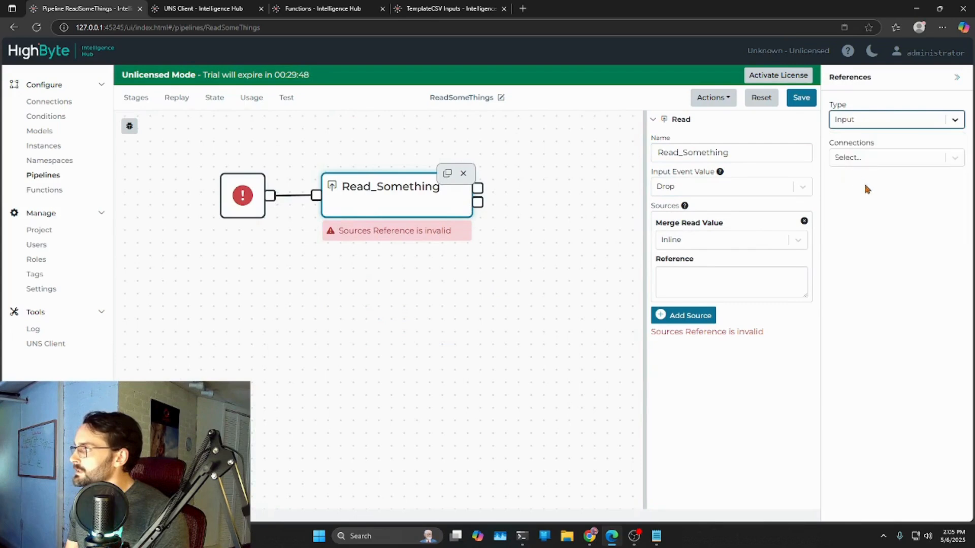
{"action": "left_click", "coordinate": [937, 159]}
{"action": "left_click", "coordinate": [872, 184]}
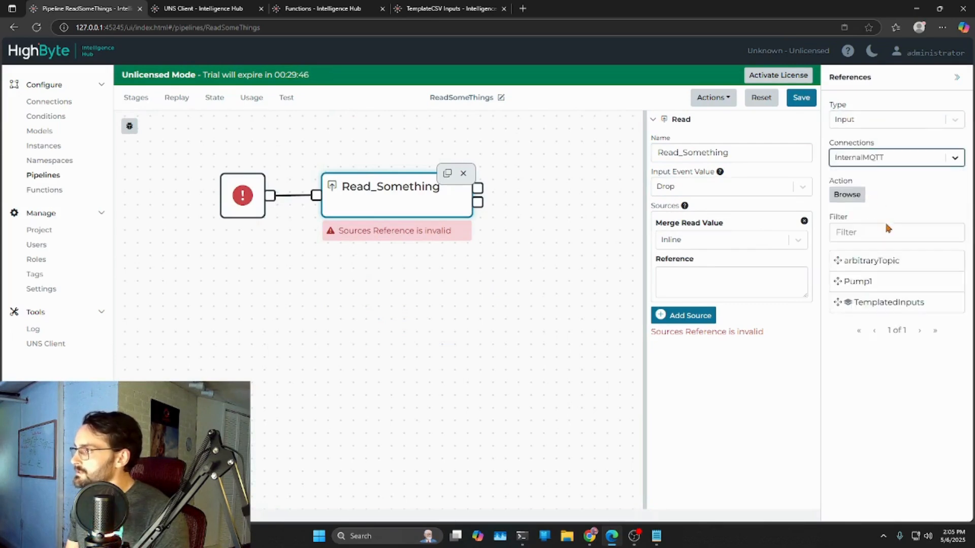
{"action": "left_click", "coordinate": [841, 303]}
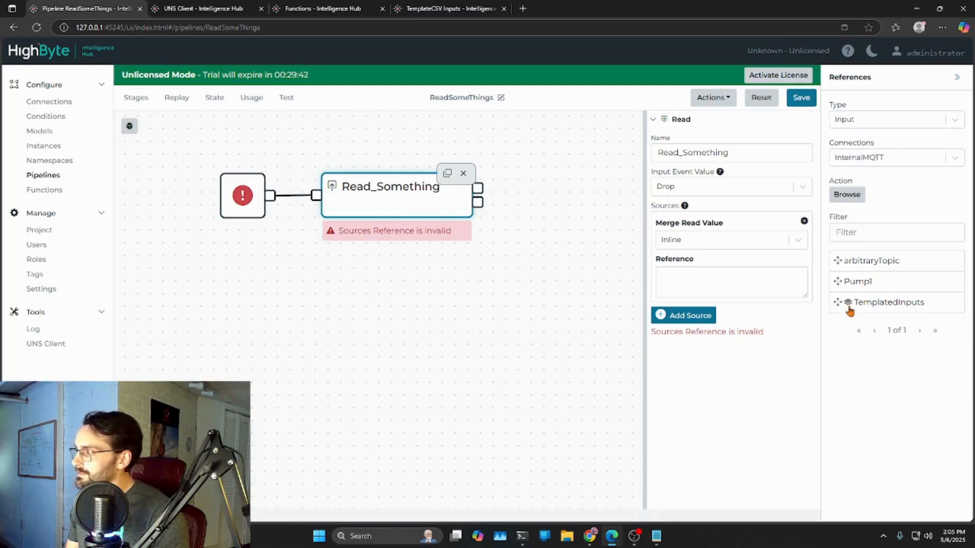
{"action": "left_click_drag", "start_coordinate": [849, 307], "coordinate": [729, 295]}
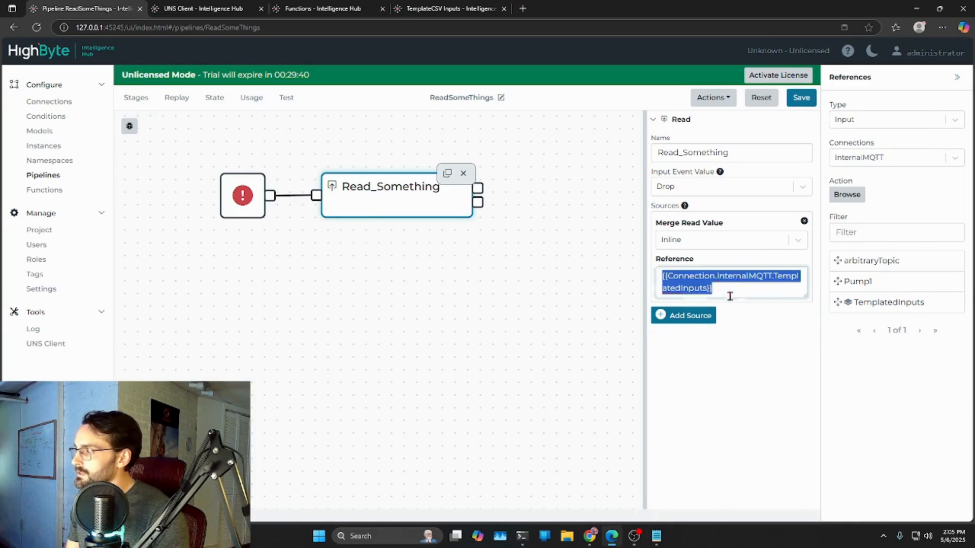
{"action": "left_click", "coordinate": [800, 101]}
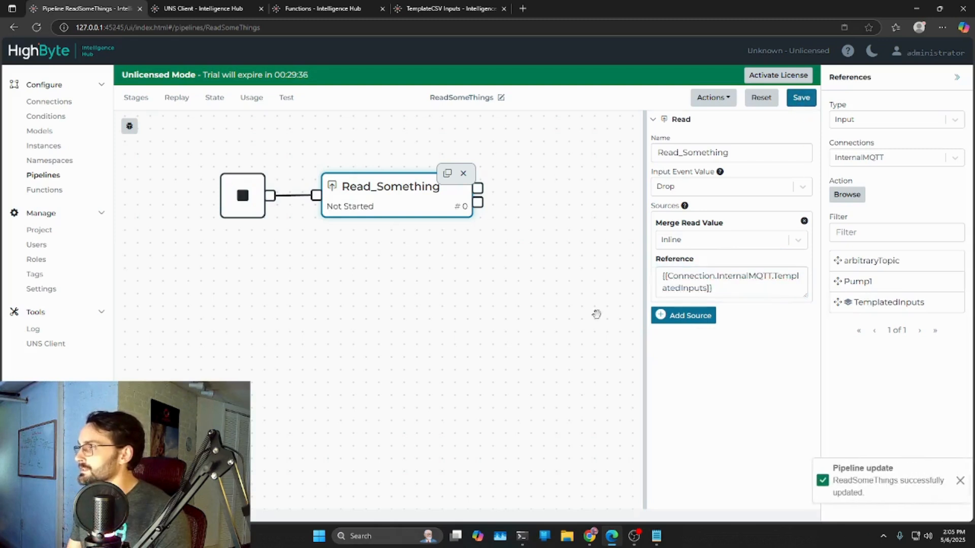
- Turn on debug mode for the pipeline and run it
{"action": "left_click", "coordinate": [130, 126]}
{"action": "left_click_drag", "start_coordinate": [653, 255], "coordinate": [685, 256]}
{"action": "left_click", "coordinate": [957, 77]}
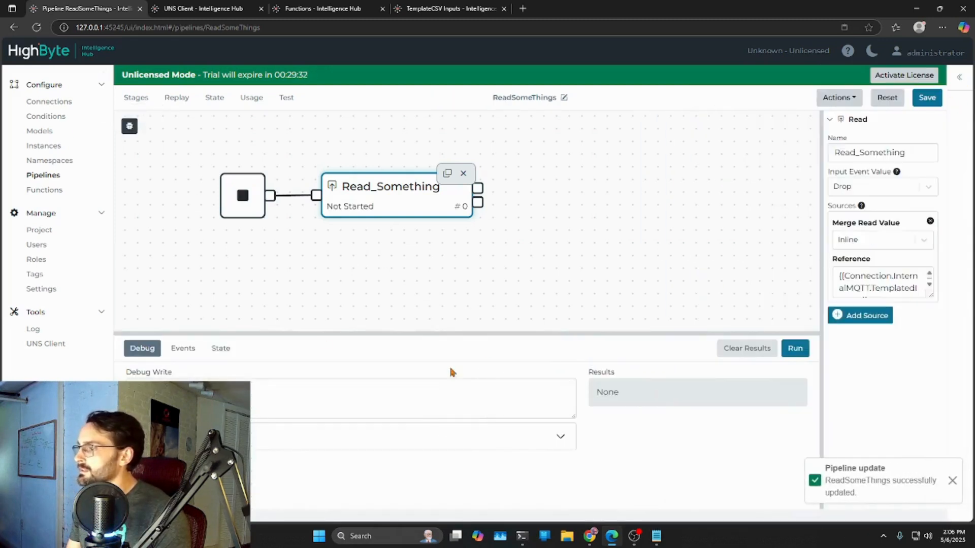
{"action": "left_click", "coordinate": [794, 348]}
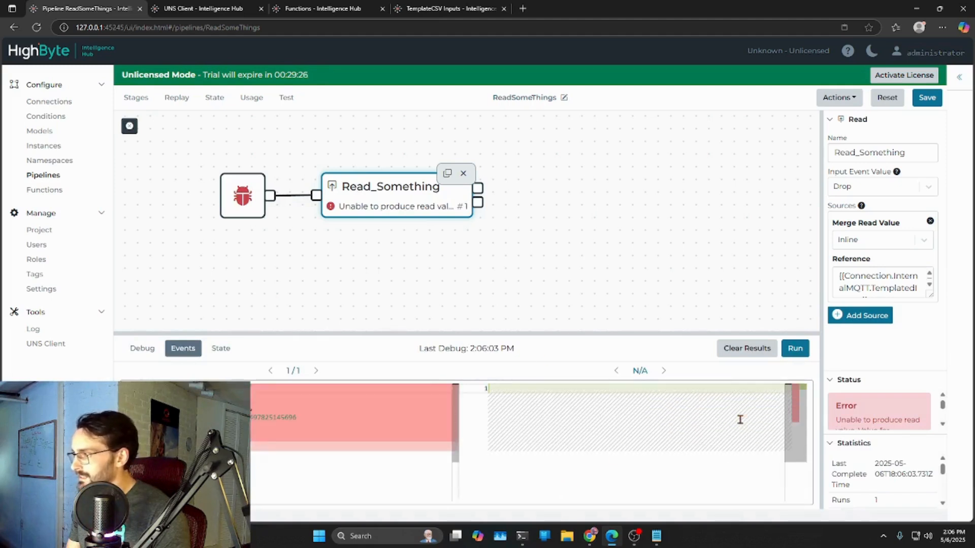
- Read the debug result and the full status message of the Read_Something stage
{"action": "left_click", "coordinate": [142, 348]}
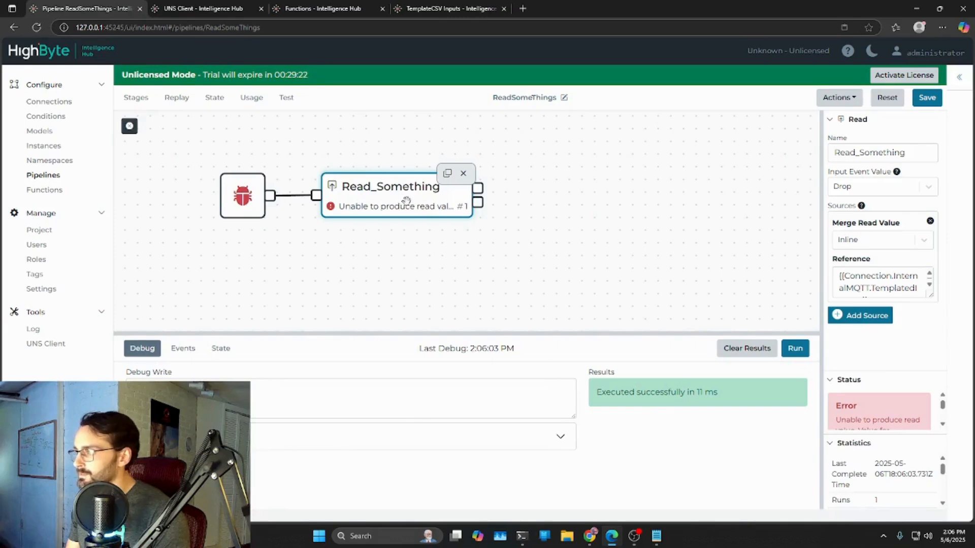
{"action": "left_click_drag", "start_coordinate": [821, 397], "coordinate": [585, 398]}
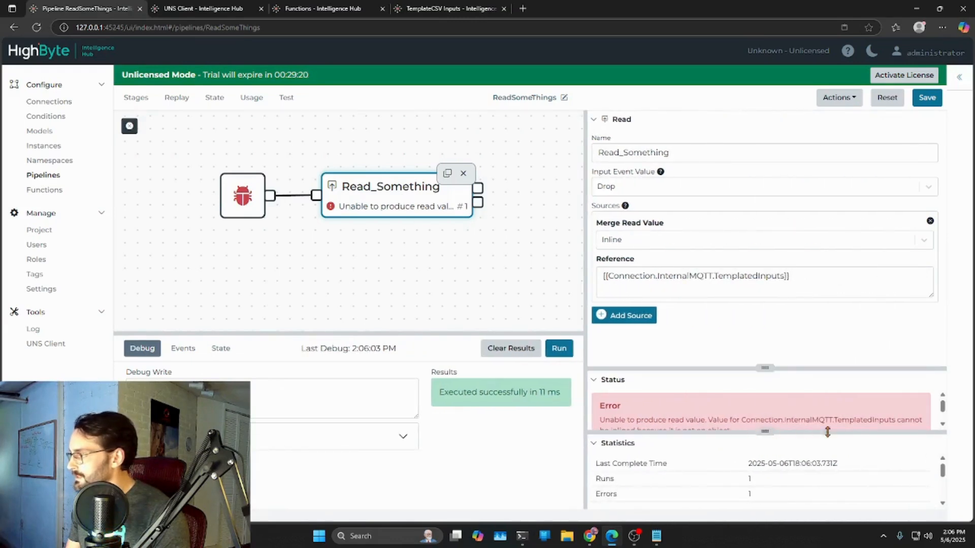
{"action": "left_click_drag", "start_coordinate": [758, 369], "coordinate": [762, 311]}
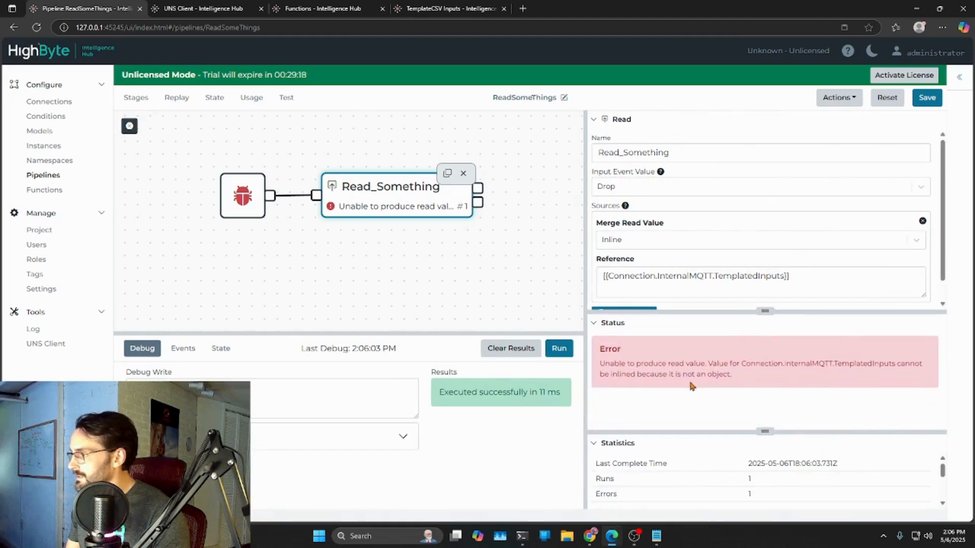
{"action": "left_click_drag", "start_coordinate": [757, 310], "coordinate": [763, 343]}
{"action": "left_click_drag", "start_coordinate": [520, 244], "coordinate": [467, 259]}
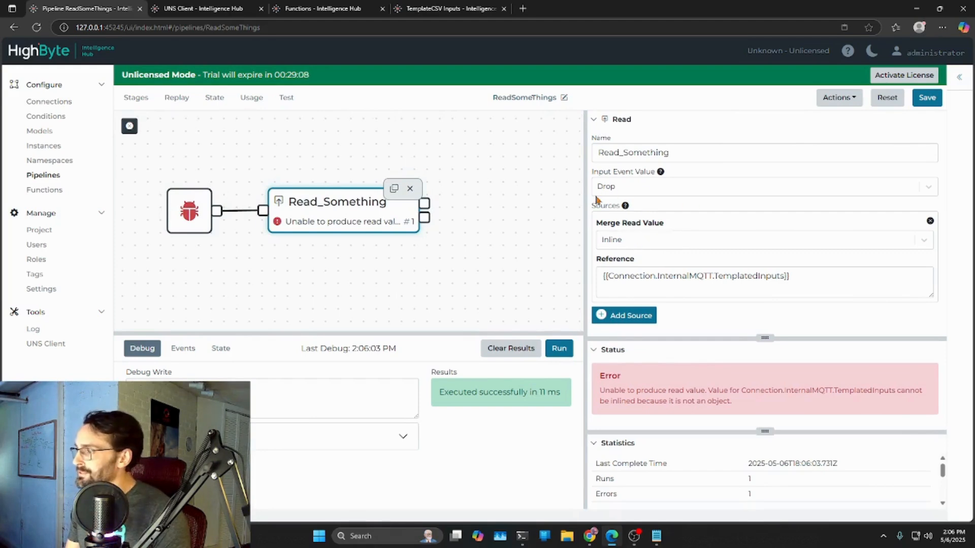
- Set the source's merge read value to With Key, using Input as the key, and save the pipeline
{"action": "left_click", "coordinate": [634, 244]}
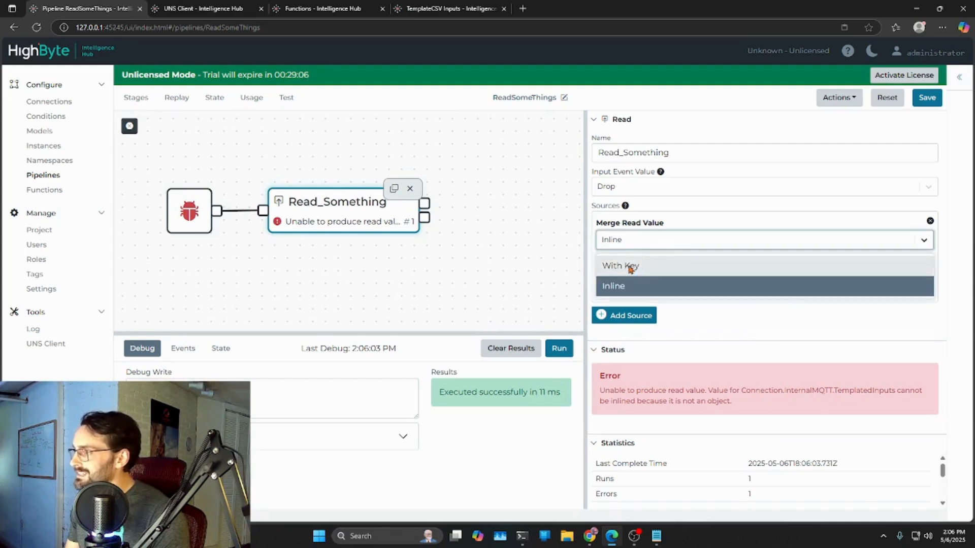
{"action": "left_click", "coordinate": [630, 266]}
{"action": "double_click", "coordinate": [647, 276]}
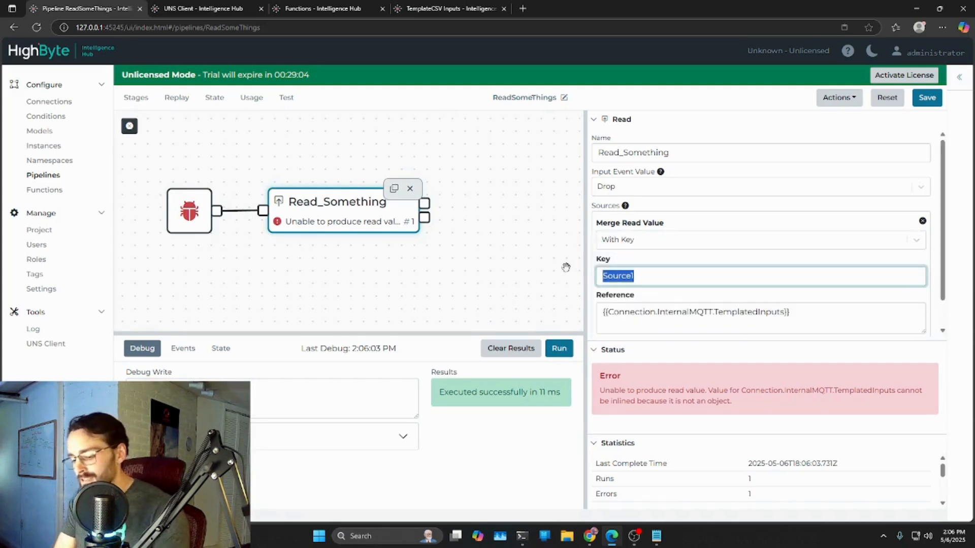
{"action": "type", "text": "Input"}
{"action": "left_click", "coordinate": [932, 101]}
- Run the pipeline again in debug mode and show the Read_Something stage's events in full
{"action": "left_click_drag", "start_coordinate": [585, 309], "coordinate": [821, 356]}
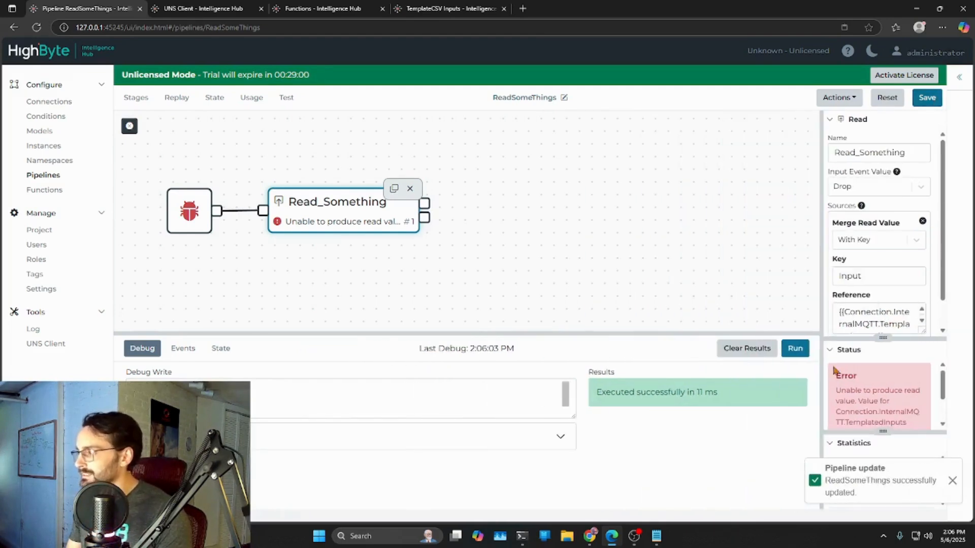
{"action": "left_click", "coordinate": [803, 350]}
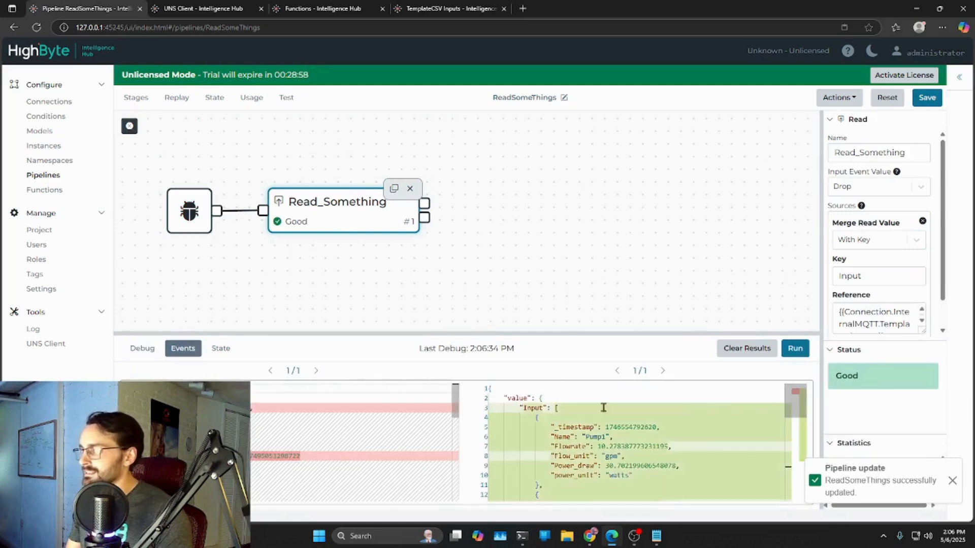
{"action": "left_click_drag", "start_coordinate": [513, 334], "coordinate": [414, 205]}
{"action": "left_click", "coordinate": [437, 250]}
{"action": "left_click", "coordinate": [369, 177]}
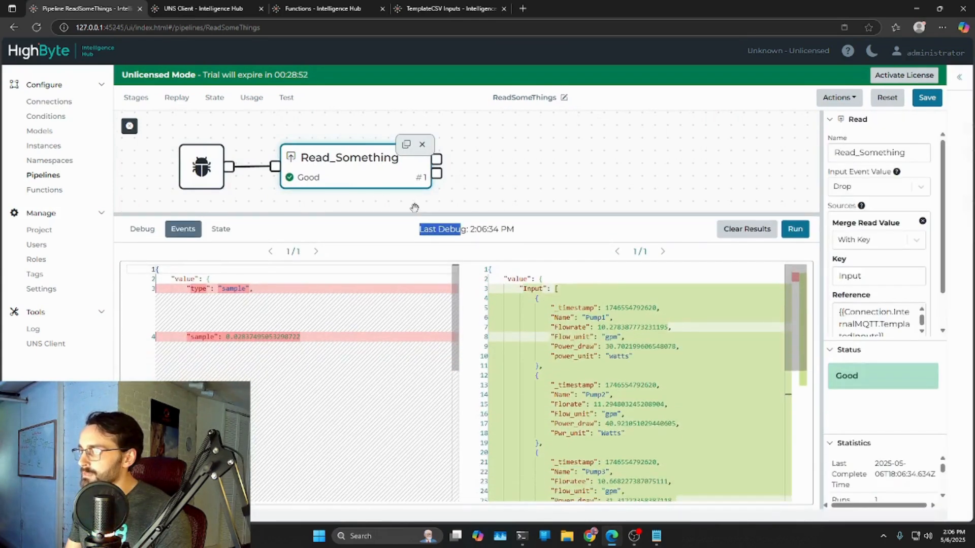
- Examine the Input key and the separate pump objects in the Read_Something stage's output array
{"action": "left_click", "coordinate": [528, 235]}
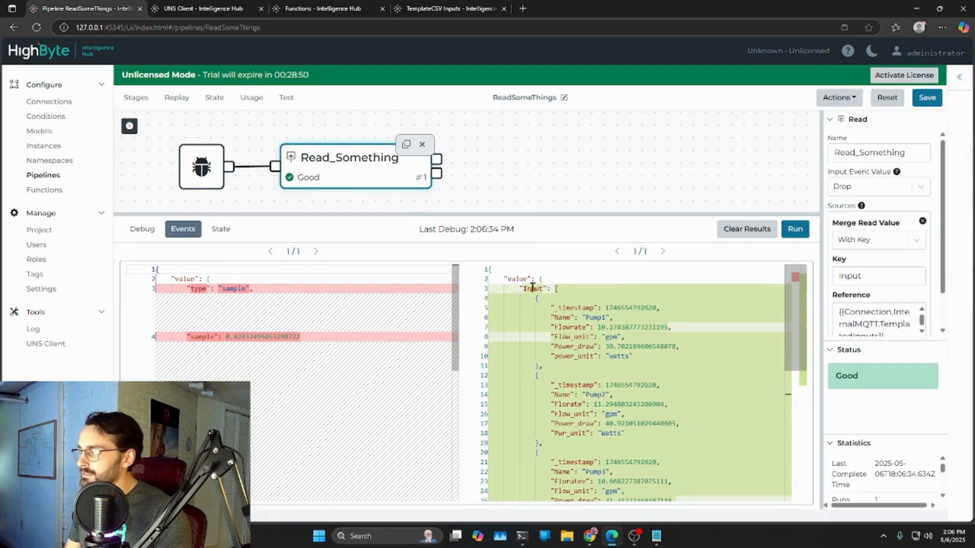
{"action": "double_click", "coordinate": [529, 290]}
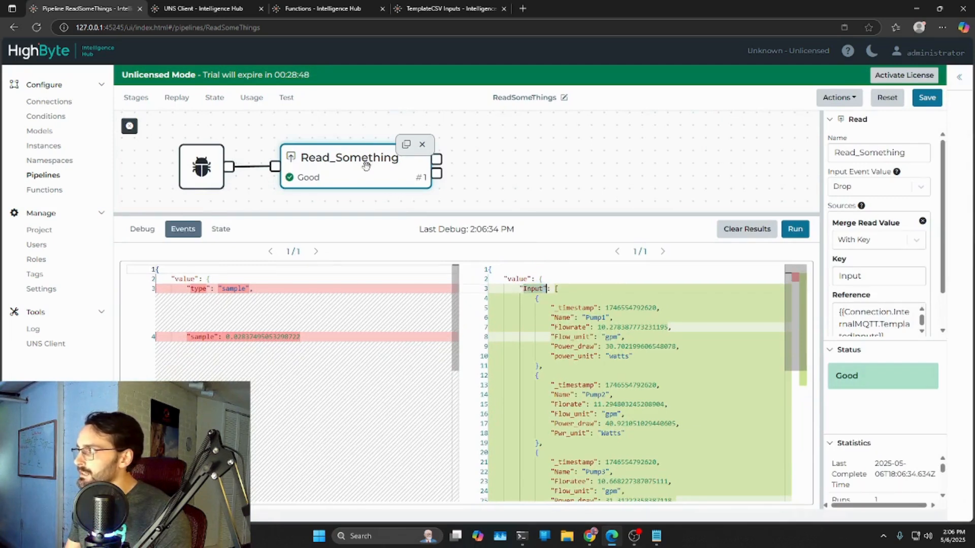
{"action": "left_click", "coordinate": [841, 274]}
{"action": "left_click_drag", "start_coordinate": [880, 278], "coordinate": [839, 277]}
{"action": "left_click", "coordinate": [508, 305]}
{"action": "left_click", "coordinate": [538, 298]}
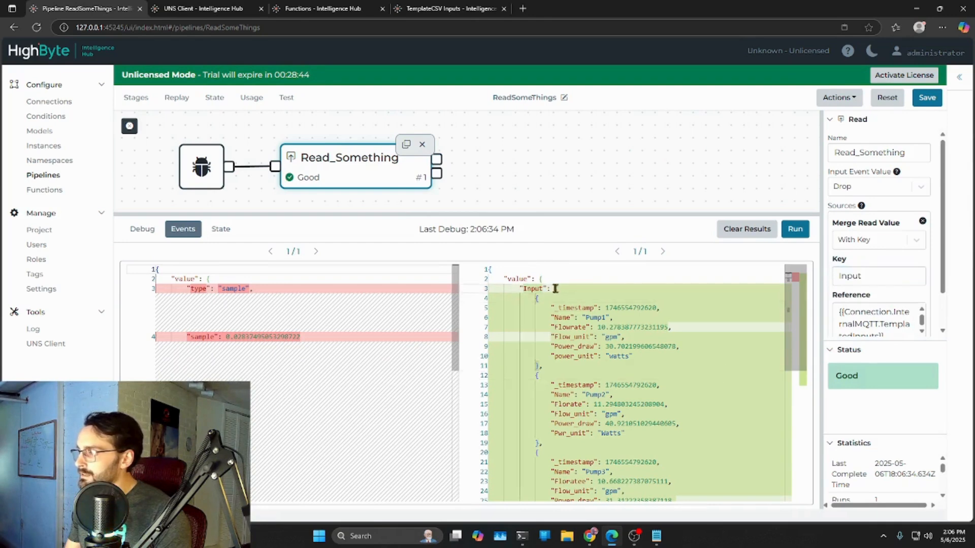
{"action": "scroll", "coordinate": [604, 333], "scroll_direction": "down", "scroll_amount": 1}
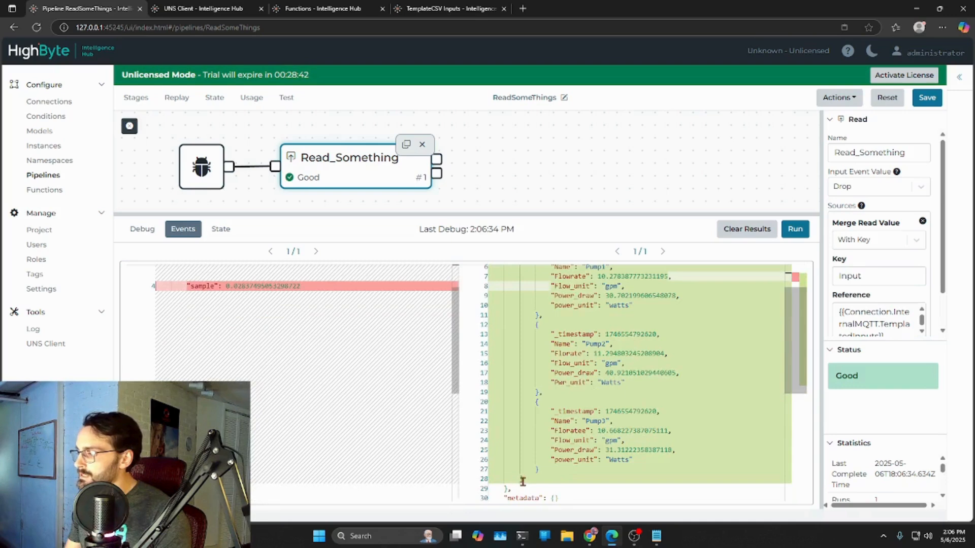
{"action": "scroll", "coordinate": [621, 453], "scroll_direction": "up", "scroll_amount": 2}
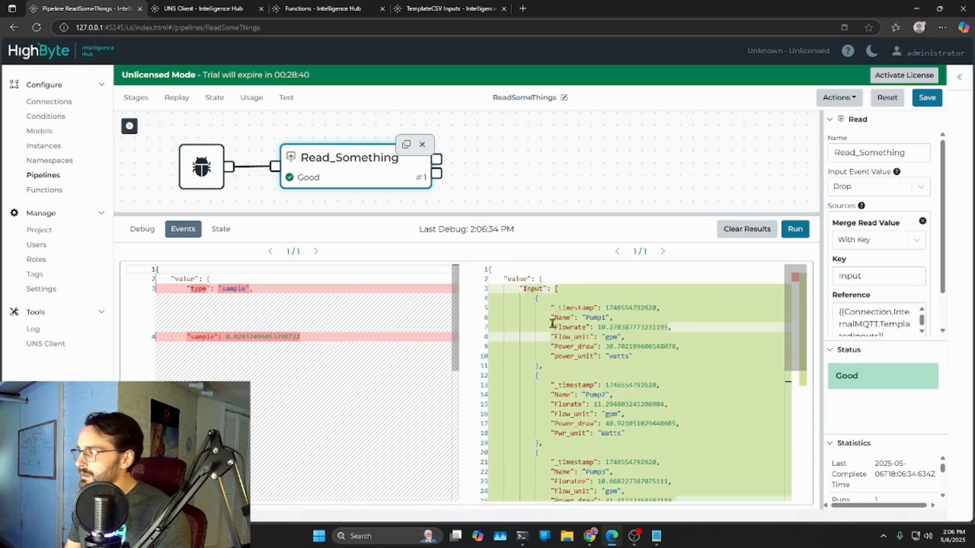
{"action": "left_click_drag", "start_coordinate": [534, 299], "coordinate": [542, 443]}
{"action": "scroll", "coordinate": [585, 428], "scroll_direction": "down", "scroll_amount": 1}
{"action": "left_click_drag", "start_coordinate": [538, 401], "coordinate": [549, 470]}
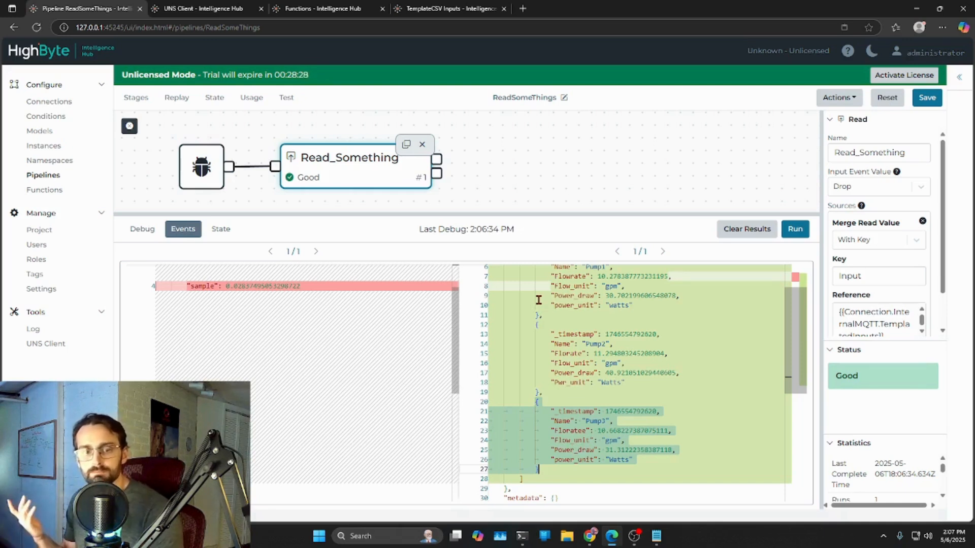
{"action": "left_click", "coordinate": [143, 103]}
{"action": "left_click", "coordinate": [178, 145]}
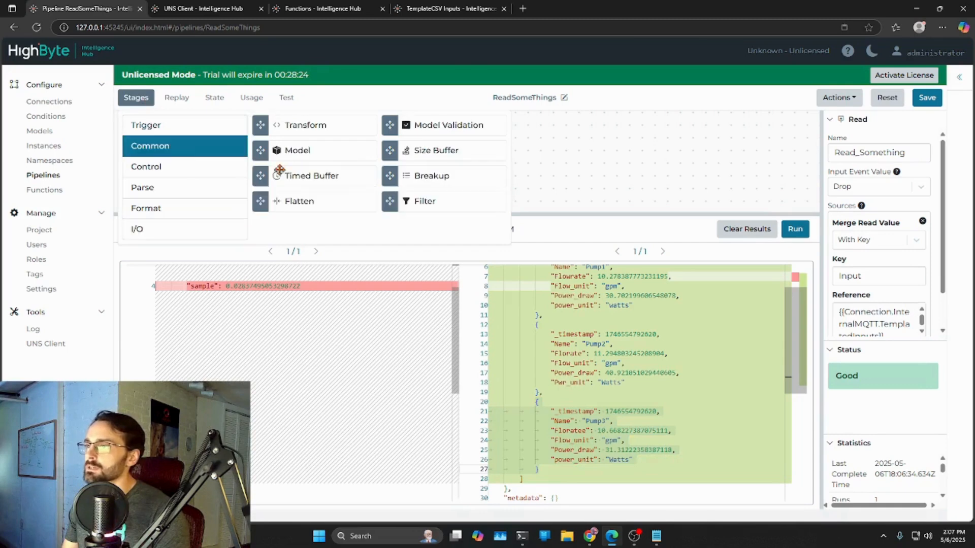
{"action": "left_click_drag", "start_coordinate": [420, 177], "coordinate": [594, 169]}
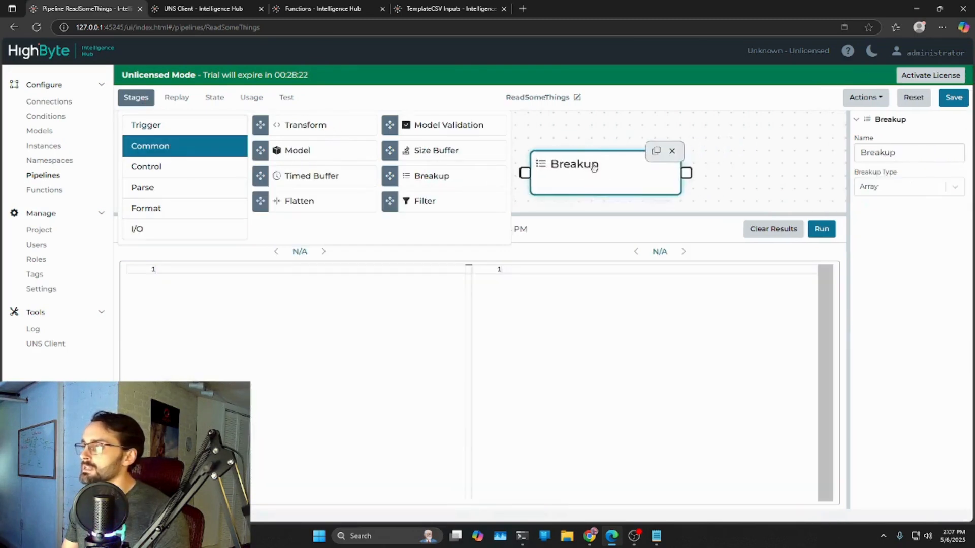
{"action": "left_click", "coordinate": [589, 146]}
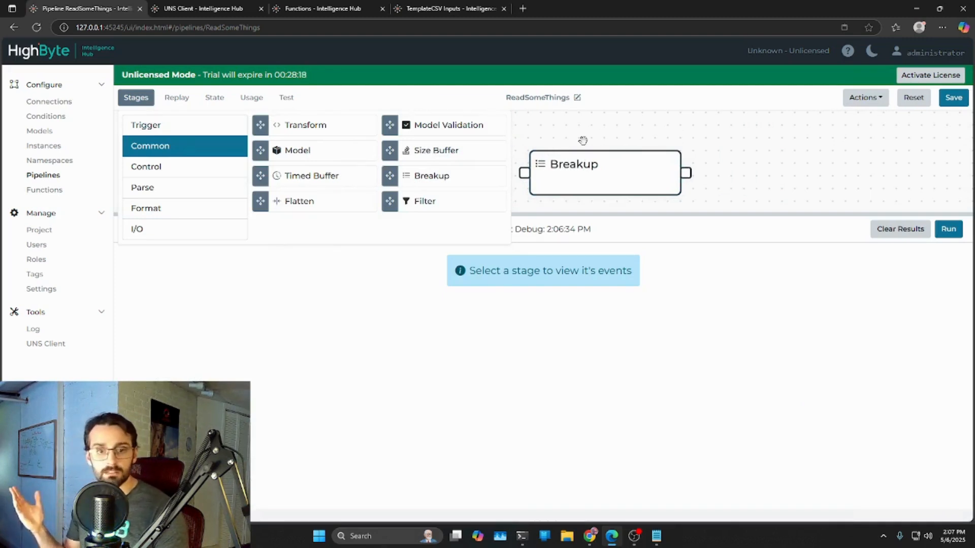
{"action": "left_click", "coordinate": [603, 182]}
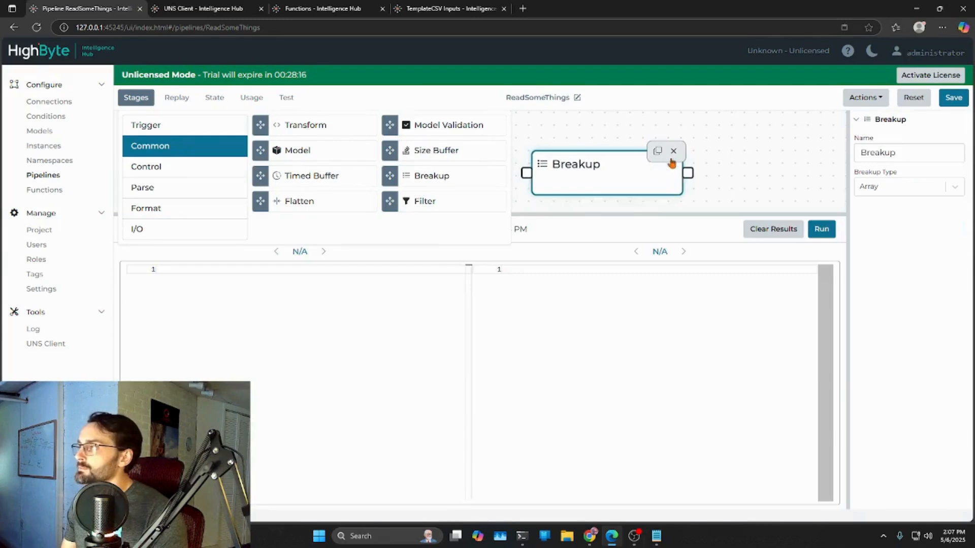
{"action": "left_click", "coordinate": [671, 154]}
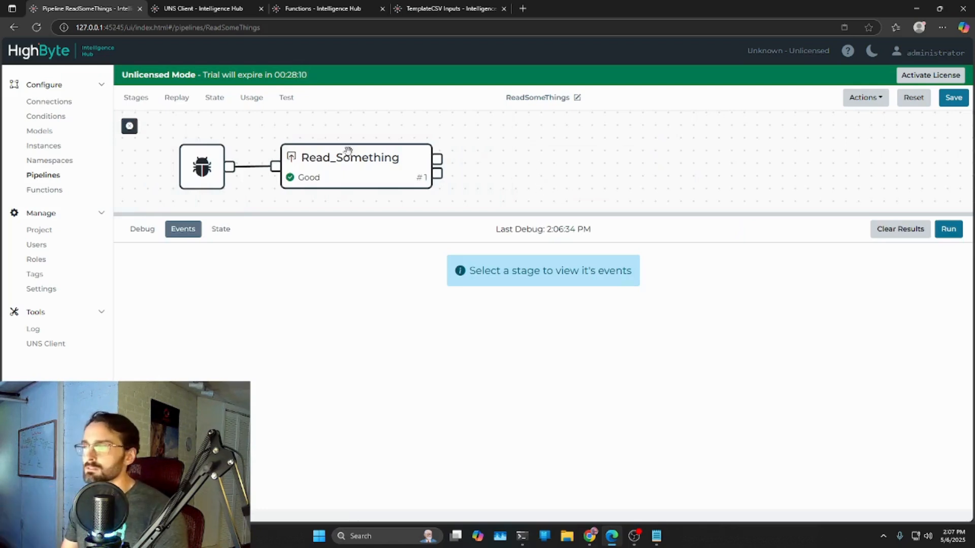
{"action": "left_click_drag", "start_coordinate": [517, 163], "coordinate": [593, 161]}
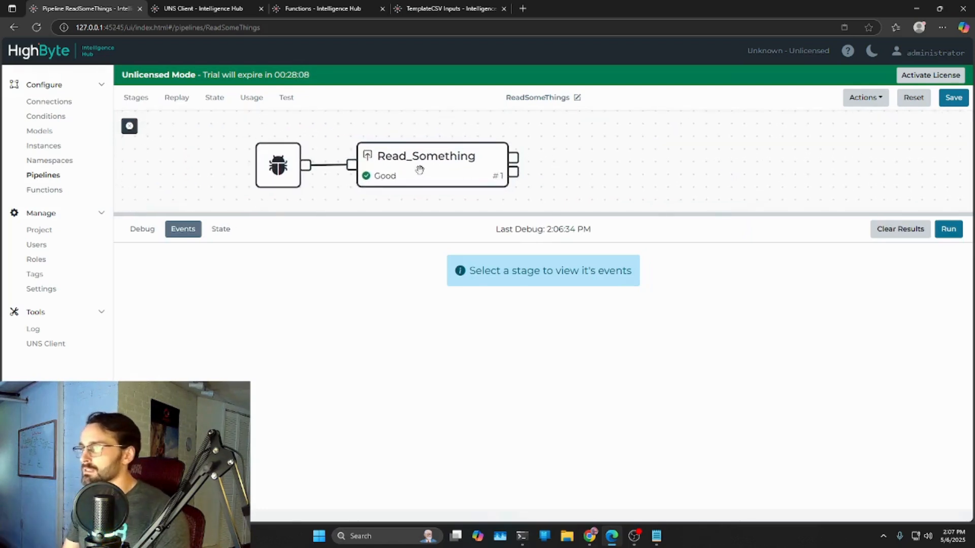
- Change the merge key of the Read_Something stage's source to Instances
{"action": "left_click", "coordinate": [429, 178]}
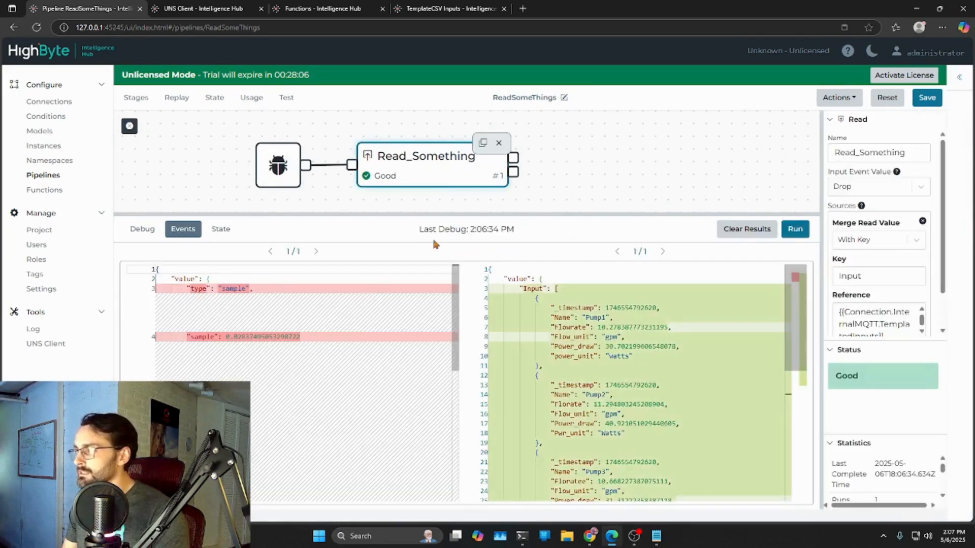
{"action": "left_click", "coordinate": [958, 78]}
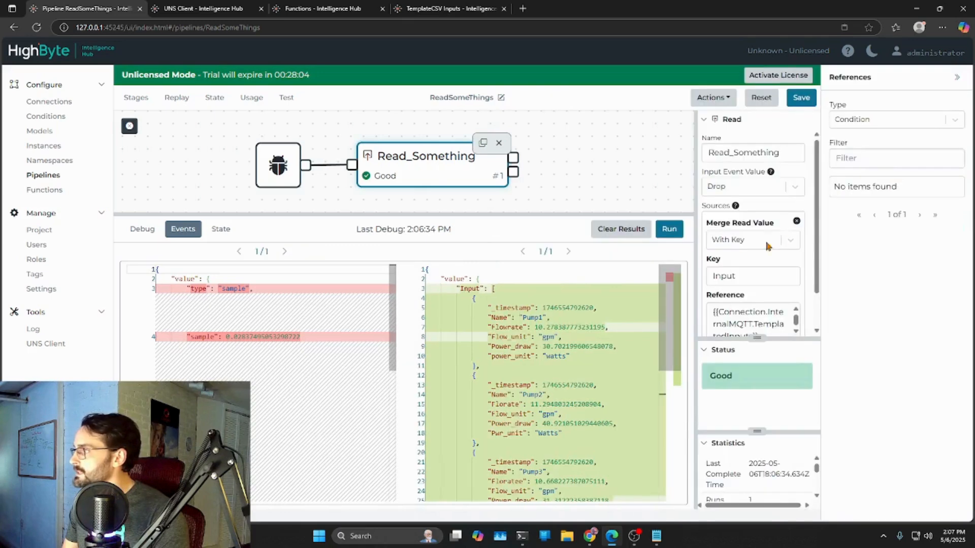
{"action": "left_click_drag", "start_coordinate": [696, 259], "coordinate": [695, 261]}
{"action": "left_click", "coordinate": [753, 276]}
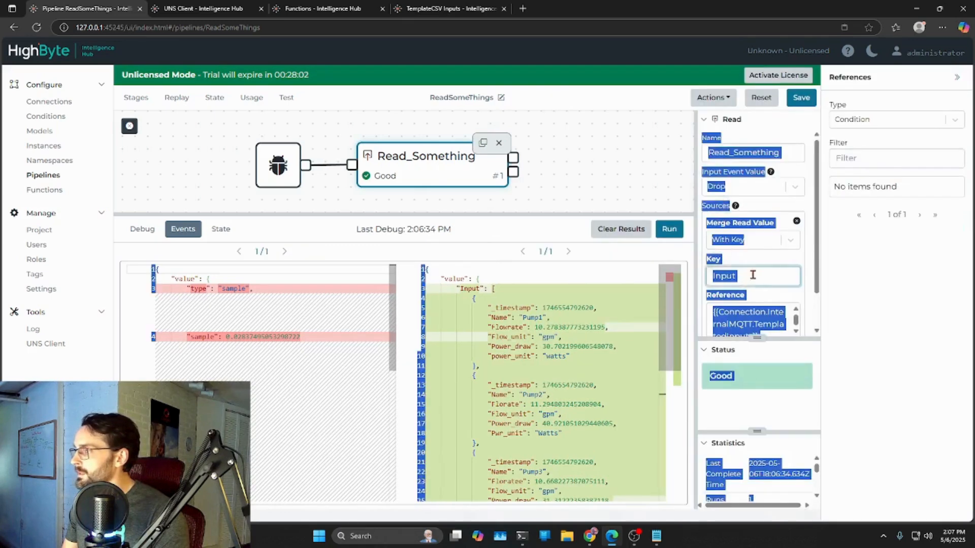
{"action": "key", "text": "ctrl+a"}
{"action": "type", "text": "Instances"}
- Replace the source's reference with the TemplatedPumps instance and save the pipeline
{"action": "left_click_drag", "start_coordinate": [695, 287], "coordinate": [576, 279]}
{"action": "left_click", "coordinate": [731, 314]}
{"action": "key", "text": "ctrl+a"}
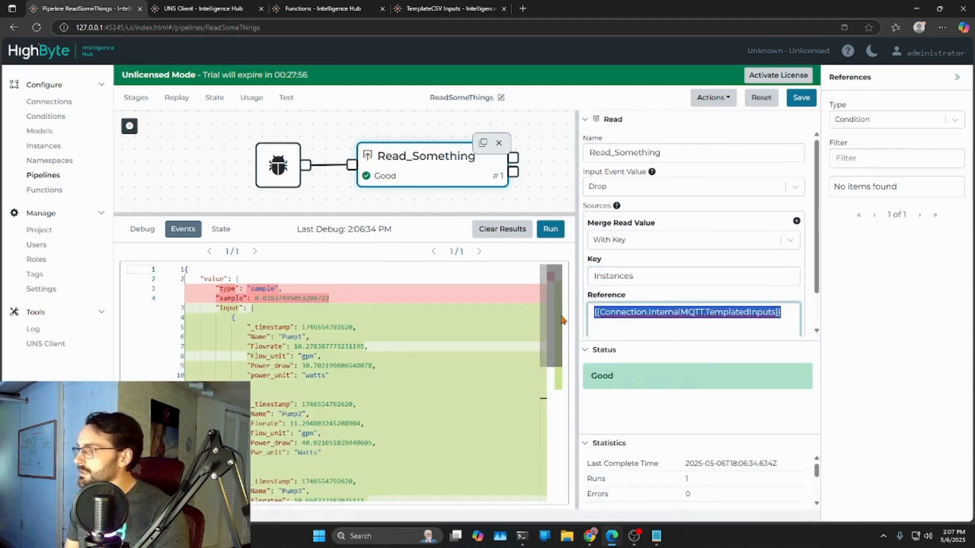
{"action": "key", "text": "BackSpace"}
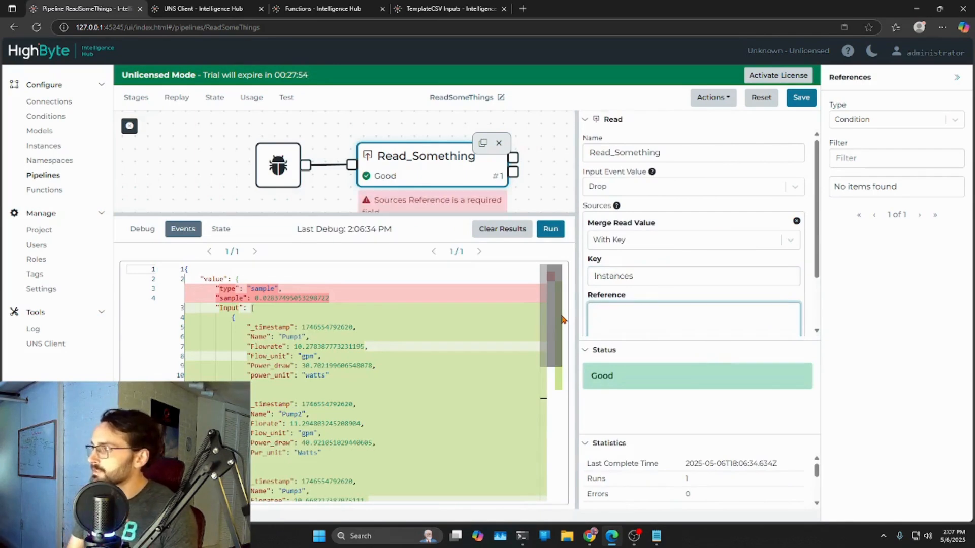
{"action": "left_click", "coordinate": [955, 119]}
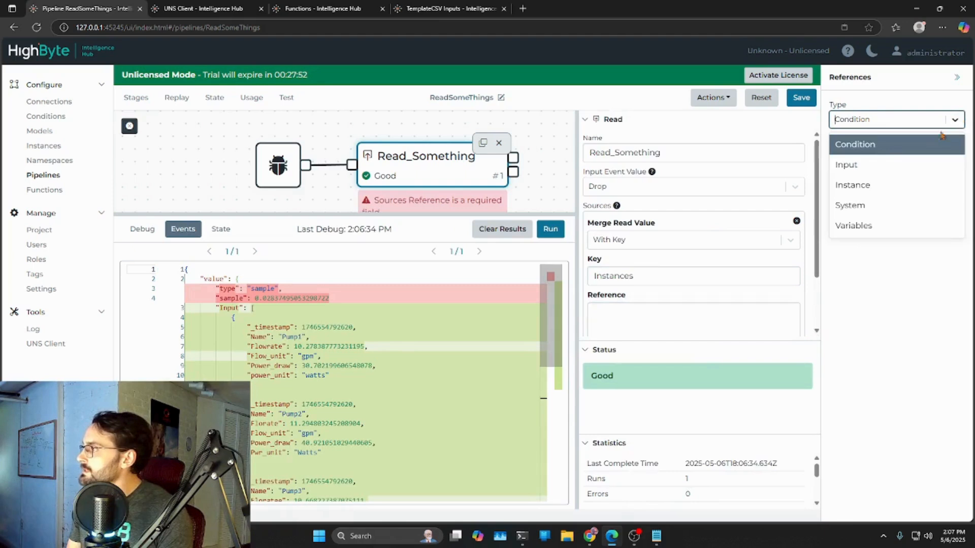
{"action": "left_click", "coordinate": [868, 184]}
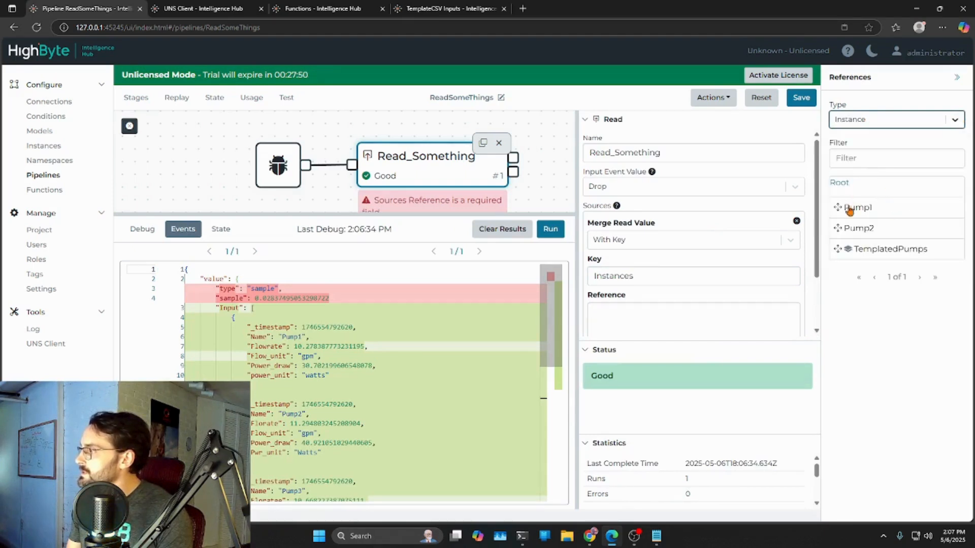
{"action": "left_click_drag", "start_coordinate": [881, 251], "coordinate": [680, 323]}
{"action": "left_click", "coordinate": [801, 97]}
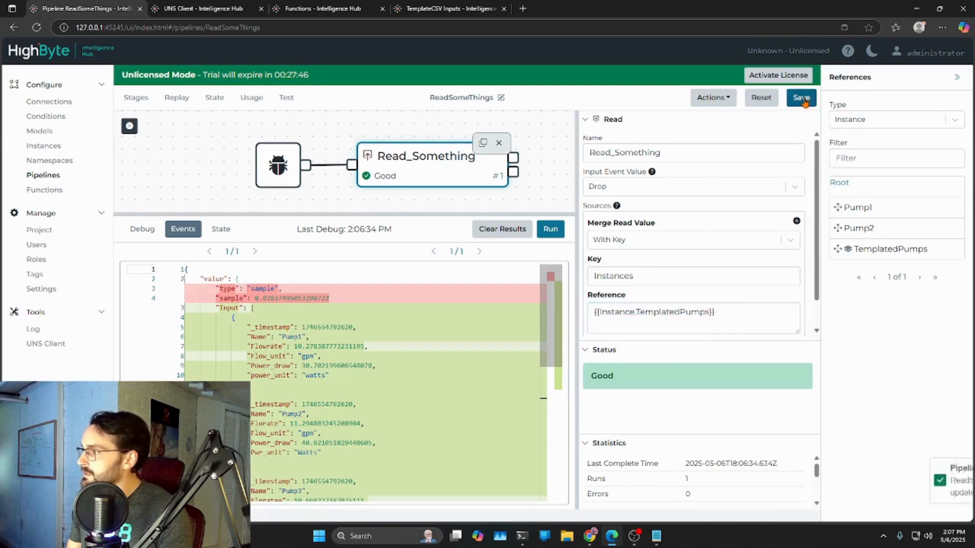
{"action": "left_click", "coordinate": [956, 77]}
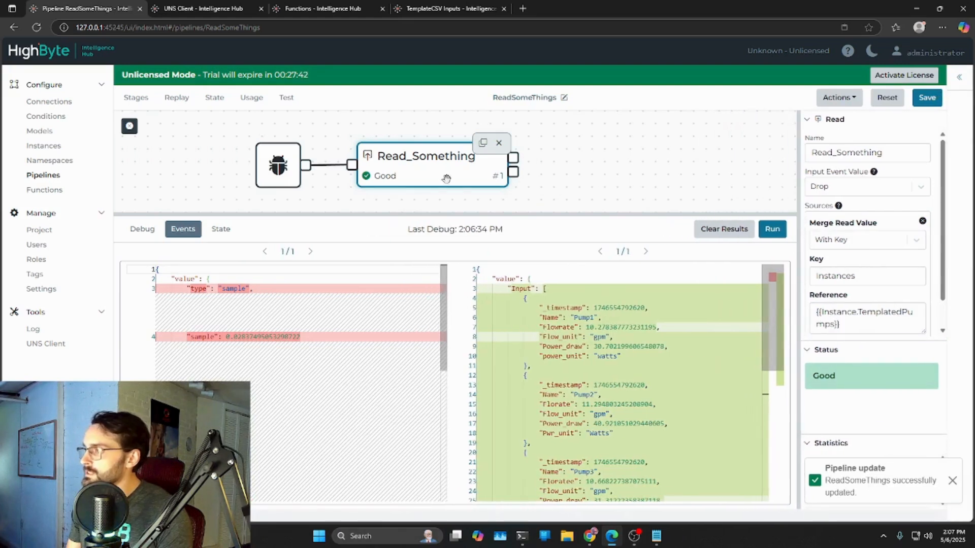
- Run the pipeline in debug mode again and review the modeled attributes of each pump in the Read_Something output
{"action": "left_click", "coordinate": [771, 229]}
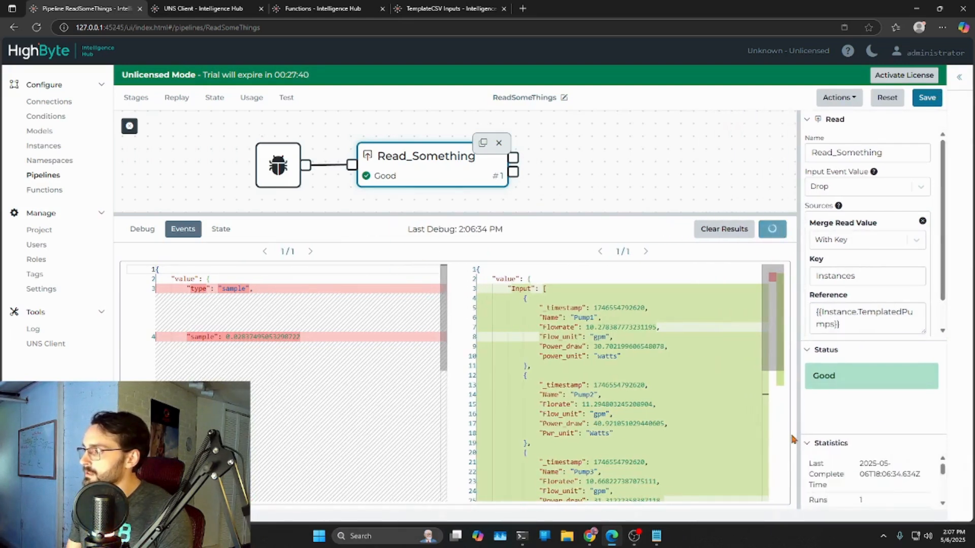
{"action": "left_click_drag", "start_coordinate": [541, 309], "coordinate": [566, 373]}
{"action": "scroll", "coordinate": [601, 370], "scroll_direction": "down", "scroll_amount": 2}
{"action": "left_click", "coordinate": [544, 336]}
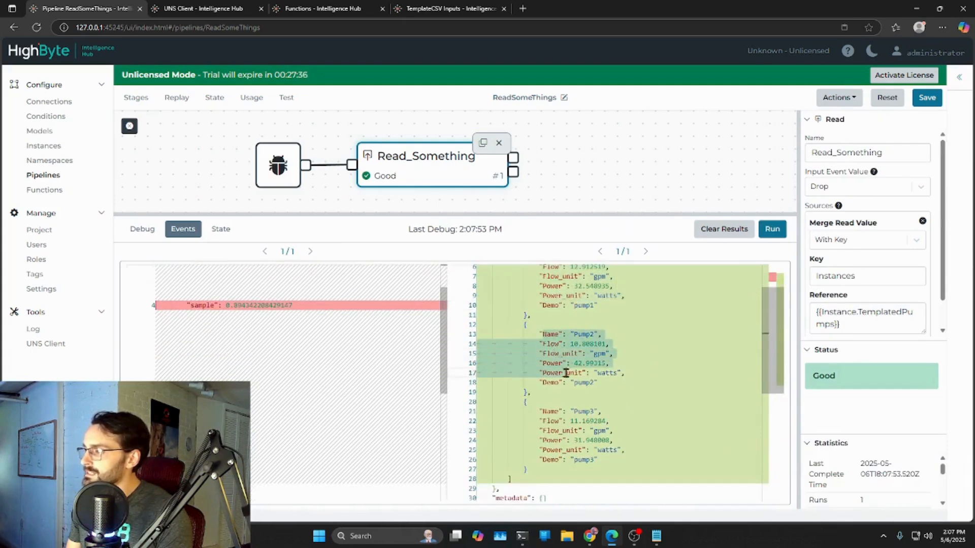
{"action": "left_click_drag", "start_coordinate": [542, 411], "coordinate": [542, 463]}
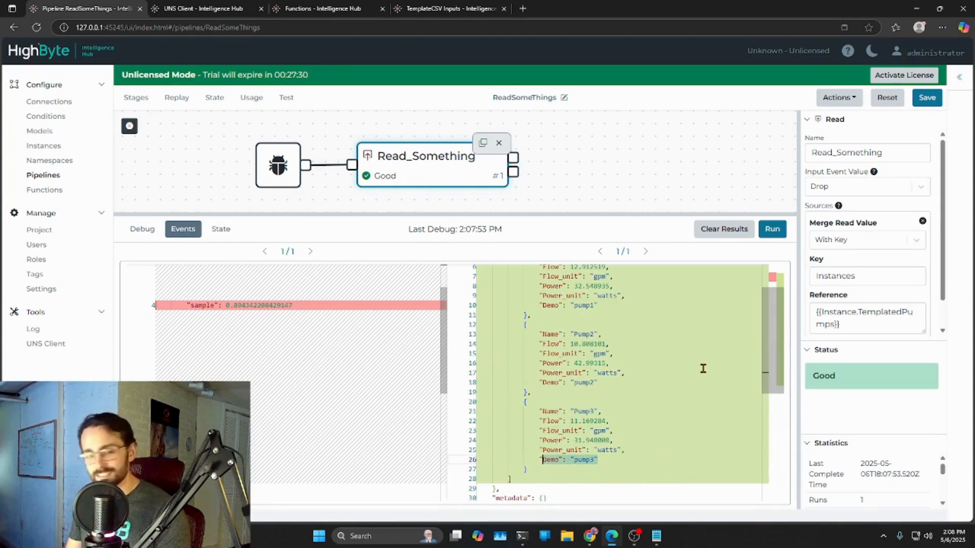
- Examine the Instances key and the extent of its array of pump objects in the stage's output
{"action": "scroll", "coordinate": [614, 396], "scroll_direction": "up", "scroll_amount": 2}
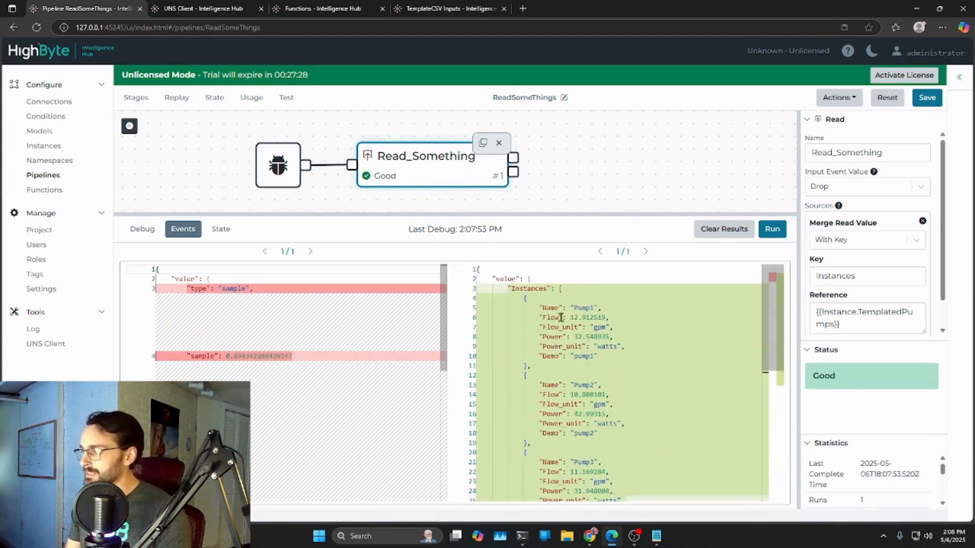
{"action": "left_click_drag", "start_coordinate": [509, 289], "coordinate": [551, 290]}
{"action": "left_click", "coordinate": [558, 288]}
{"action": "scroll", "coordinate": [580, 304], "scroll_direction": "down", "scroll_amount": 3}
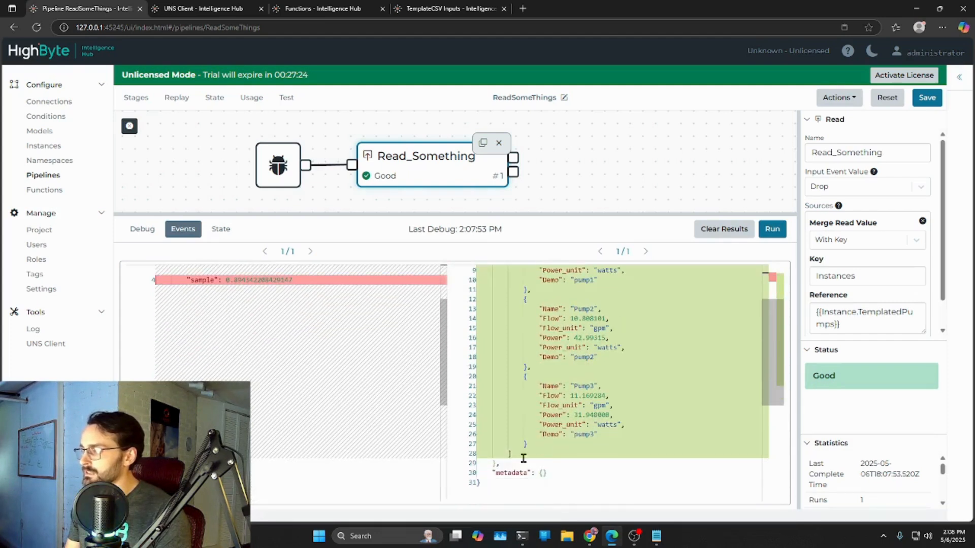
{"action": "left_click_drag", "start_coordinate": [528, 444], "coordinate": [514, 379]}
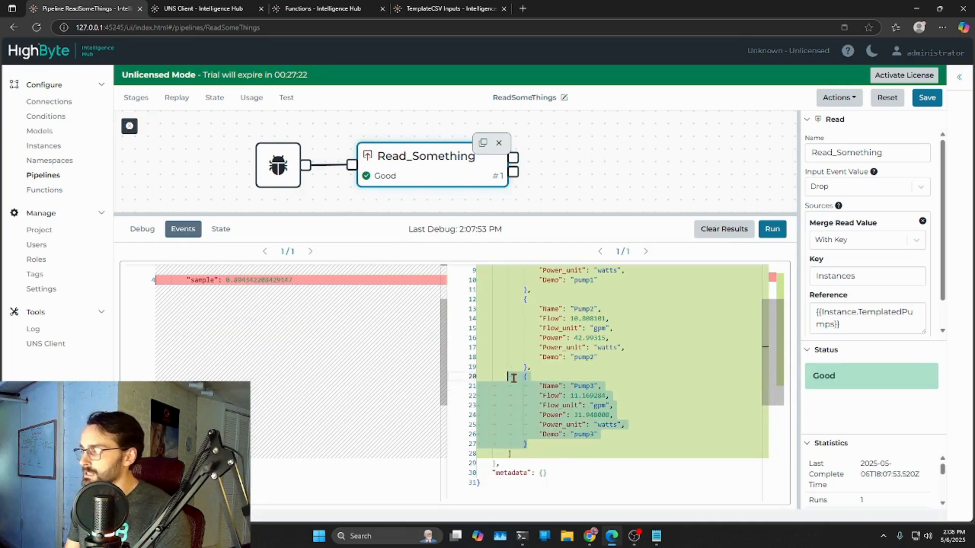
{"action": "scroll", "coordinate": [721, 371], "scroll_direction": "up", "scroll_amount": 3}
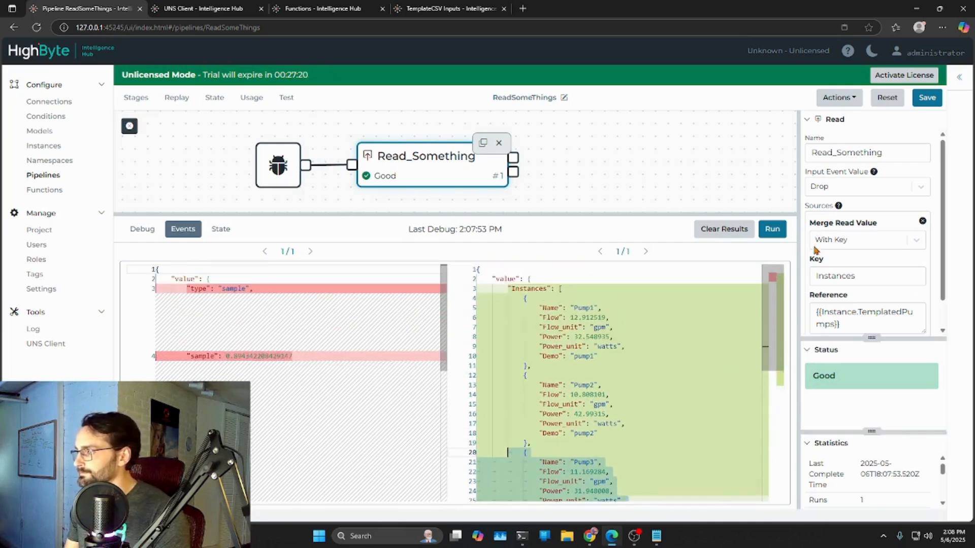